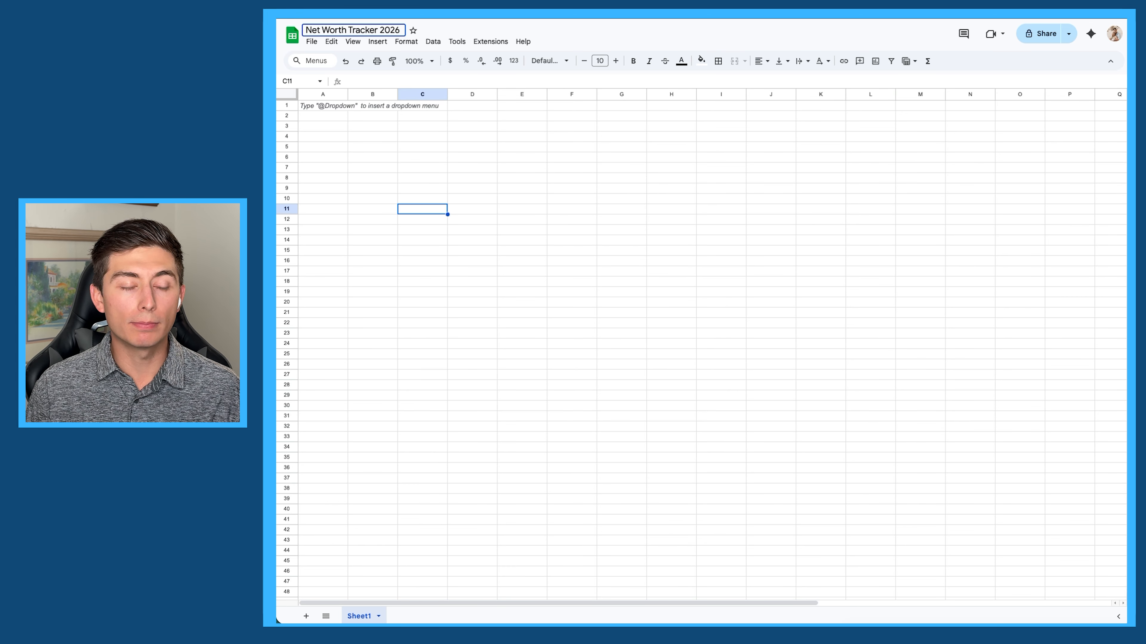
- Rename the Sheet1 tab to Raw Data
left_click(376, 617)
left_click(365, 492)
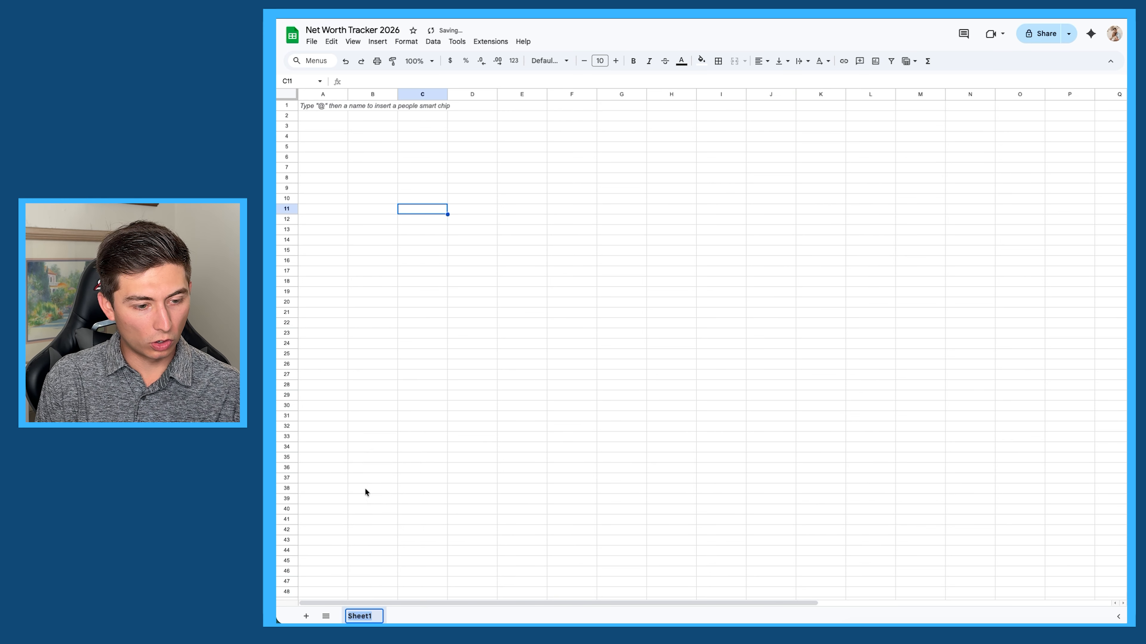
type("Raw D")
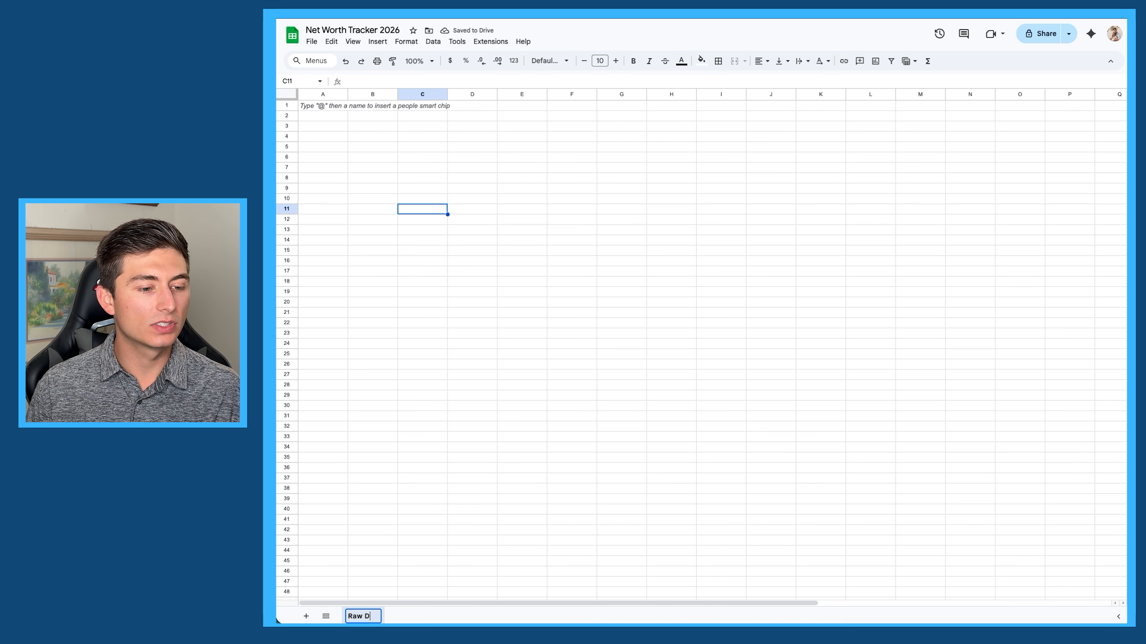
type("ata")
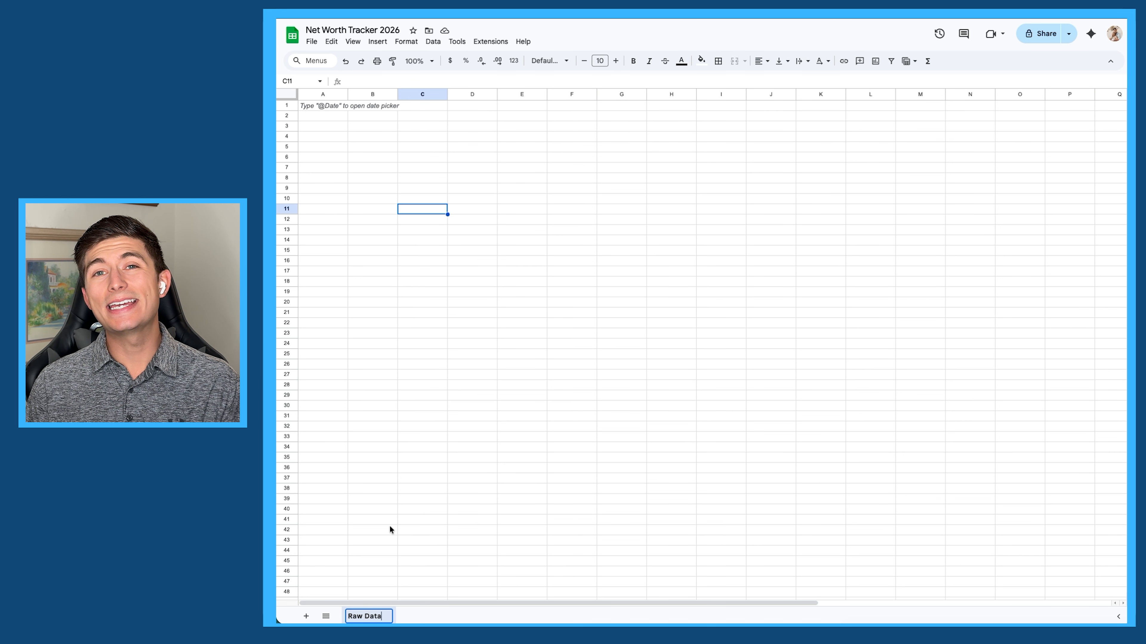
left_click(389, 527)
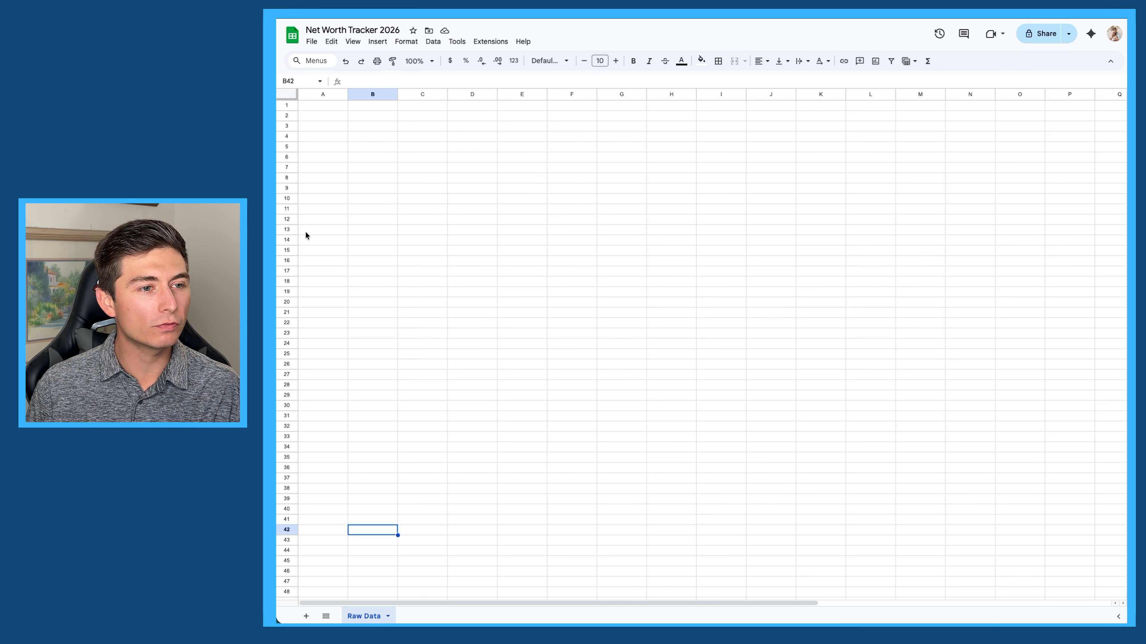
- Enter the year 2026 in cell A1 as the header of the first column
double_click(328, 106)
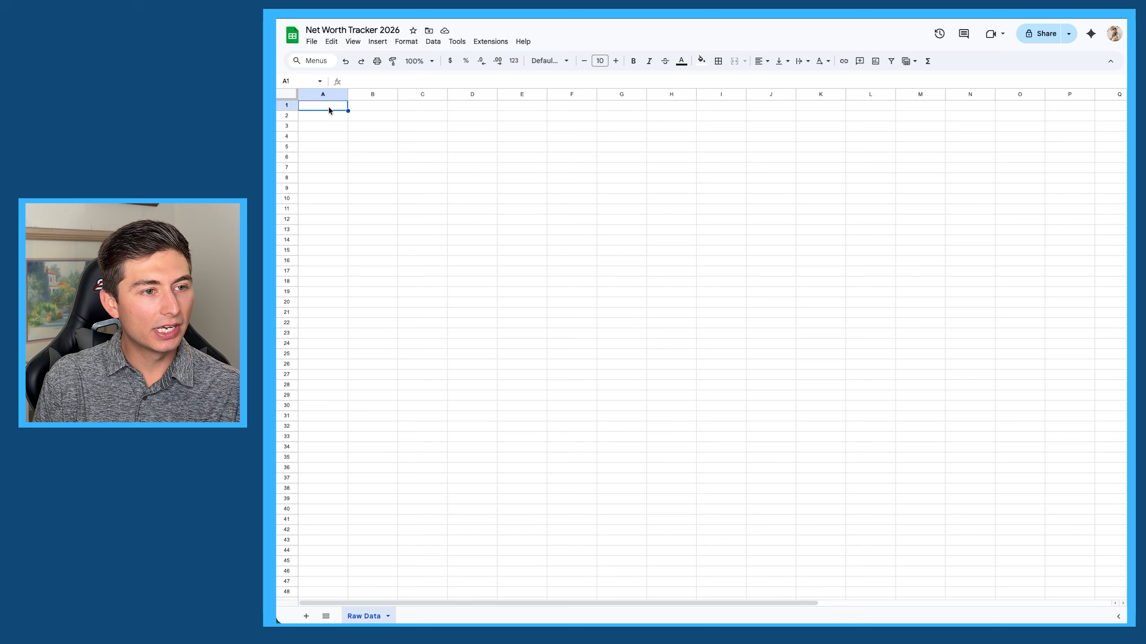
type("@0")
key("BackSpace")
key("BackSpace")
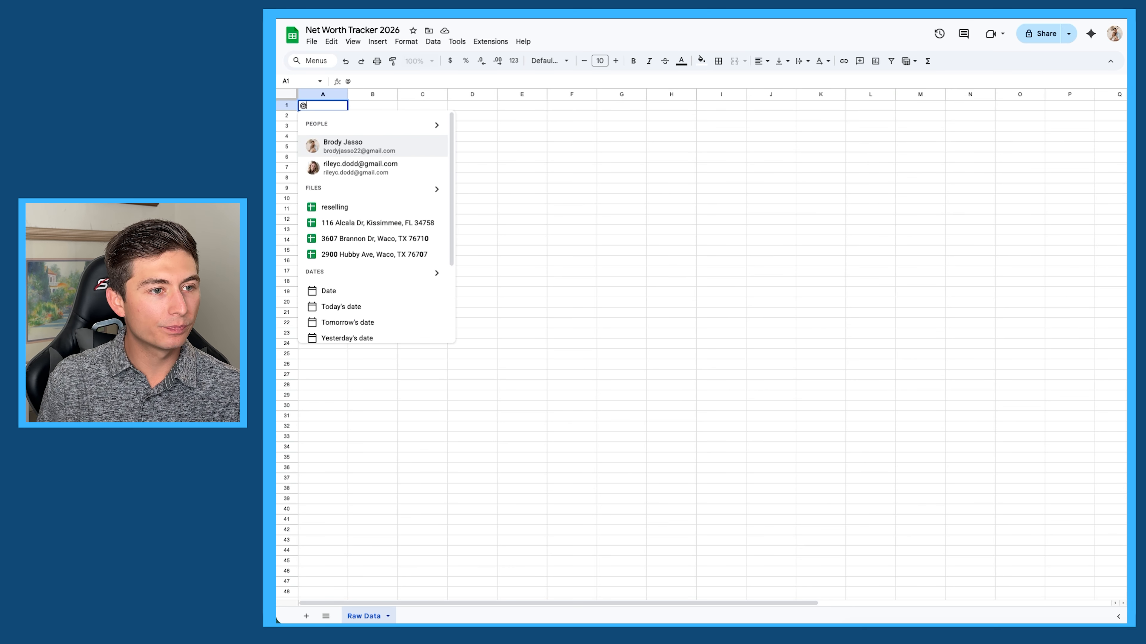
type("2026")
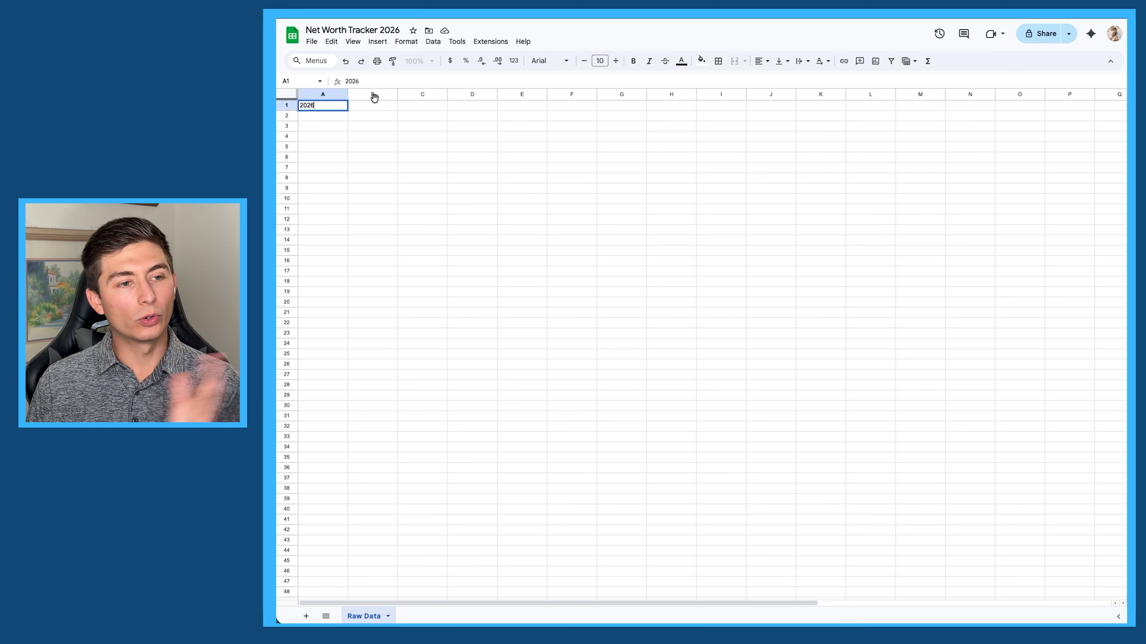
- Fill cells B1 through M1 with the abbreviated month headers Jan through Dec
left_click(377, 107)
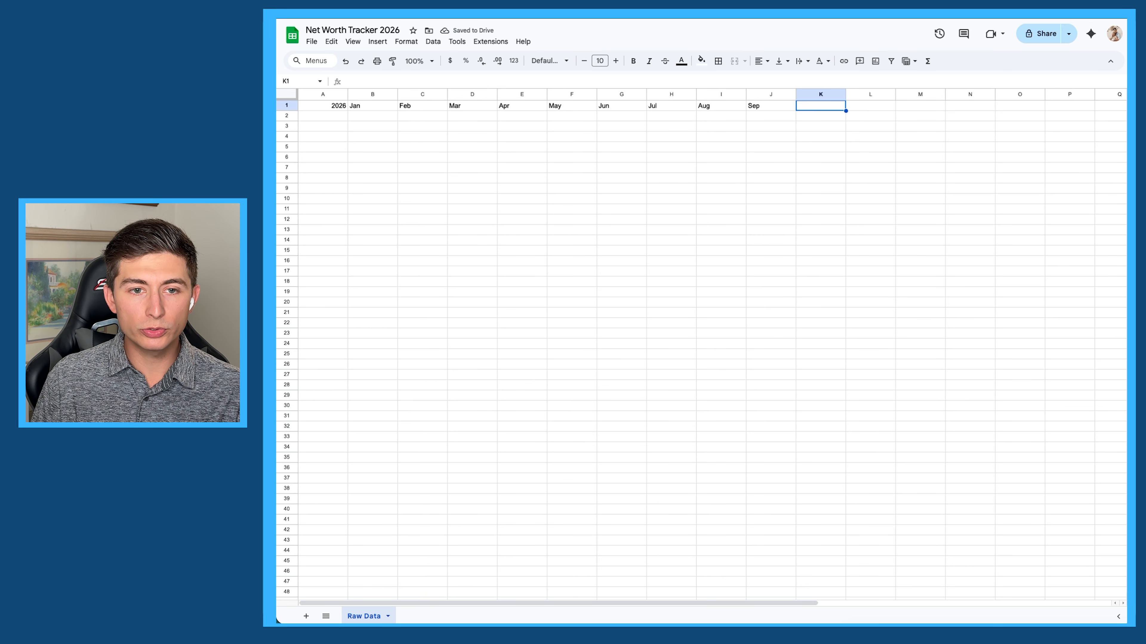
type("OCt")
key("Tab")
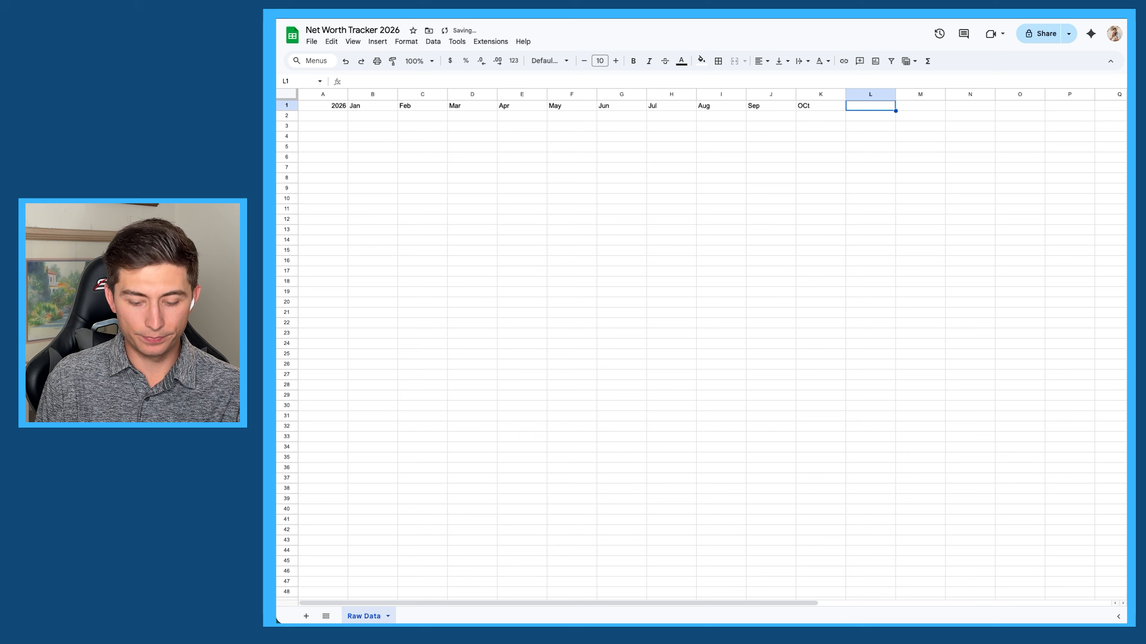
key("Left")
type("Oct")
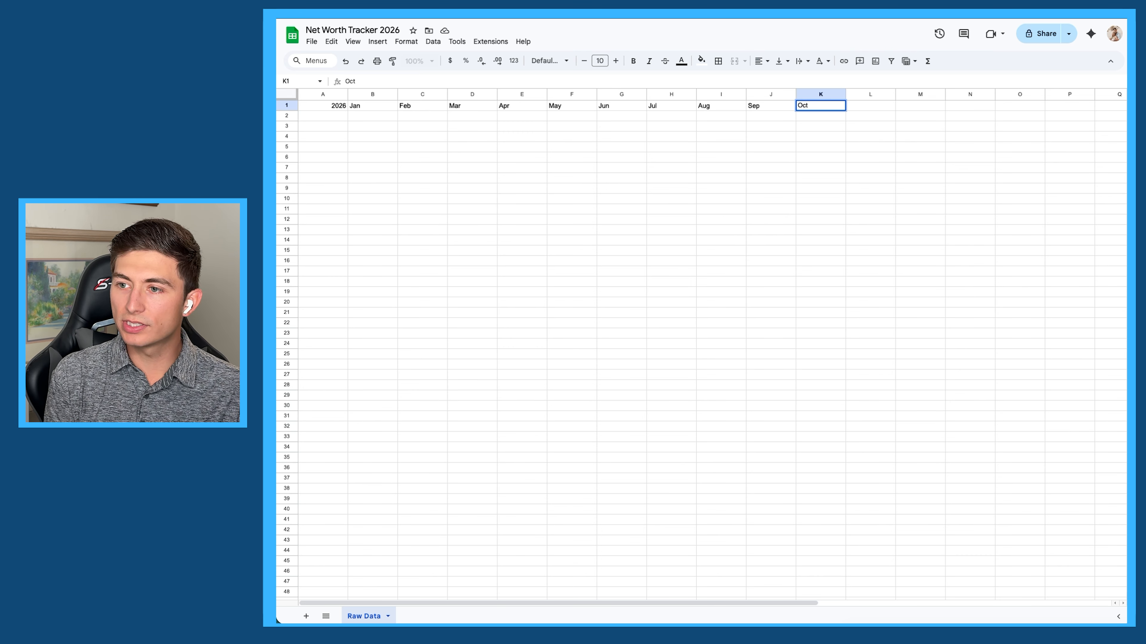
key("Tab")
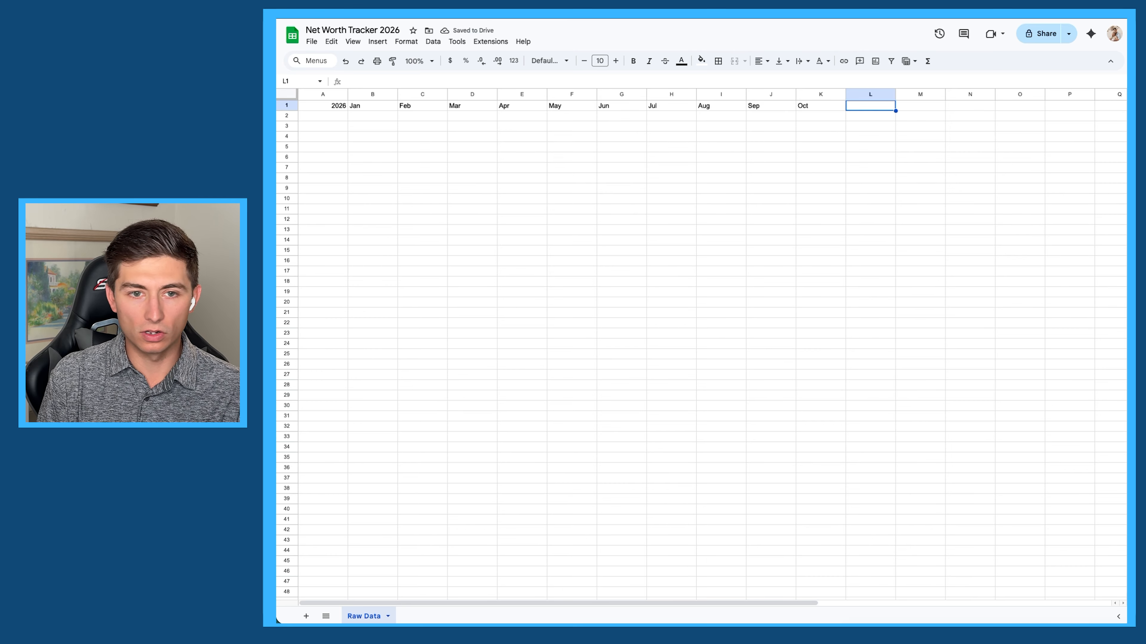
type("N")
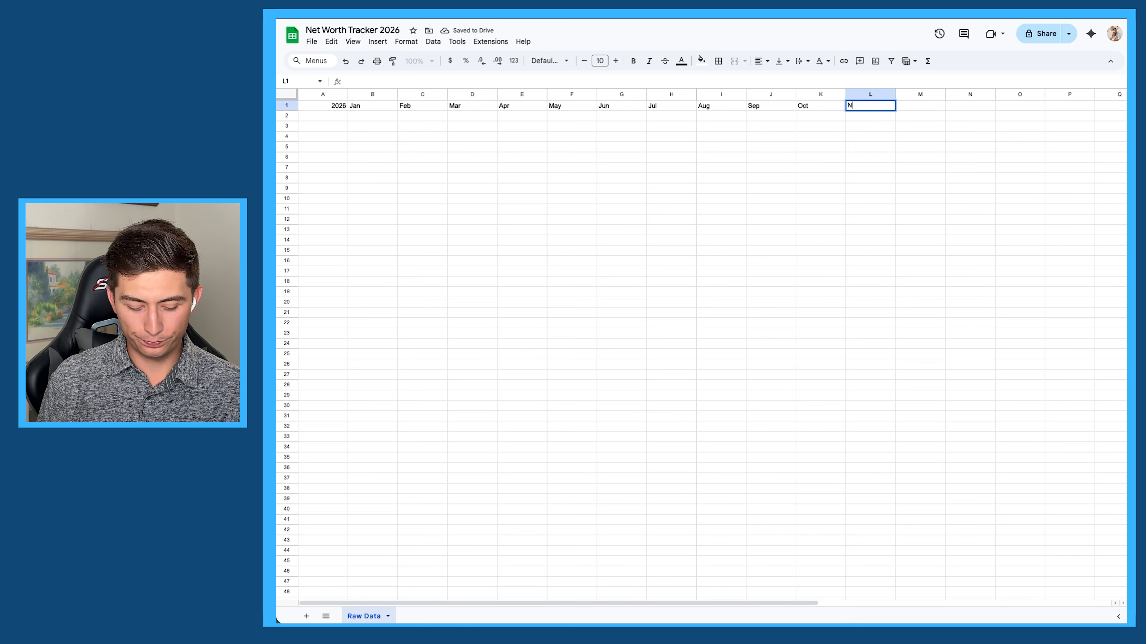
type("ob")
key("BackSpace")
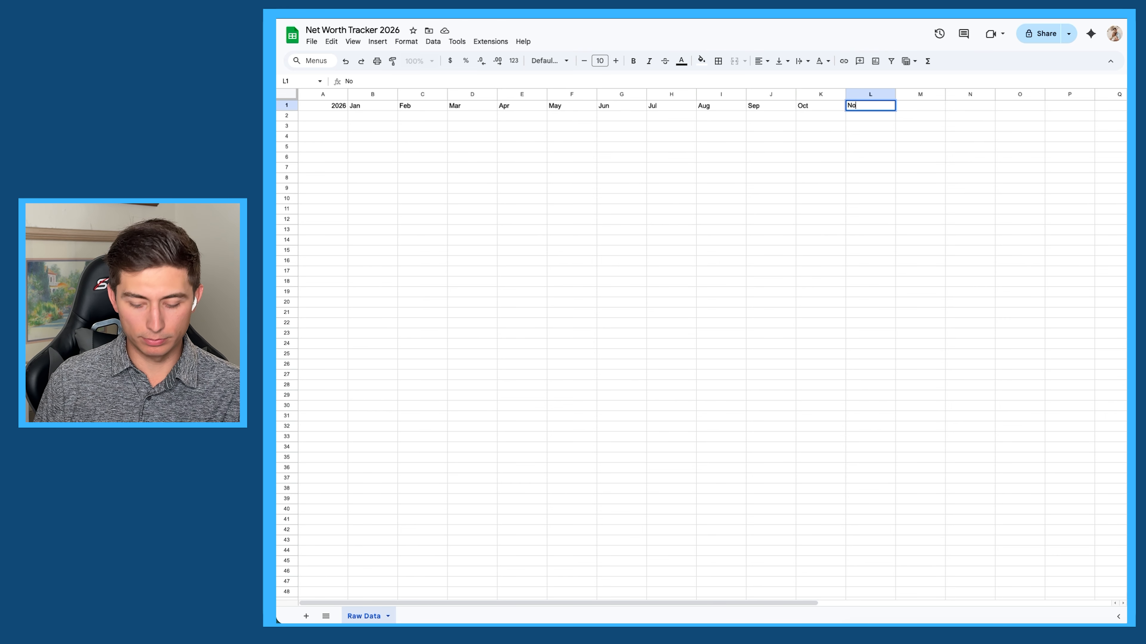
type("v")
key("Tab")
type("Dec")
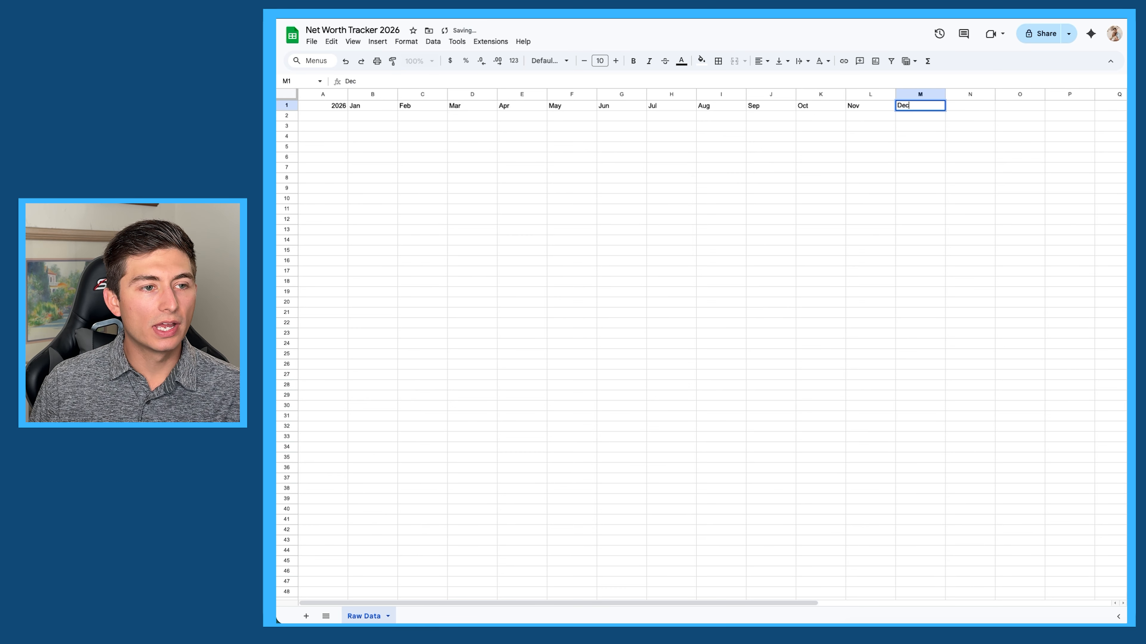
left_click(338, 110)
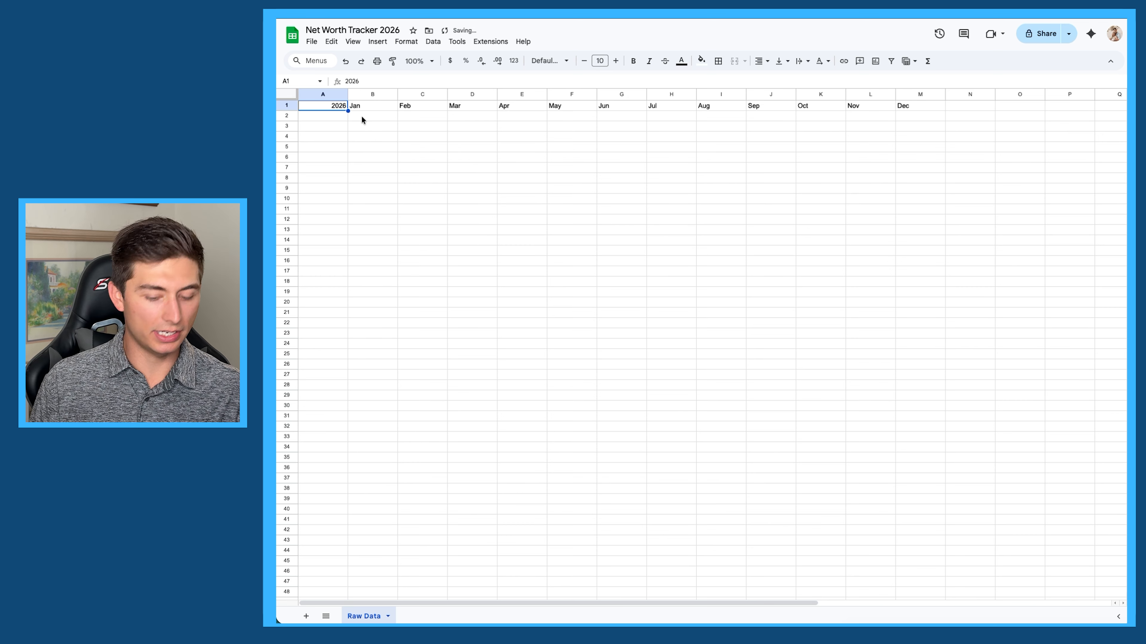
- Enter Asset in cell A2 as a section heading and make it bold
double_click(335, 116)
type("A")
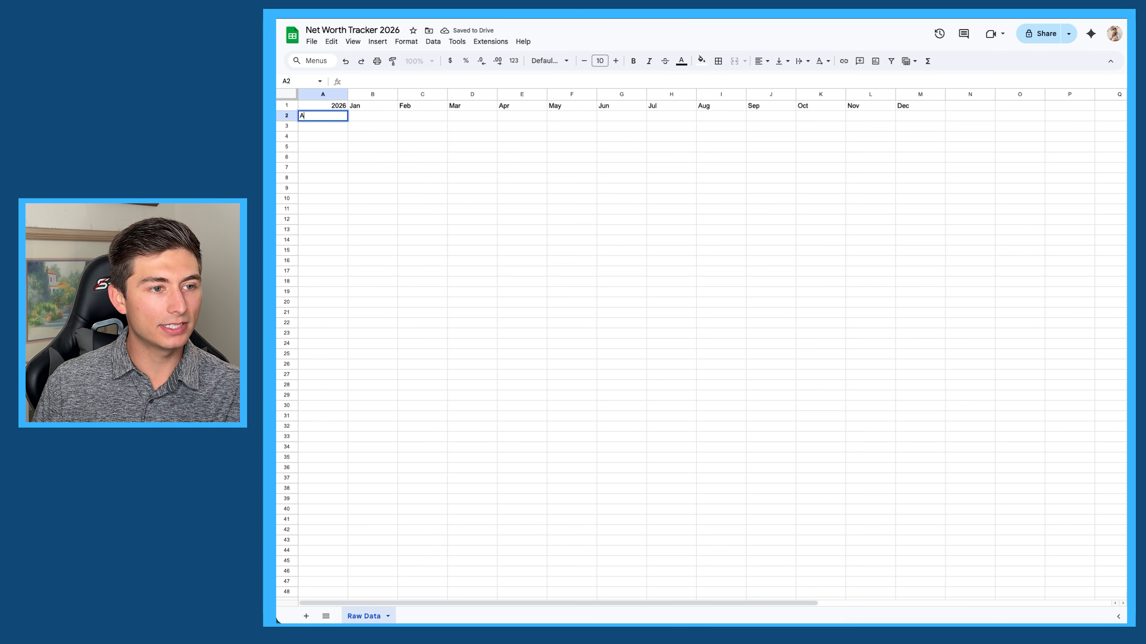
type("sset")
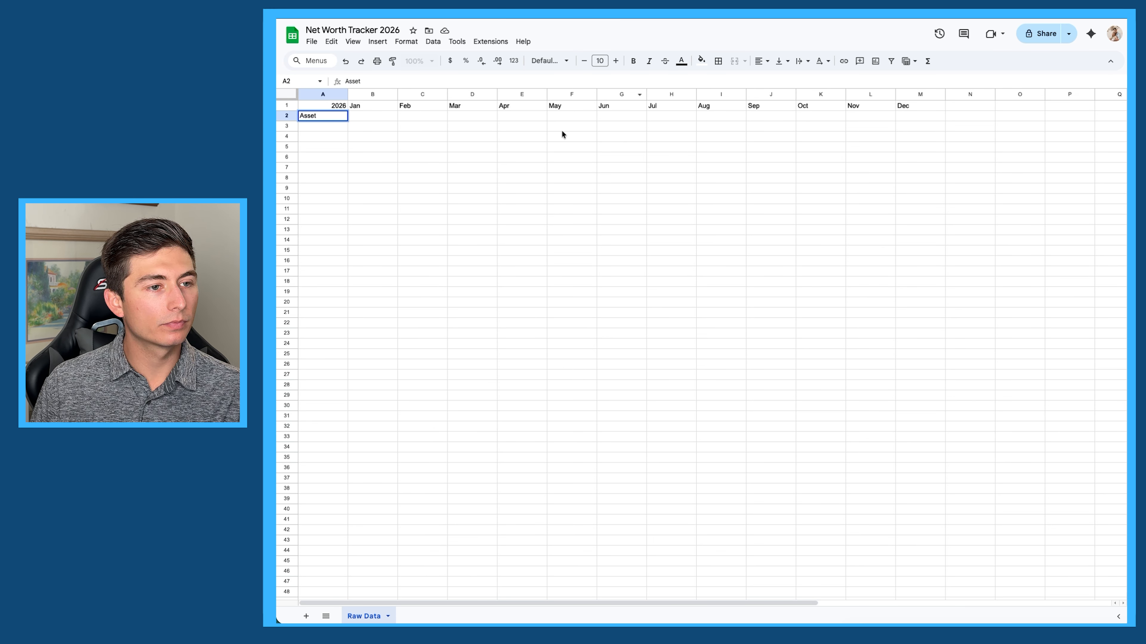
key("Return")
key("Up")
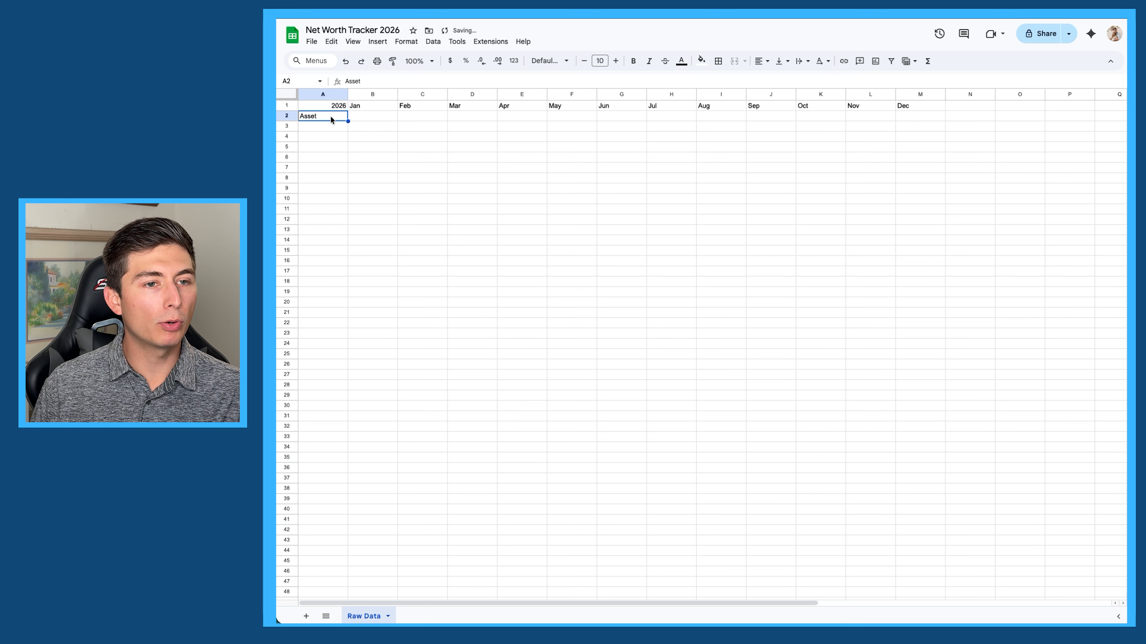
left_click(633, 61)
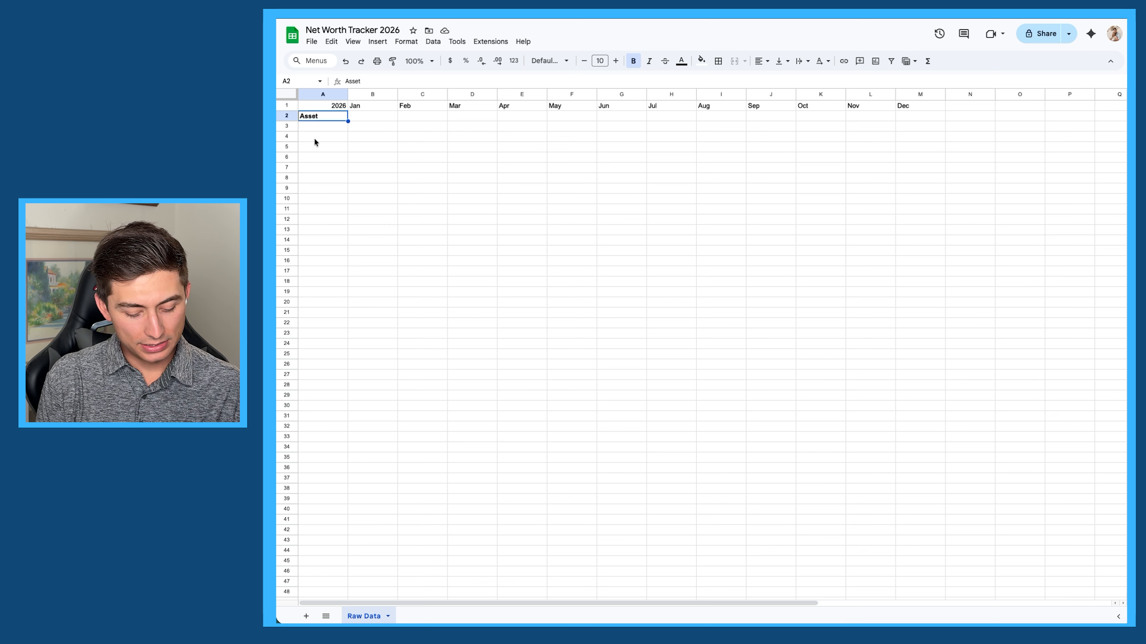
- List the asset categories Savings, Roth IRA and 401k in cells A3 through A5
double_click(316, 126)
type("Savings")
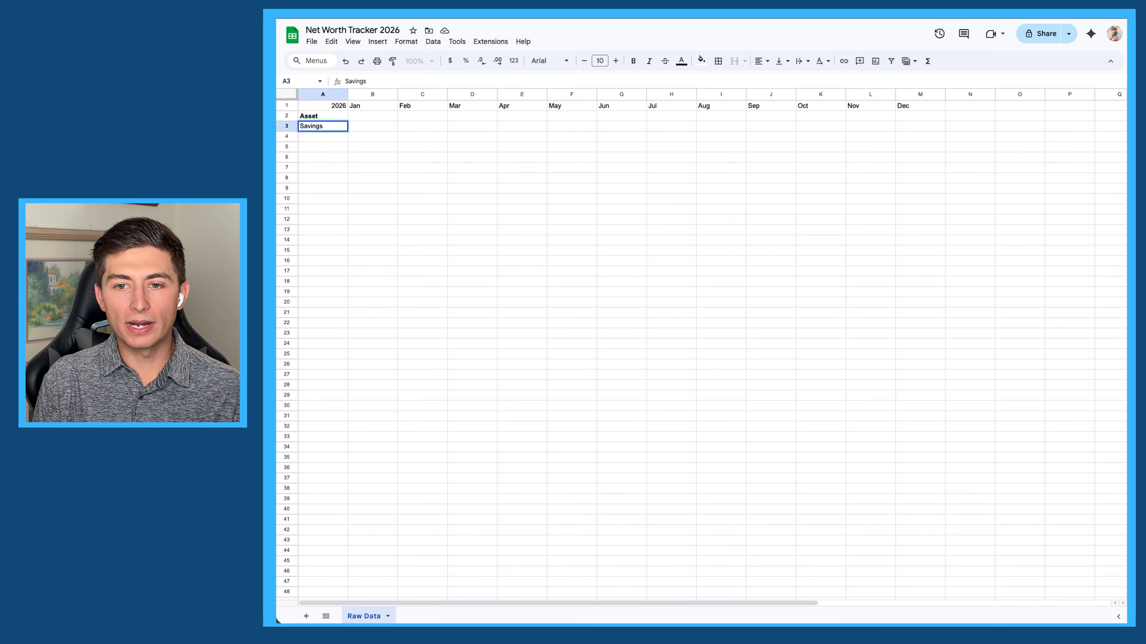
key("Return")
type("R")
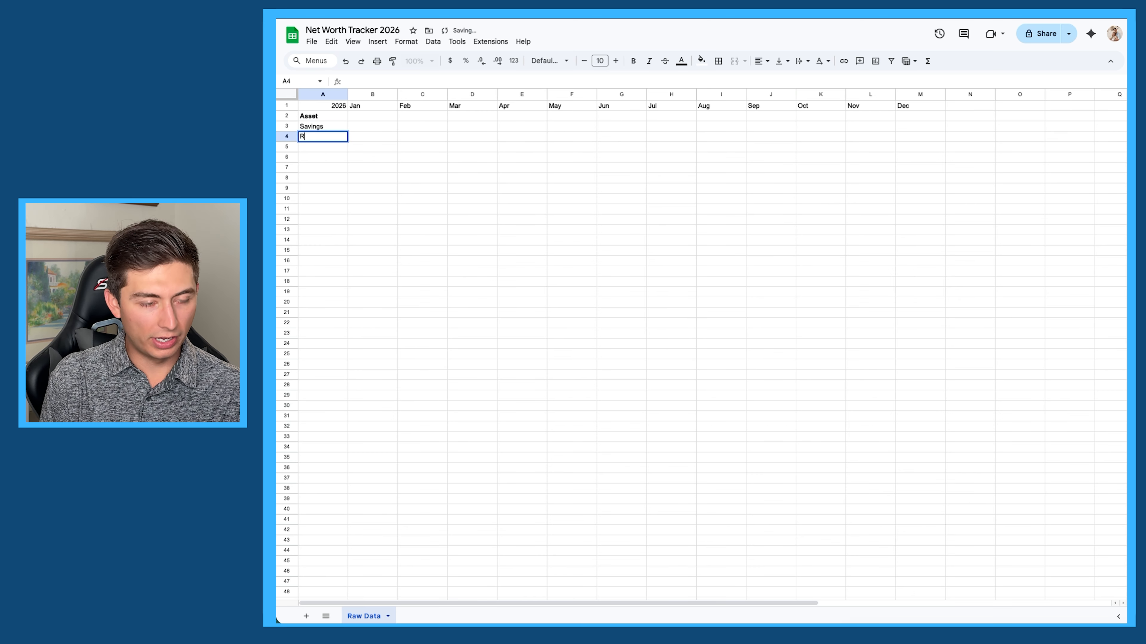
type("oth IRA")
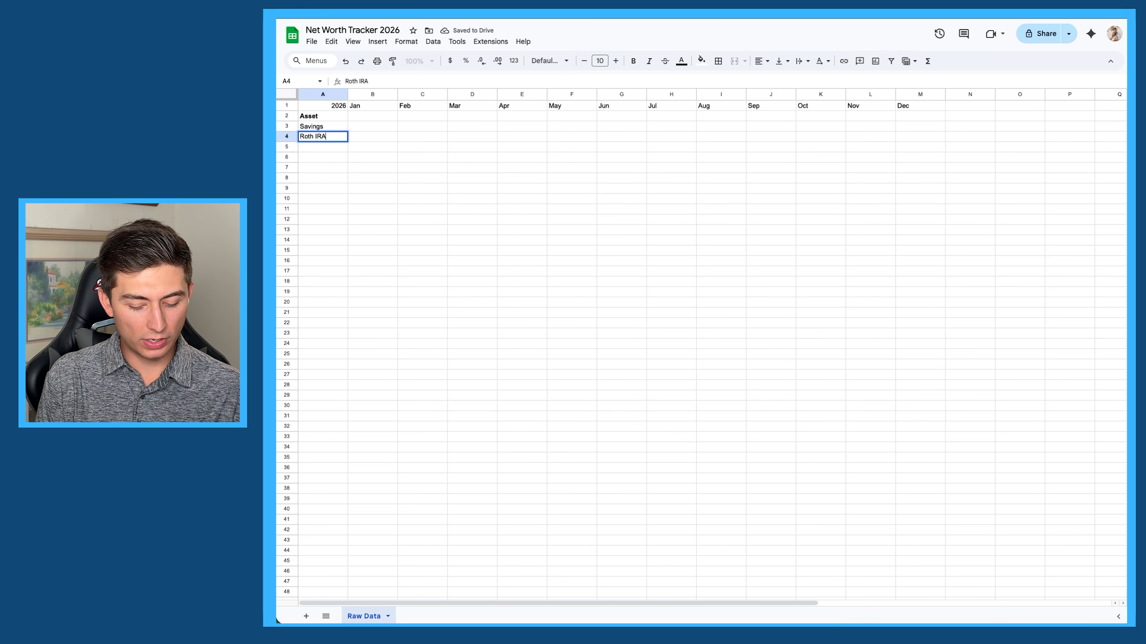
key("Return")
type("$")
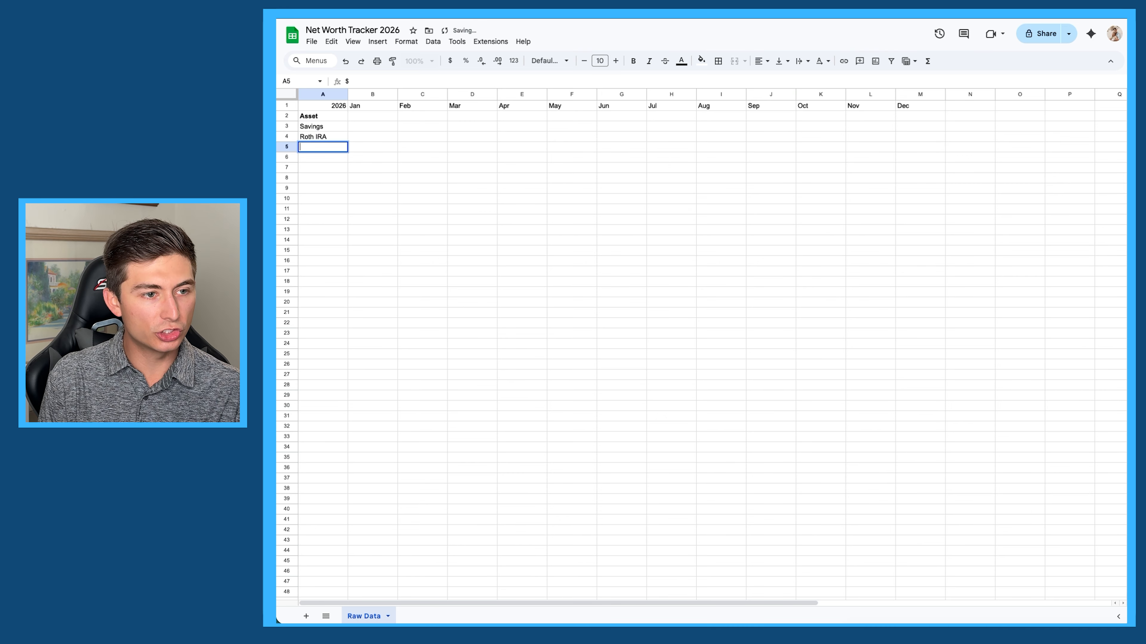
type("401k")
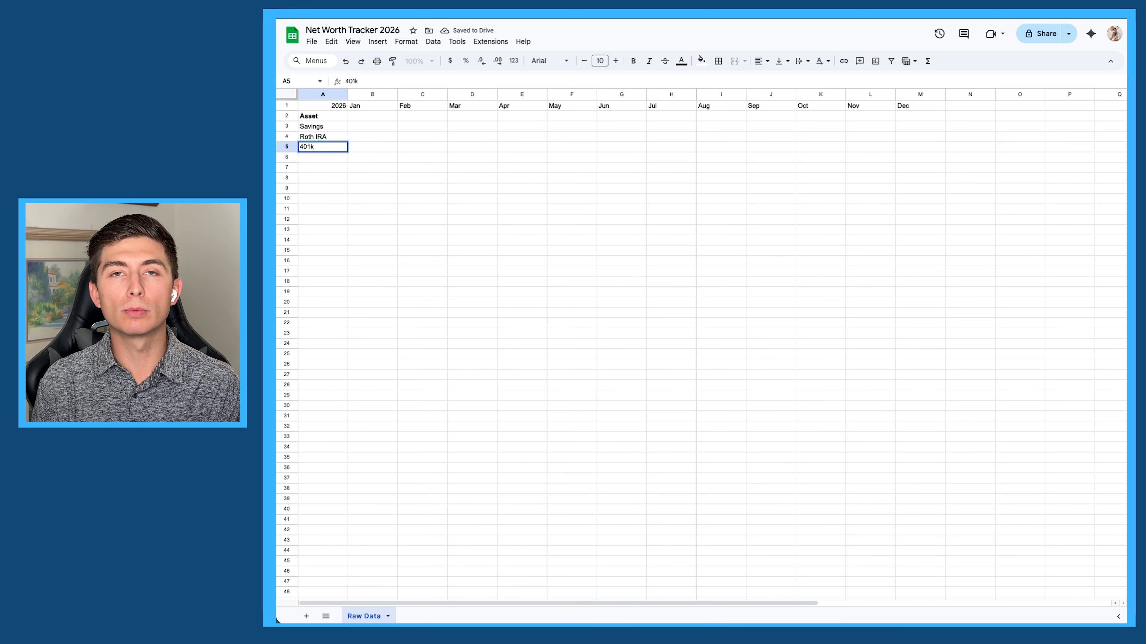
key("Return")
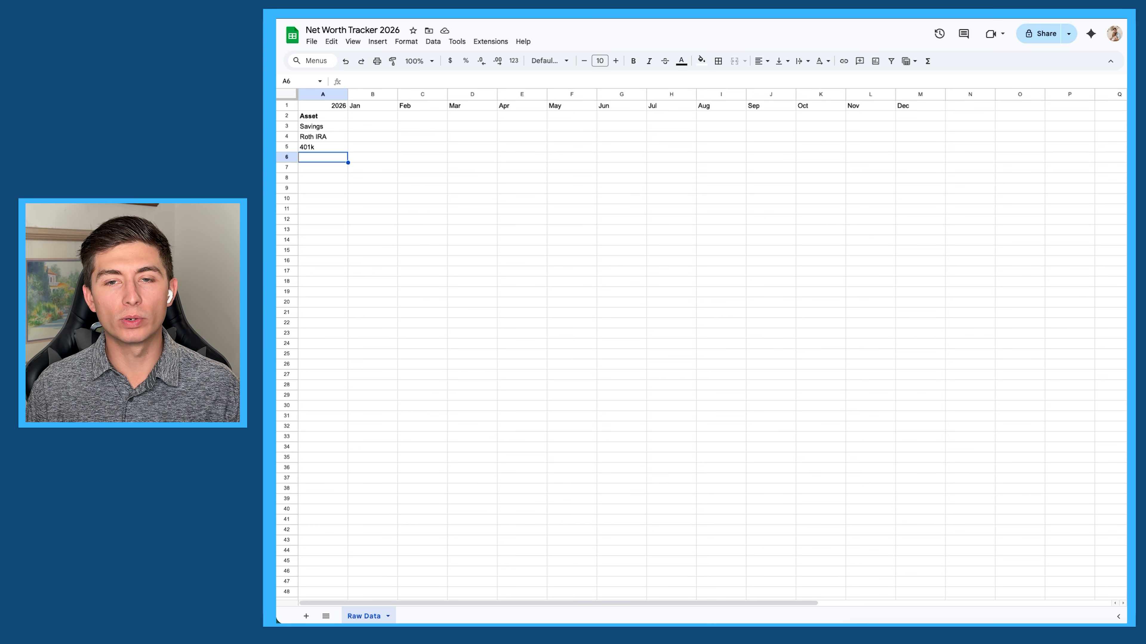
- Enter the label TOTAL ASSETS in cell A8, leaving rows 6 and 7 blank
key("Down")
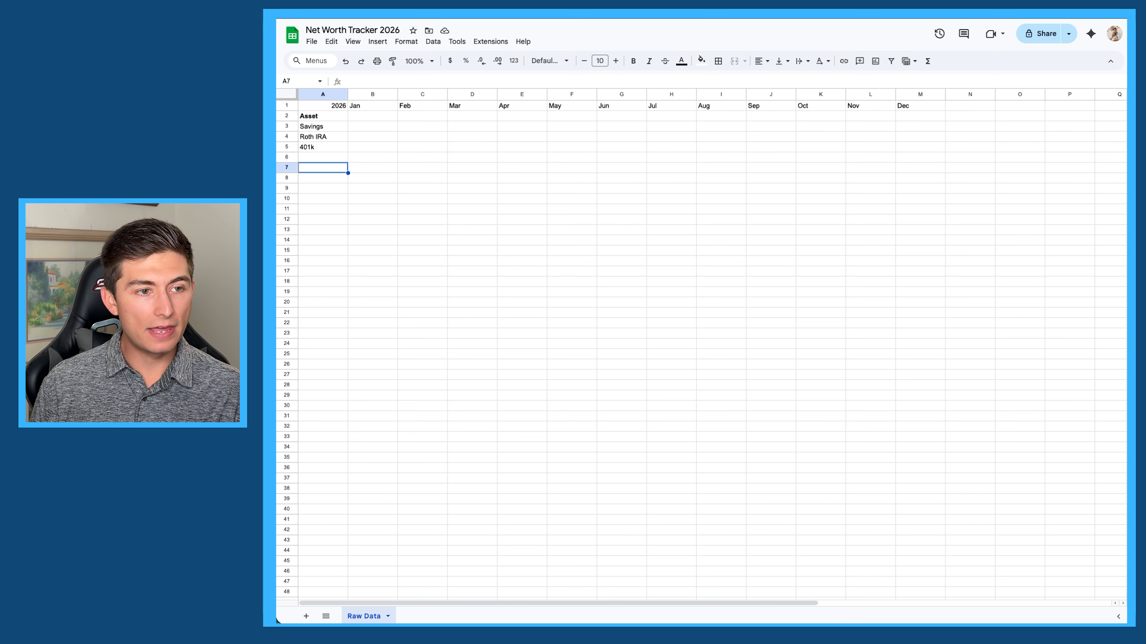
key("Down")
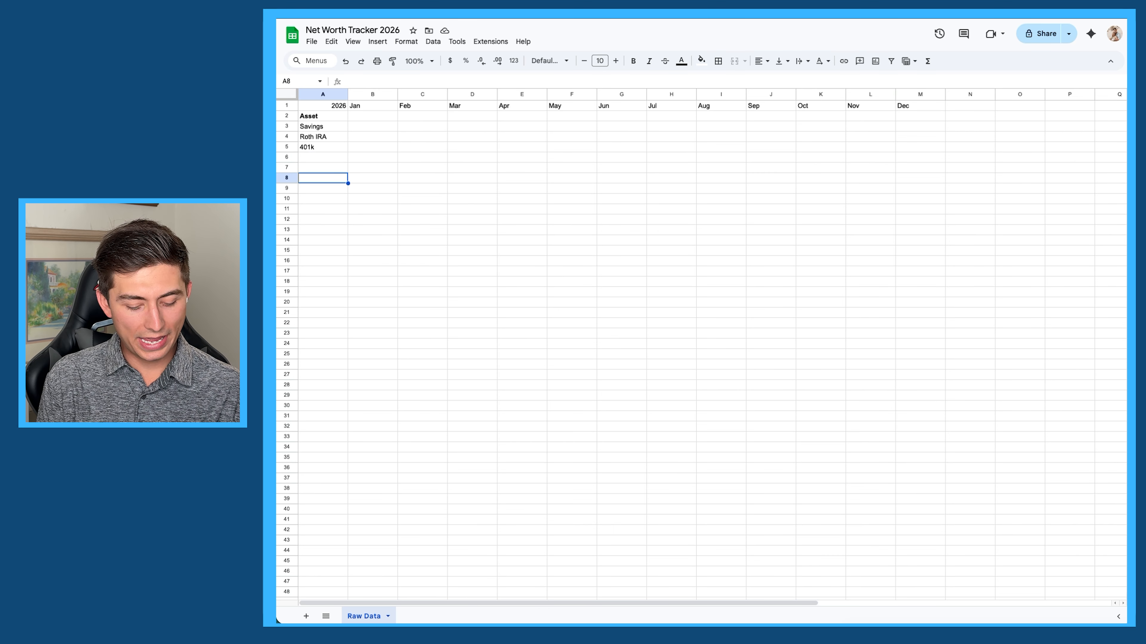
type("T")
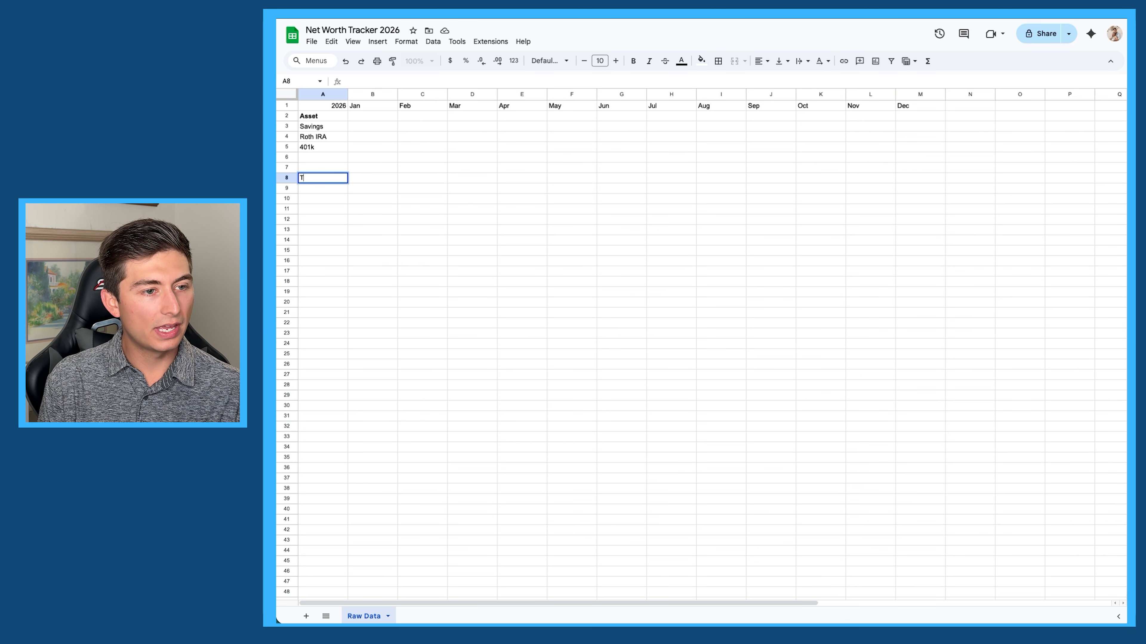
type("OTAL ASS")
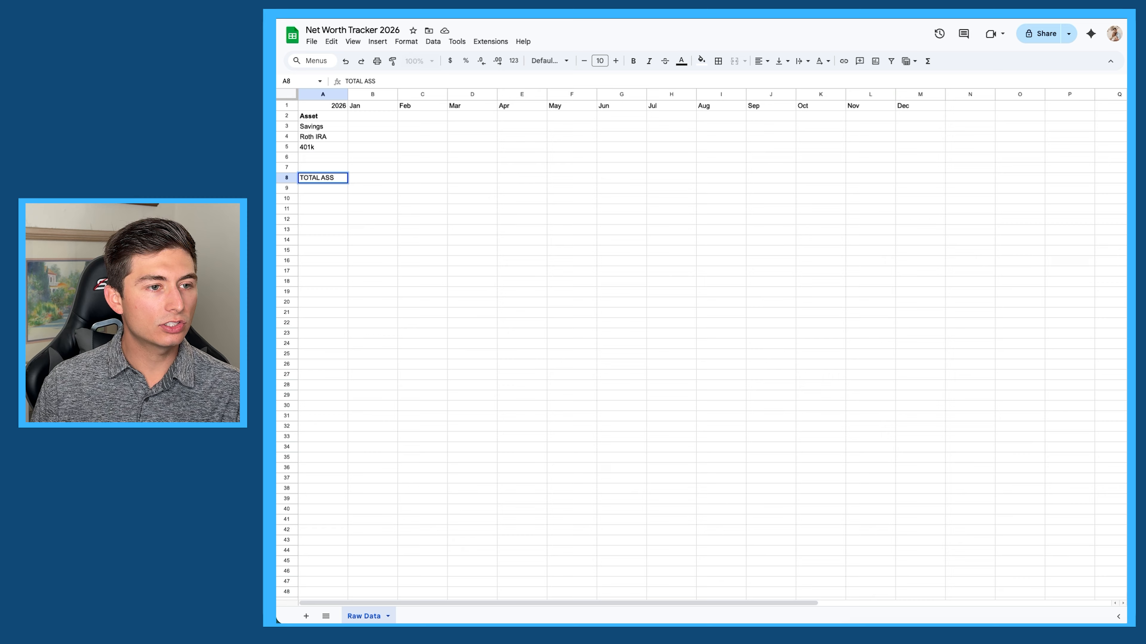
type("ETS")
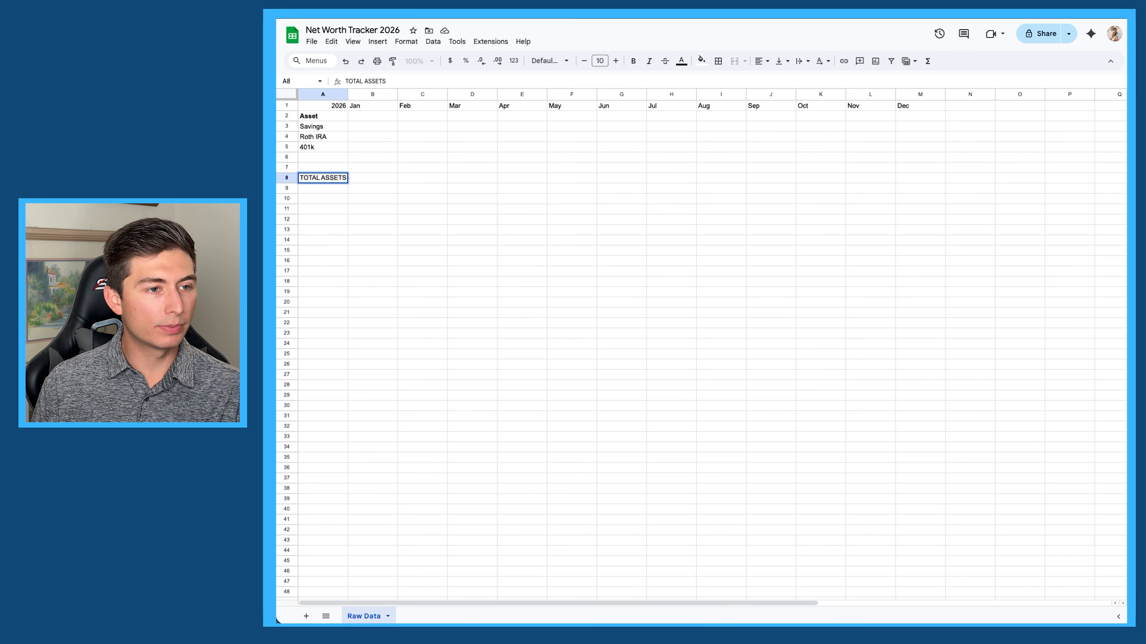
- Change the section heading in cell A2 to ASSETS in capitals
left_click(324, 116)
type("ASSET")
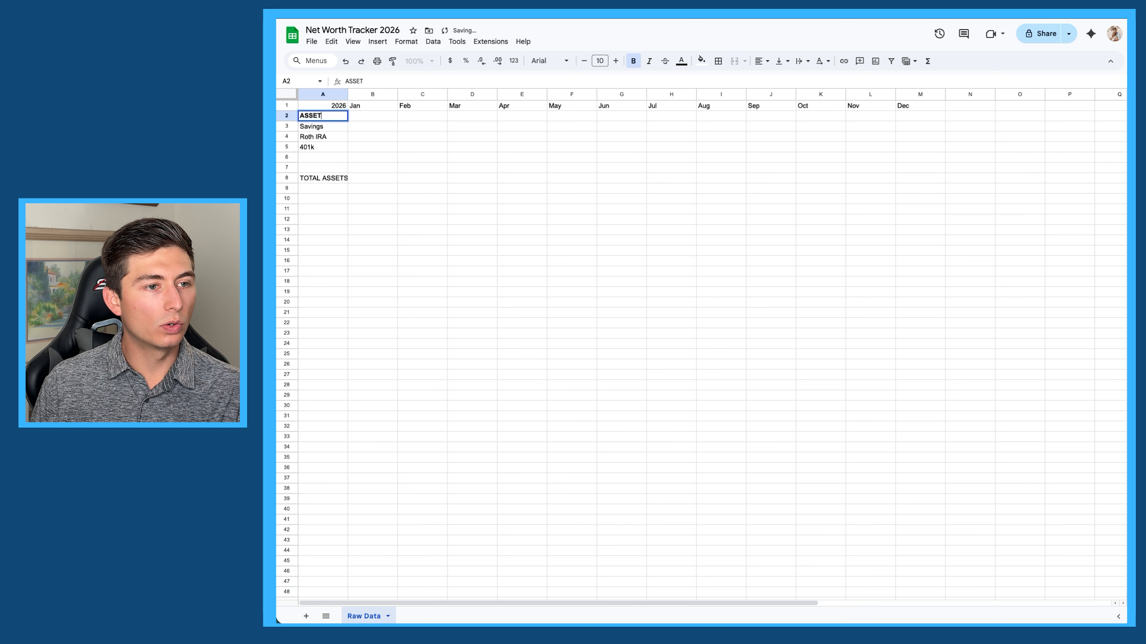
type("S")
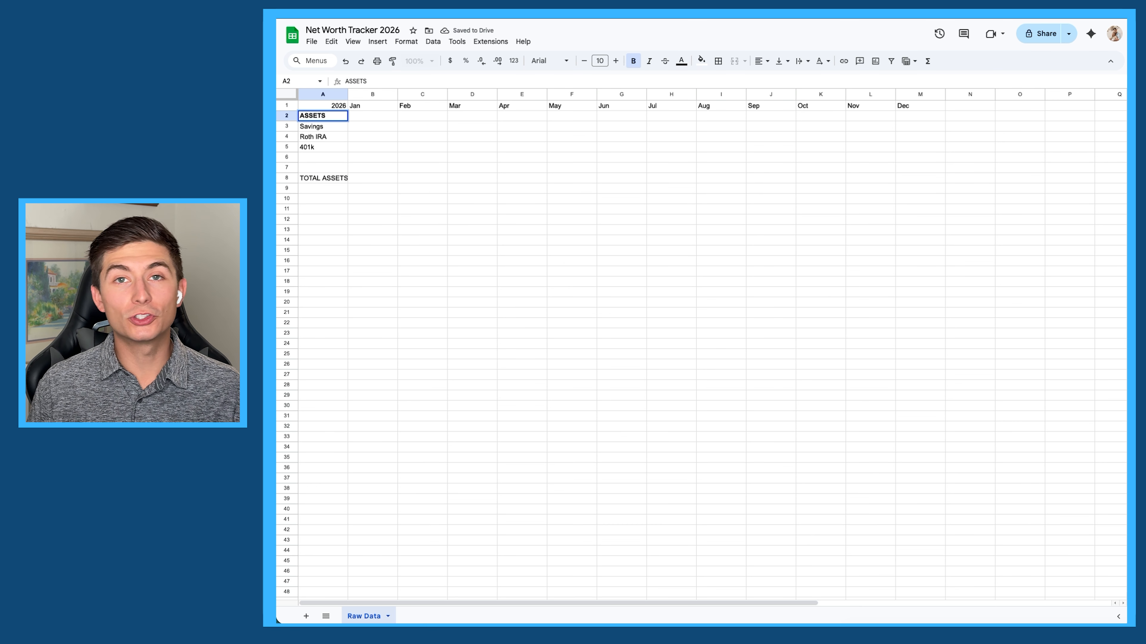
left_click(342, 198)
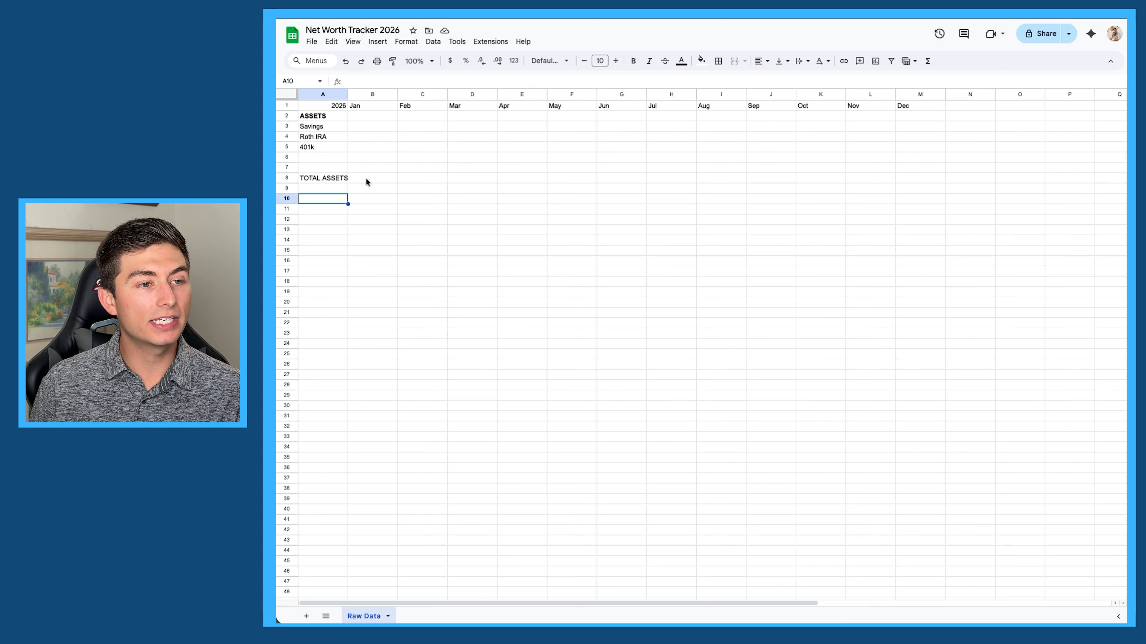
- Fit the width of column A to its contents
mouse_move(348, 94)
left_mouse_down()
mouse_move(327, 94)
mouse_move(343, 94)
left_mouse_up()
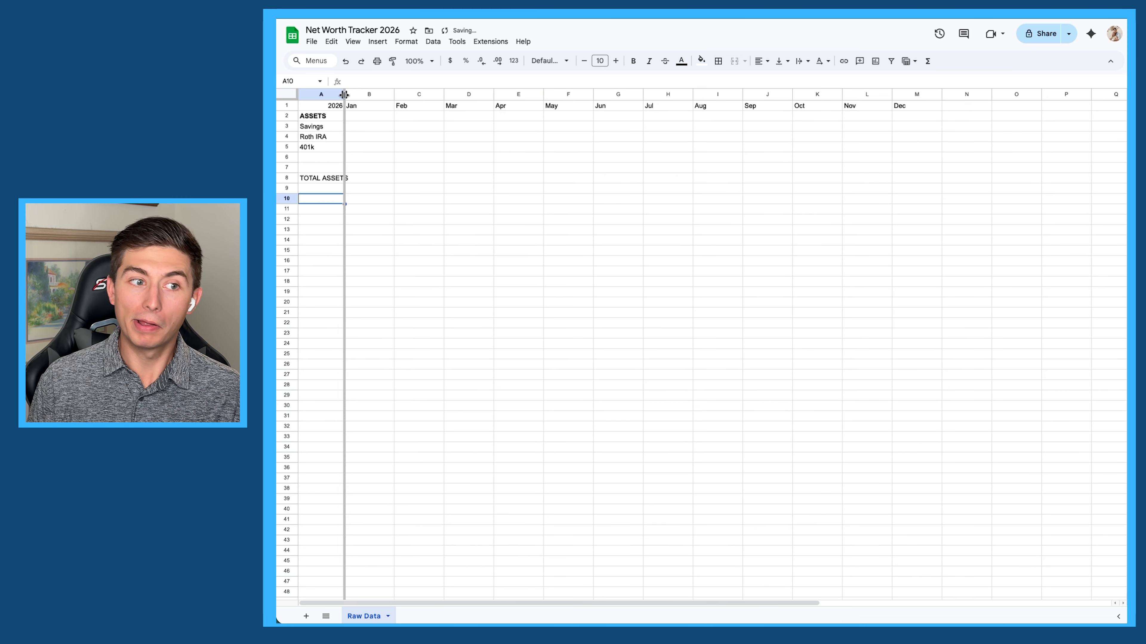
double_click(344, 94)
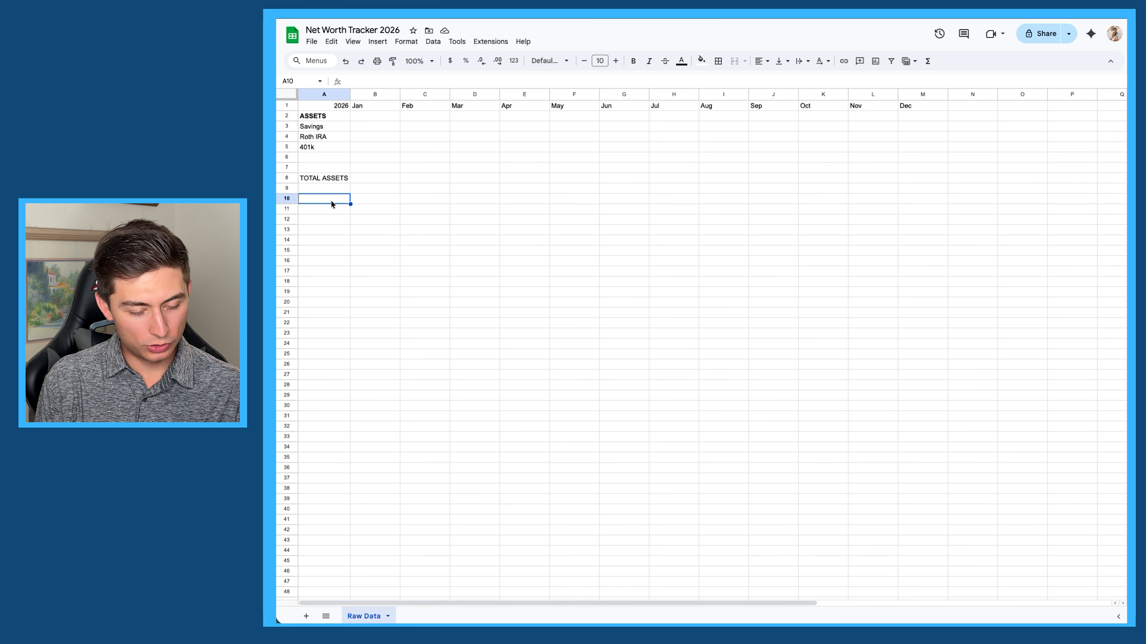
- Enter the heading DEBTS in cell A10 and the label TOTAL DEBTS in cell A15
type("DEBY")
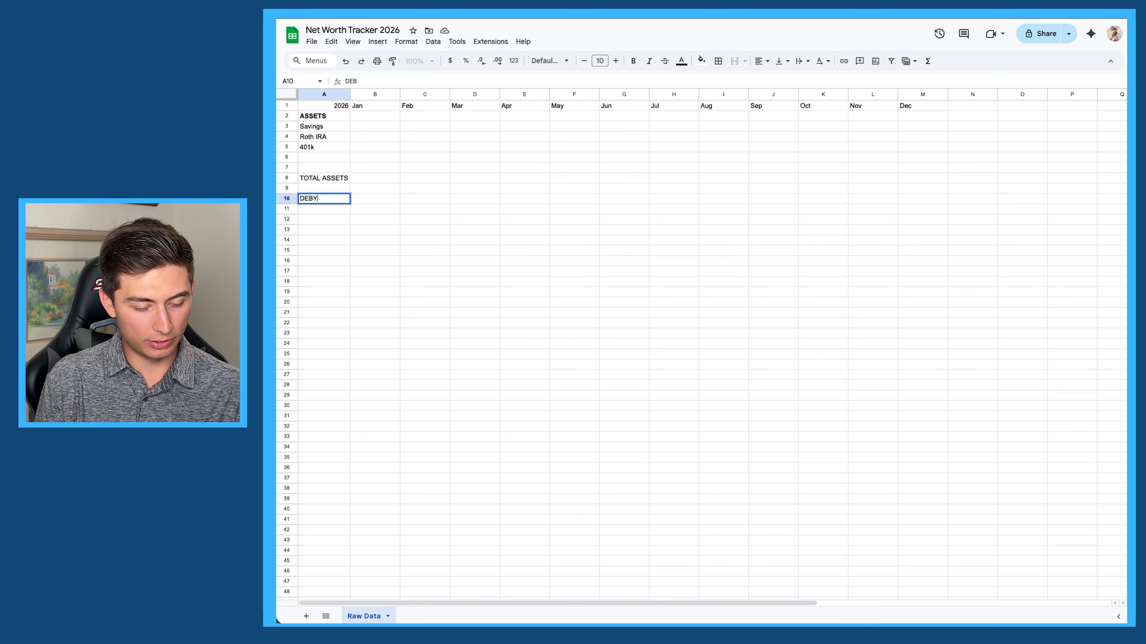
key("BackSpace")
type("TS")
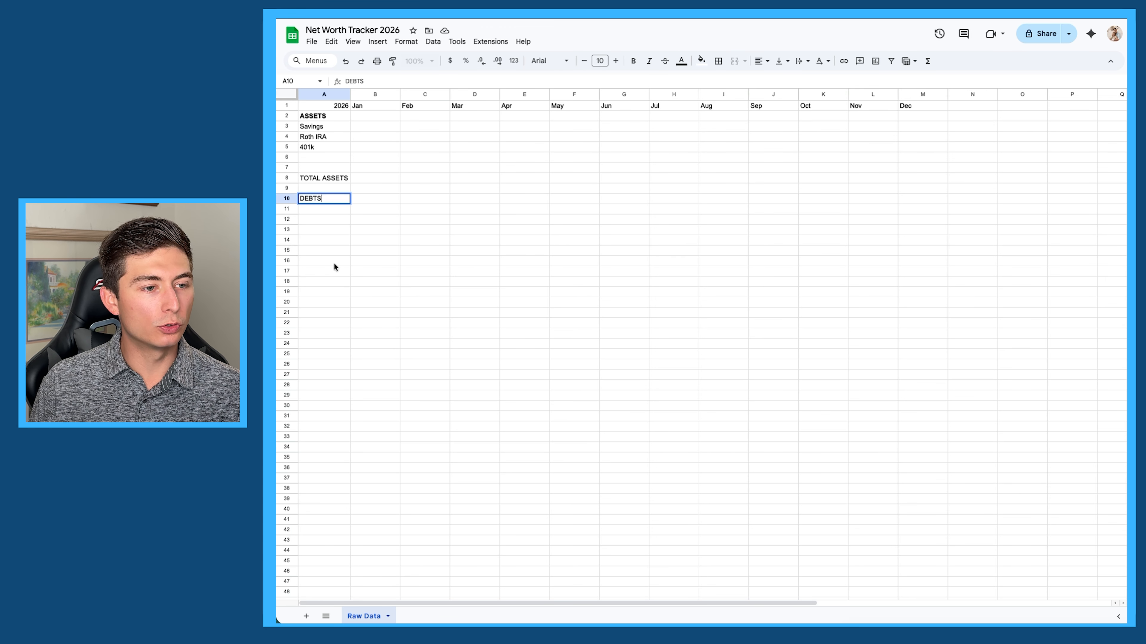
left_click(323, 250)
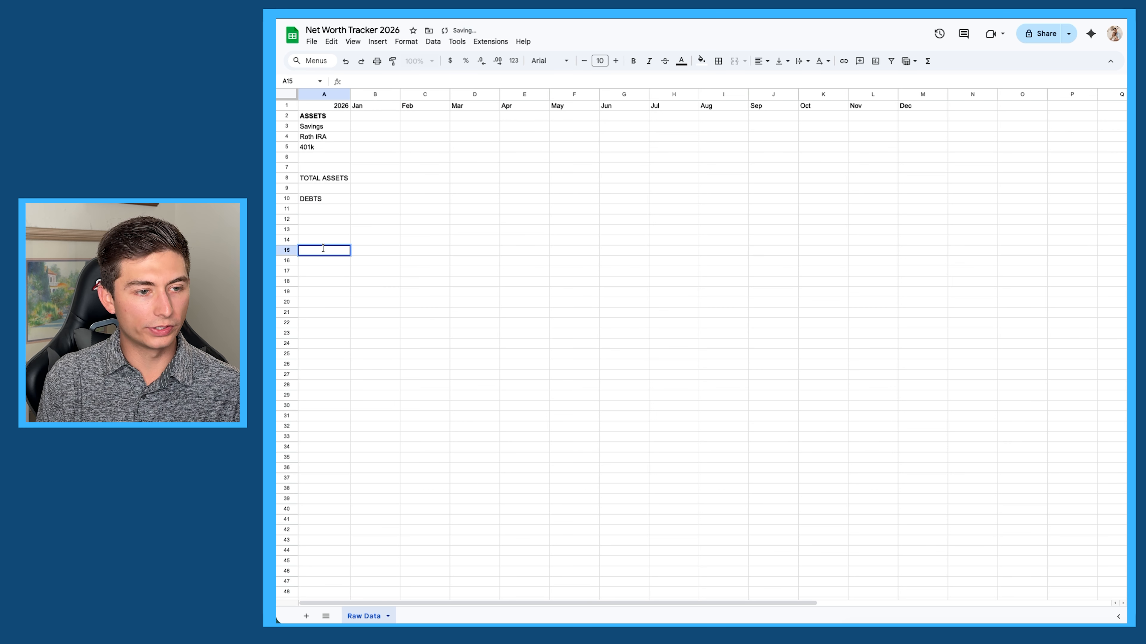
type("TOTAL DEB")
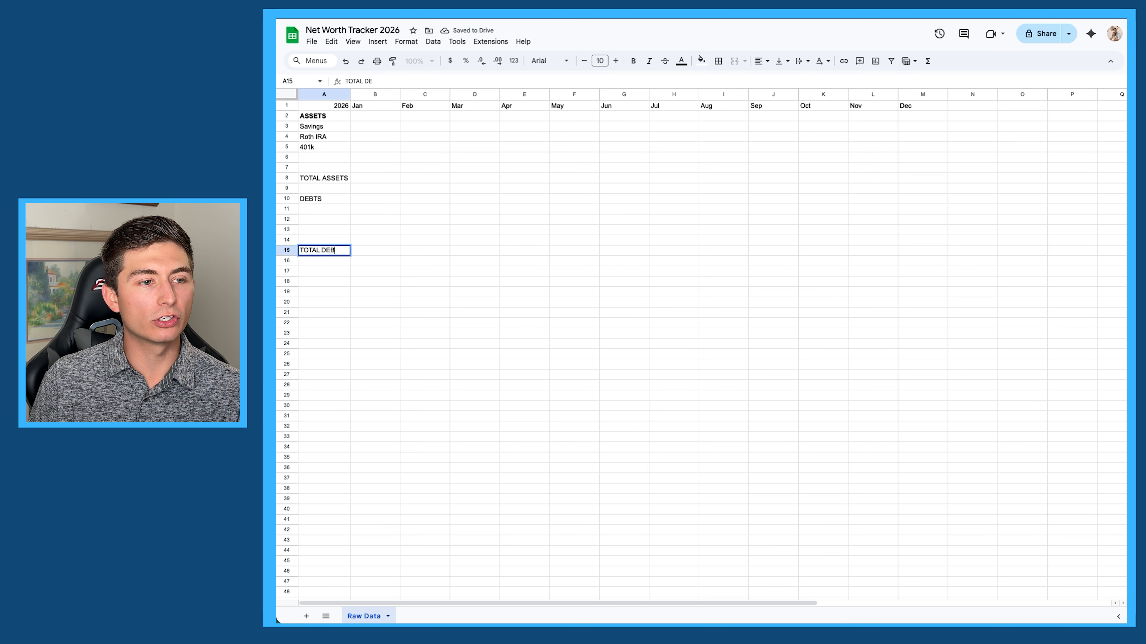
type("TS")
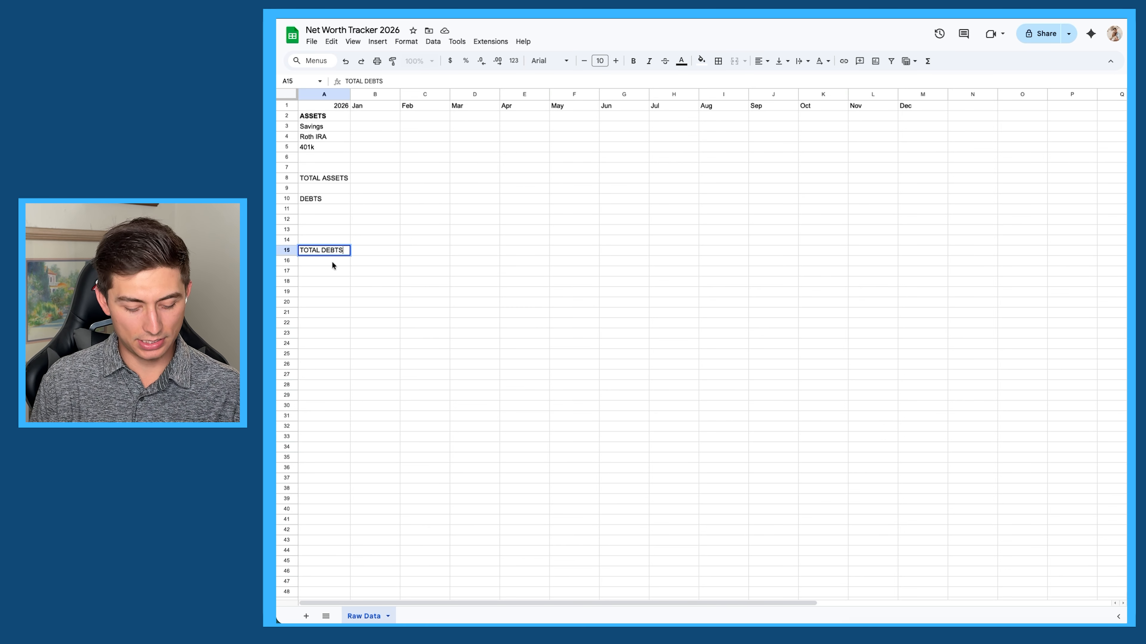
key("Return")
- Enter the label NET WORTH in cell A17, leaving row 16 blank
left_click(333, 271)
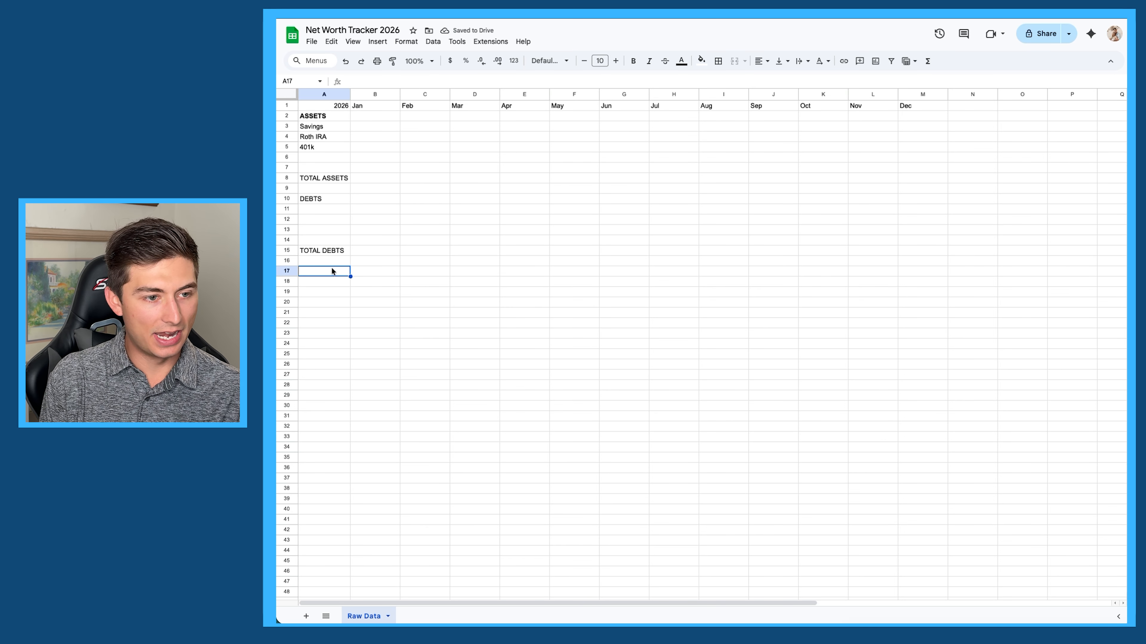
type("NET WORTH")
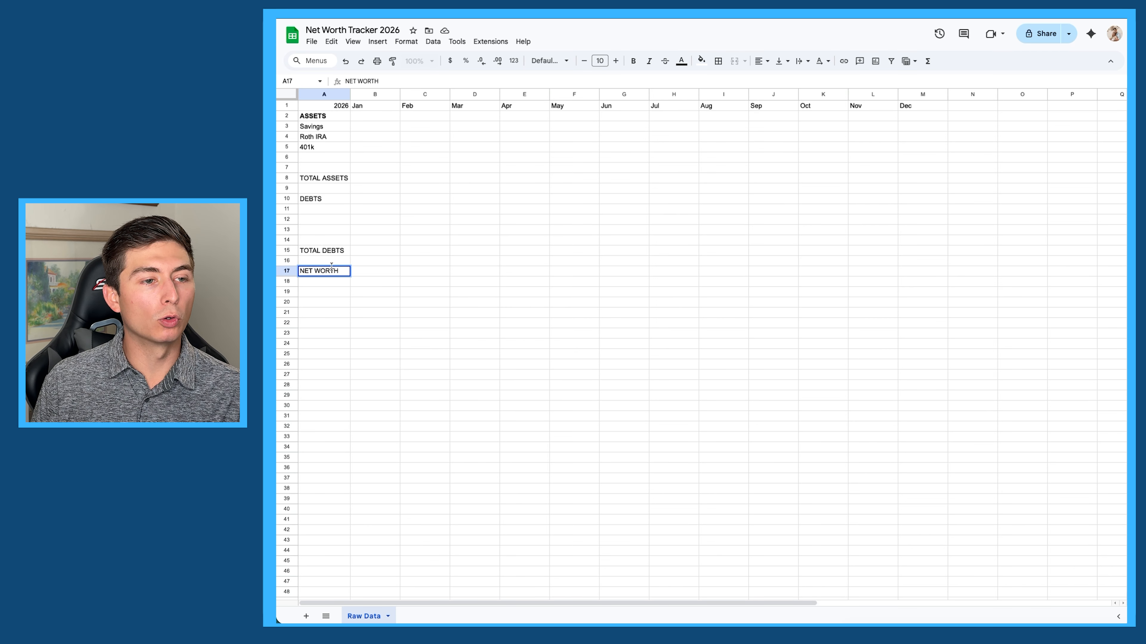
left_click(318, 232)
- Make the TOTAL ASSETS, DEBTS, TOTAL DEBTS and NET WORTH labels in column A bold
left_click(336, 180)
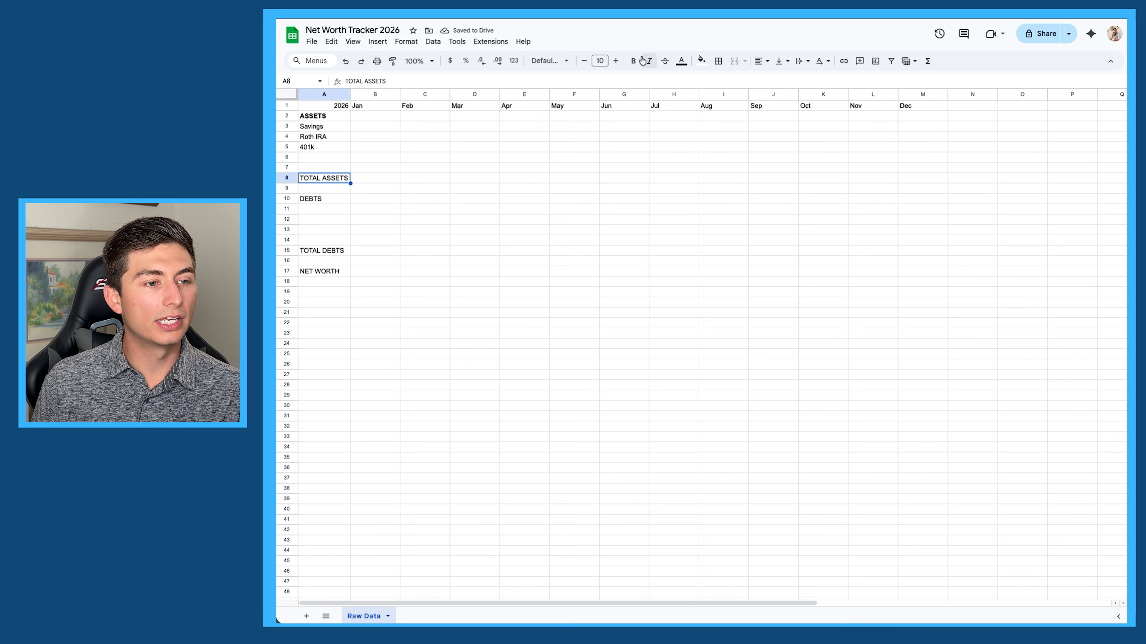
left_click(634, 61)
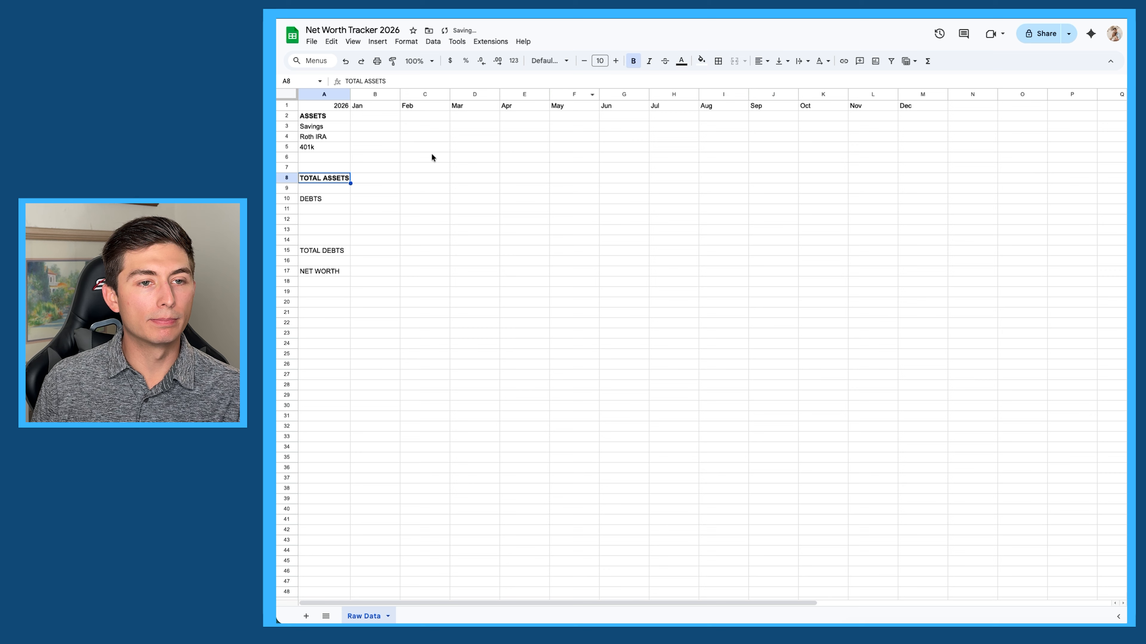
left_click(339, 198)
left_click(634, 61)
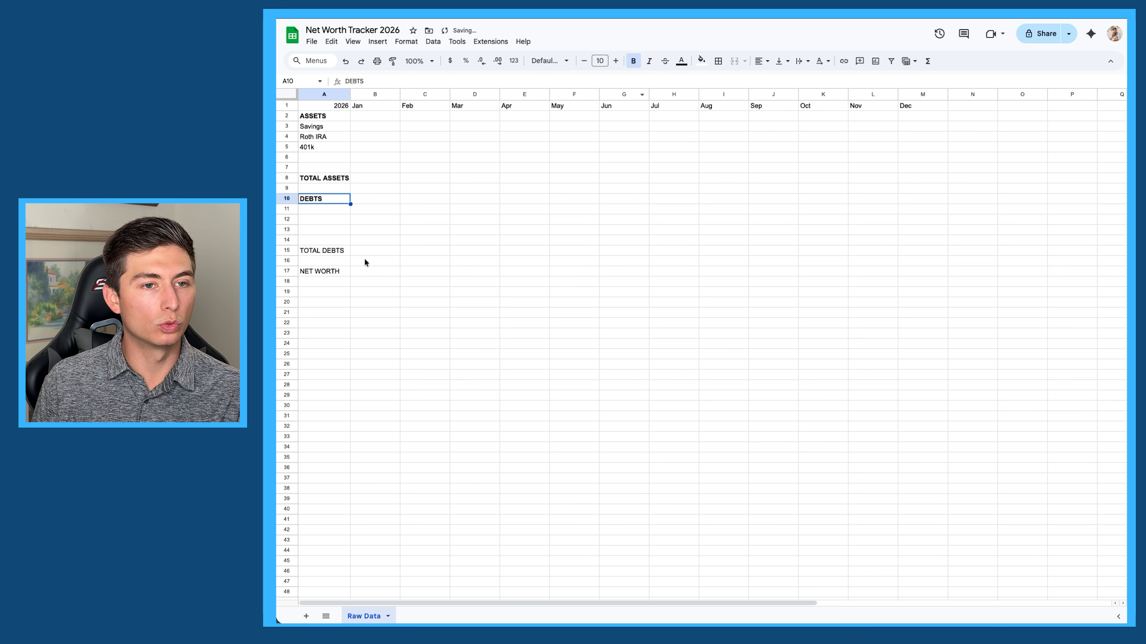
left_click(340, 252)
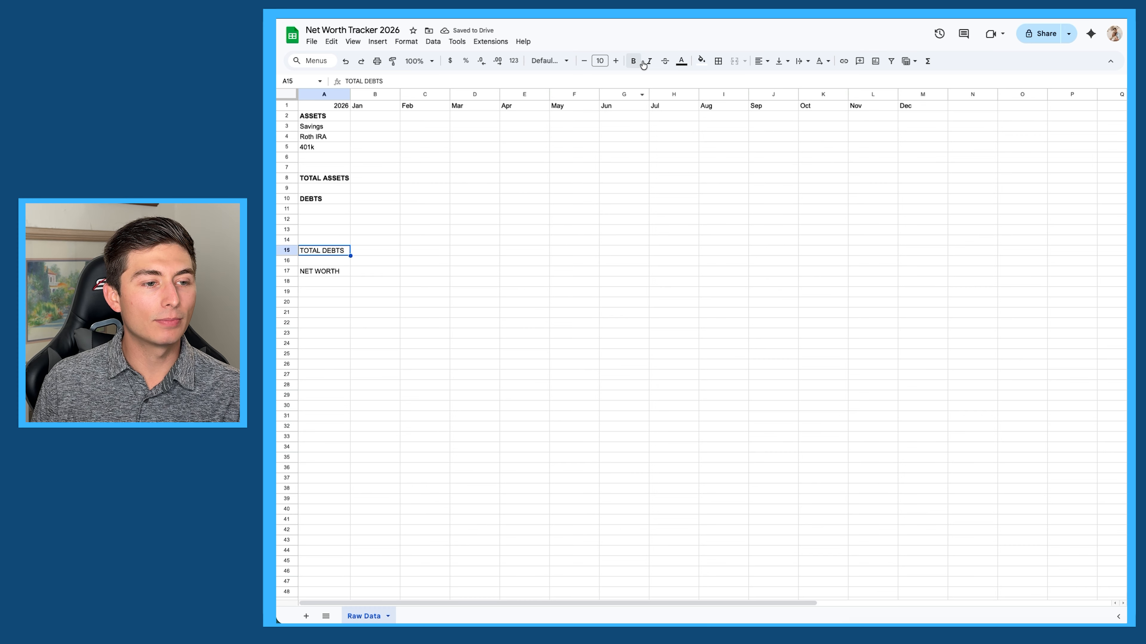
left_click(633, 61)
left_click(328, 270)
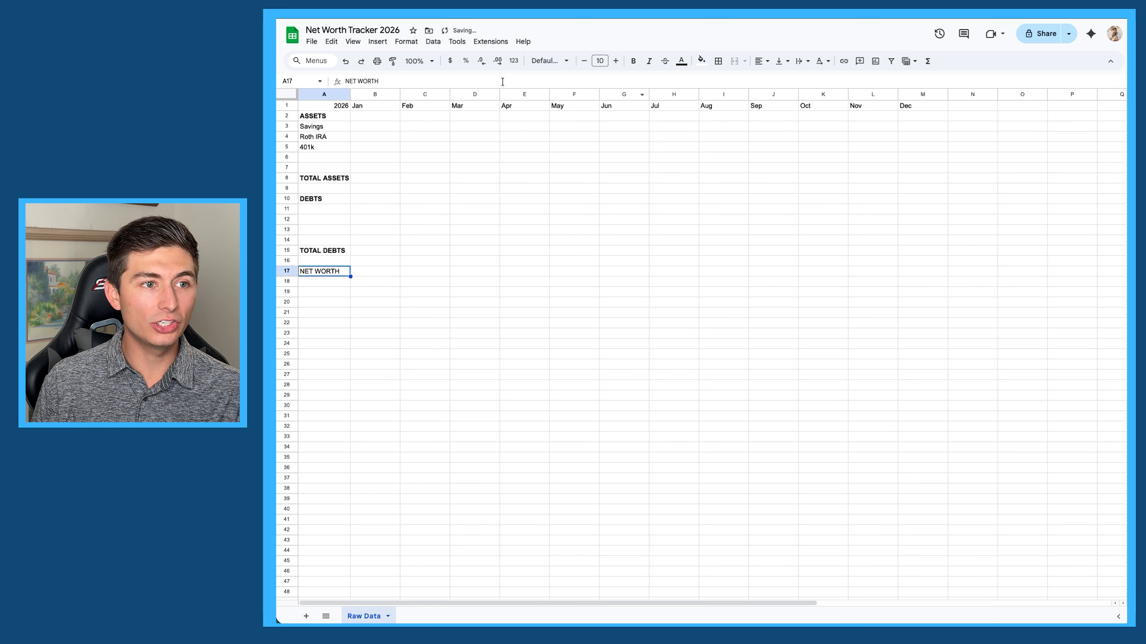
left_click(633, 61)
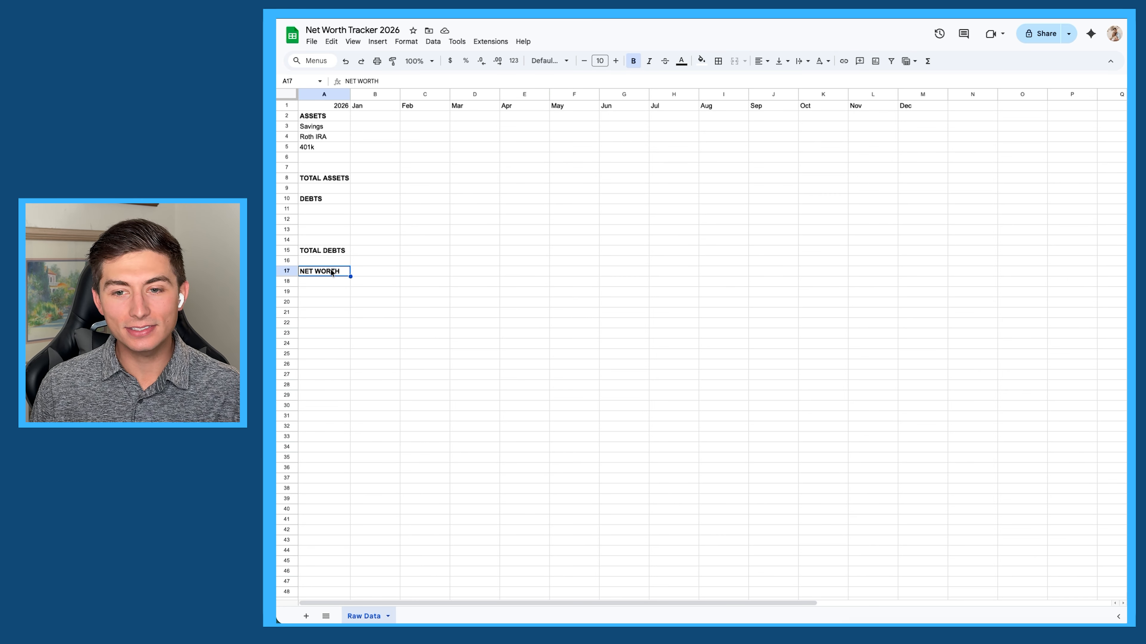
- List the debt categories Student Loans and Credit Cards in cells A11 and A12
double_click(313, 208)
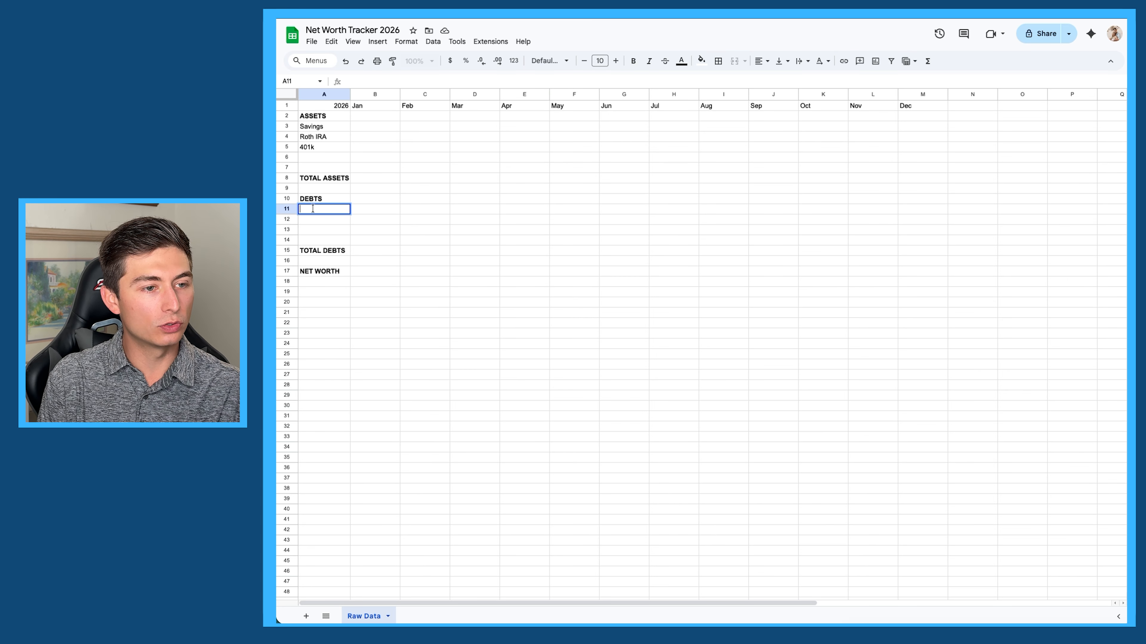
type("Student Loans")
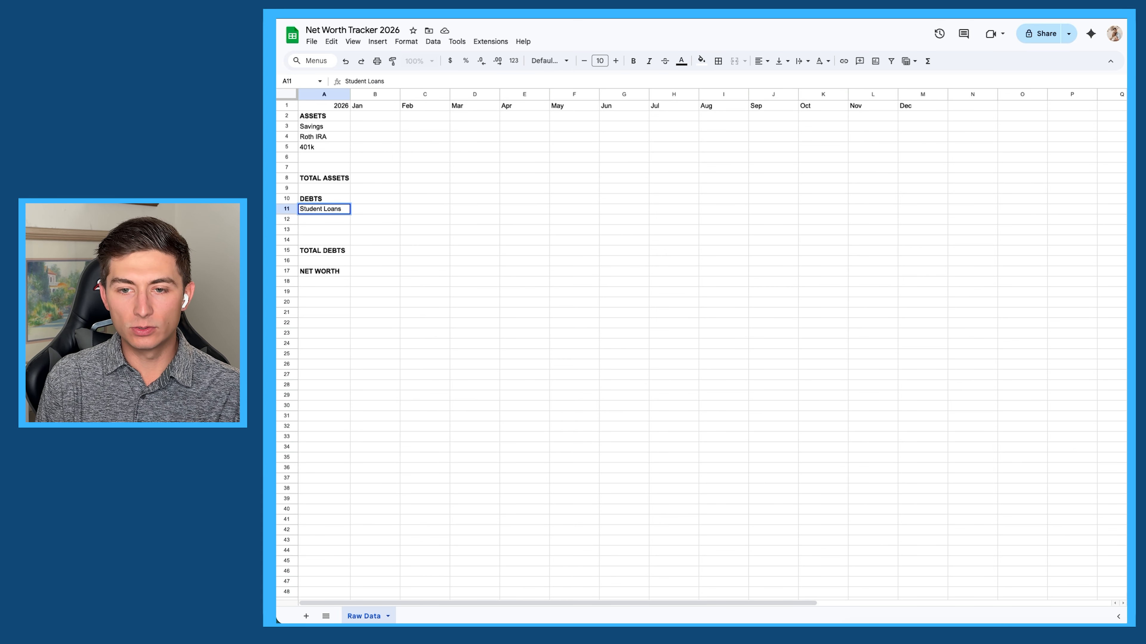
key("Return")
type("C")
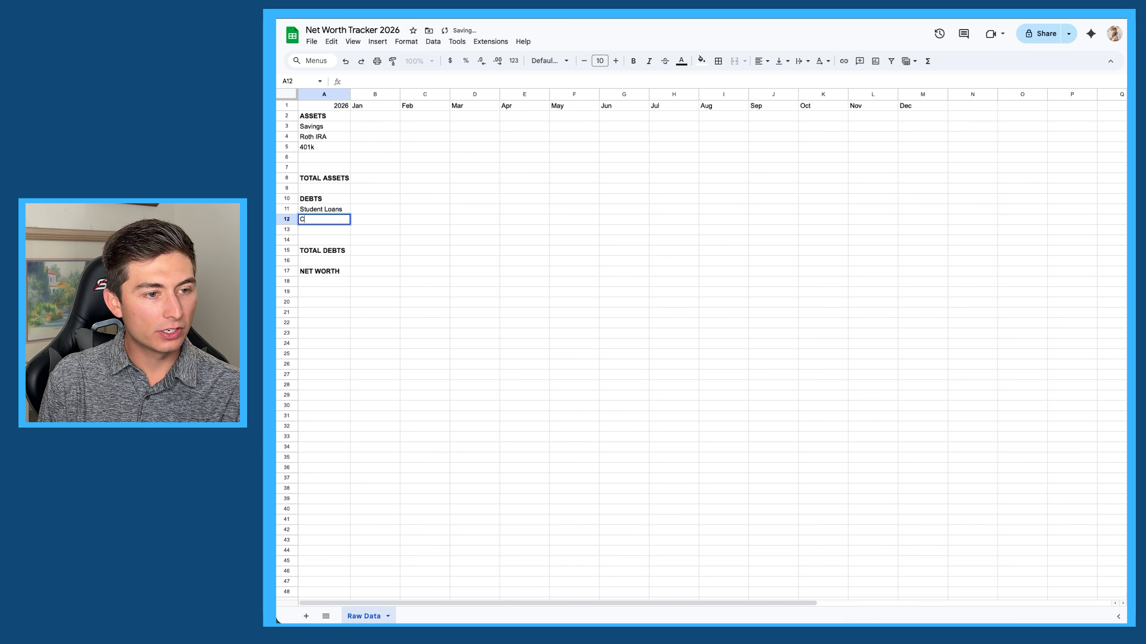
type("redit ")
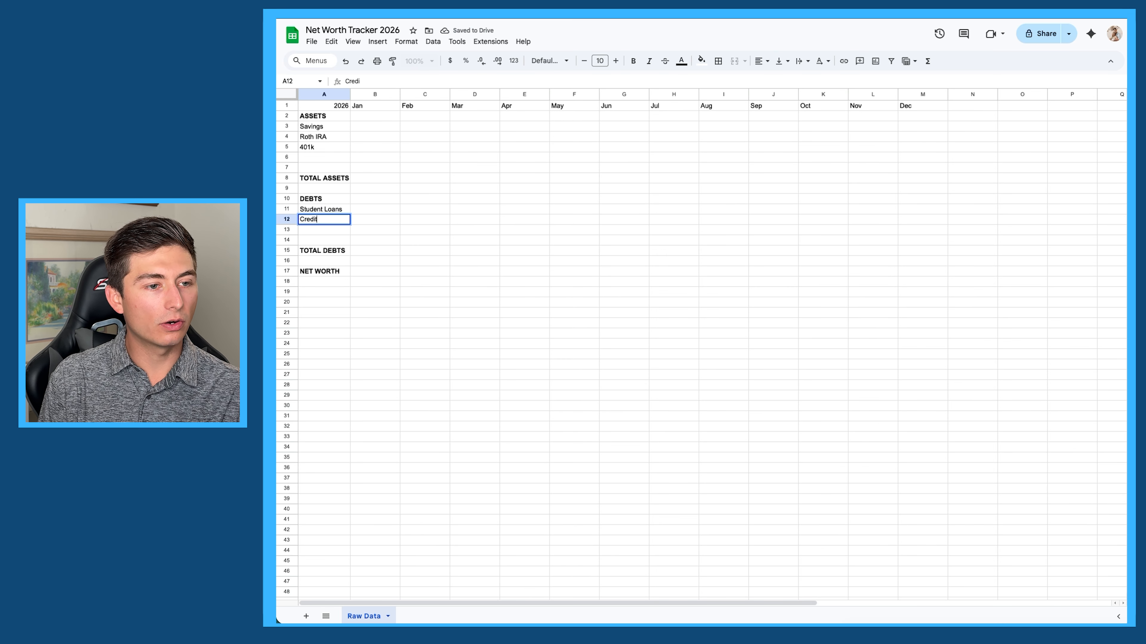
type("Cards")
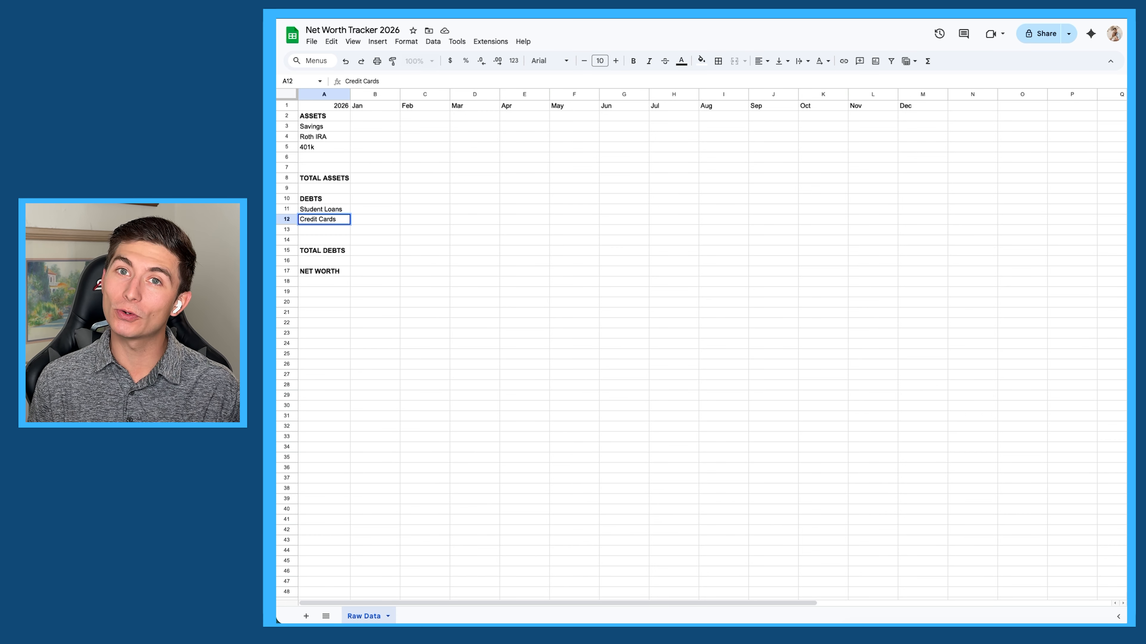
- Fill the ASSETS heading in A2 and the TOTAL ASSETS label in A8 with gray
left_click(329, 117)
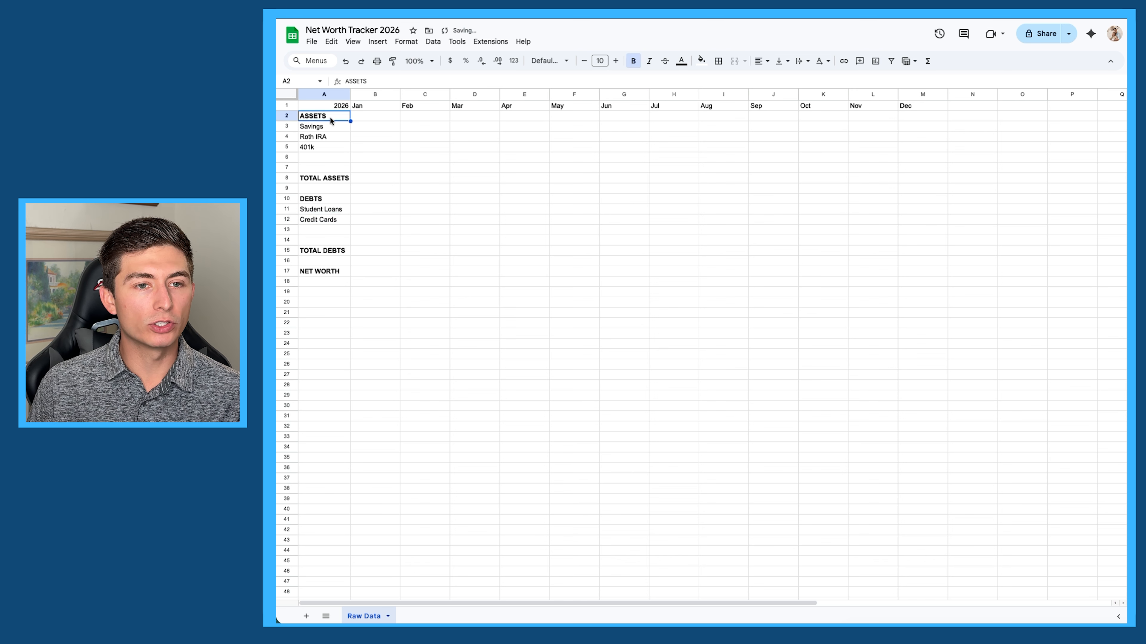
left_click(701, 61)
left_click(758, 95)
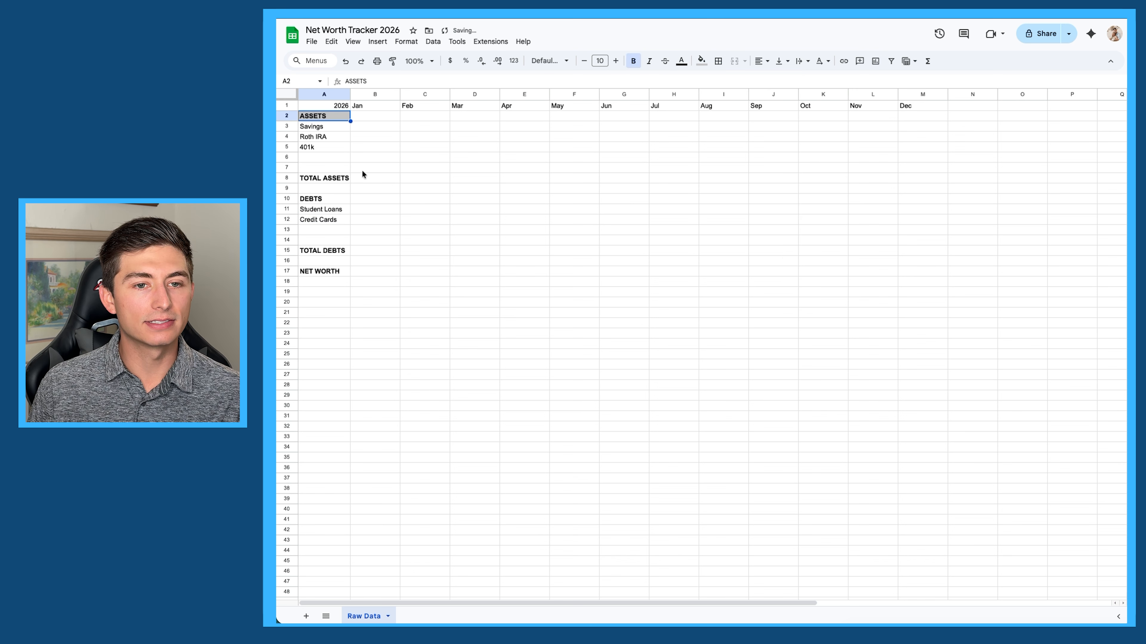
left_click(332, 178)
left_click(702, 61)
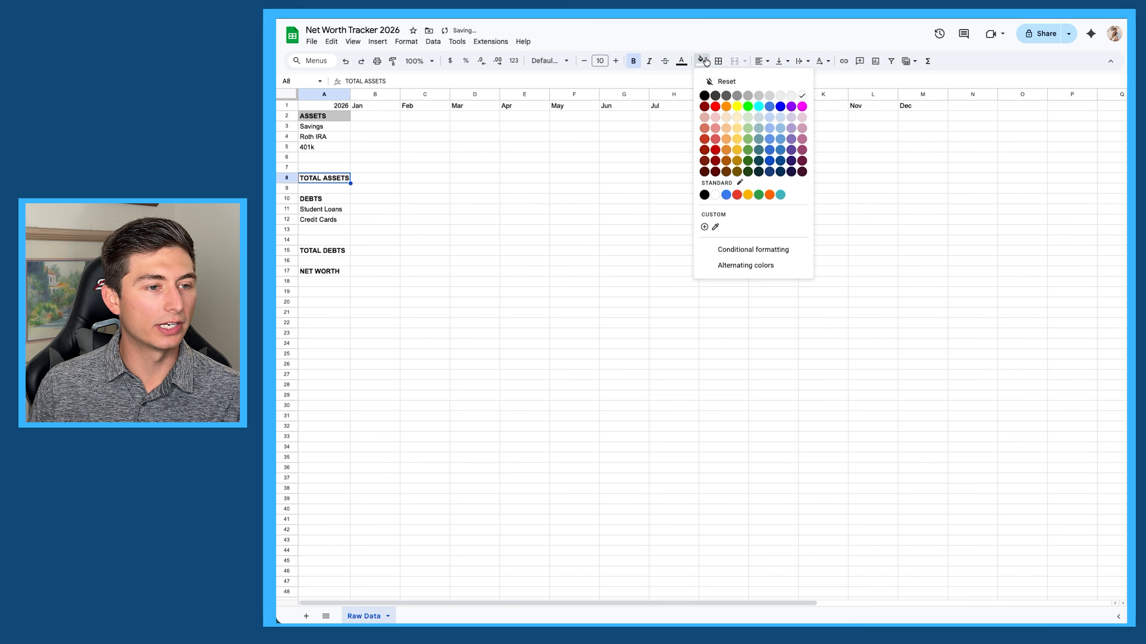
left_click(759, 96)
- Fill the DEBTS heading in A10 and the TOTAL DEBTS label in A15 with gray
left_click(332, 199)
left_click(703, 60)
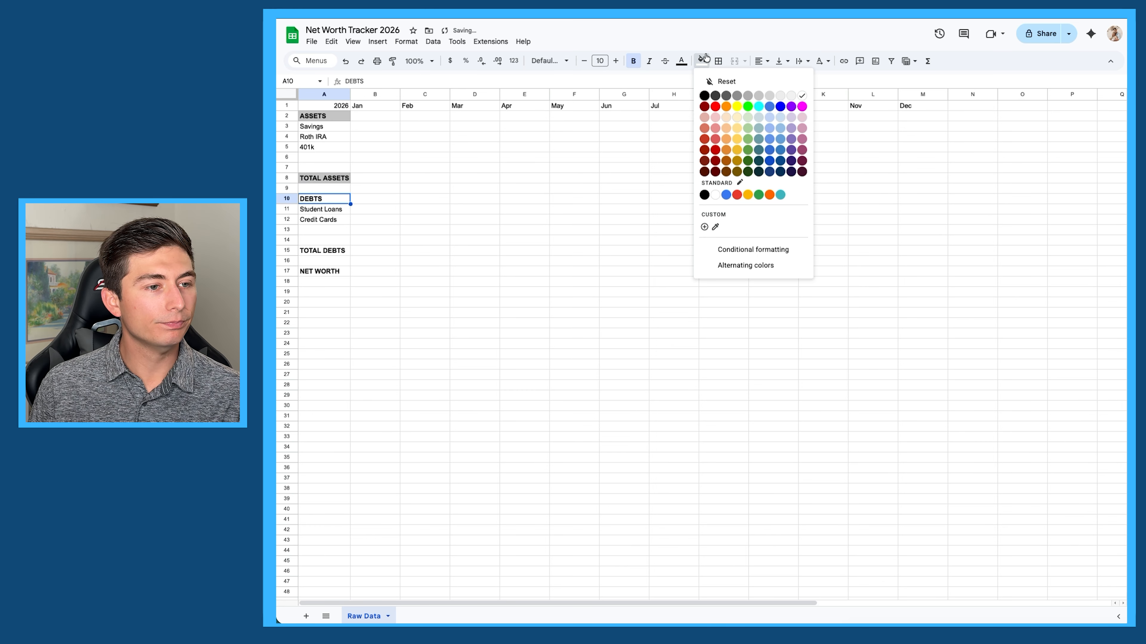
left_click(759, 96)
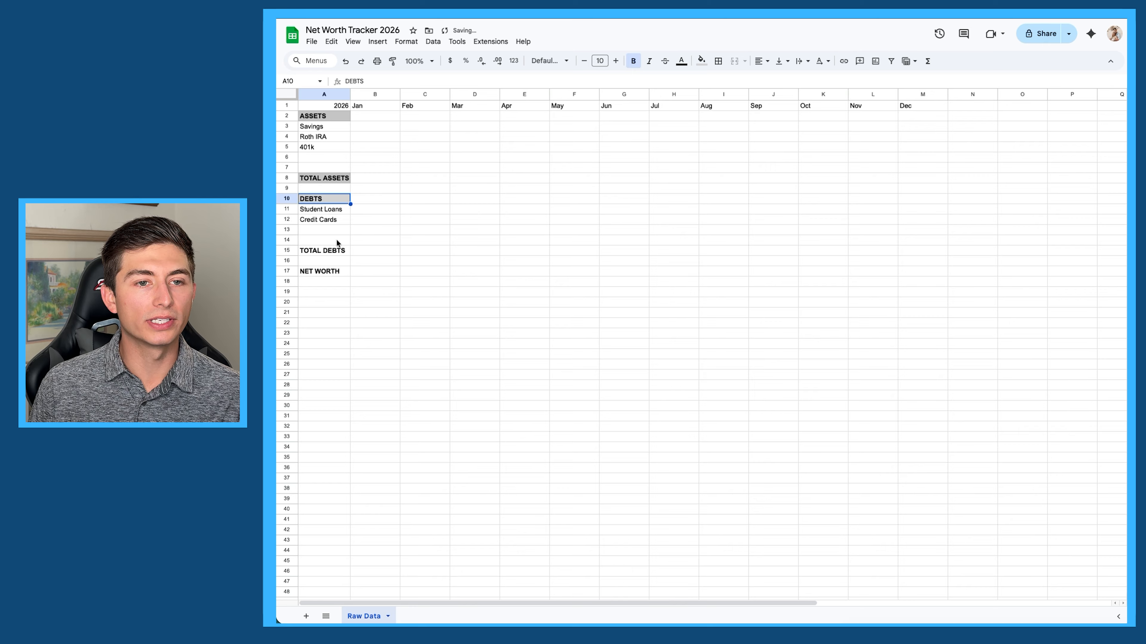
left_click(333, 251)
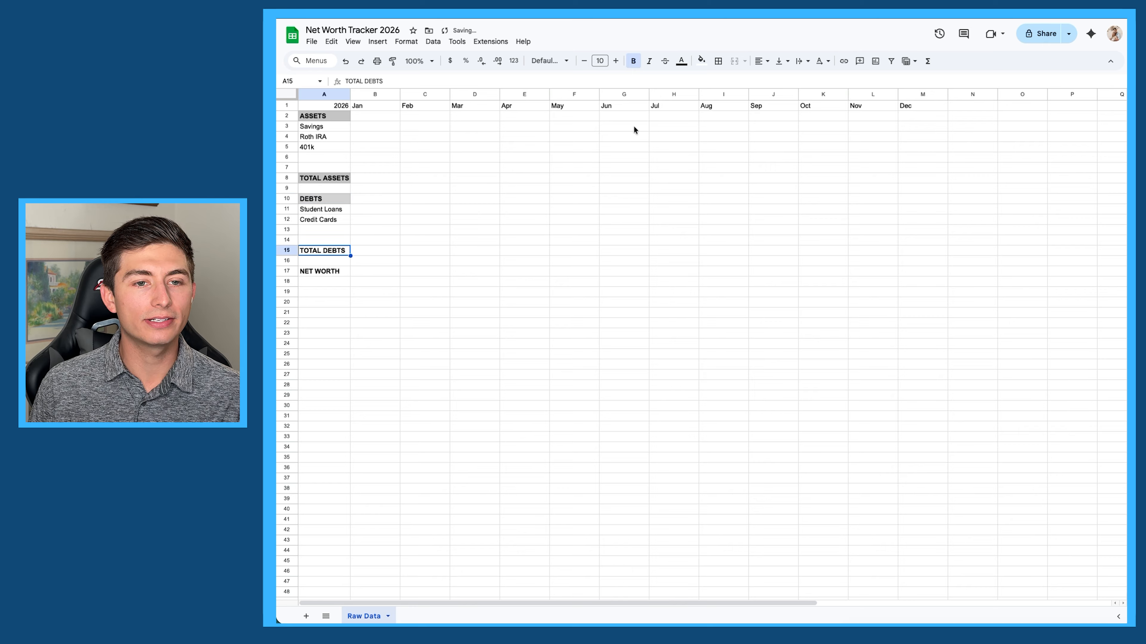
left_click(702, 61)
left_click(762, 96)
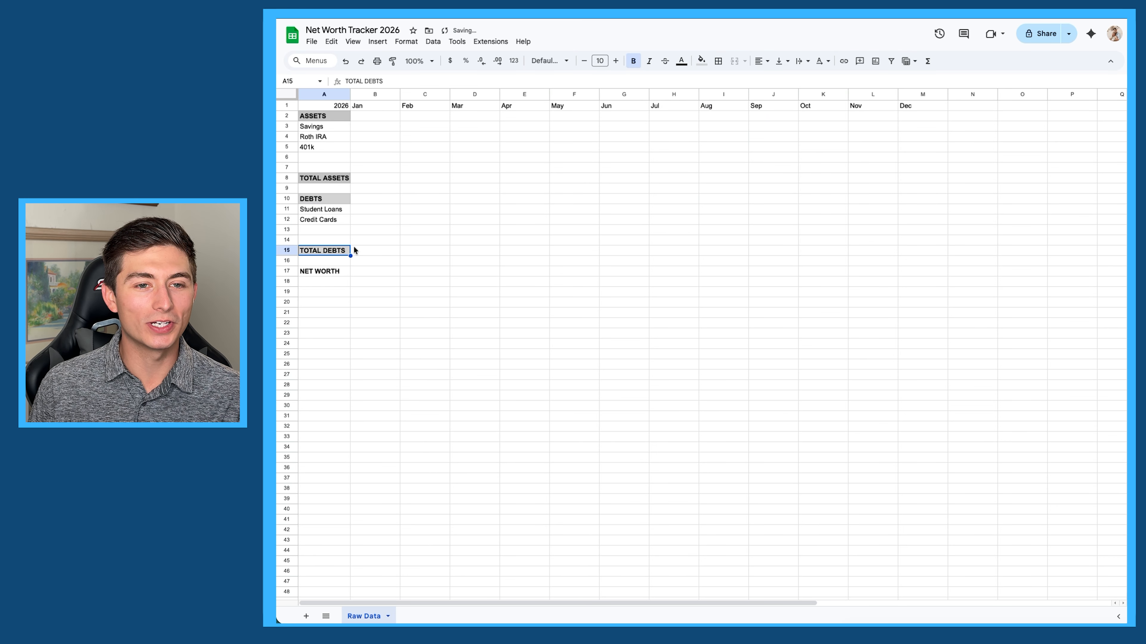
- Fill the NET WORTH label in cell A17 with the same gray
left_click(343, 272)
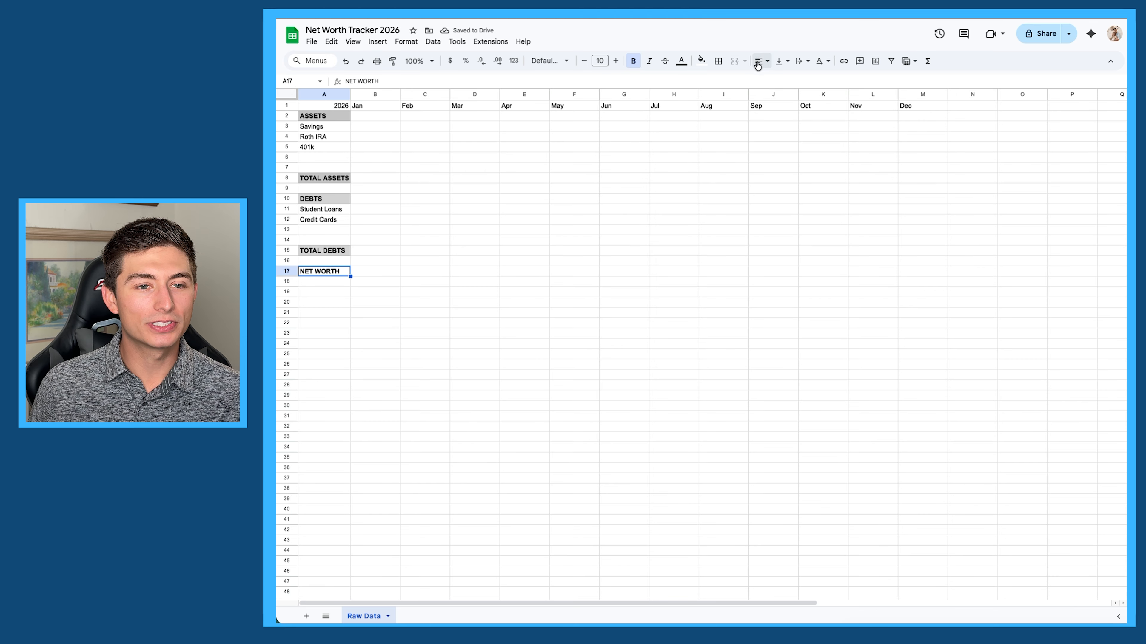
left_click(718, 61)
left_click(702, 60)
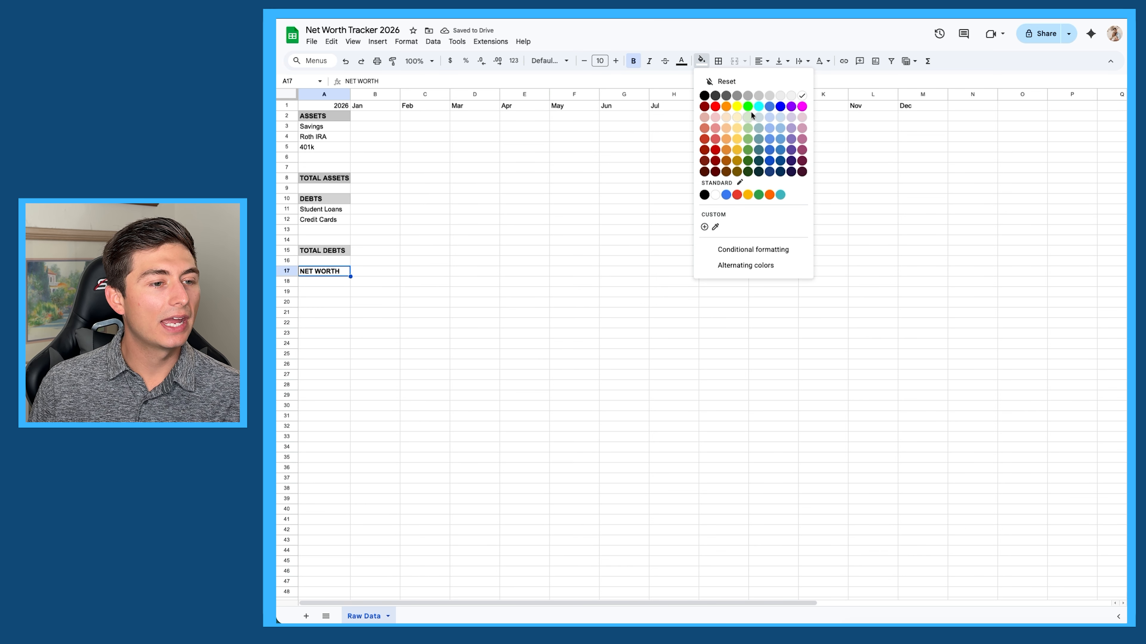
left_click(758, 96)
left_click(424, 188)
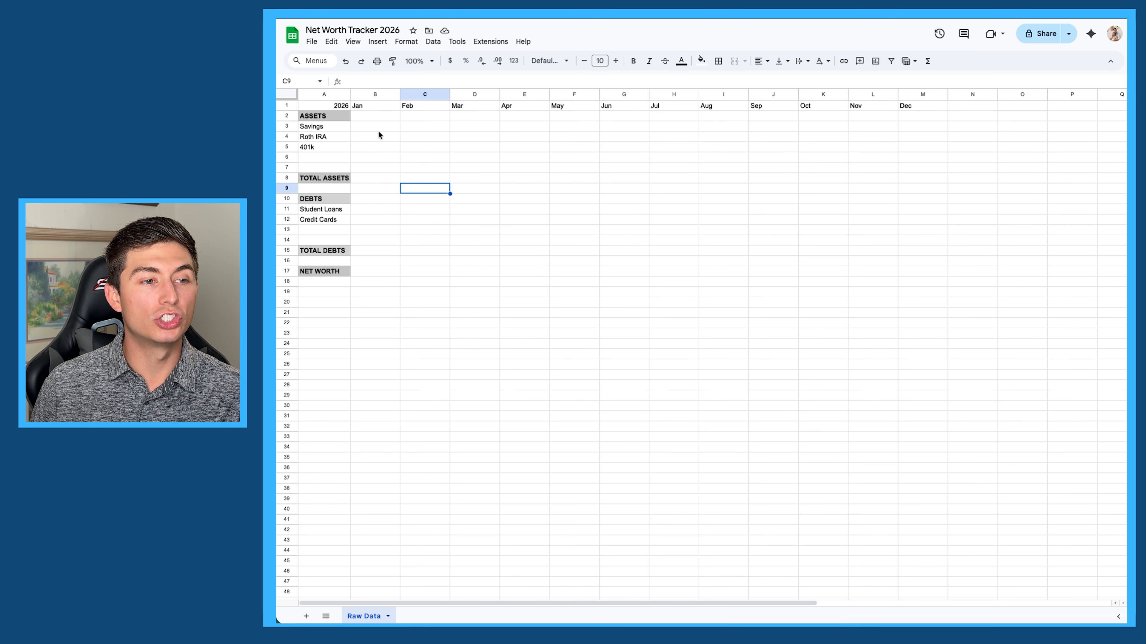
- Apply the Currency number format to cells B3 through M17, covering all months and categories
left_click(366, 117)
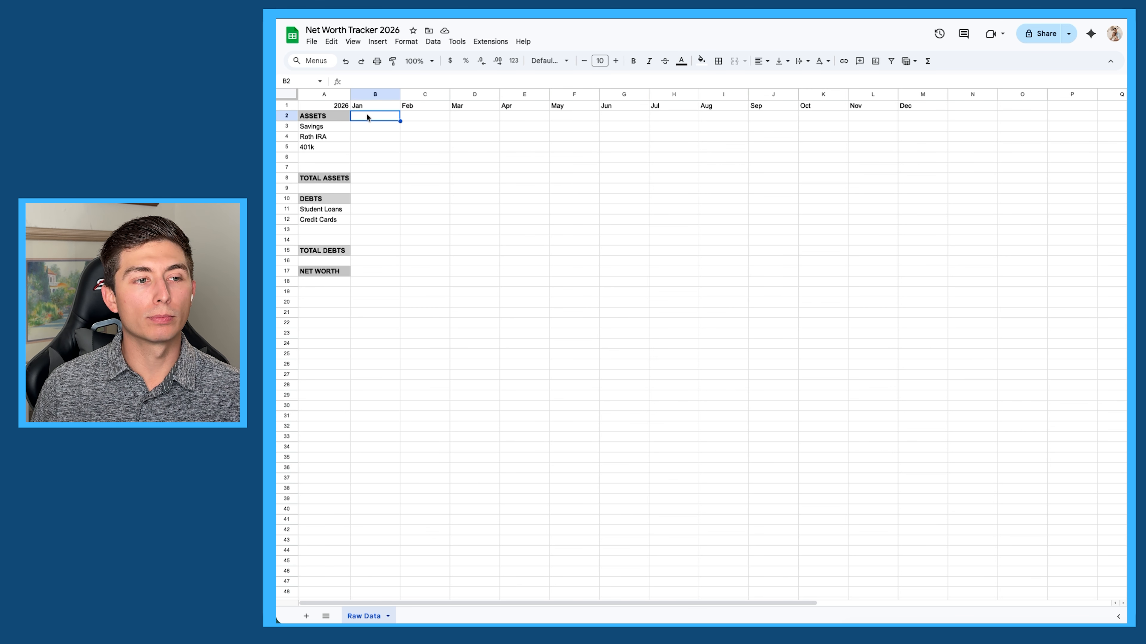
left_click(367, 128)
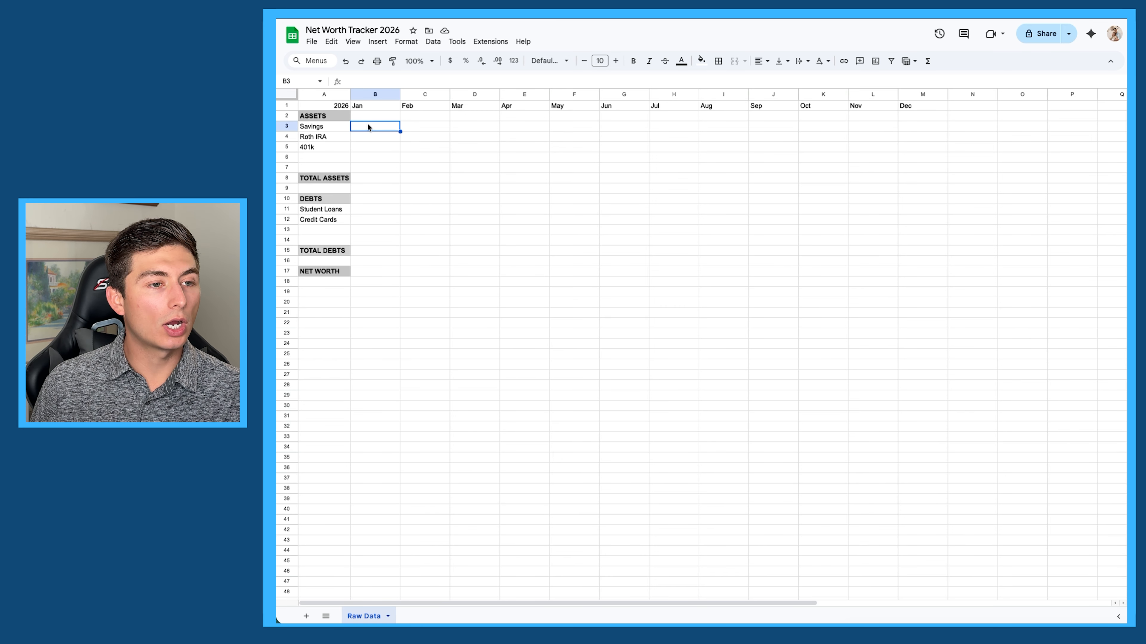
mouse_move(367, 127)
left_mouse_down()
mouse_move(501, 144)
mouse_move(695, 230)
mouse_move(866, 270)
mouse_move(925, 269)
left_mouse_up()
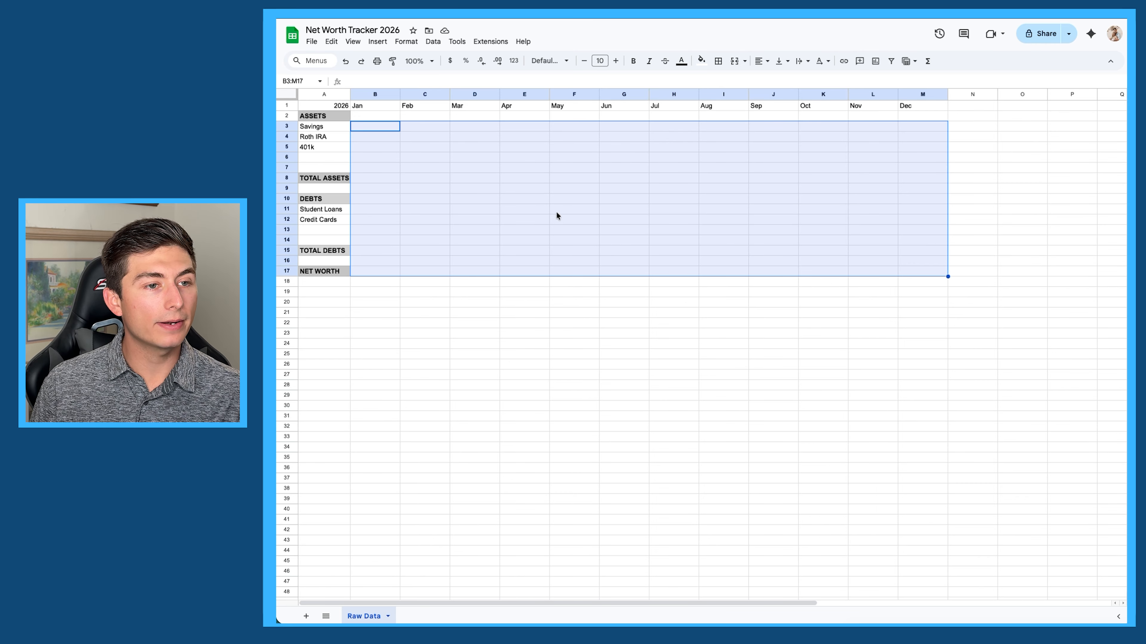
left_click(406, 44)
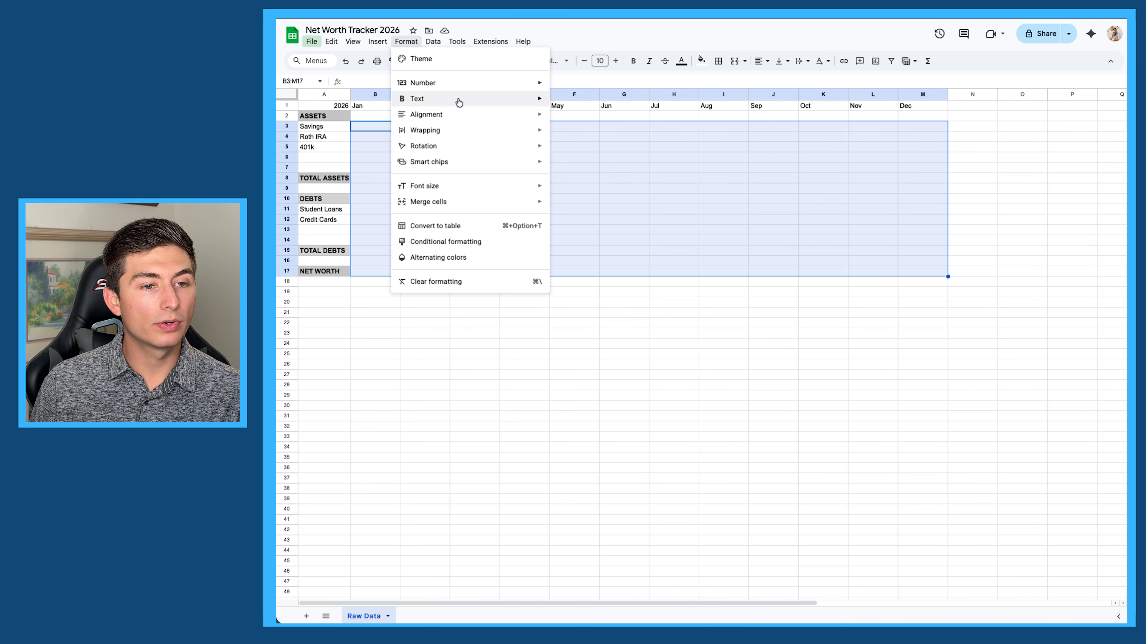
mouse_move(453, 84)
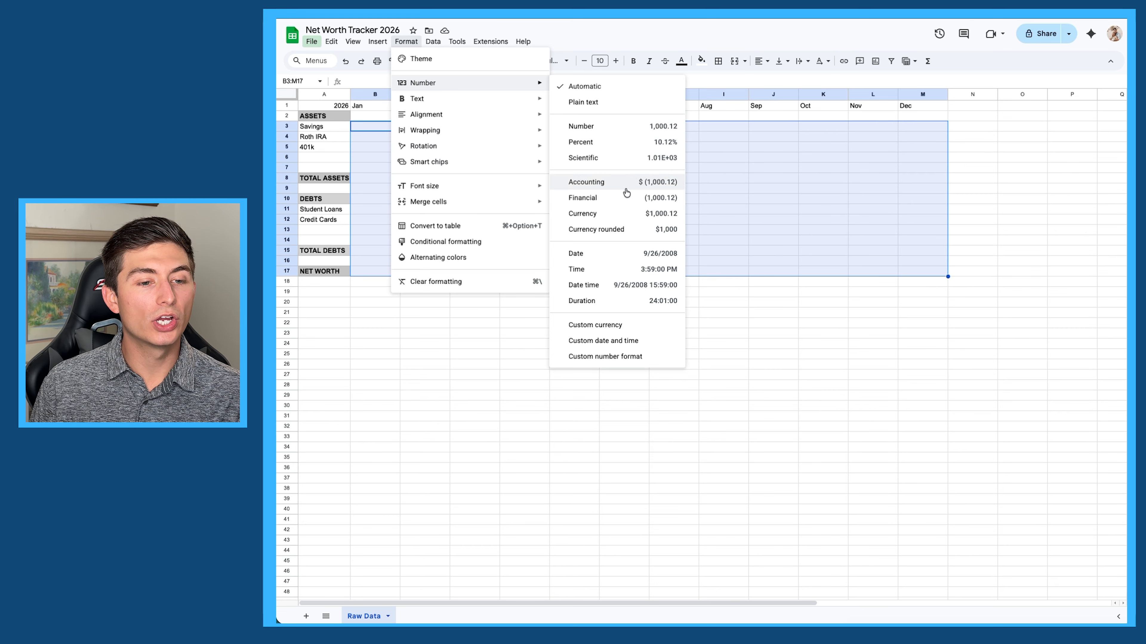
left_click(623, 216)
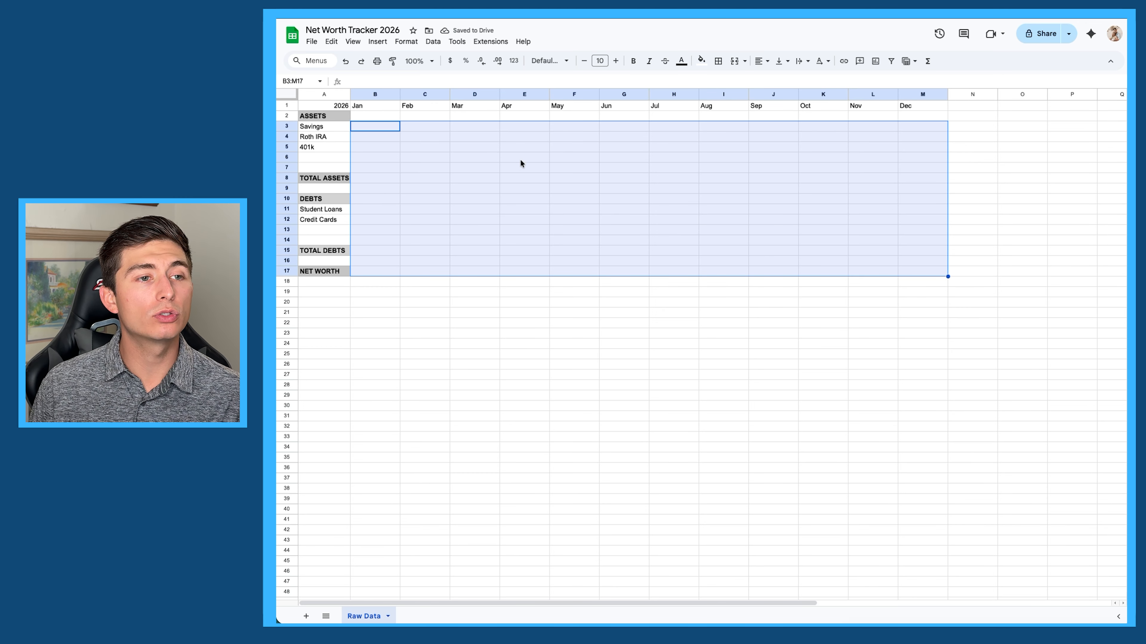
- Browse the custom currency formats available for the selected cells B3 through M17, and close the list without applying one
left_click(404, 44)
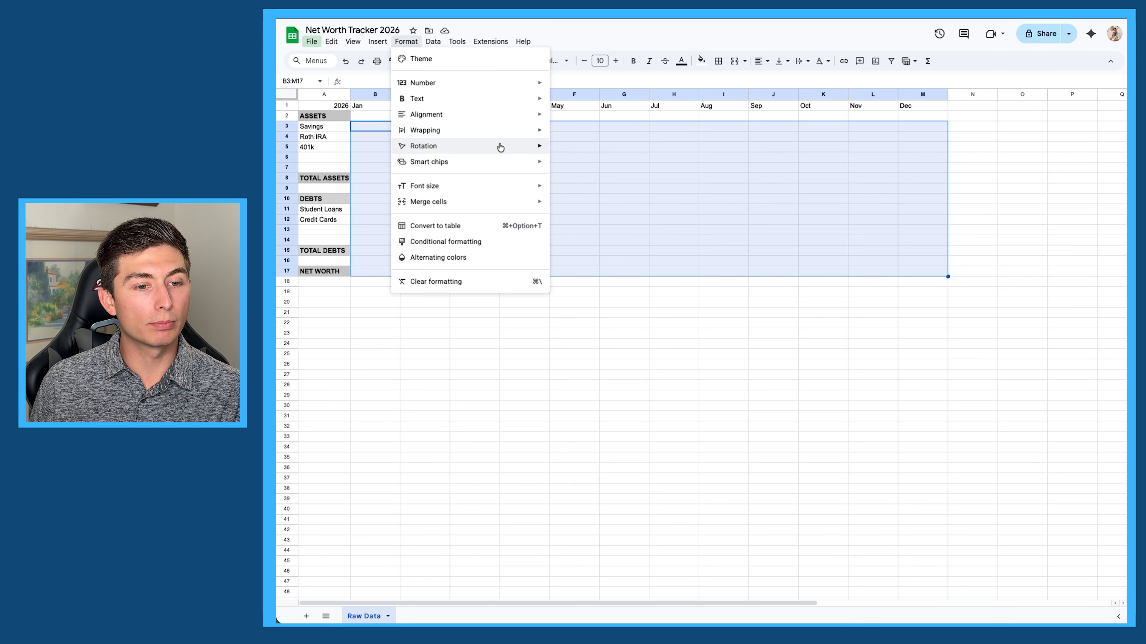
mouse_move(492, 96)
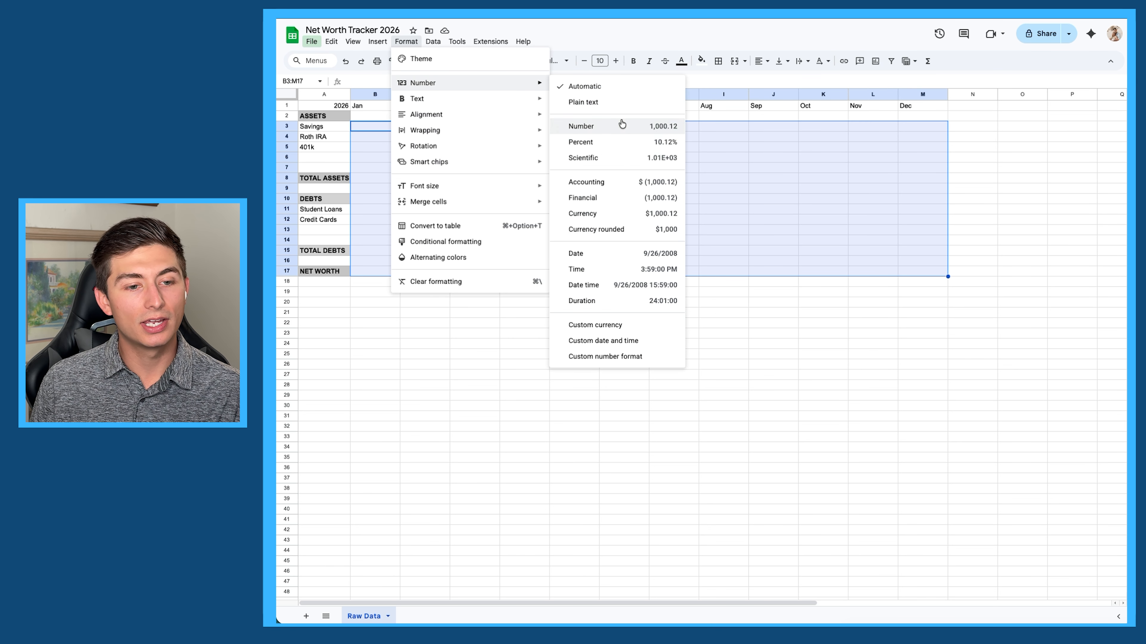
left_click(627, 325)
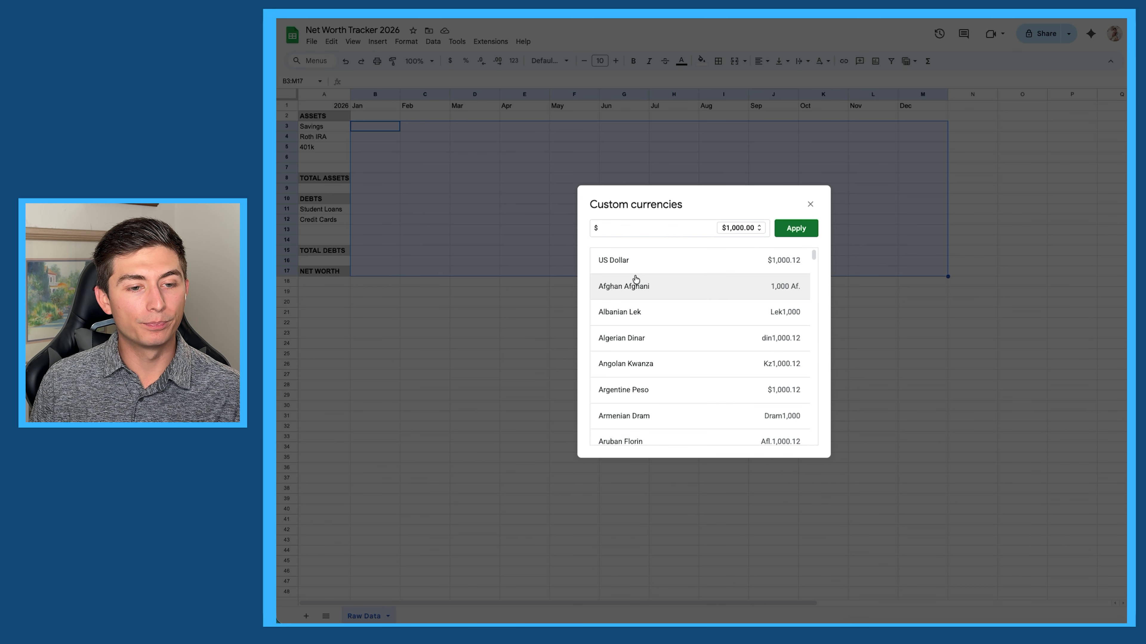
scroll(634, 287, "down", 5)
scroll(646, 303, "down", 3)
scroll(646, 303, "up", 5)
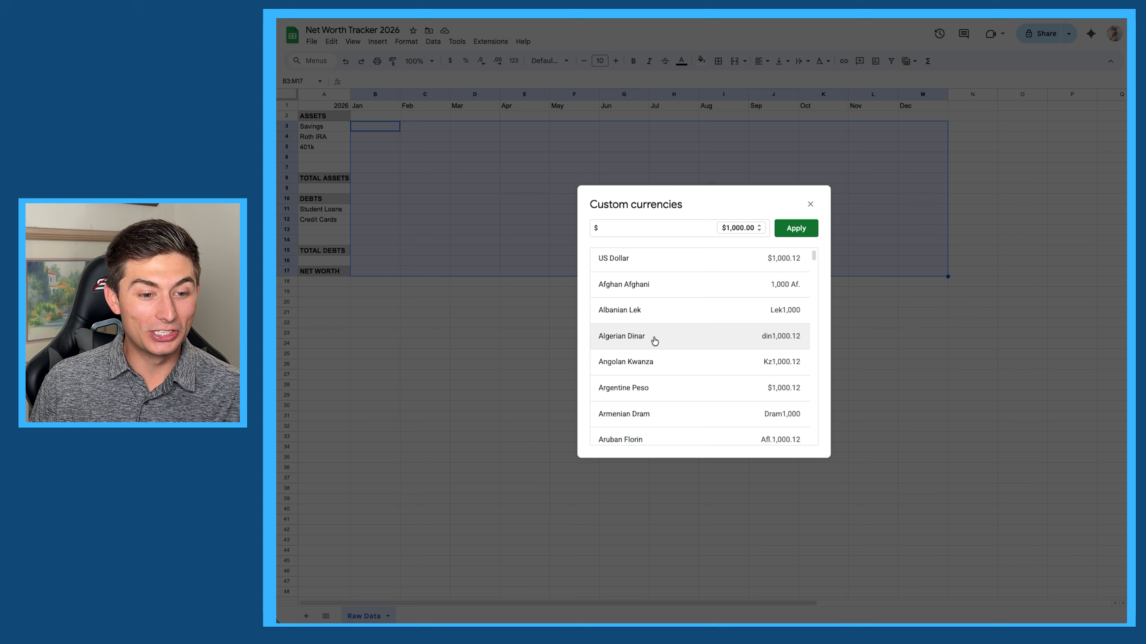
scroll(654, 342, "down", 10)
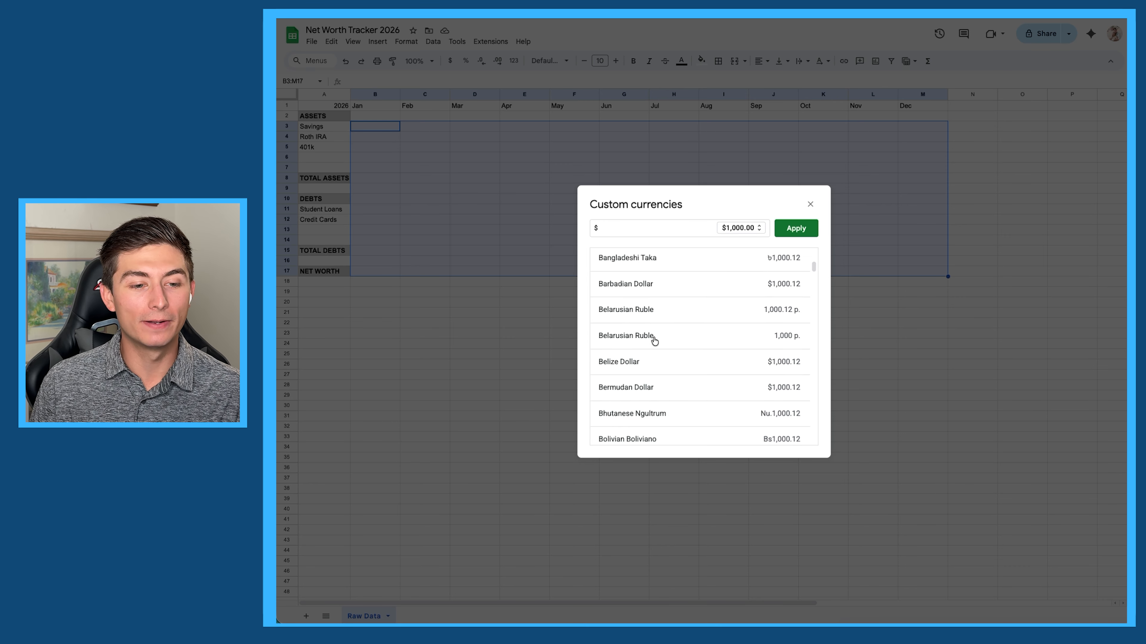
scroll(654, 342, "up", 4)
scroll(655, 338, "up", 10)
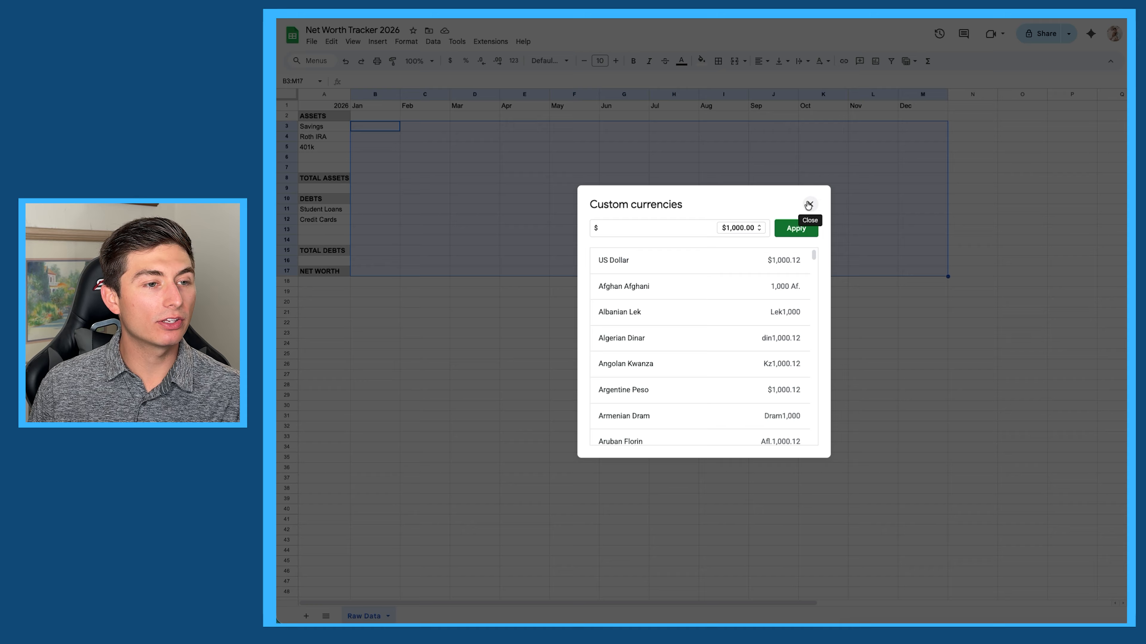
left_click(808, 203)
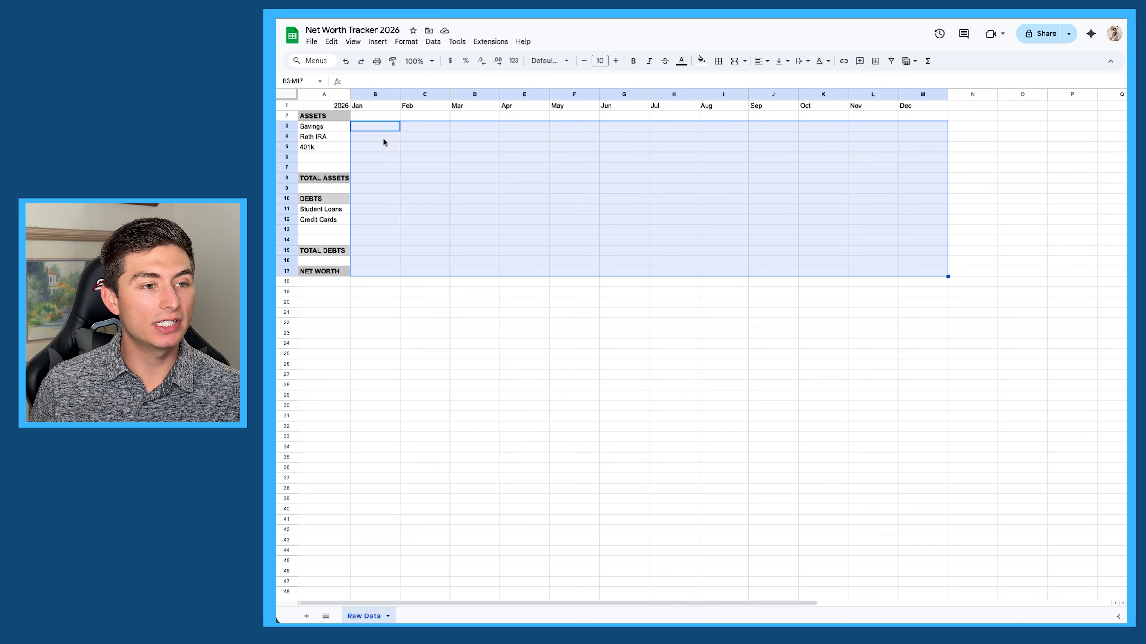
- Enter the January balances of 1,000 for Savings in B3 and 4000 for Roth IRA in B4
left_click(384, 127)
double_click(386, 126)
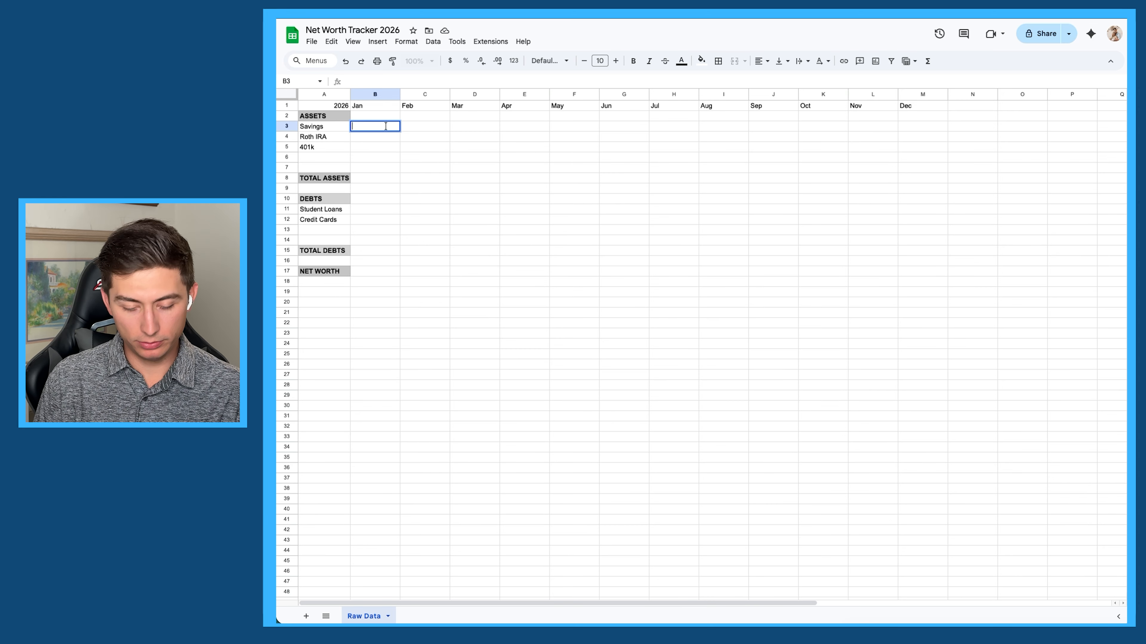
type("1,000")
key("Return")
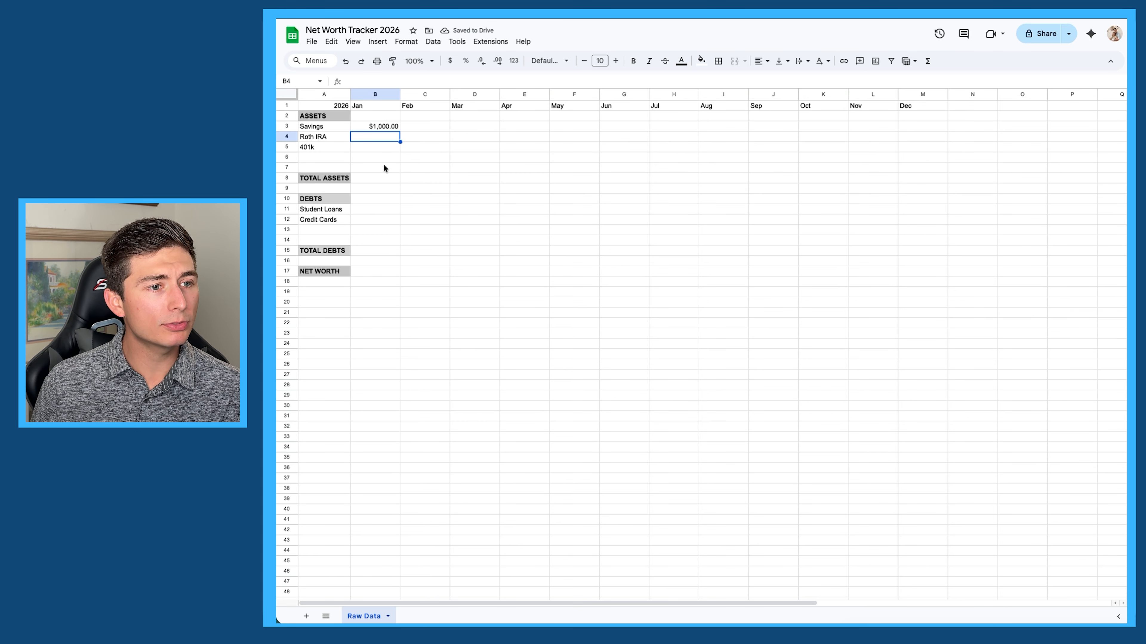
double_click(388, 136)
type("4000")
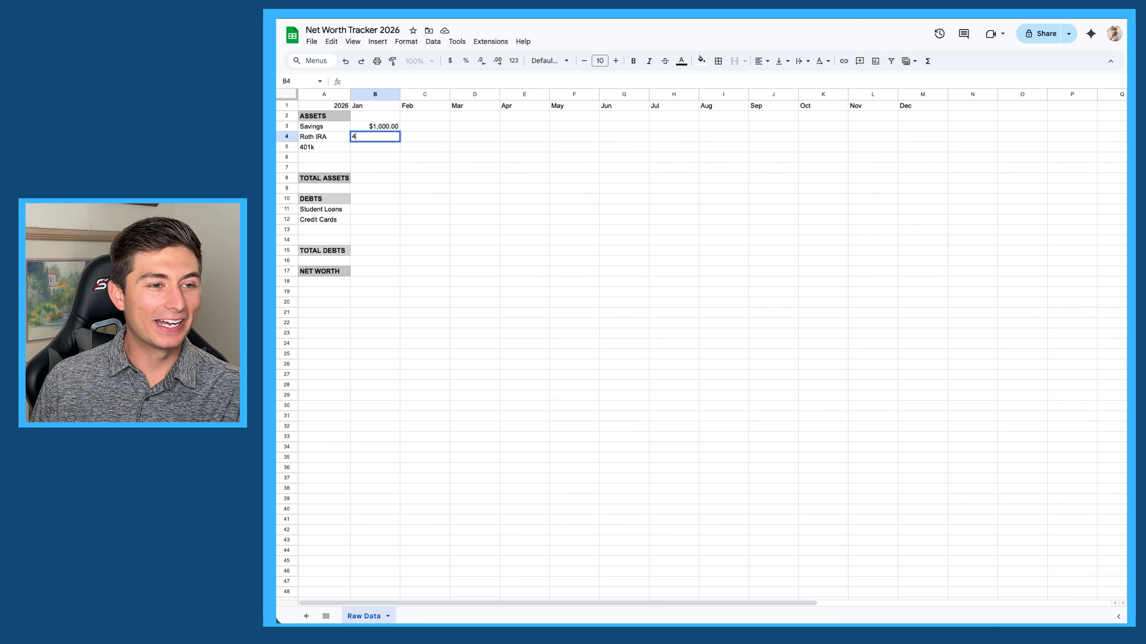
key("Return")
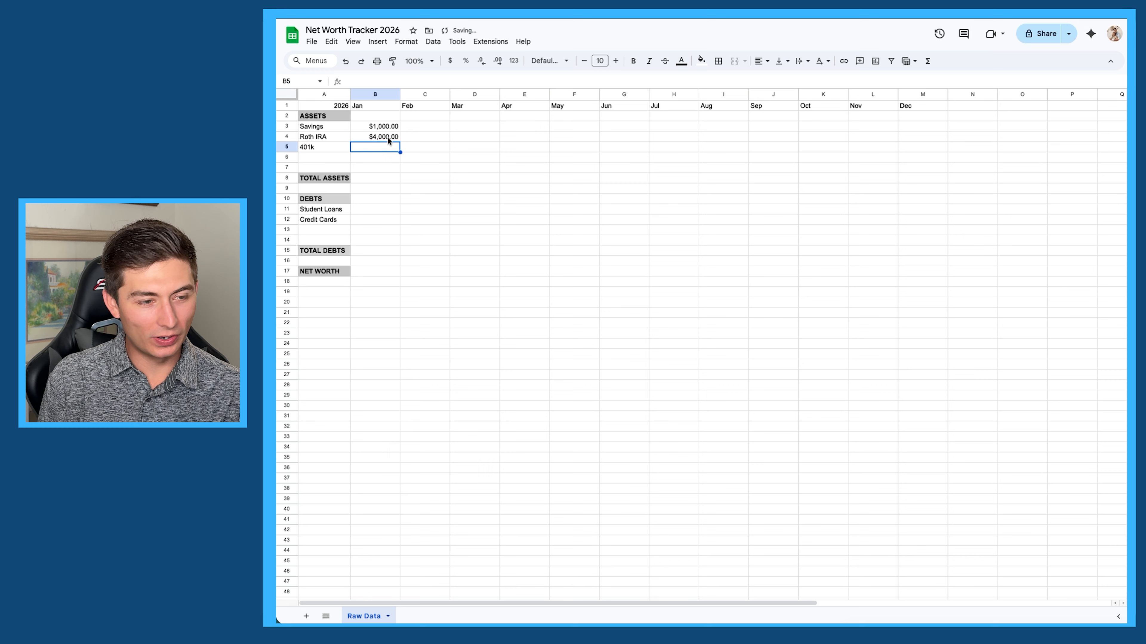
- Enter 100000 as the January 401k balance in B5
double_click(373, 145)
type("100000")
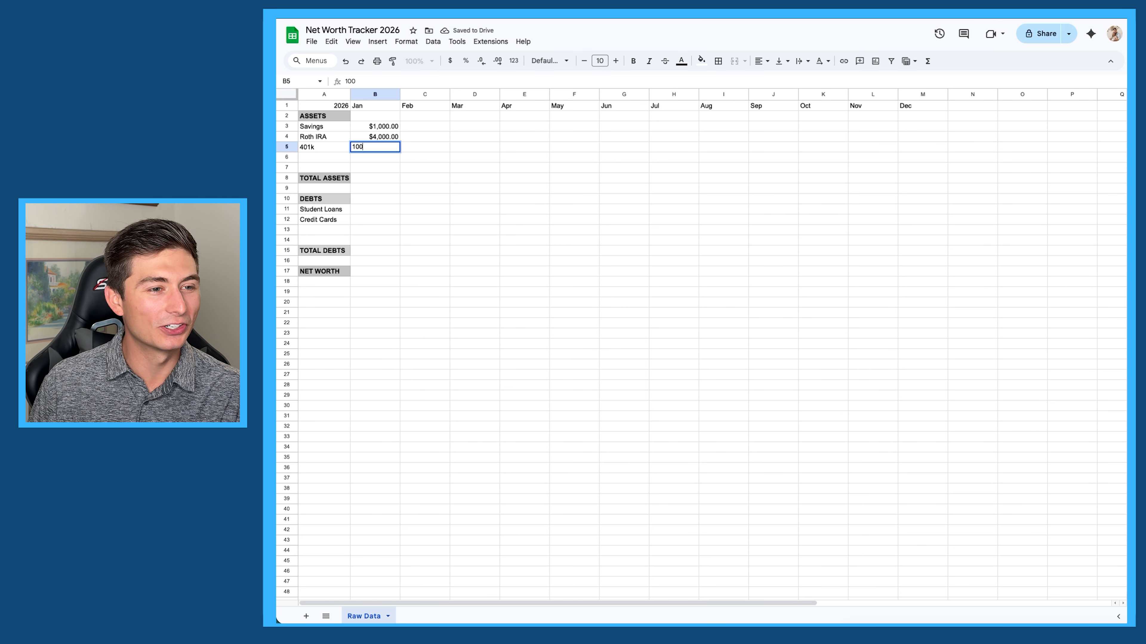
key("Return")
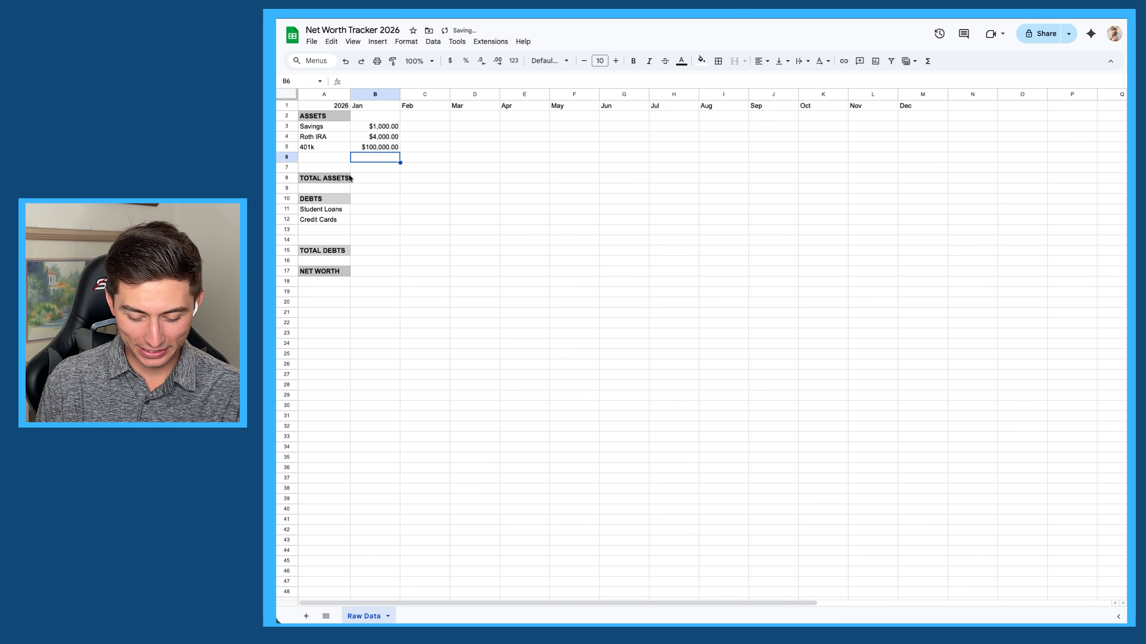
- Replace the January 401k balance in B5 with 10,000
triple_click(373, 147)
key("BackSpace")
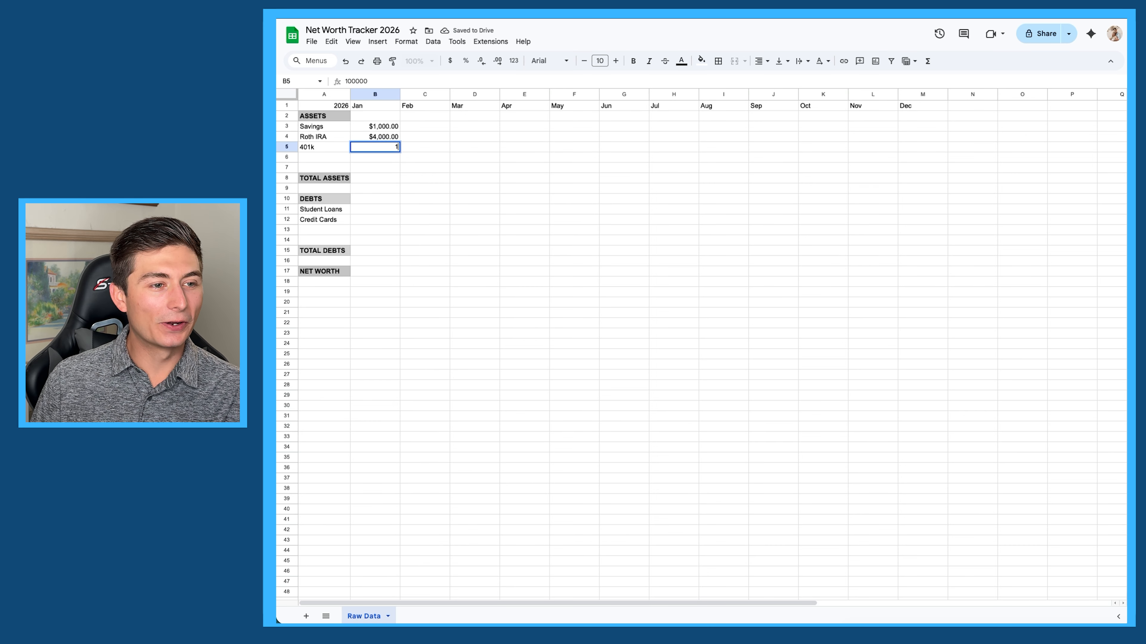
type("10,000")
key("Return")
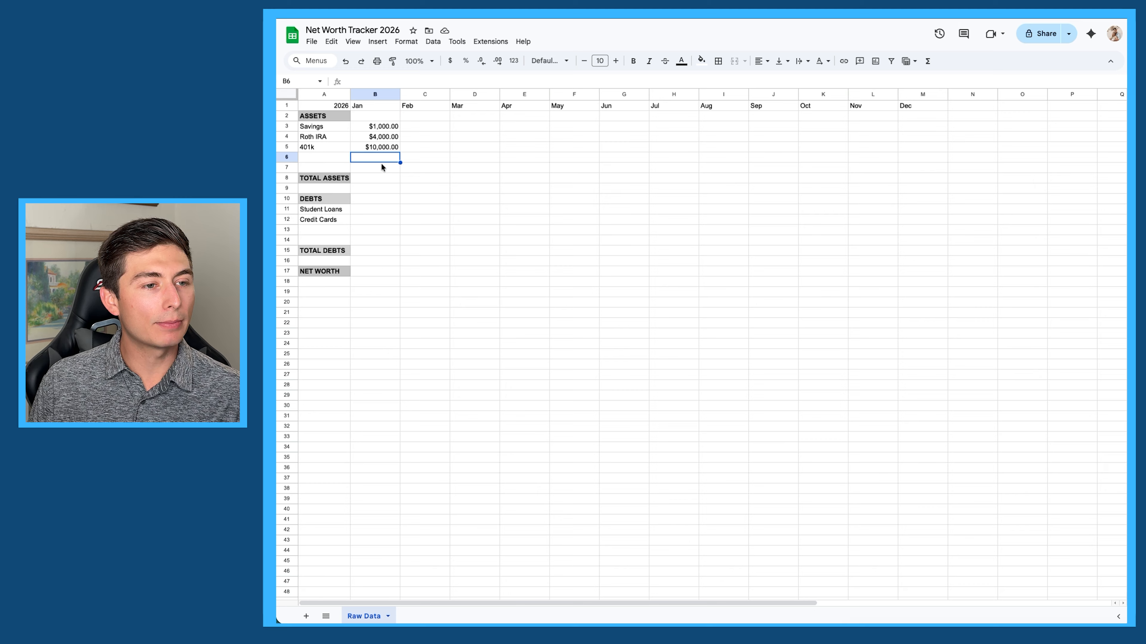
- Total the January assets in B8 with a SUM formula over B3:B5
left_click(384, 178)
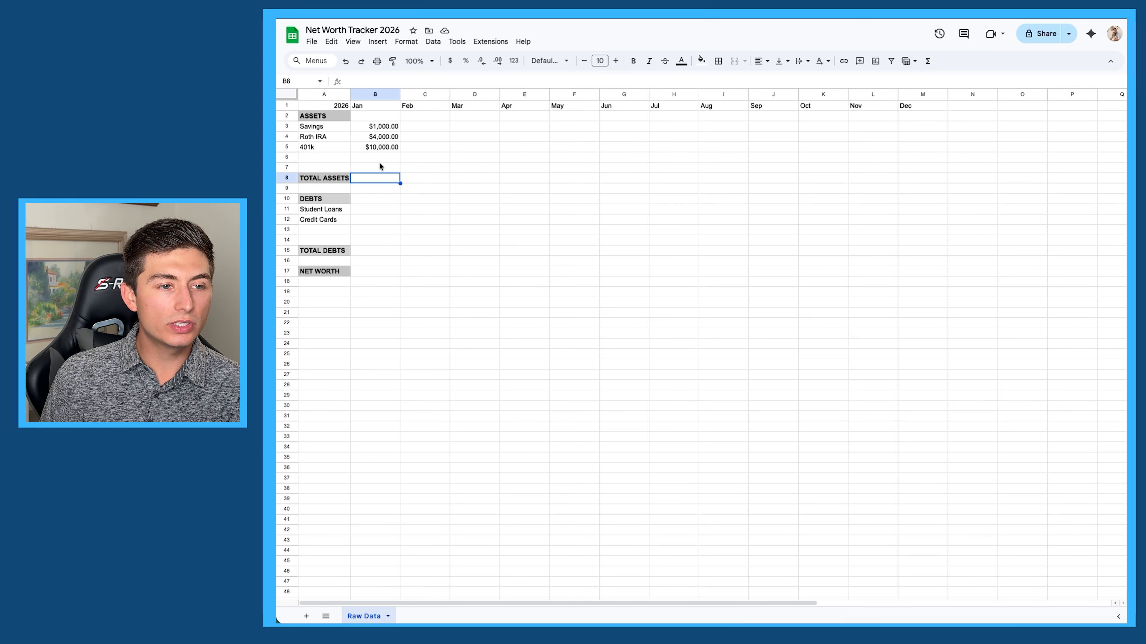
double_click(379, 177)
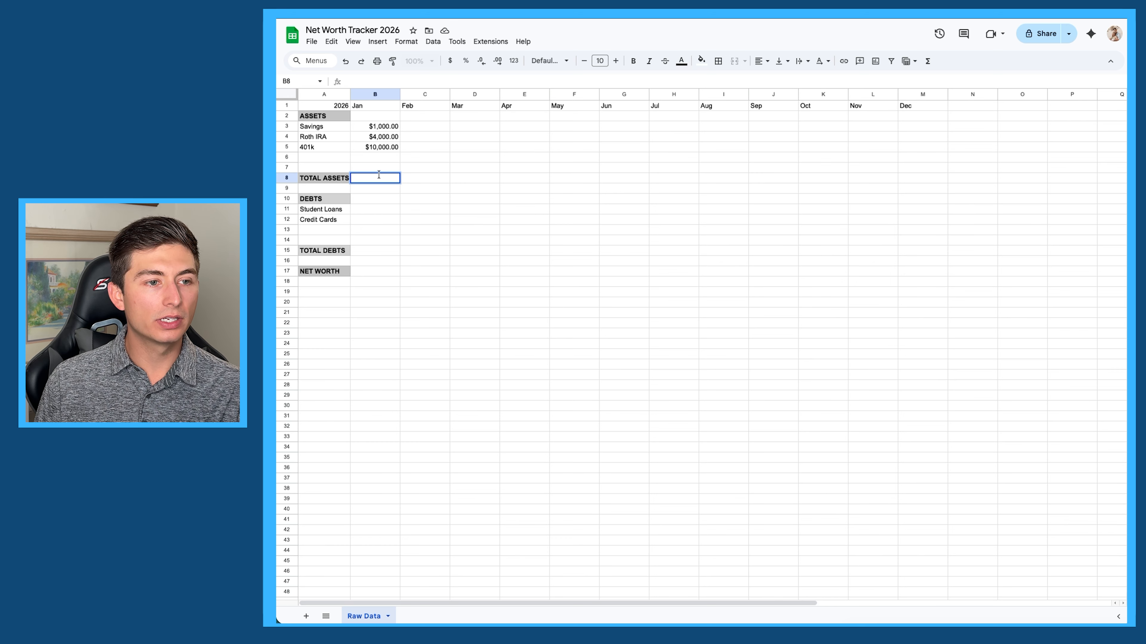
type("=")
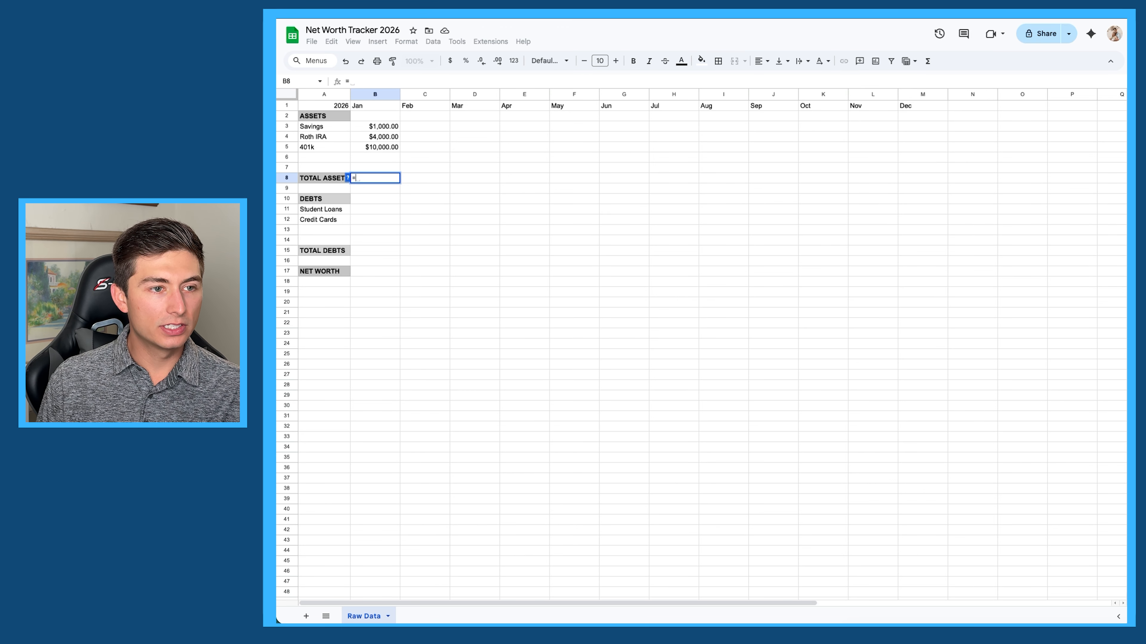
type("sum")
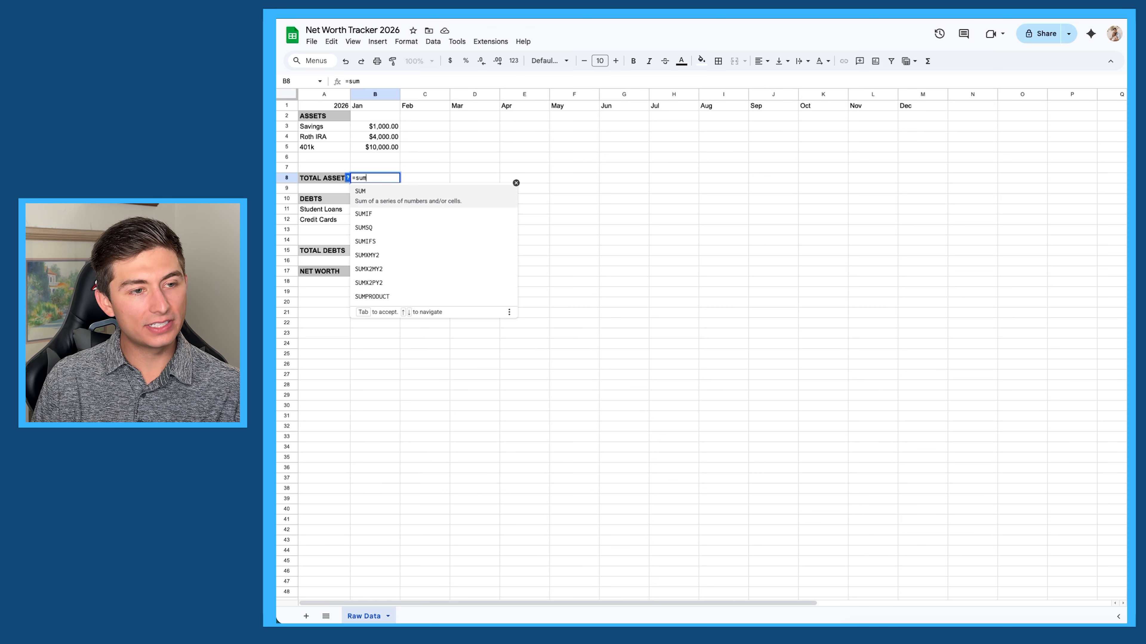
key("Tab")
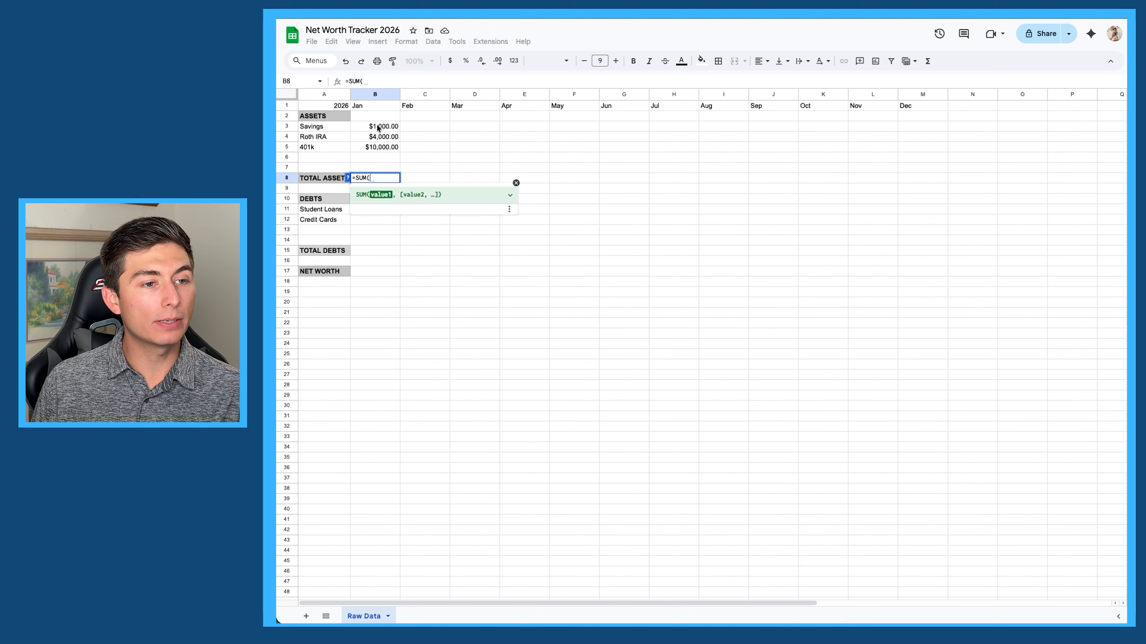
left_click_drag(370, 128, 374, 147)
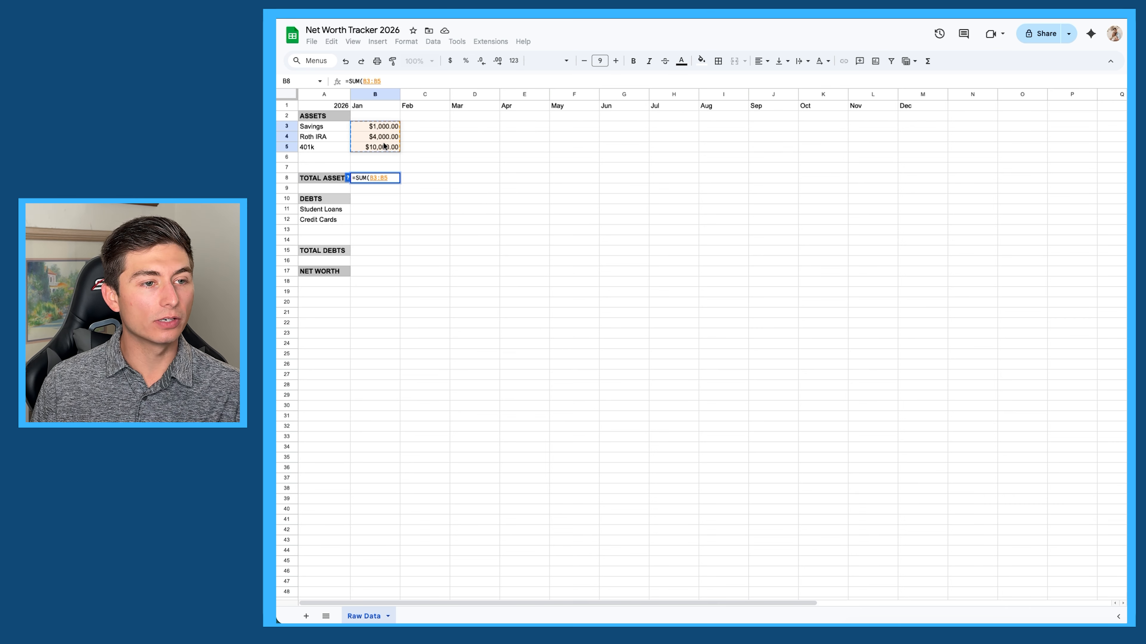
key("Return")
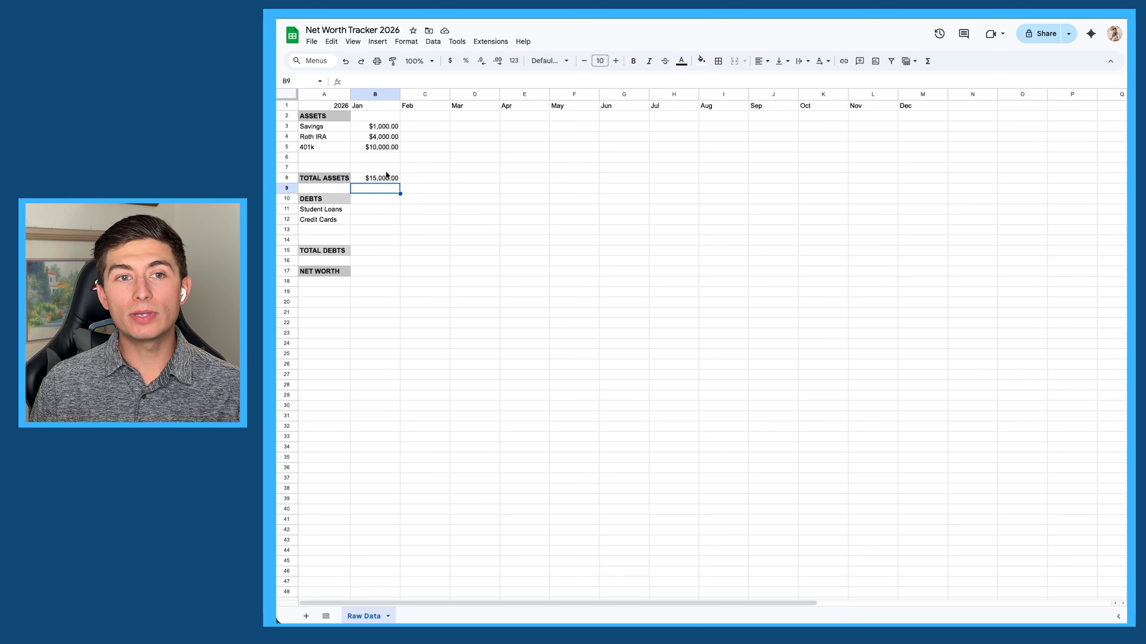
- Copy the TOTAL ASSETS formula from B8 across row 8 through December in M8, and check the February formula
left_click(387, 177)
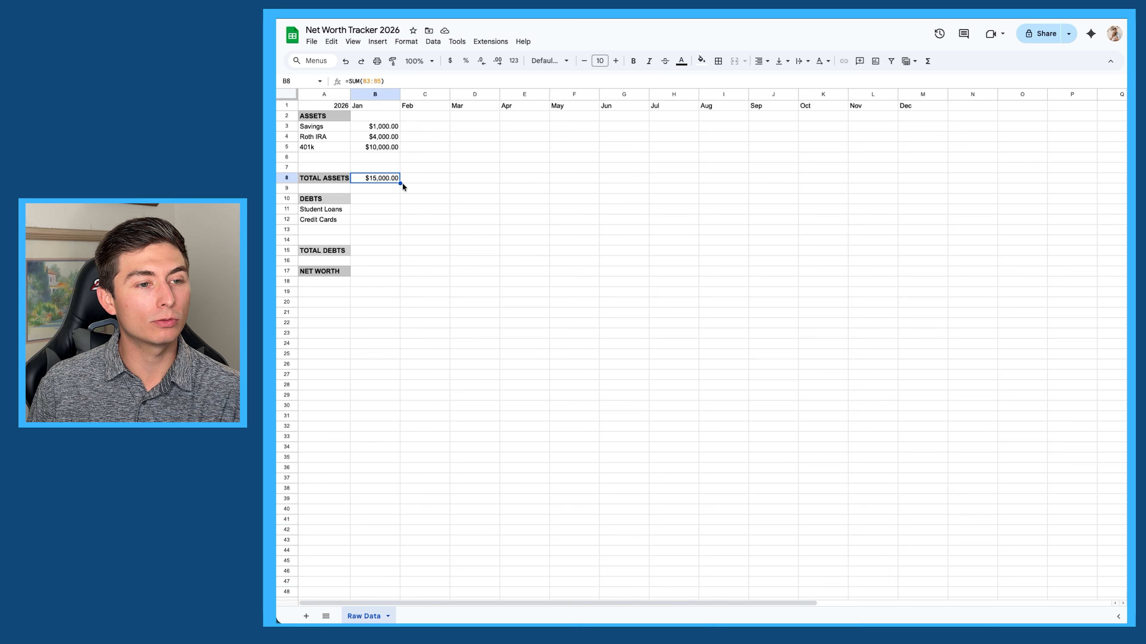
left_click_drag(401, 184, 910, 181)
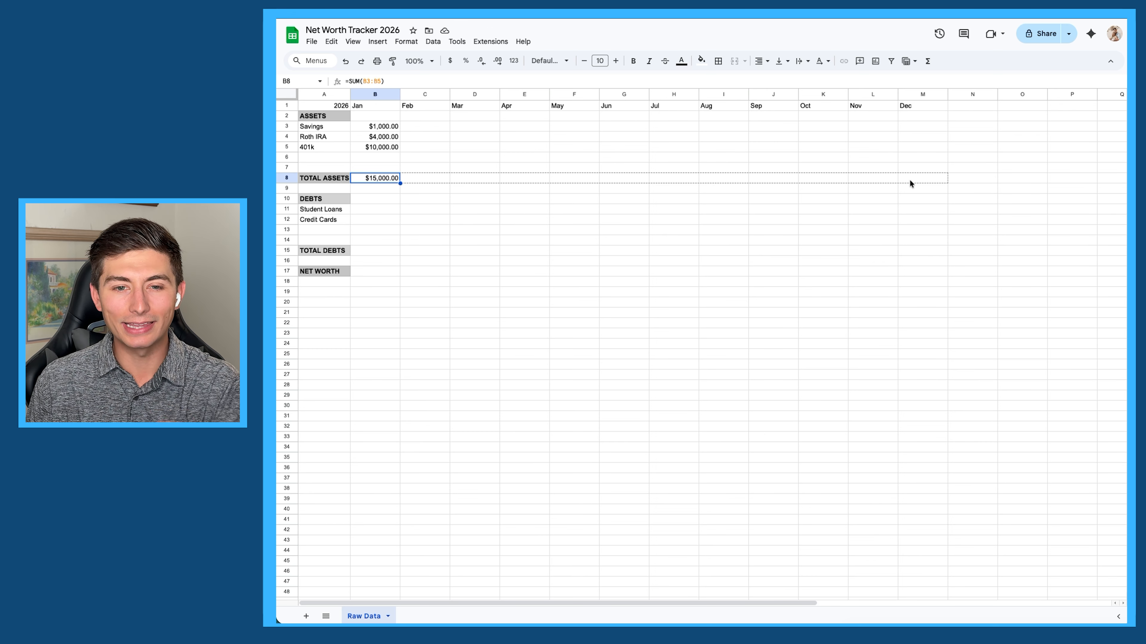
left_click_drag(909, 179, 909, 180)
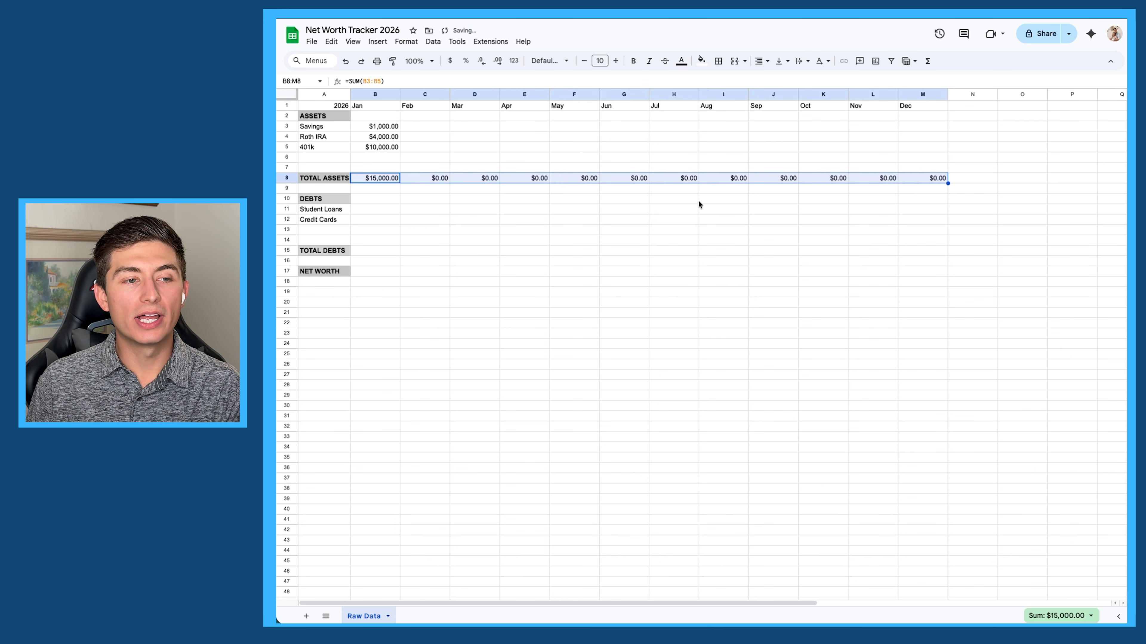
double_click(427, 177)
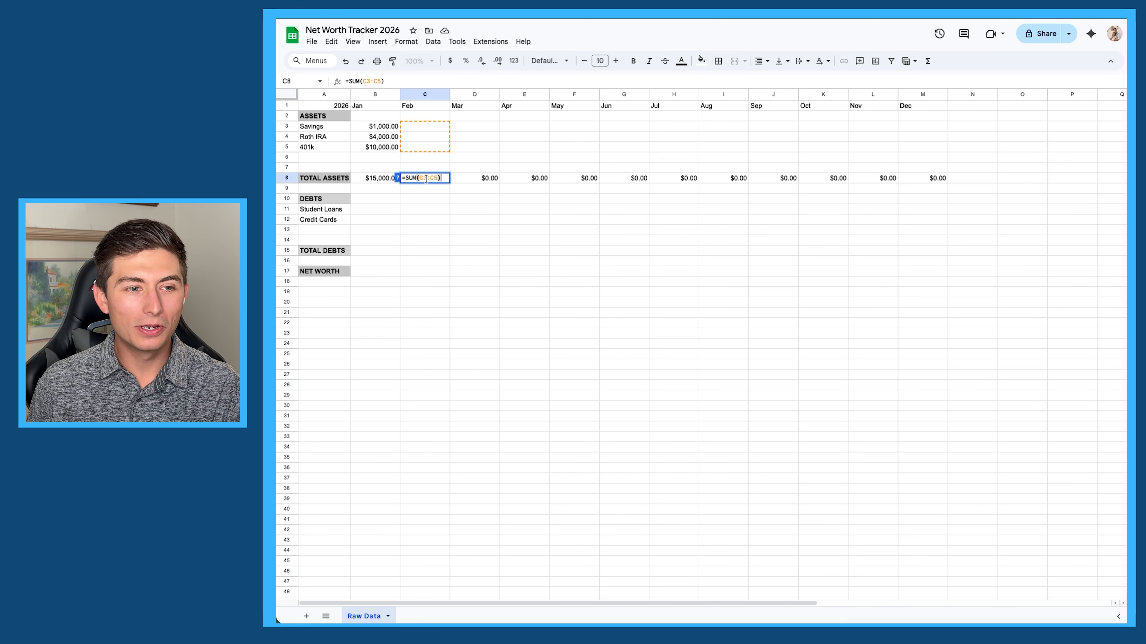
key("Return")
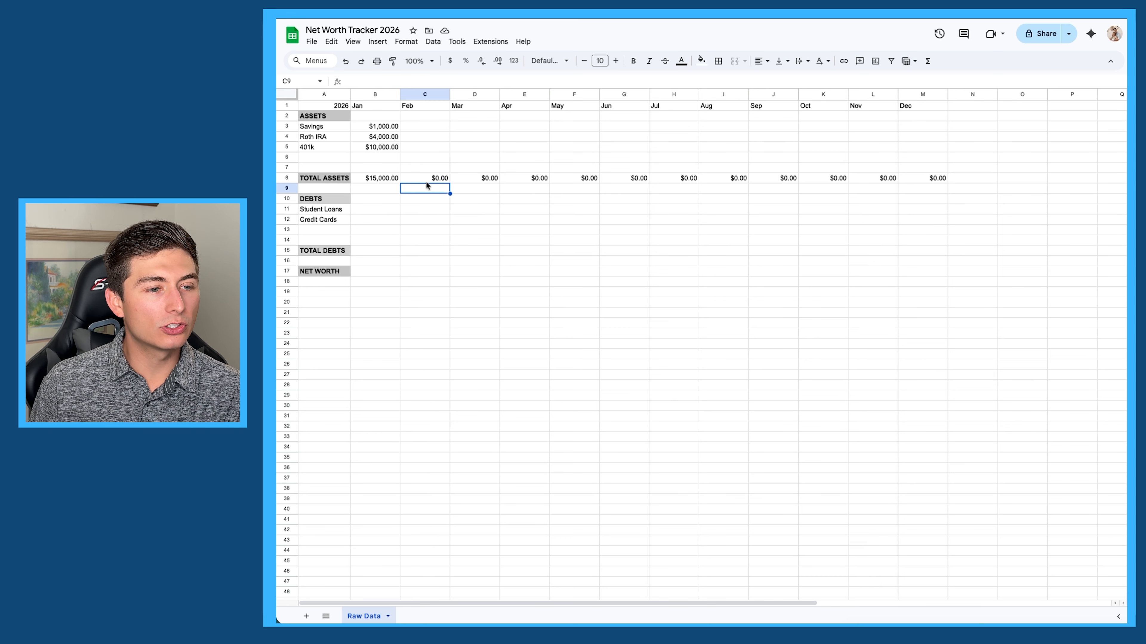
- Enter the January debts of 5000 for Student Loans in B11 and 1000 for Credit Cards in B12
left_click(370, 209)
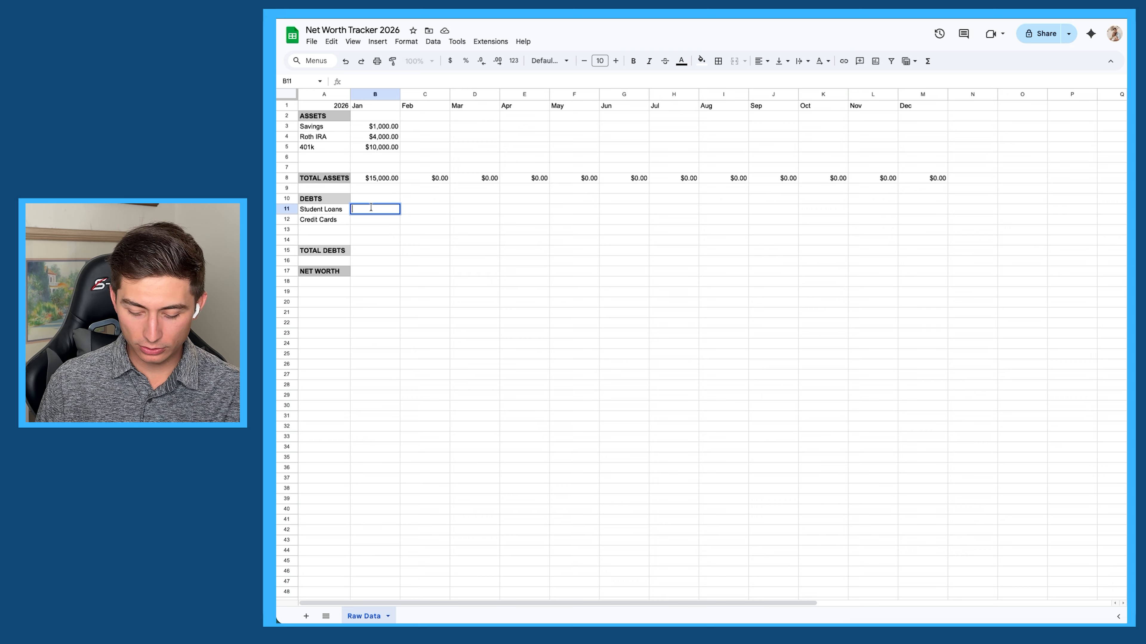
type("5000")
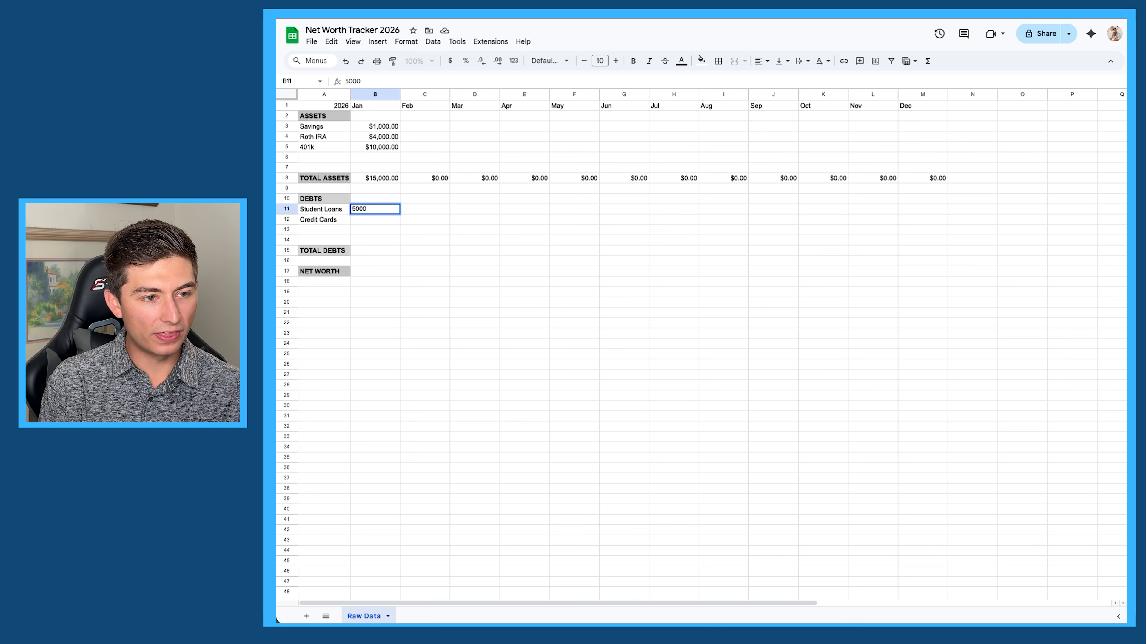
key("Return")
type("1,")
type("000")
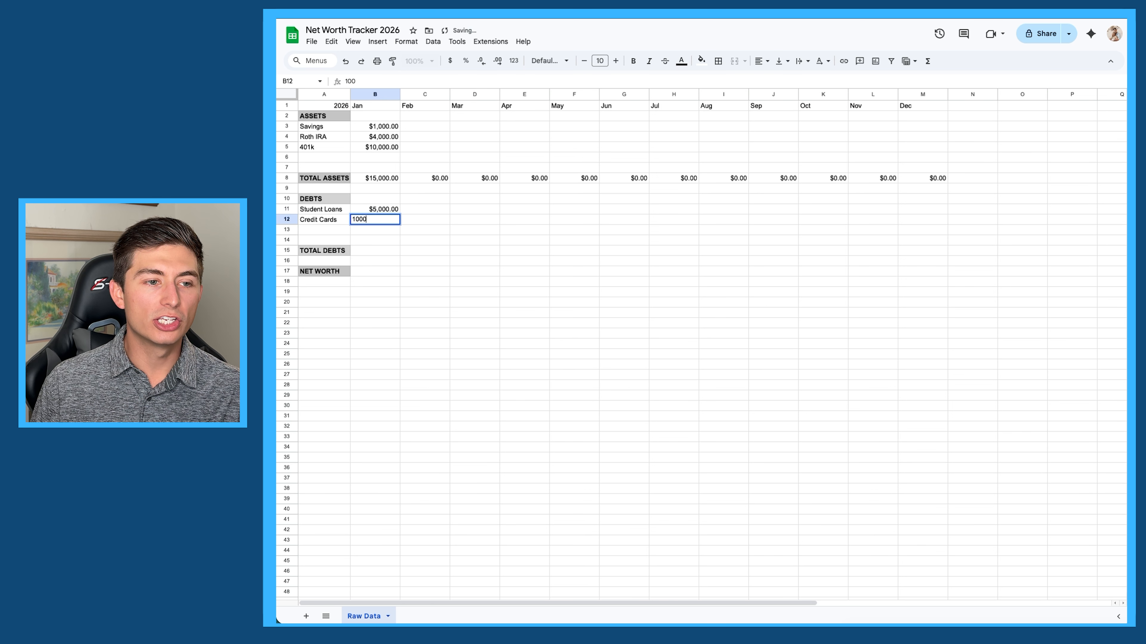
key("Return")
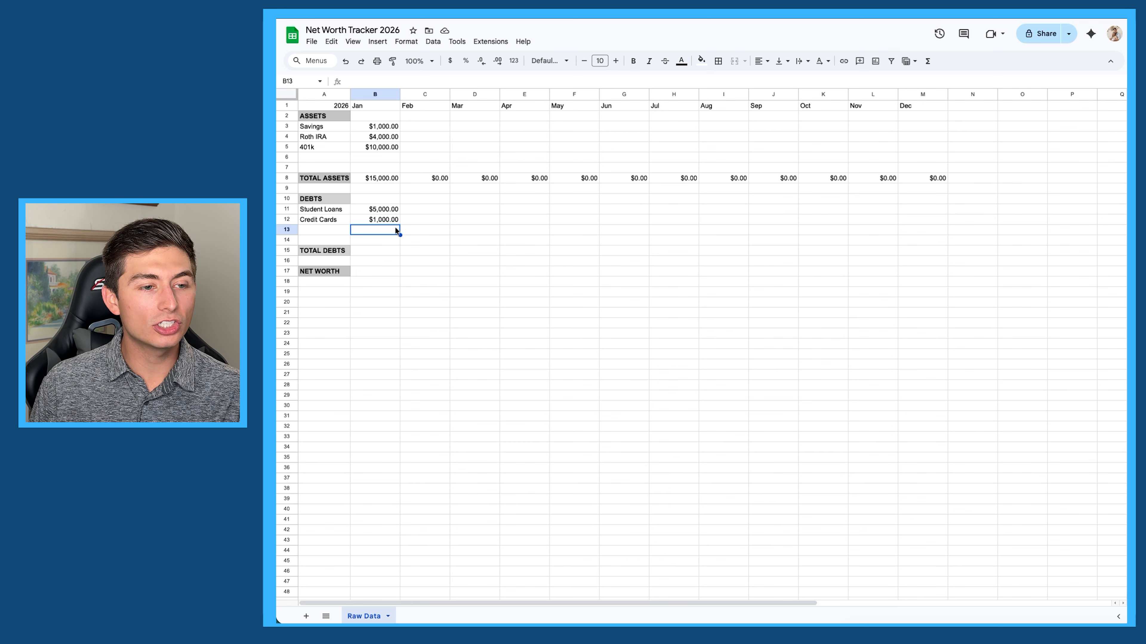
- Total the January debts in B15 with a SUM formula over B11:B12, and copy it across row 15 through December in M15
left_click(384, 249)
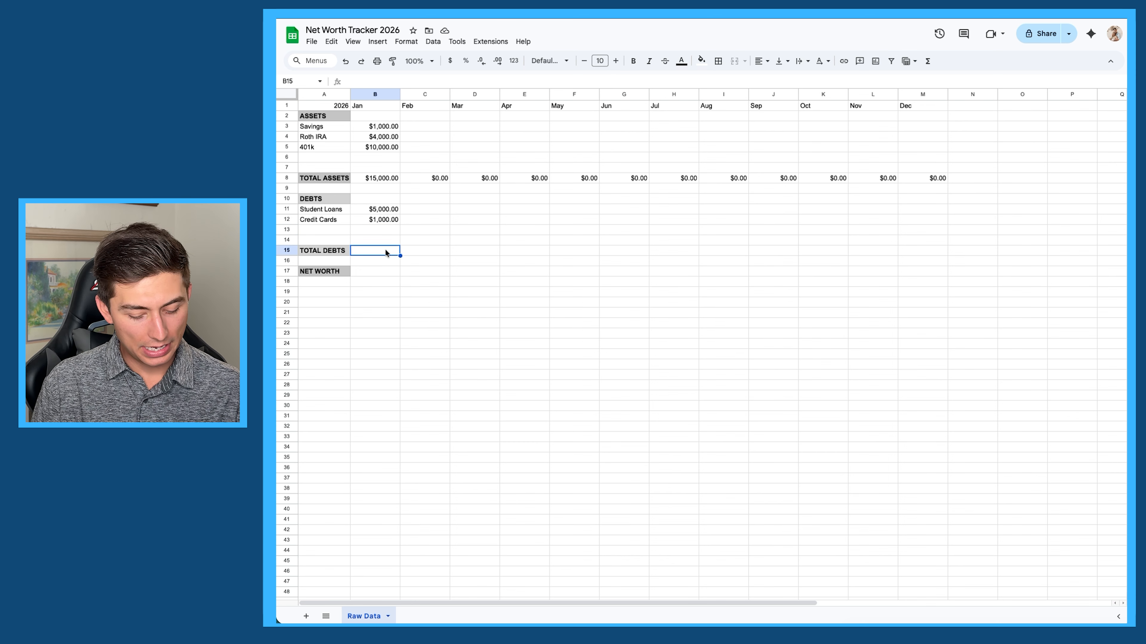
type("=sum")
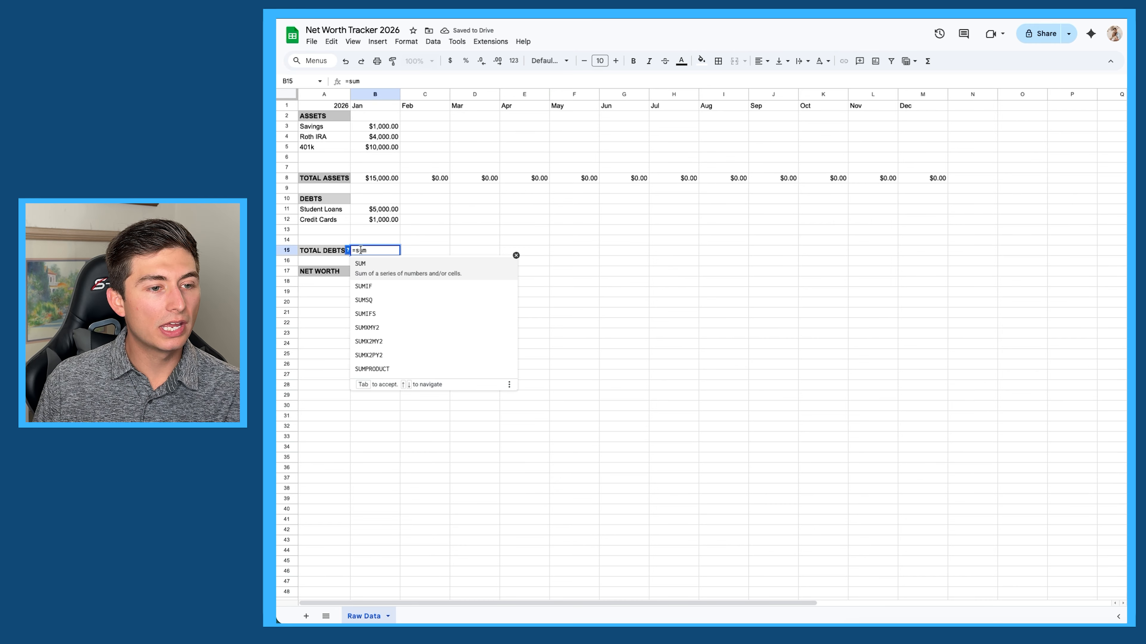
left_click(382, 269)
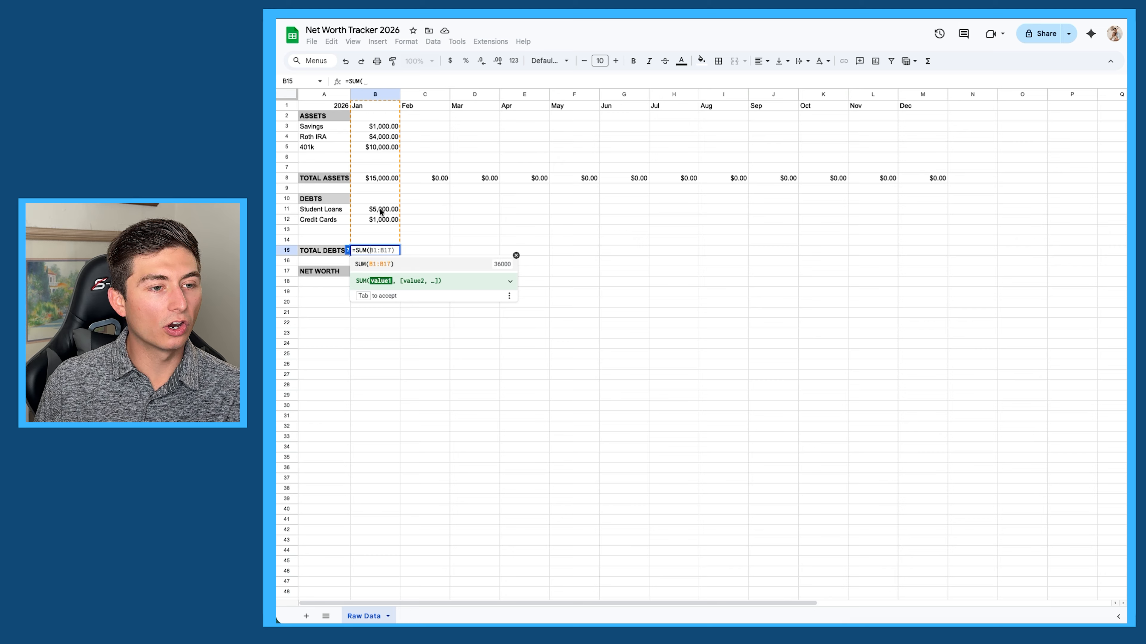
left_click_drag(380, 212, 379, 220)
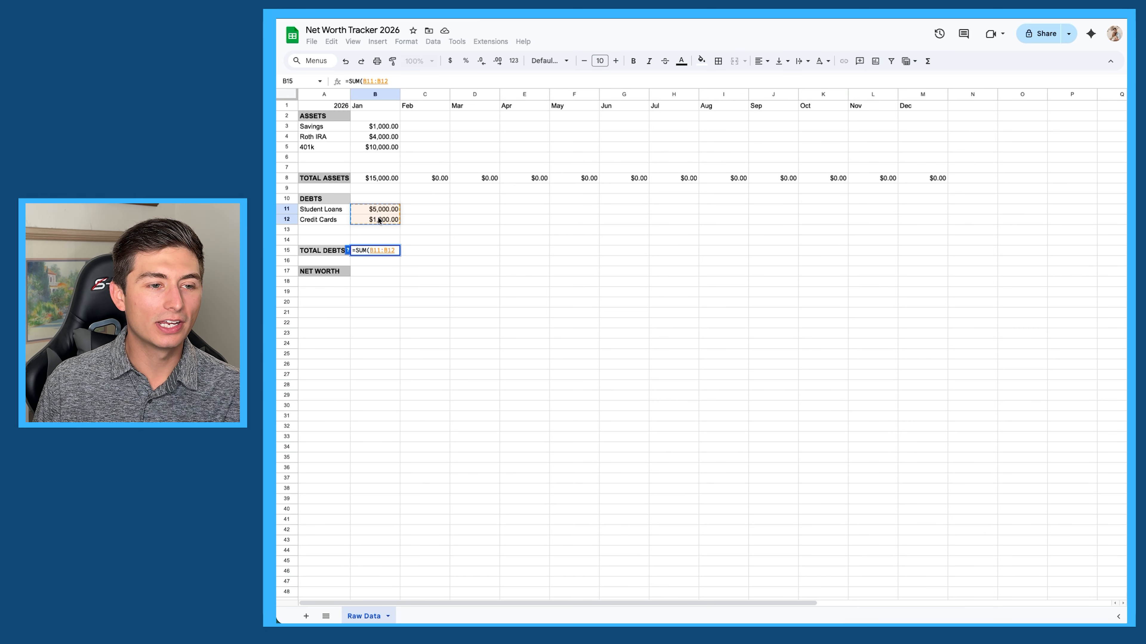
key("Return")
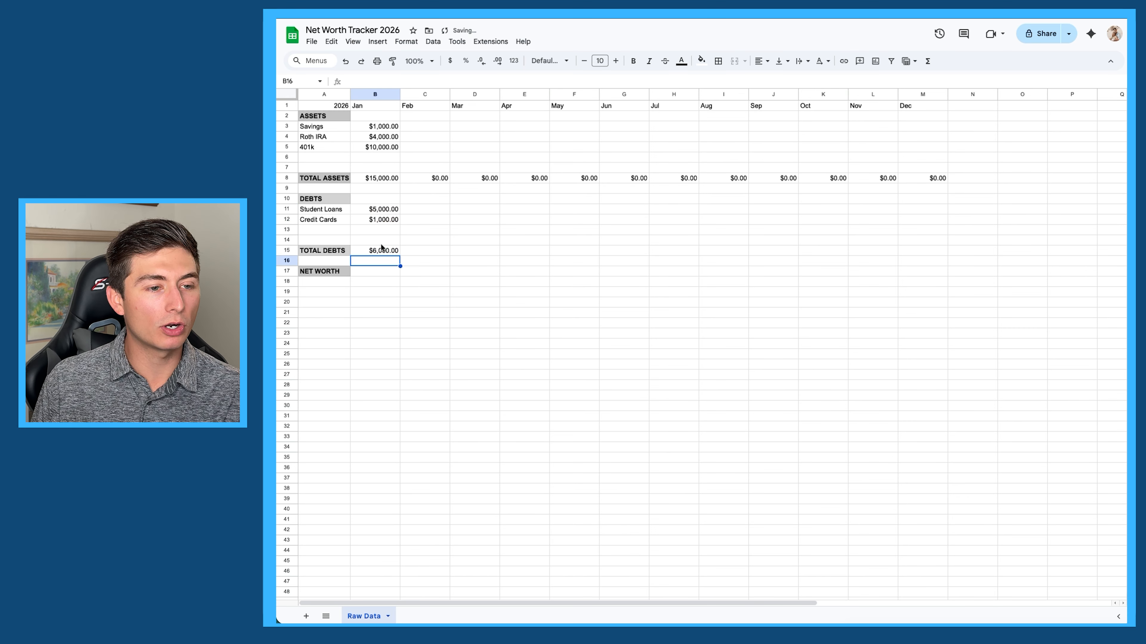
left_click(381, 249)
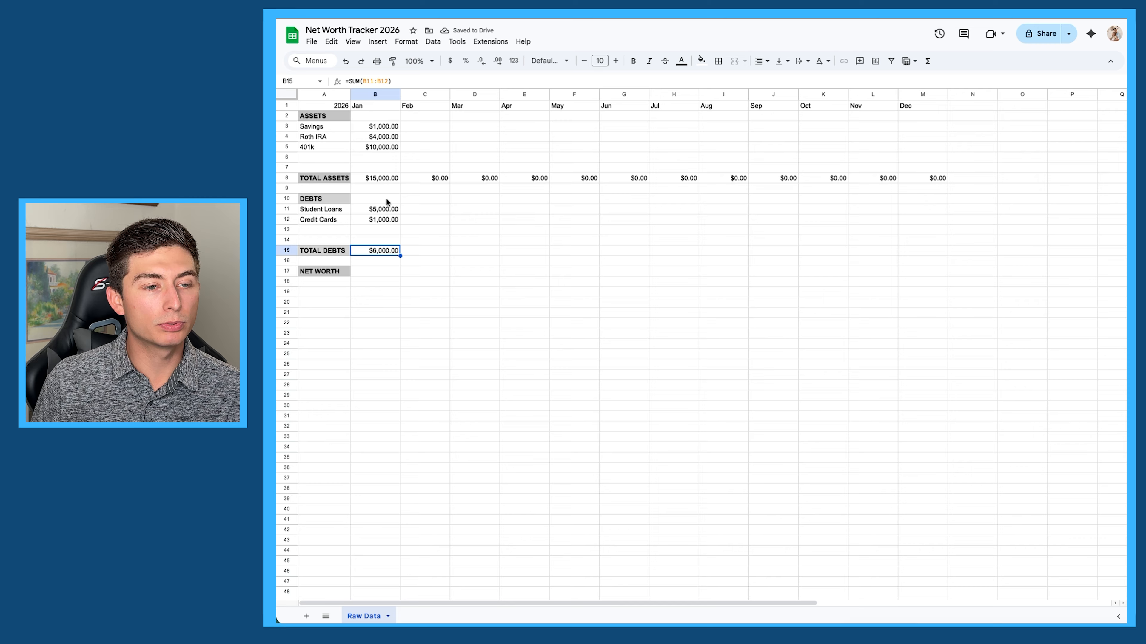
left_click_drag(400, 256, 920, 260)
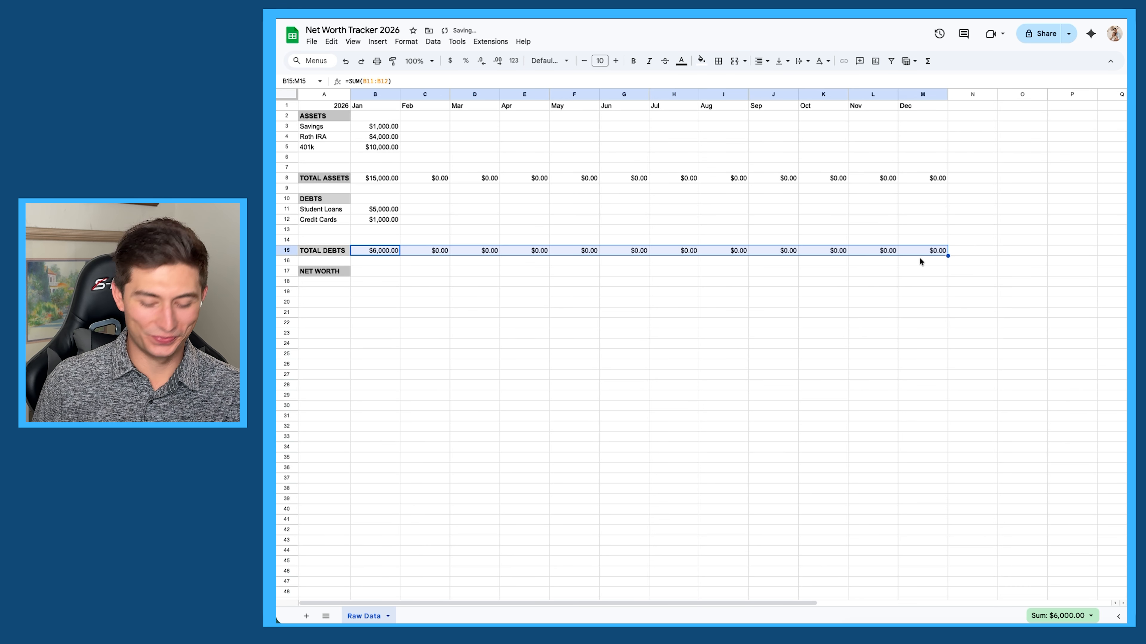
- Calculate January net worth in B17 as total assets minus total debts (=B8-B15), and copy the formula across row 17 through December
left_click(372, 271)
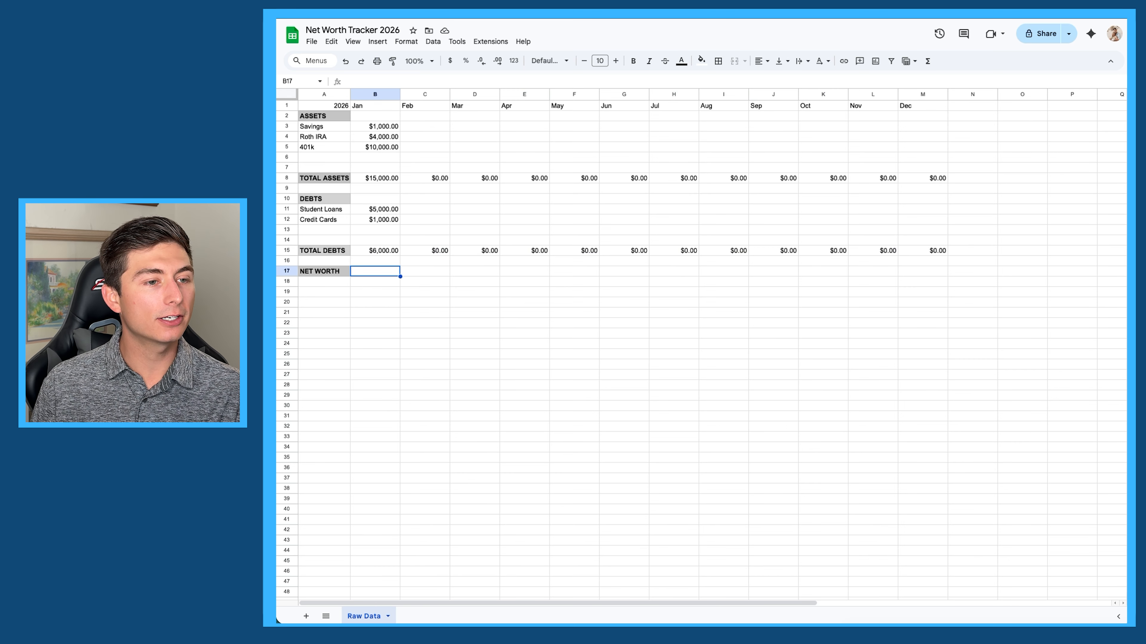
type("=")
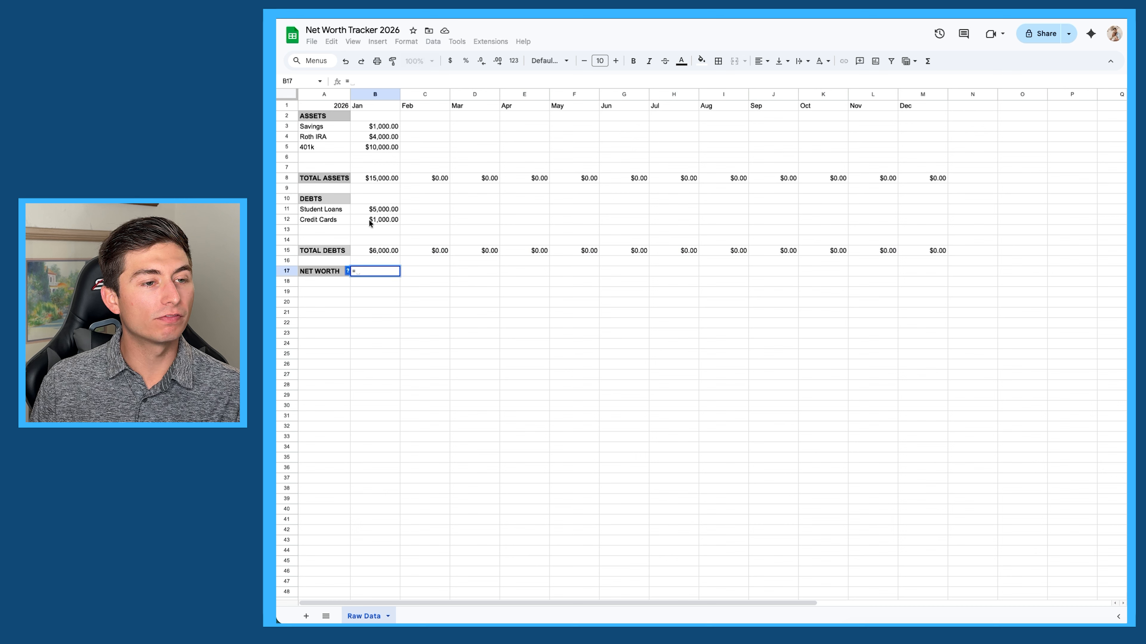
left_click(375, 179)
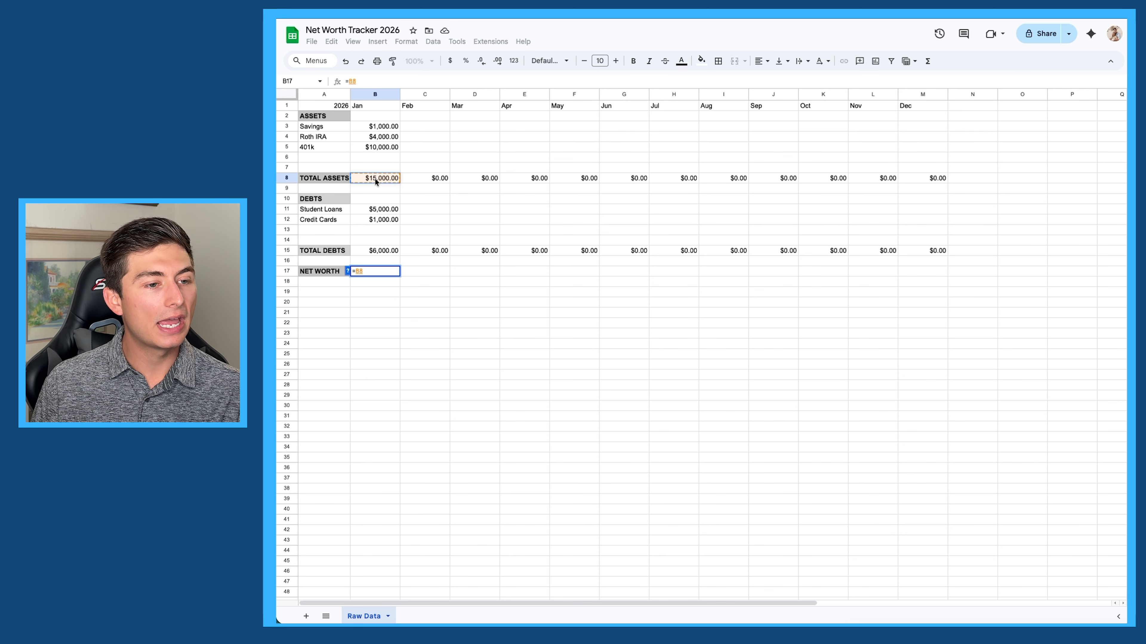
type("-")
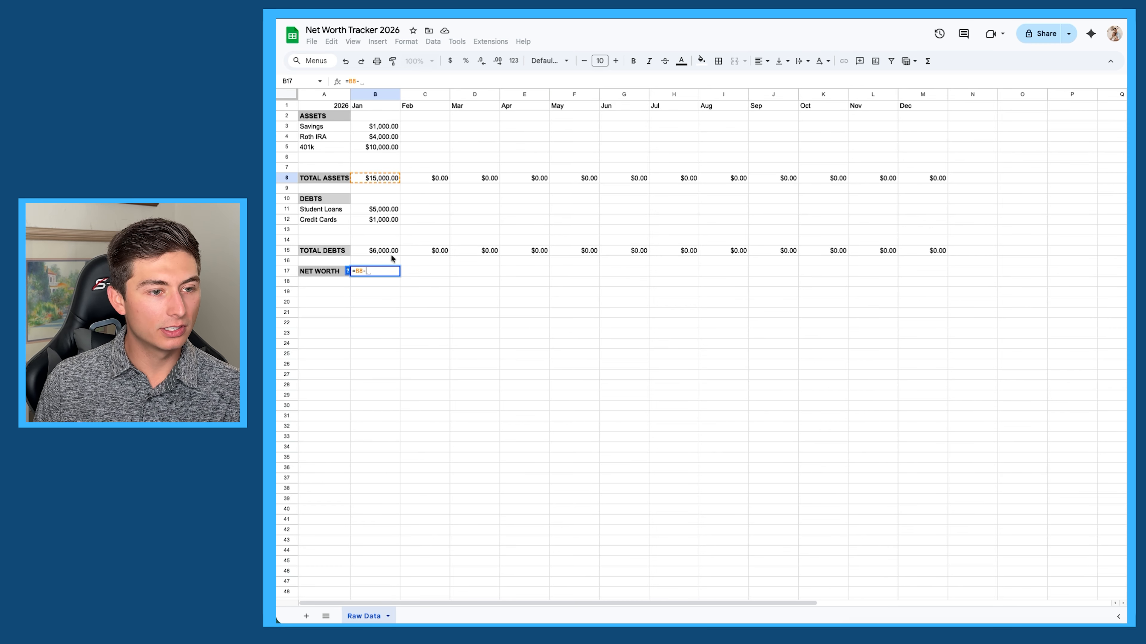
left_click(390, 251)
key("Return")
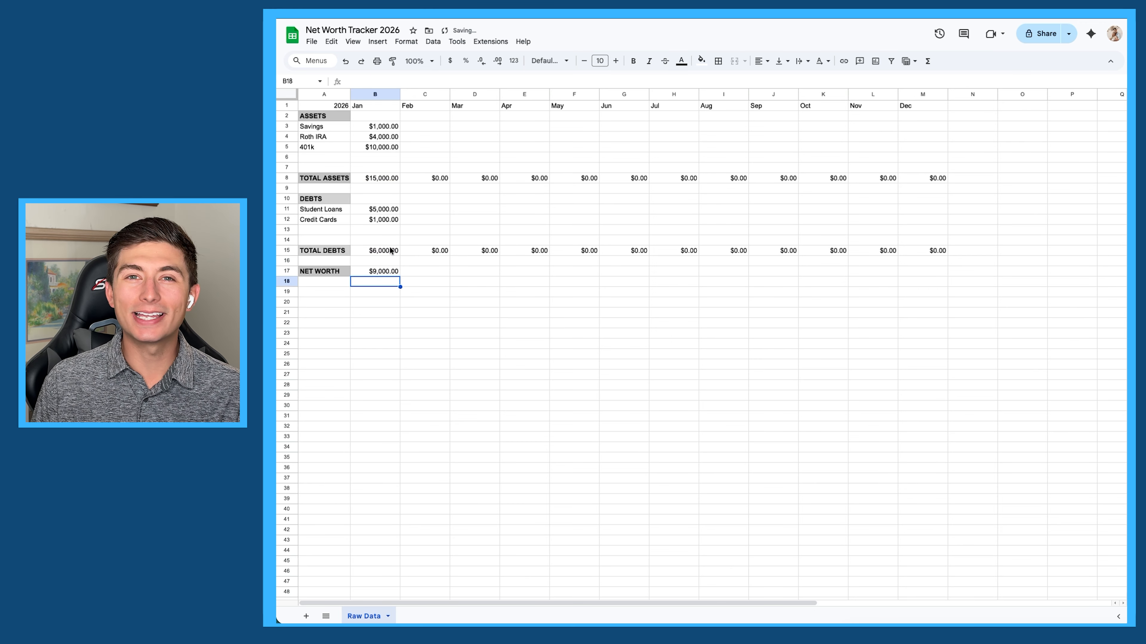
left_click(386, 274)
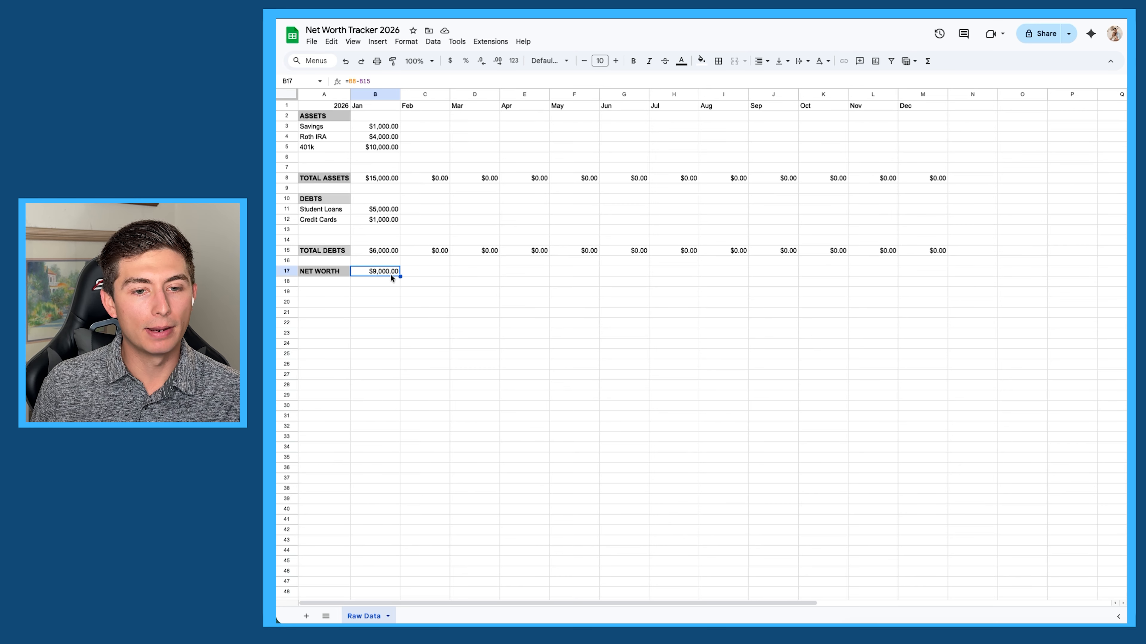
left_click_drag(399, 276, 900, 279)
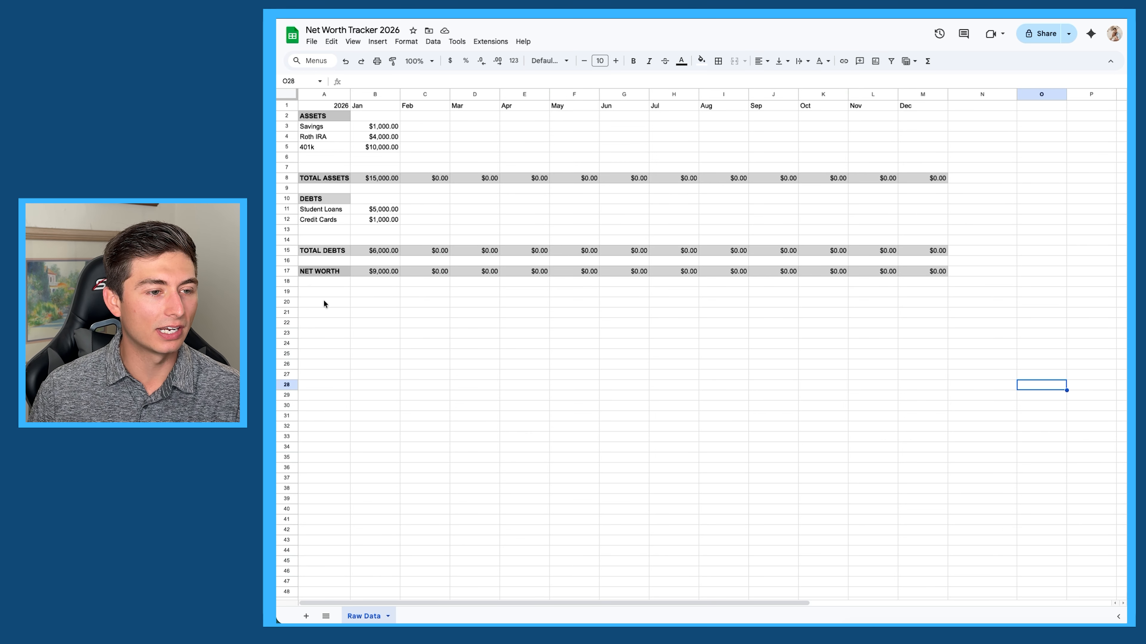
- Add the headings "Months" in A19 and "Networth Month" in B19 below the net worth row
left_click(321, 293)
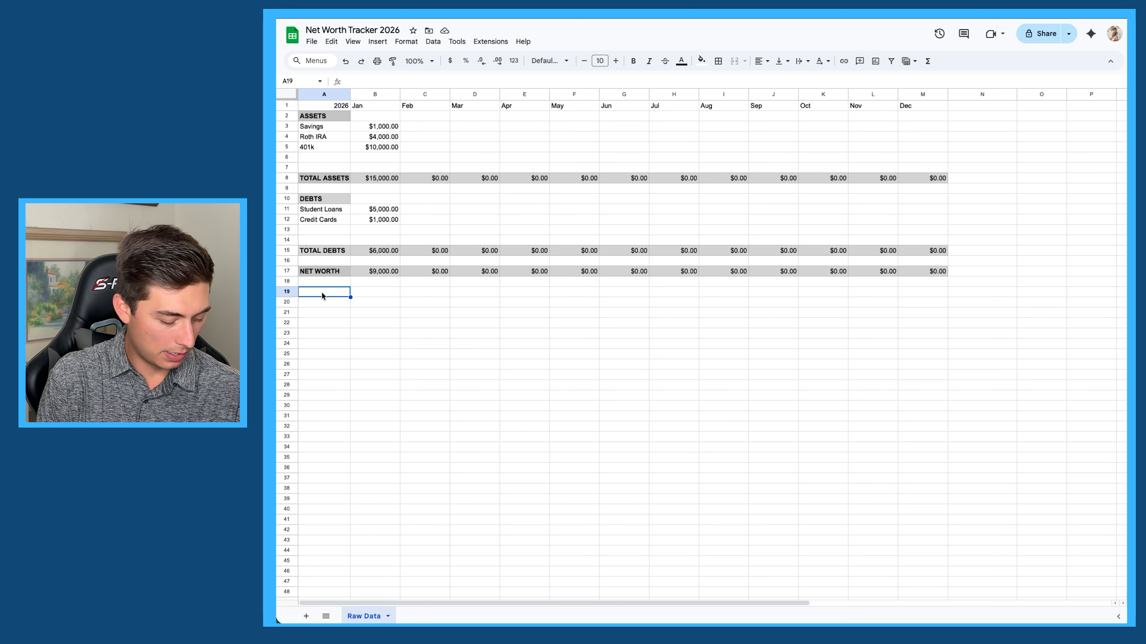
type("Months")
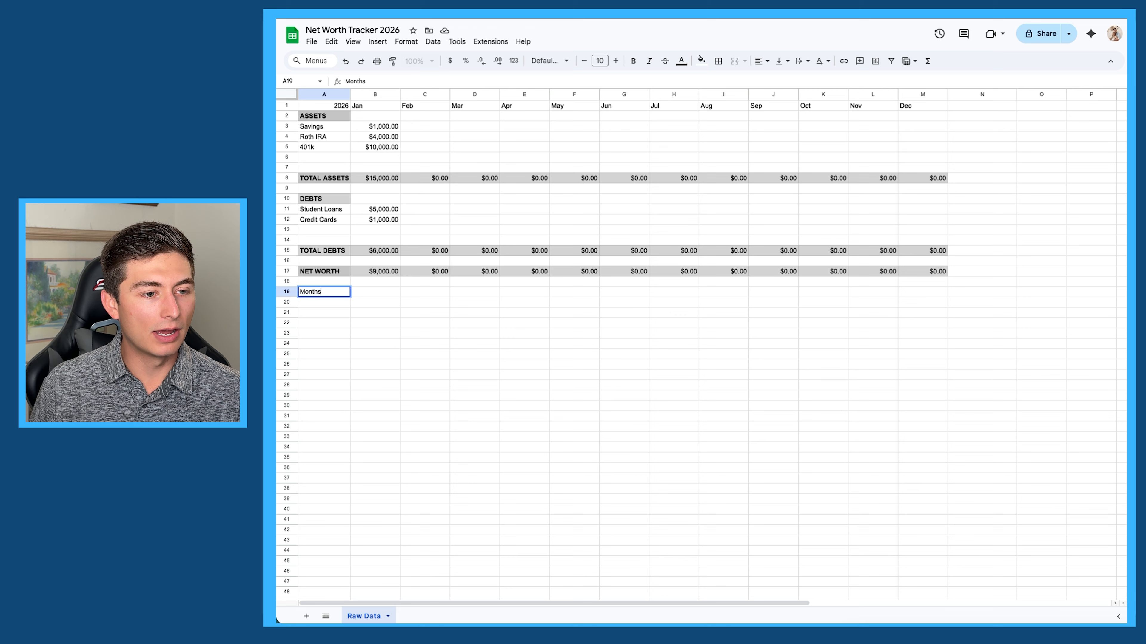
key("Return")
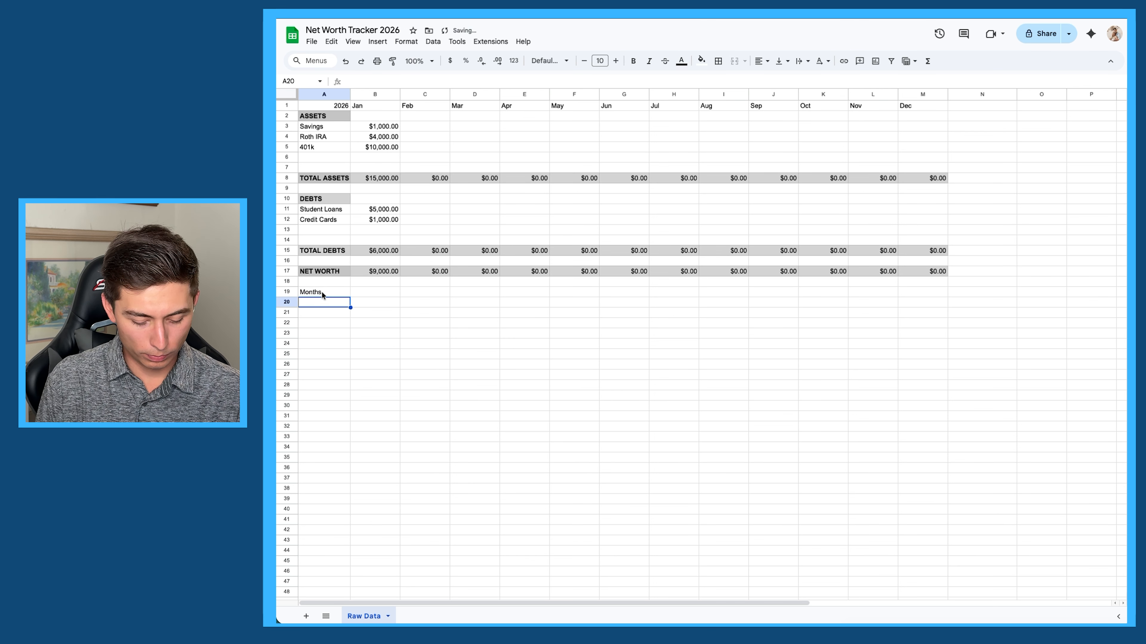
left_click(360, 293)
type("Netow")
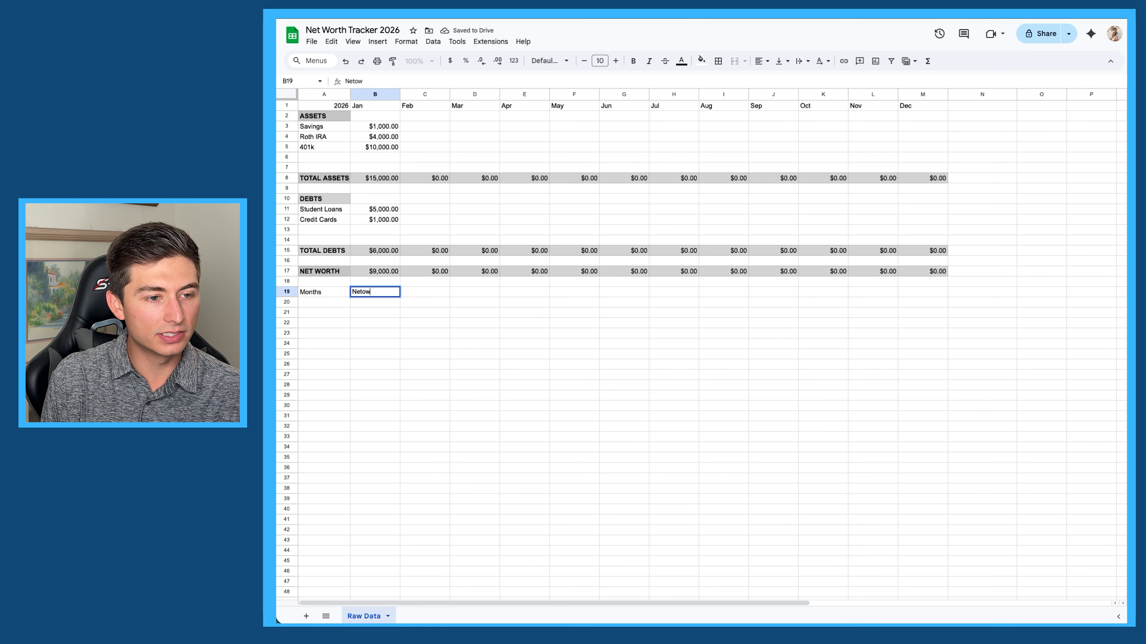
key("BackSpace")
key("BackSpace")
type("worth ")
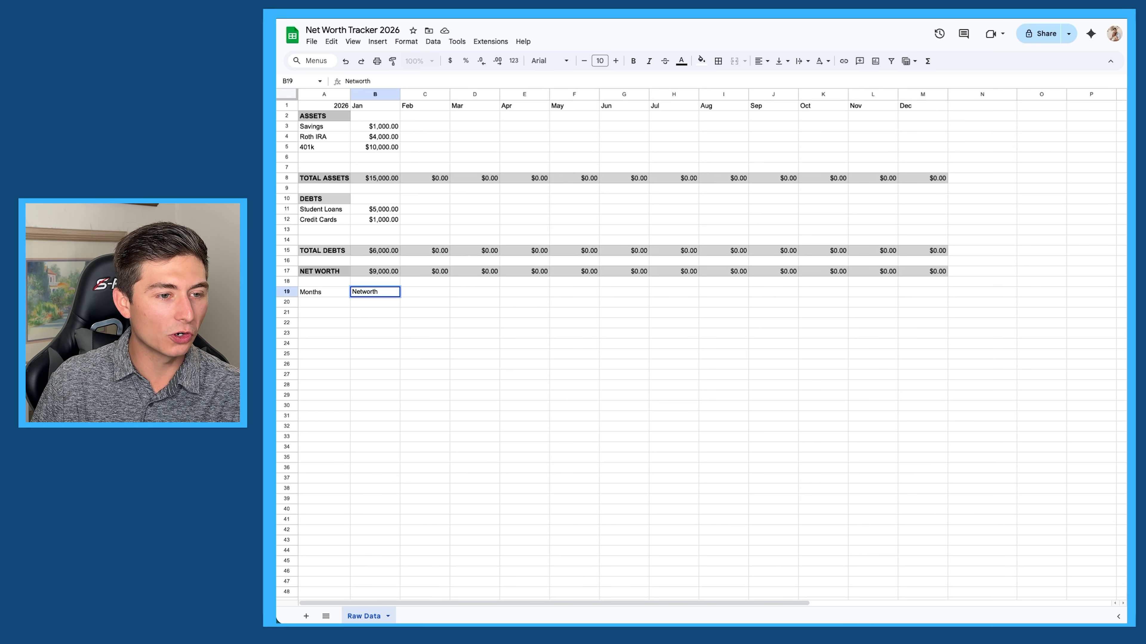
type("Moth")
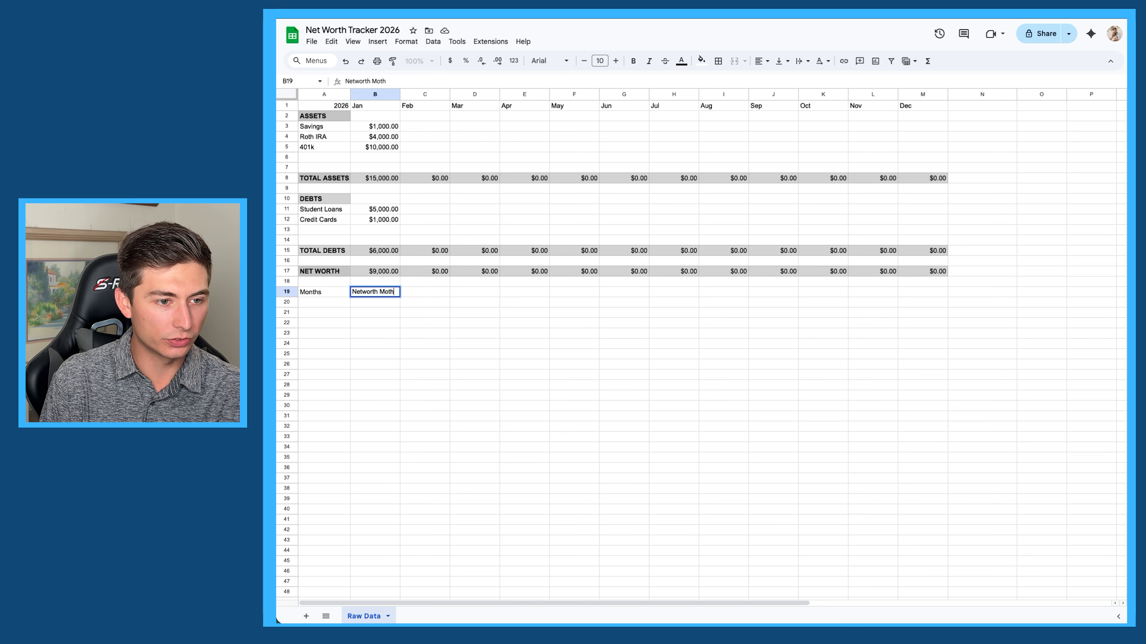
key("BackSpace")
key("BackSpace")
type("nth")
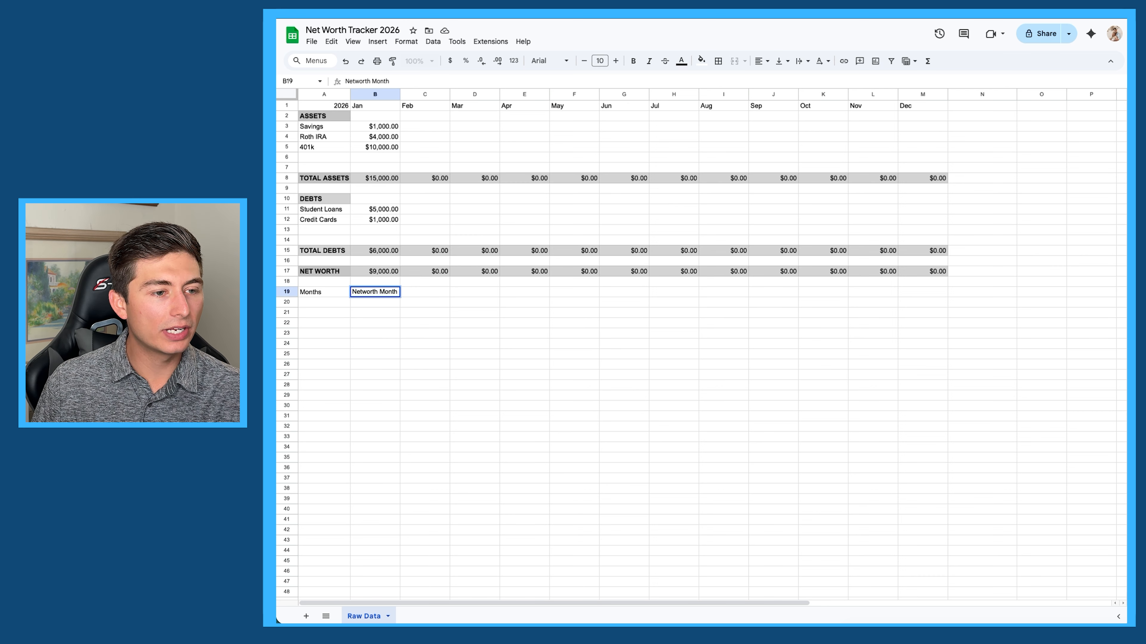
- List the abbreviated month names Jan through Dec down column A in A20:A31
left_click(328, 303)
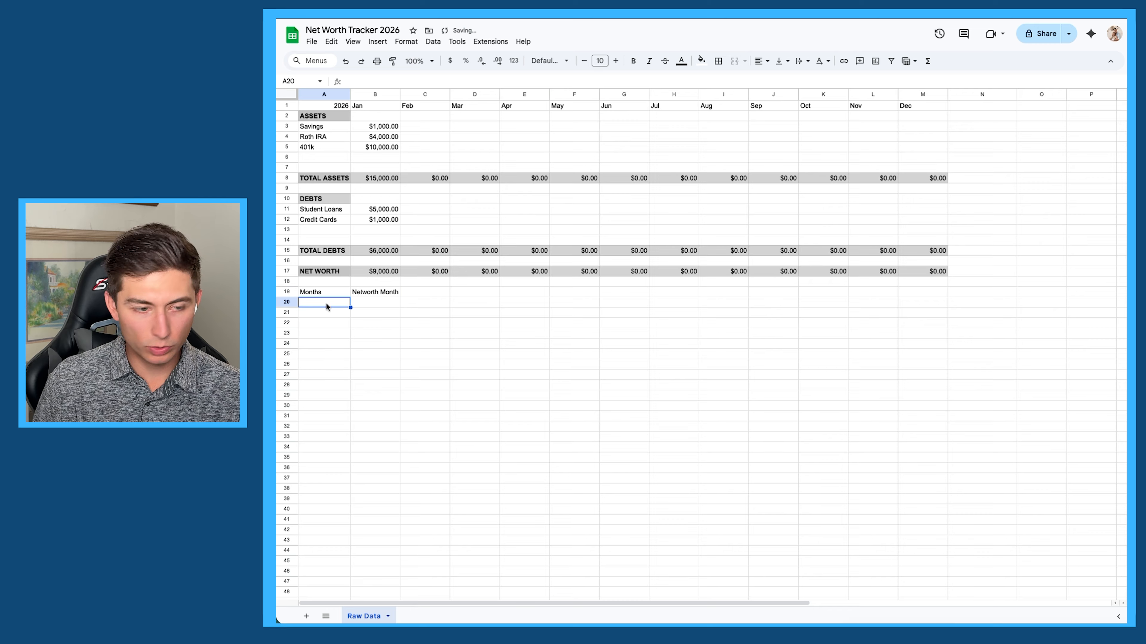
type("Jan")
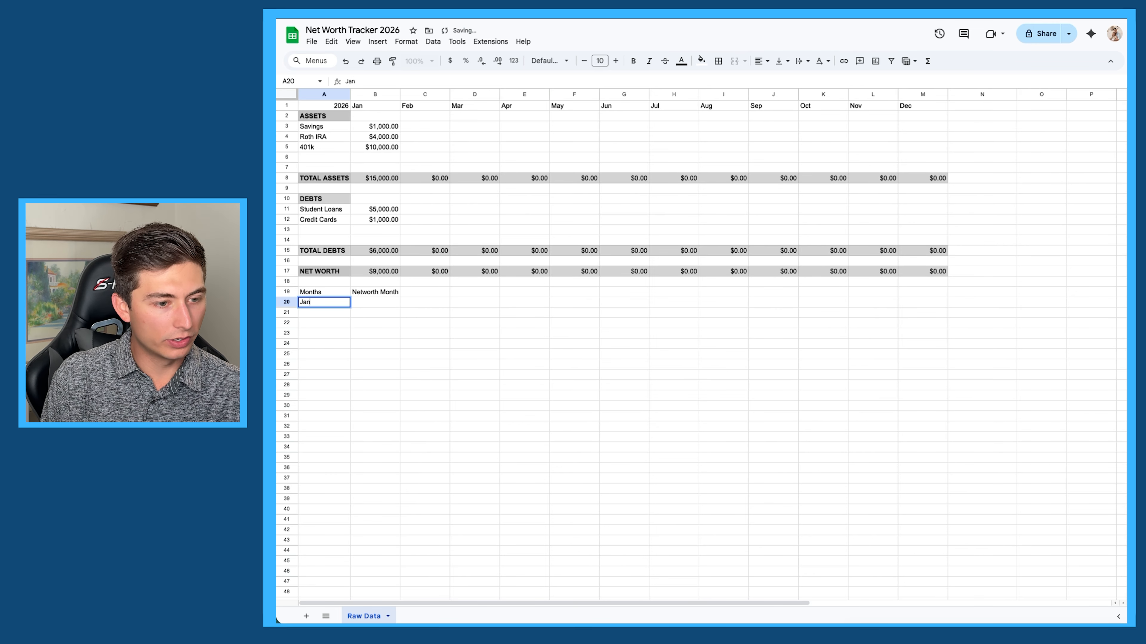
key("Return")
type("Feb")
key("Return")
type("Mark")
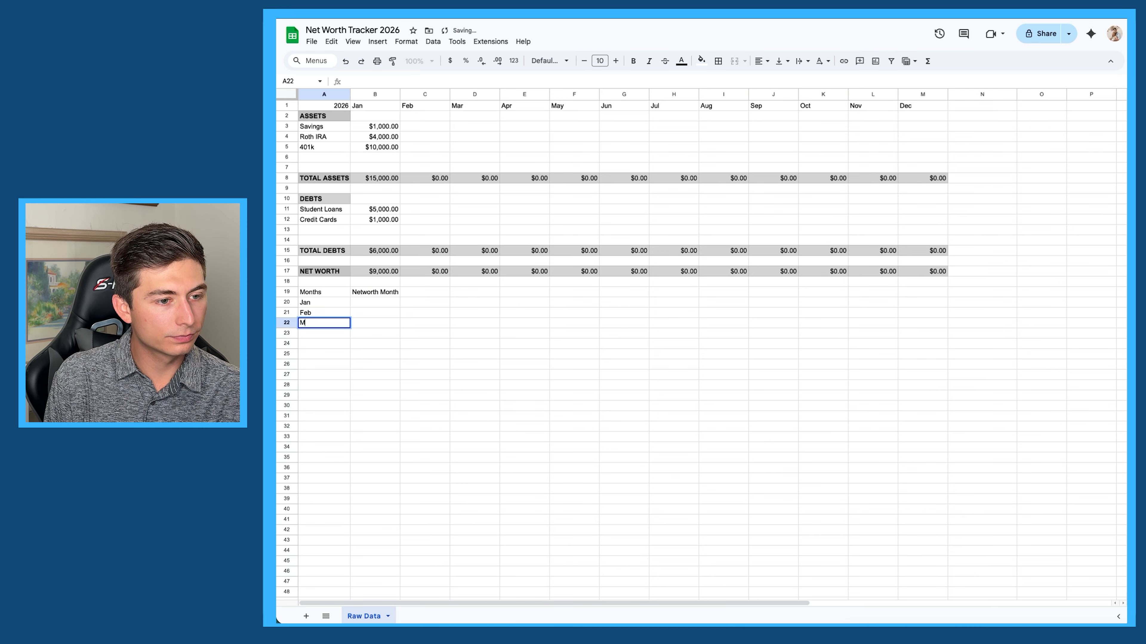
key("Return")
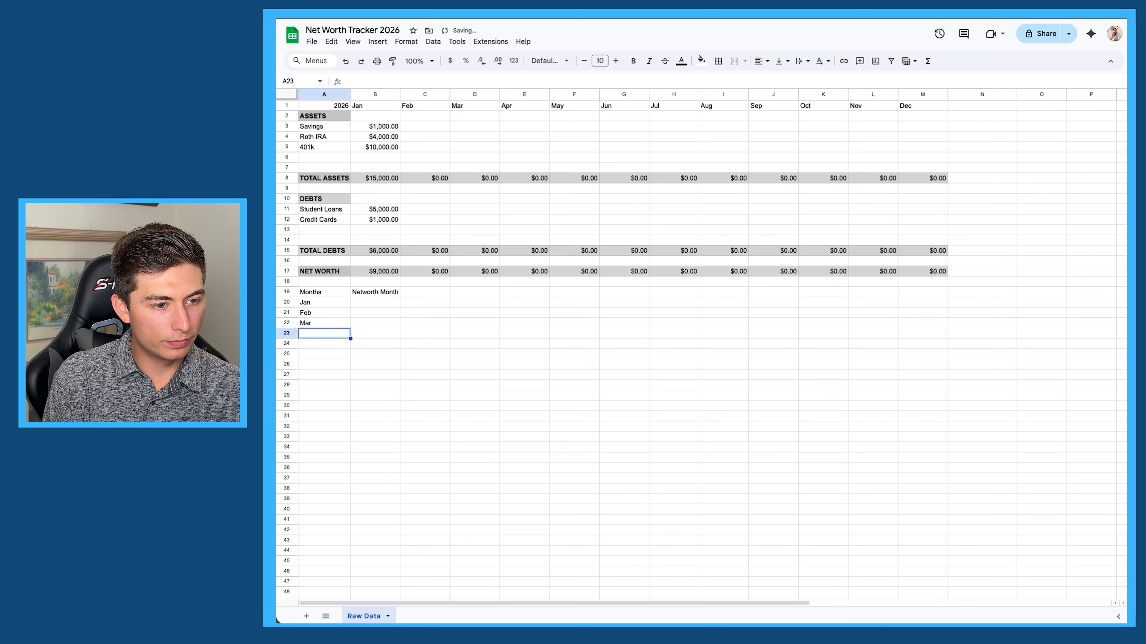
type("Apr")
key("Return")
type("May")
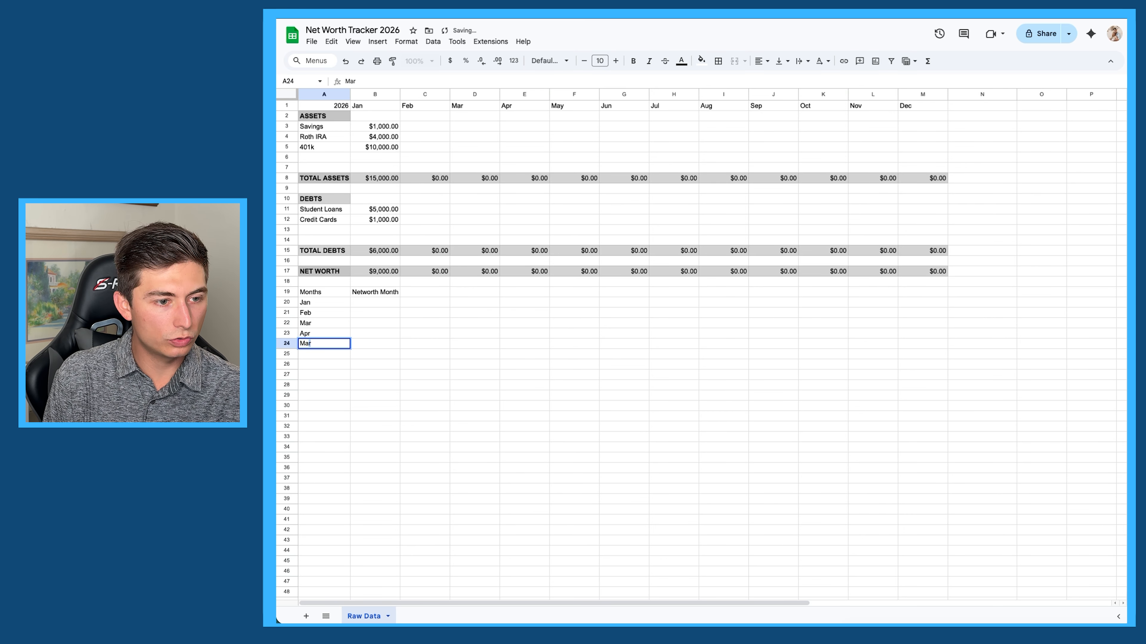
key("Return")
type("Jun")
key("Return")
type("Jul")
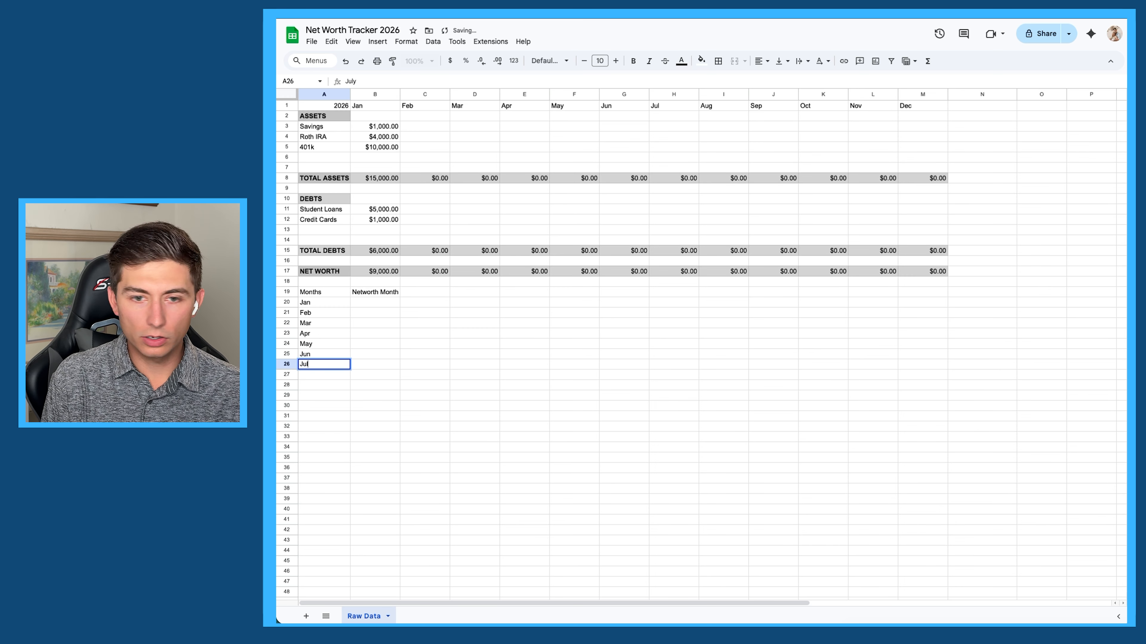
key("Return")
type("Aug")
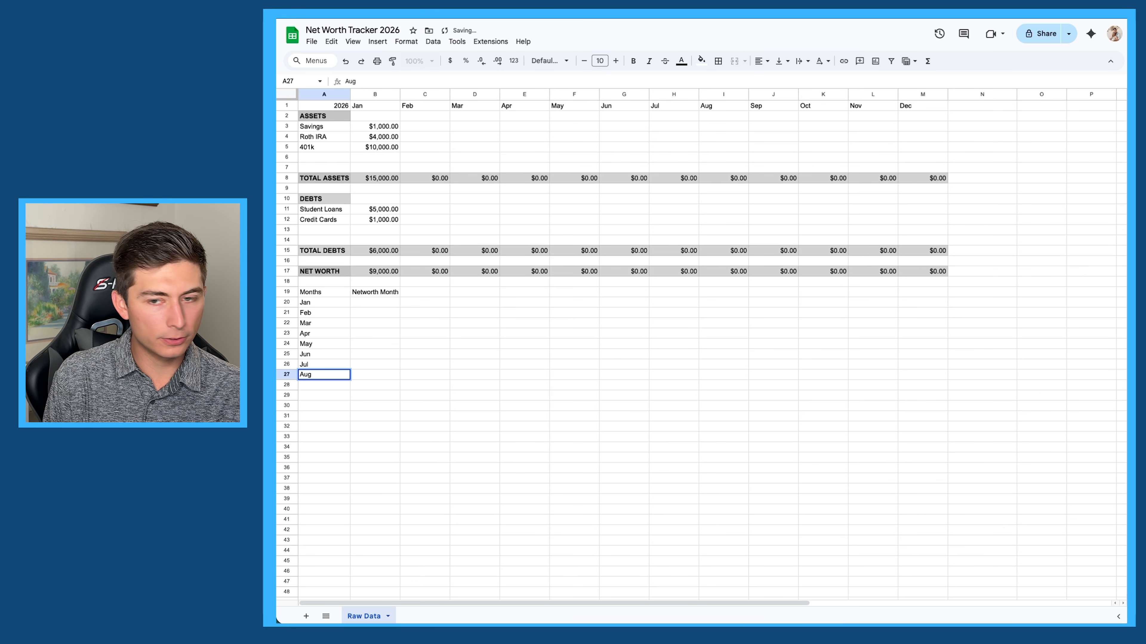
key("Return")
type("Sep")
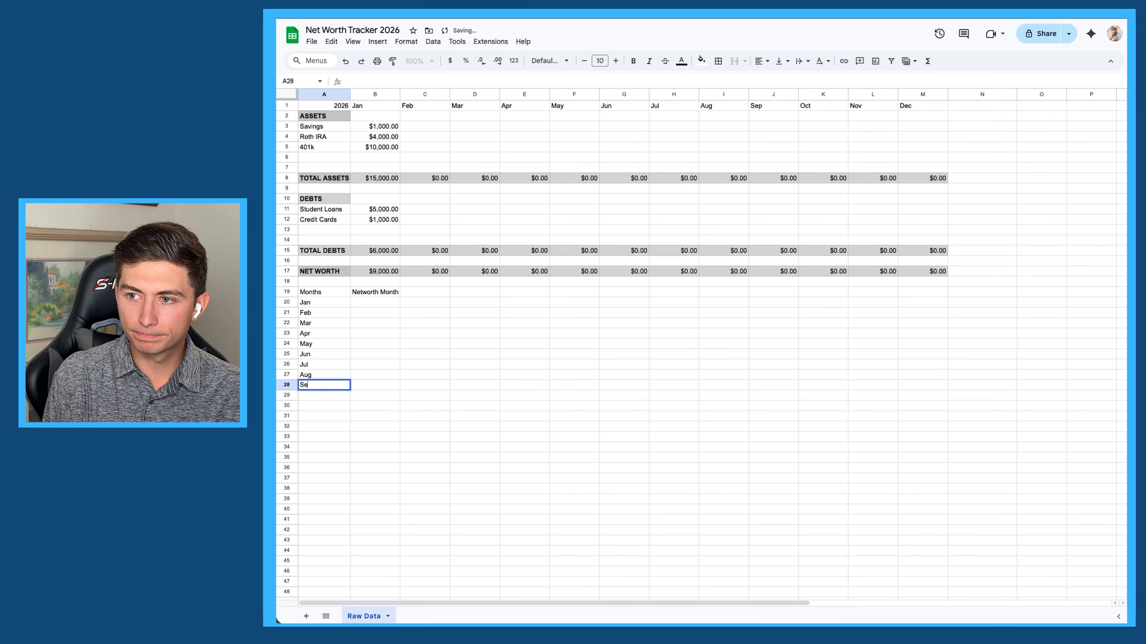
key("Return")
type("O")
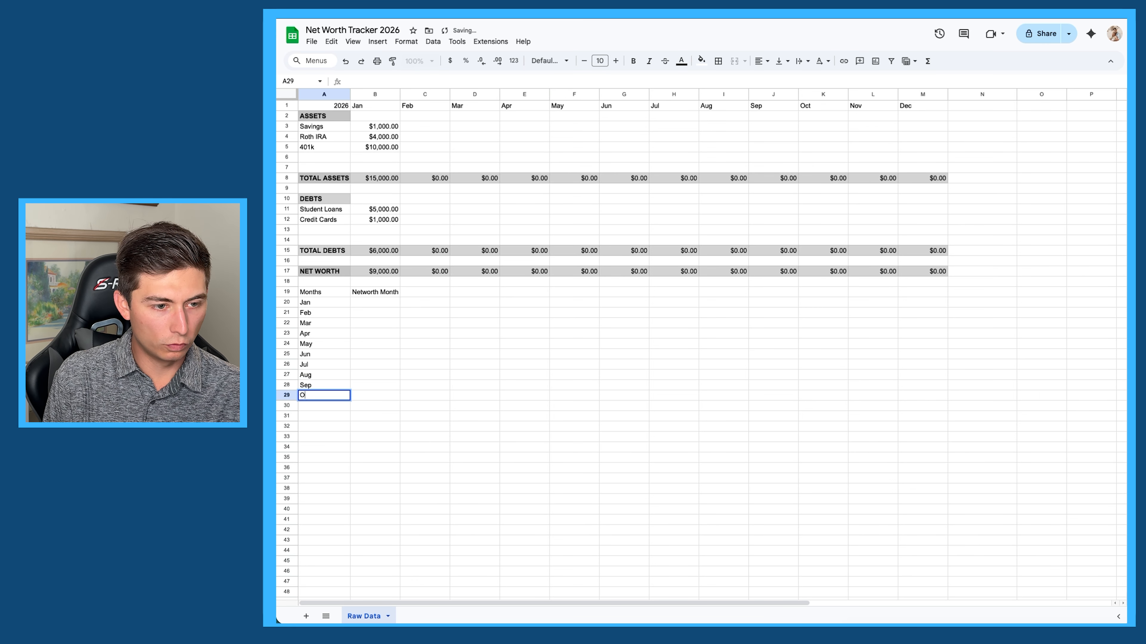
type("ct")
key("Return")
type("Nov")
key("Return")
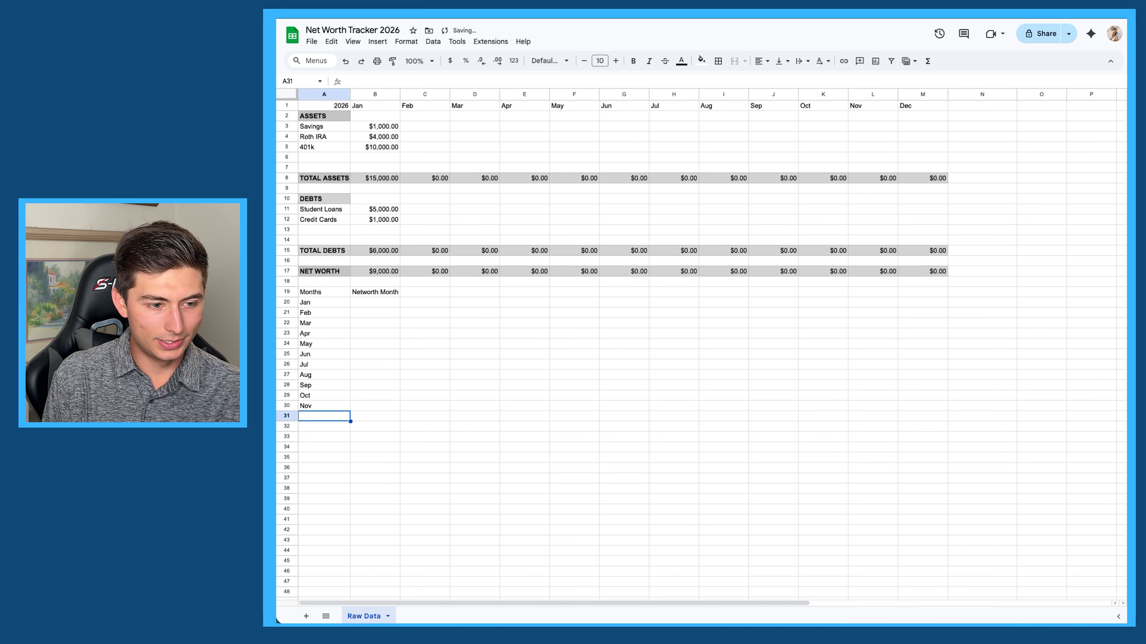
type("Dec")
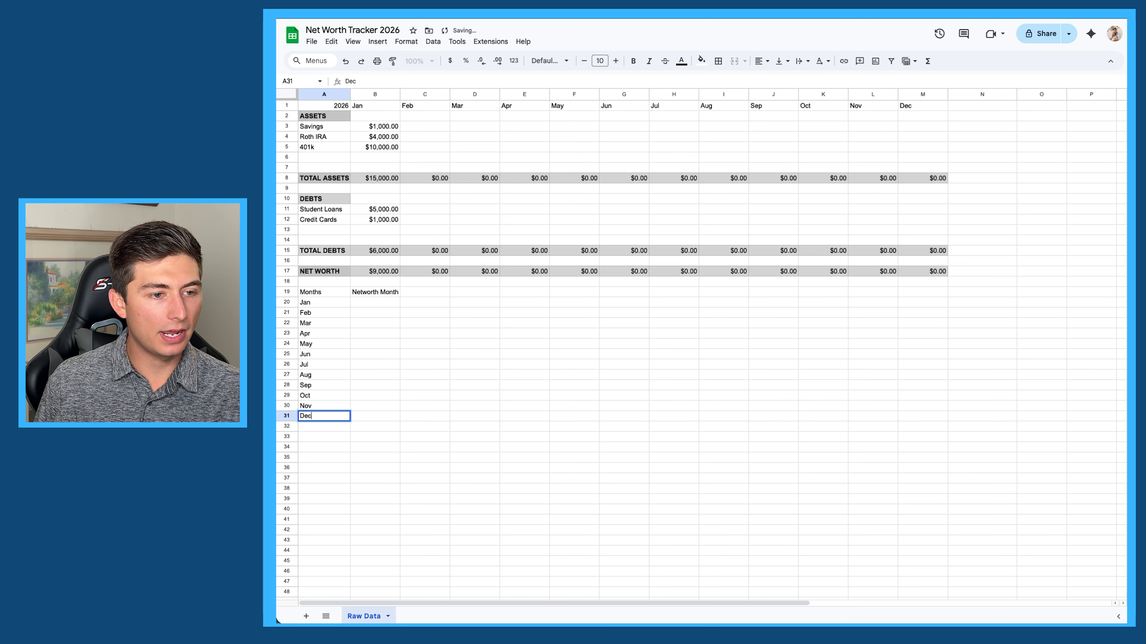
- Link the January entry under Networth Month in B20 to the January net worth with the formula =B17
left_click(363, 301)
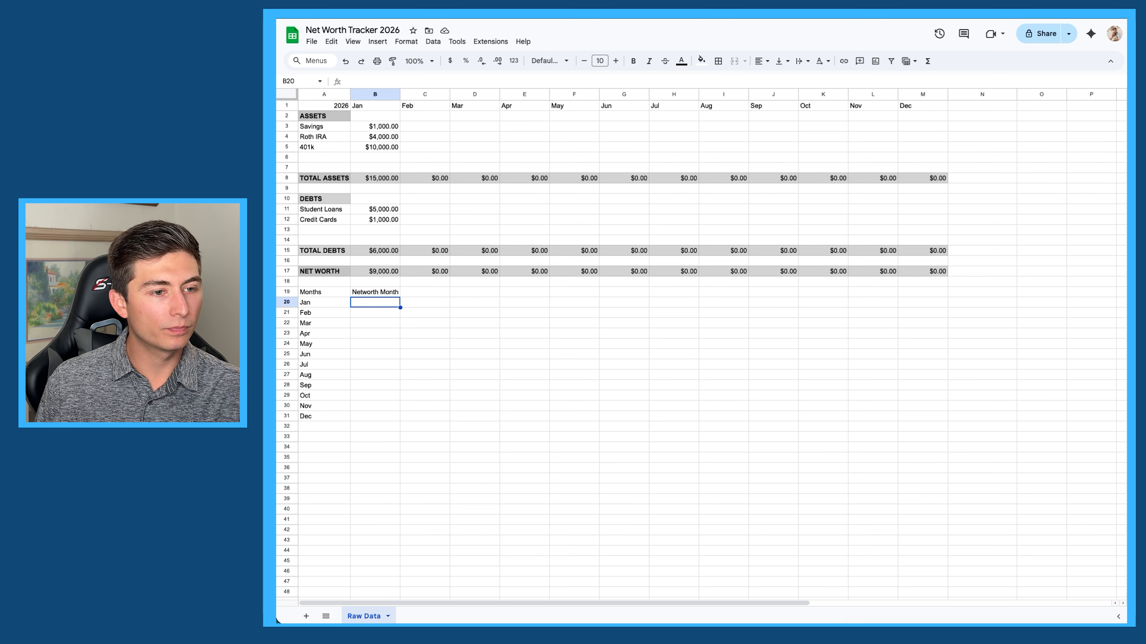
type("=")
left_click(368, 271)
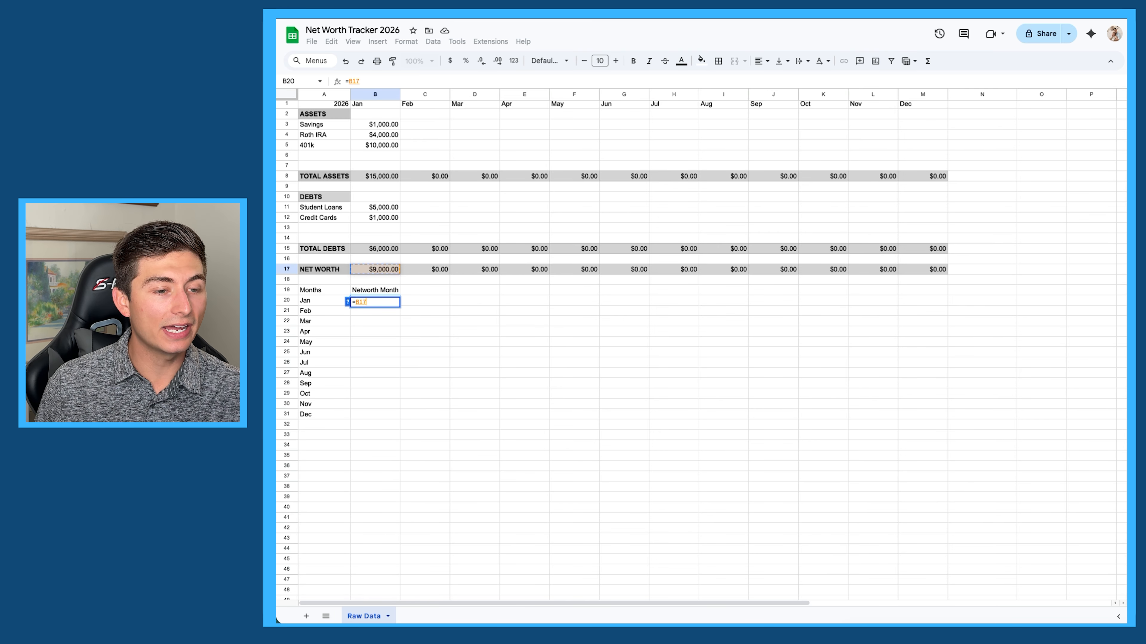
key("Return")
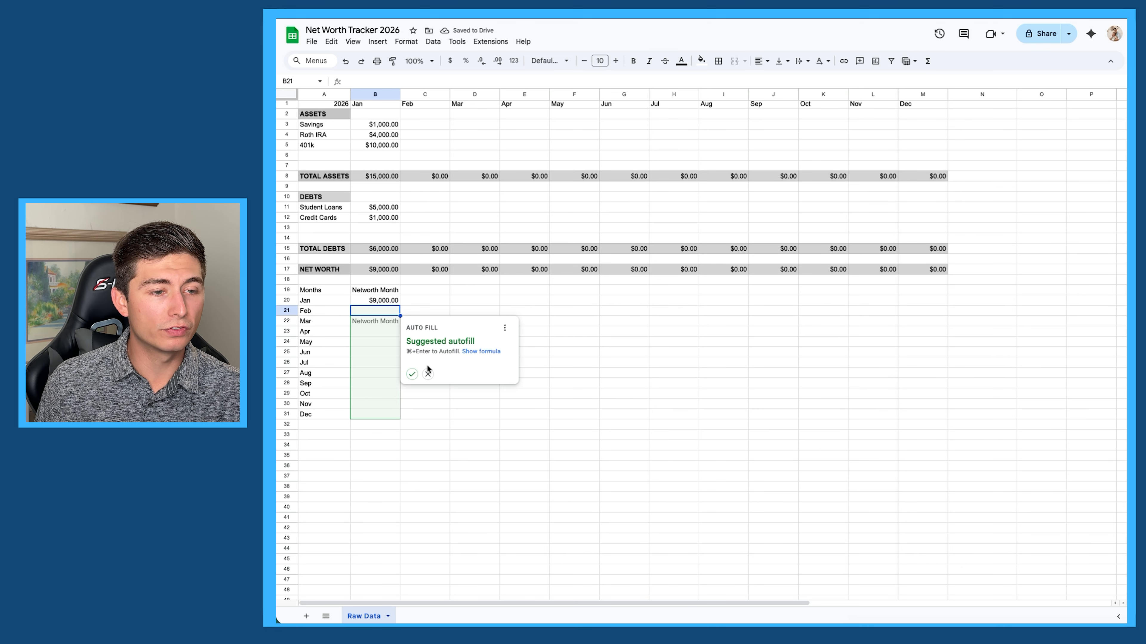
- Dismiss the autofill suggestion and link the Feb through Dec entries in B21:B31 to each month's net worth in row 17
left_click(428, 373)
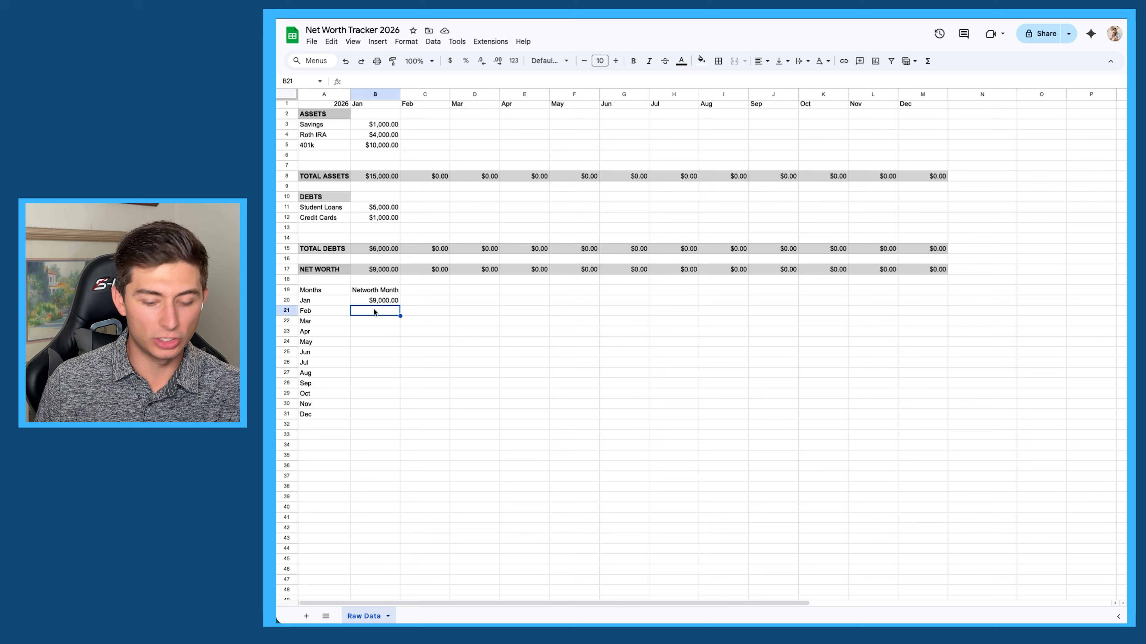
double_click(385, 310)
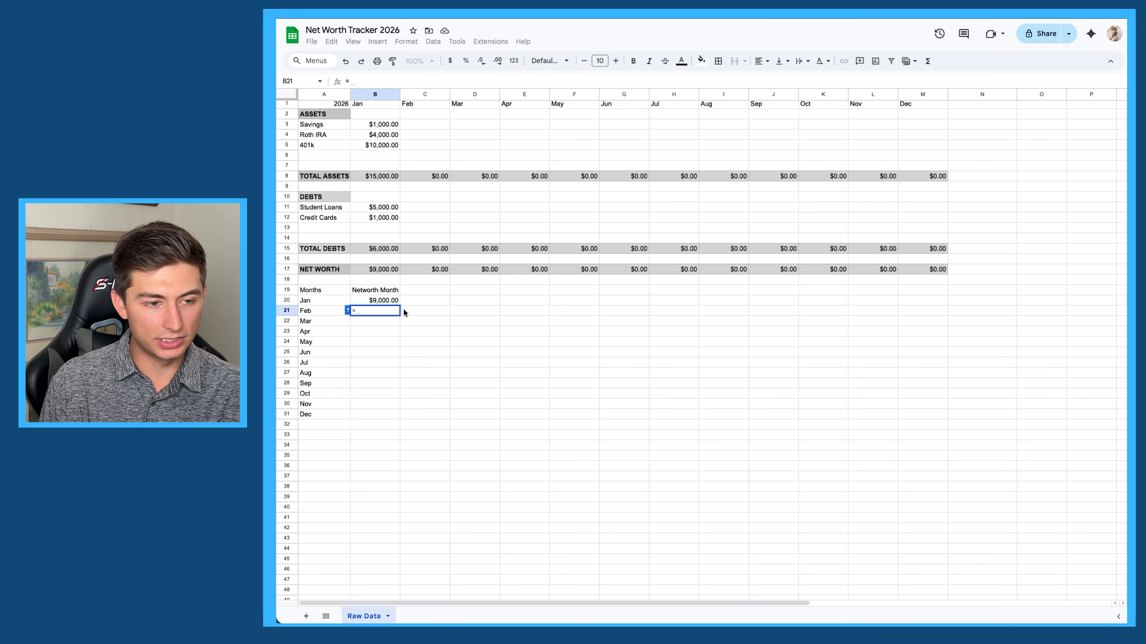
left_click(433, 270)
key("Return")
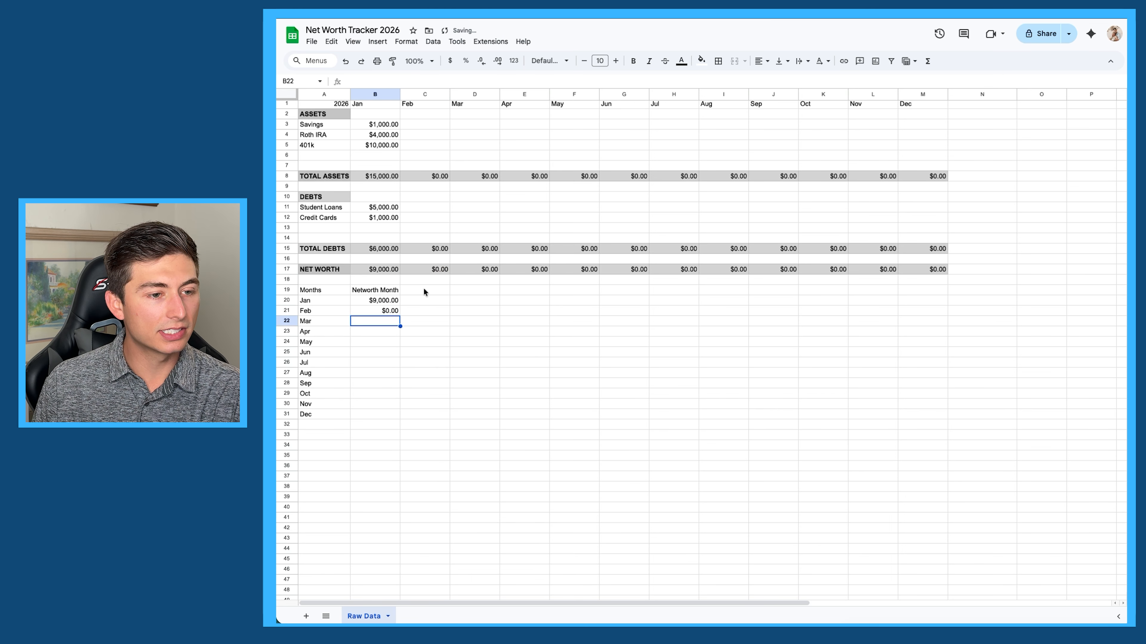
type("=")
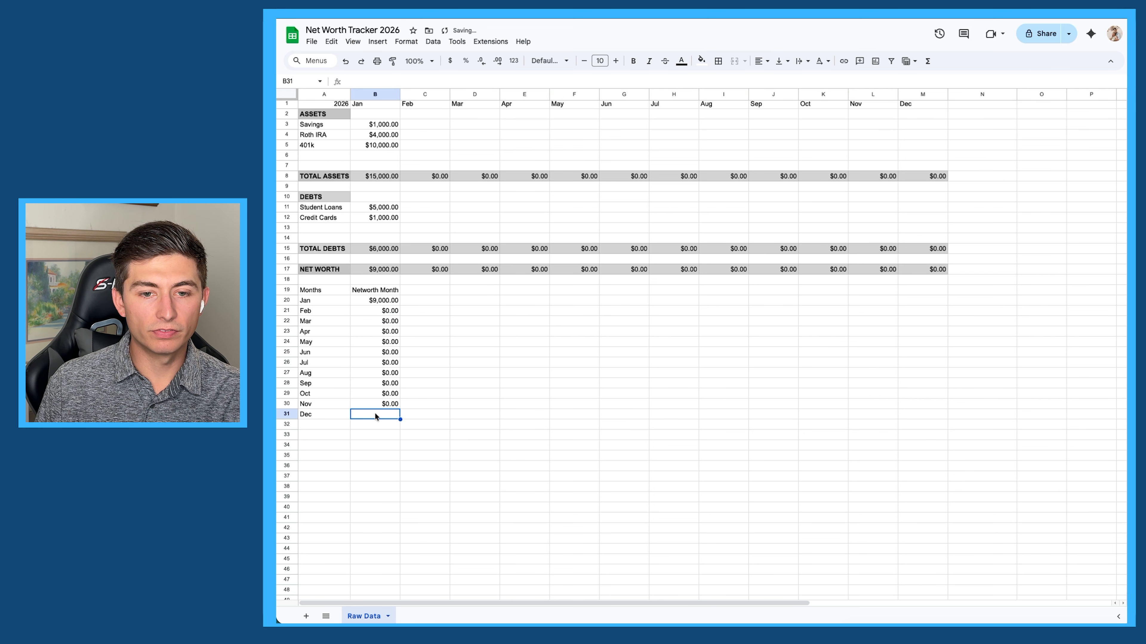
type("=")
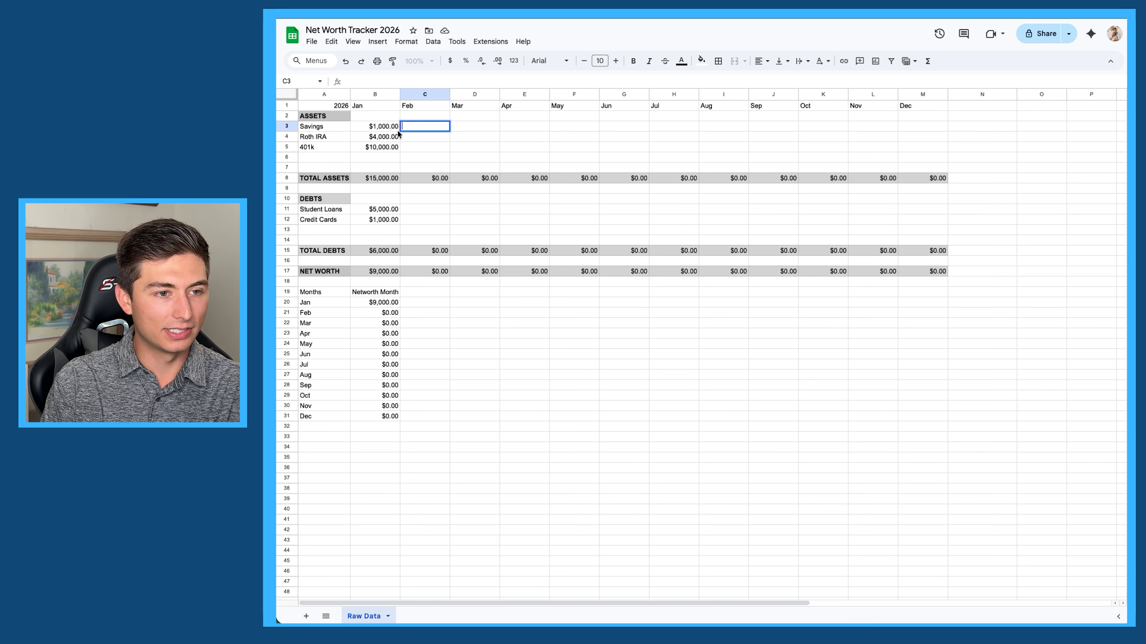
- Enter the February assets in column C: 1,900 for Savings, 5,000 for Roth IRA and 11,000 for 401k
type("199")
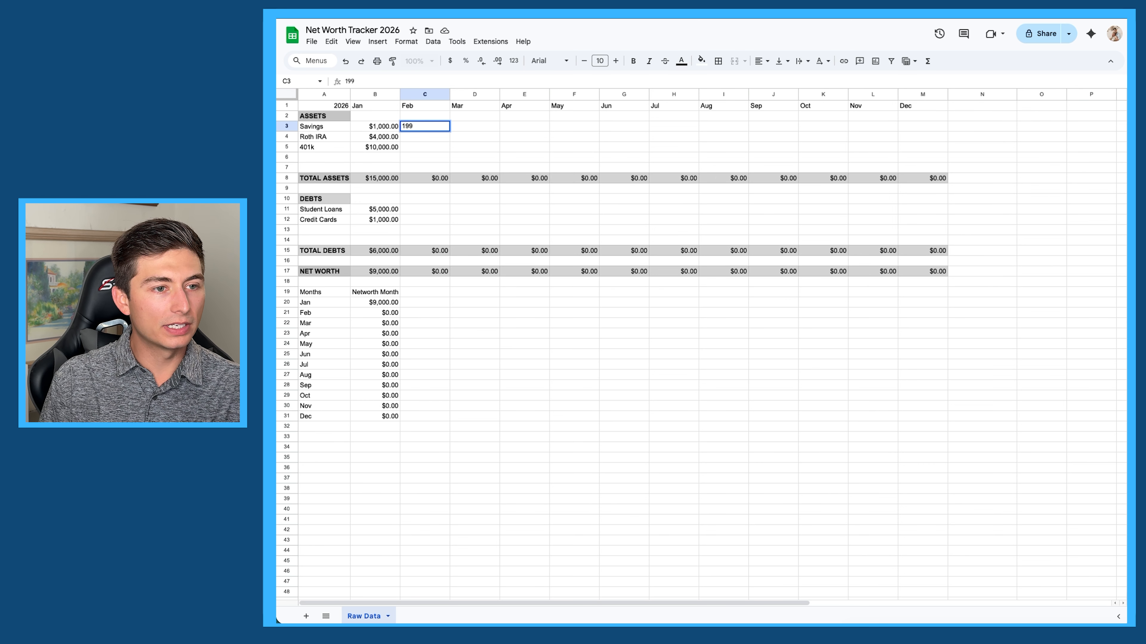
type("00")
key("Return")
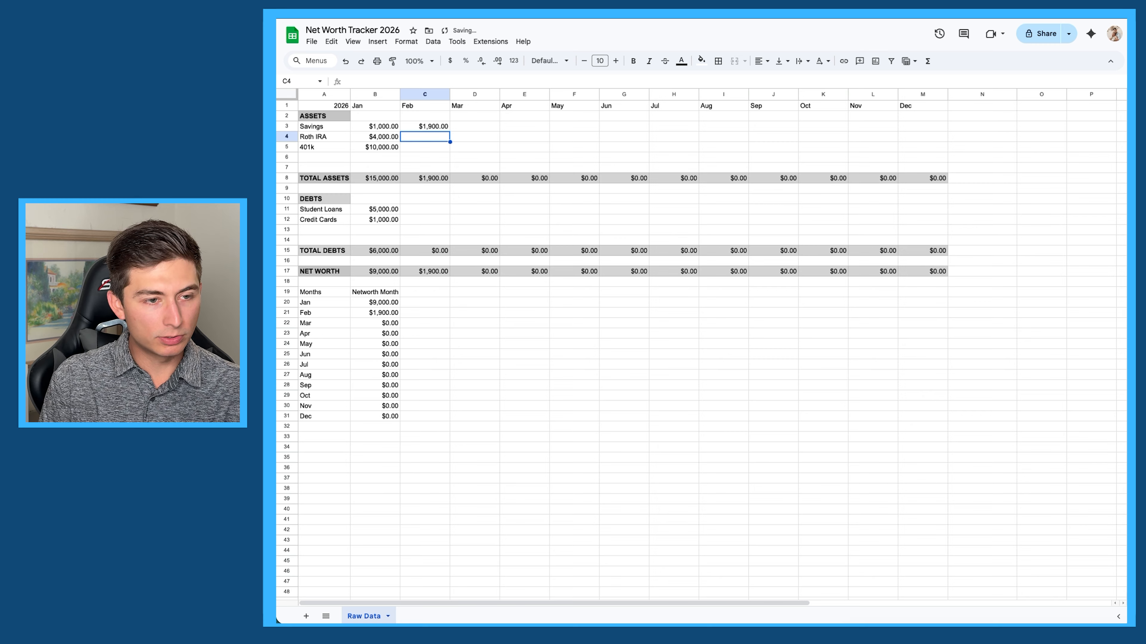
type("5000")
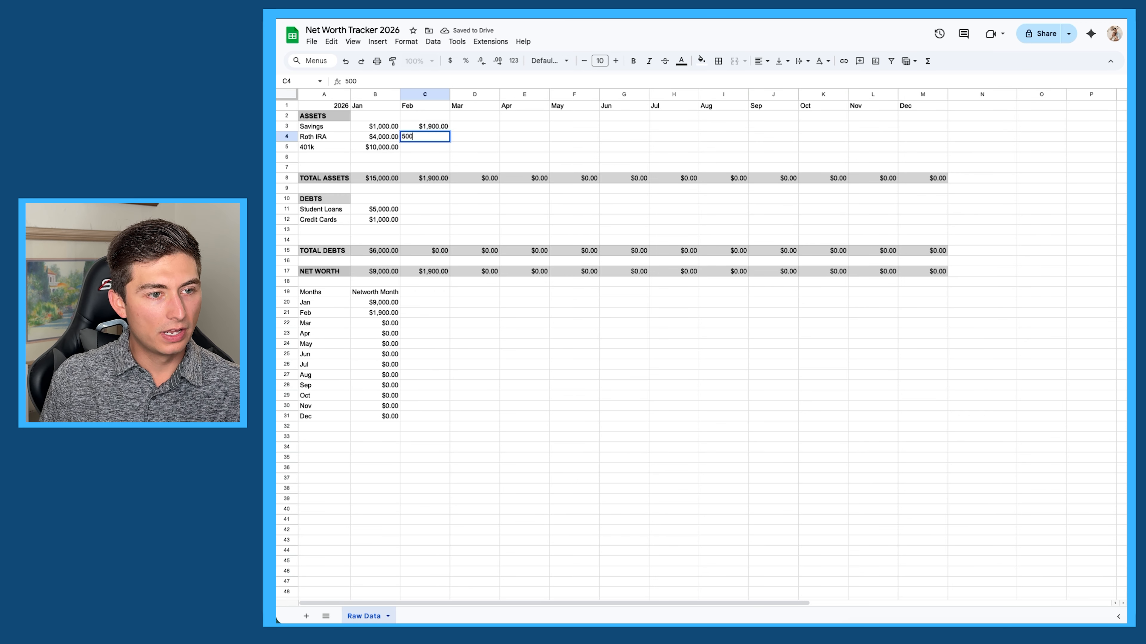
key("Return")
type("11")
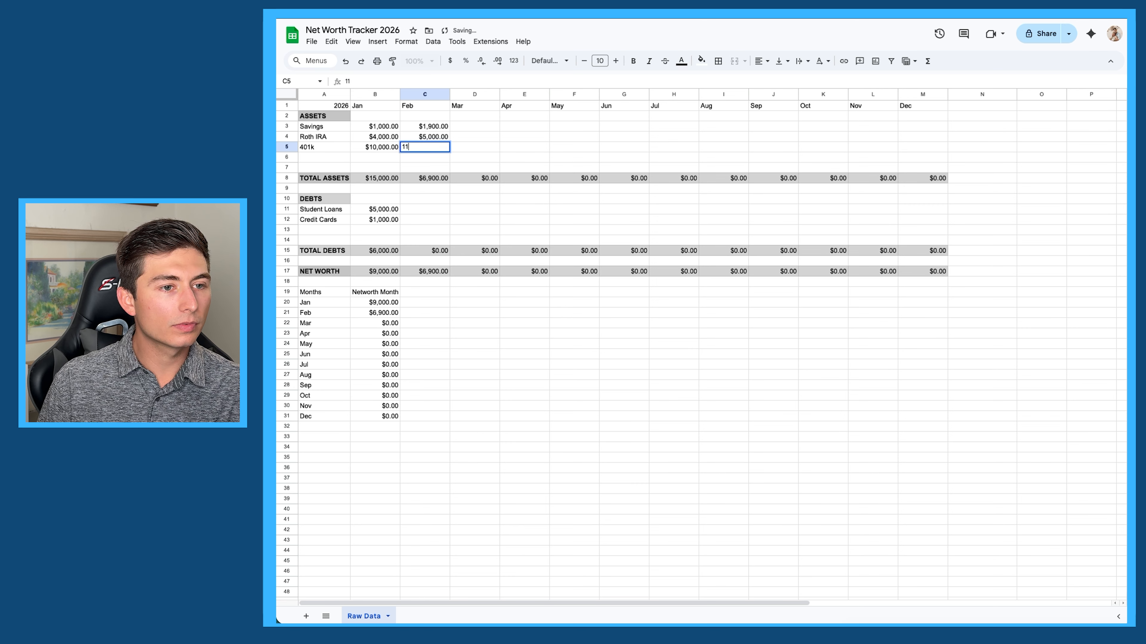
type(",000")
key("Return")
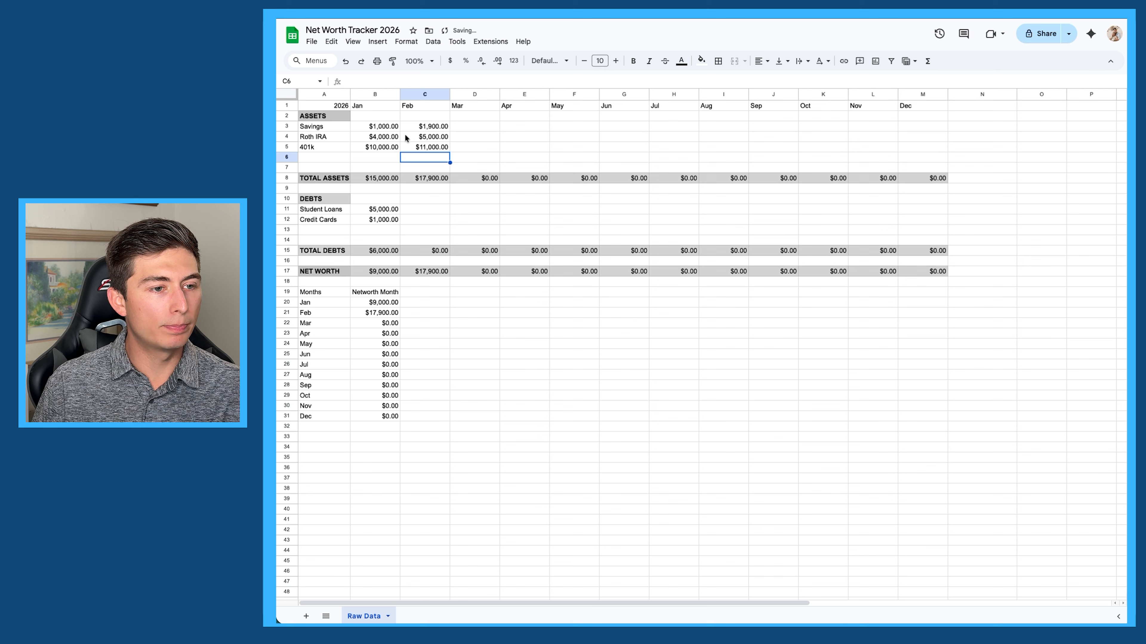
- Enter the February debts in column C: 4,950 for Student Loans and 500 for Credit Cards
left_click(429, 208)
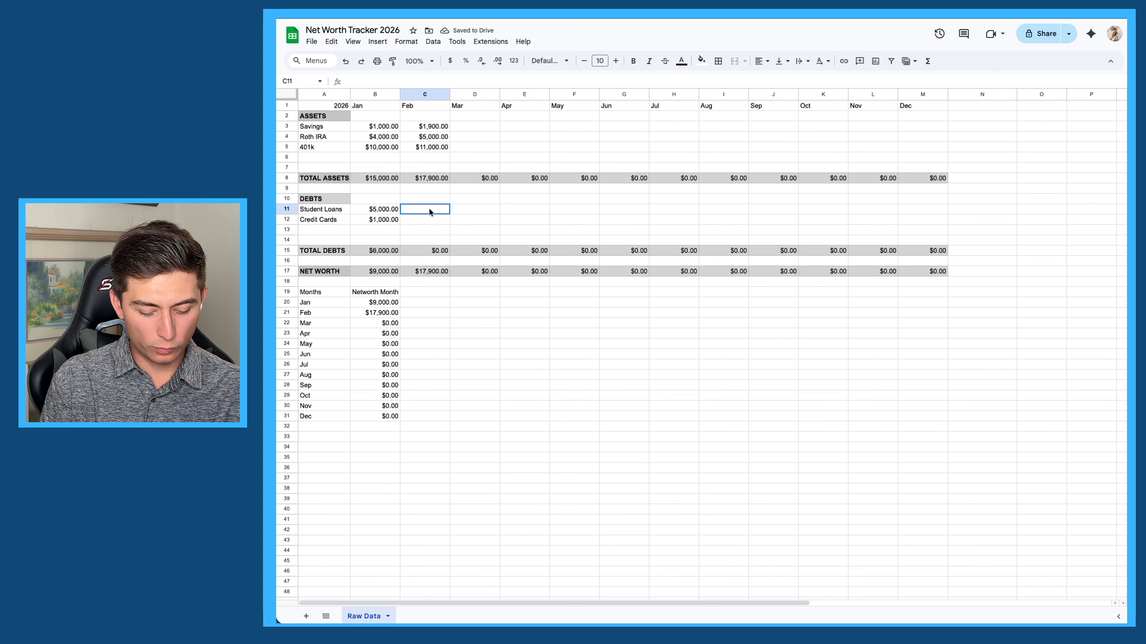
type("49")
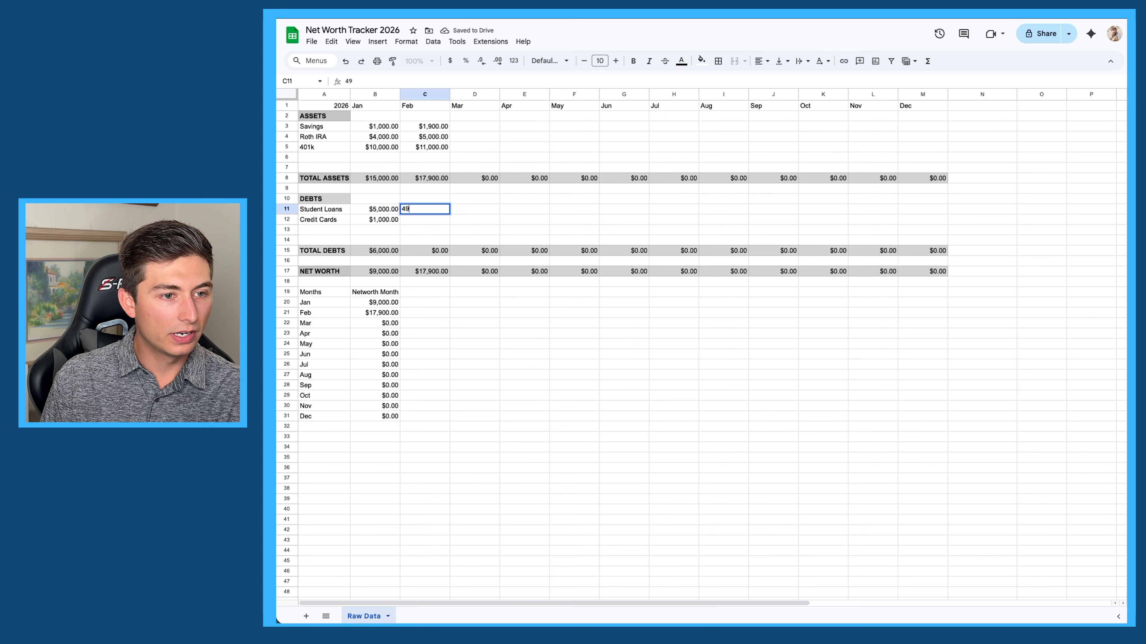
type("50")
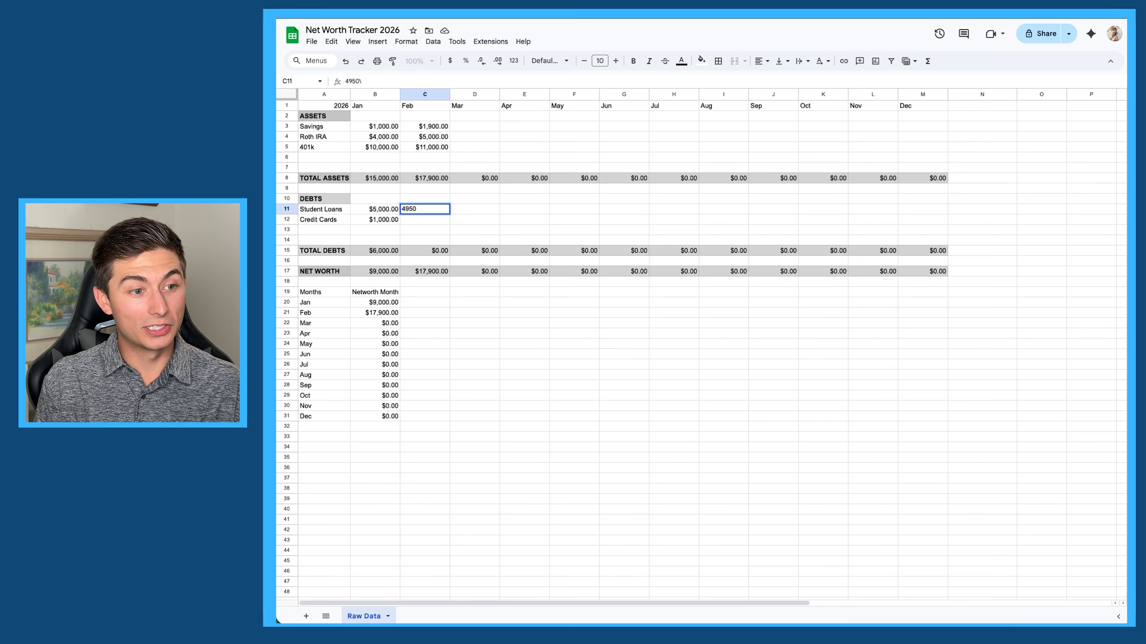
key("Return")
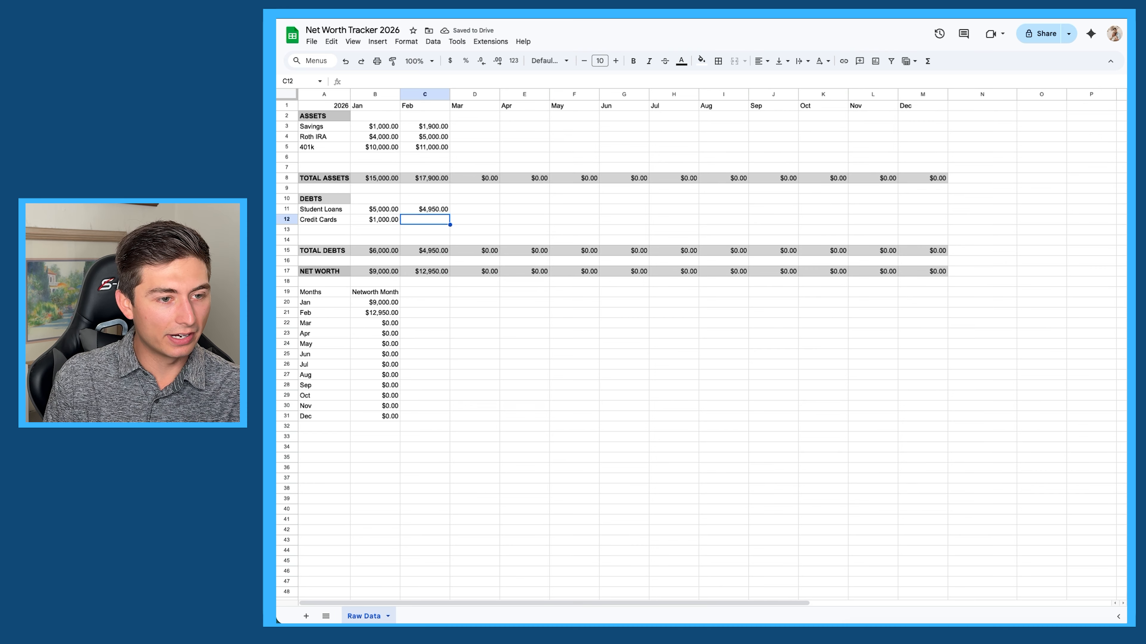
type("500")
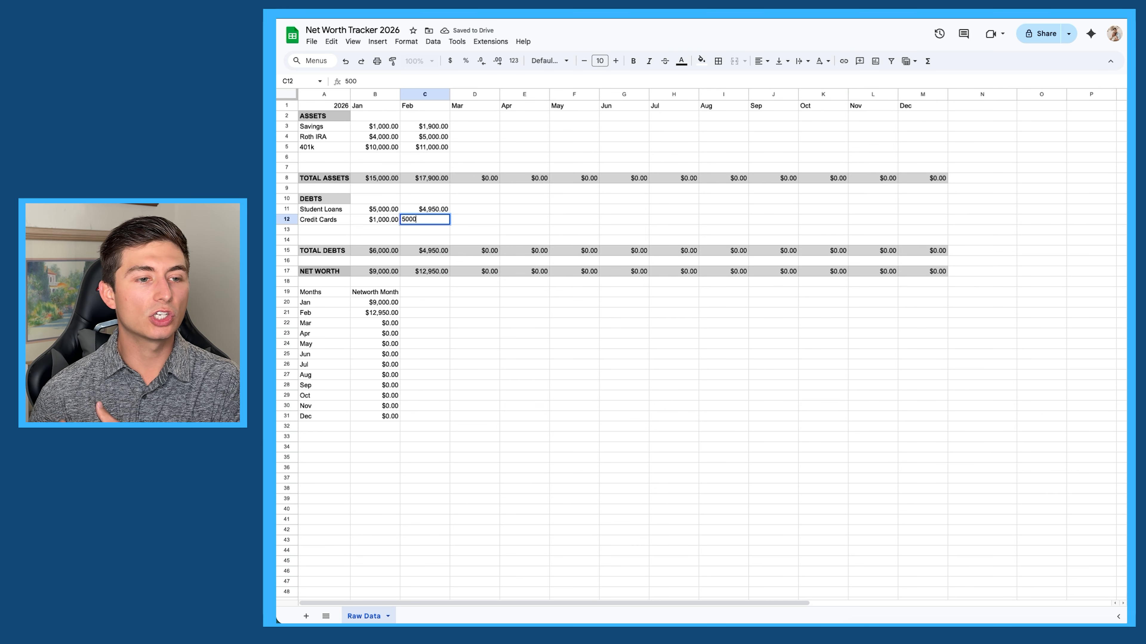
key("Return")
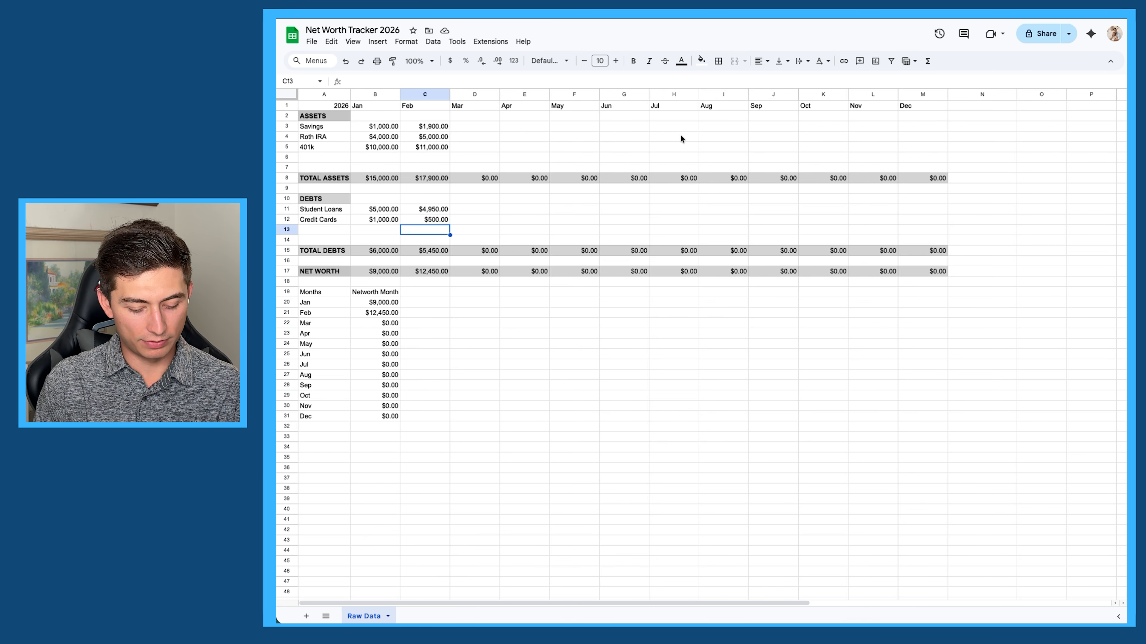
- Enter the July assets in column H: 2,000 for Savings, 6,000 for Roth IRA and 15,000 for 401k
double_click(667, 127)
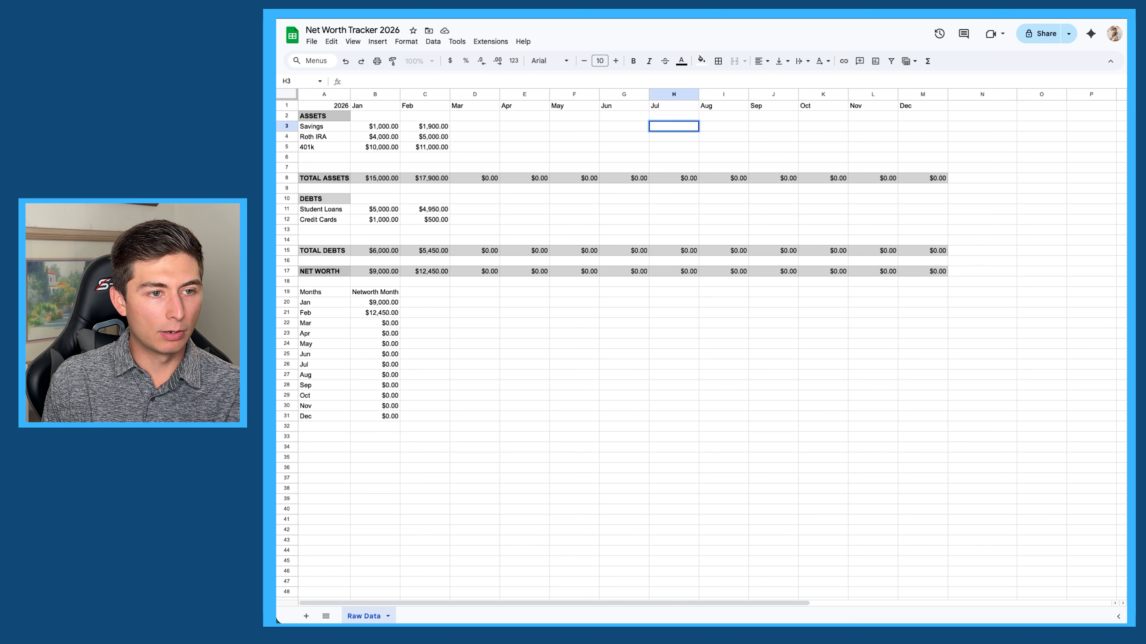
type("2000")
key("Return")
type("6")
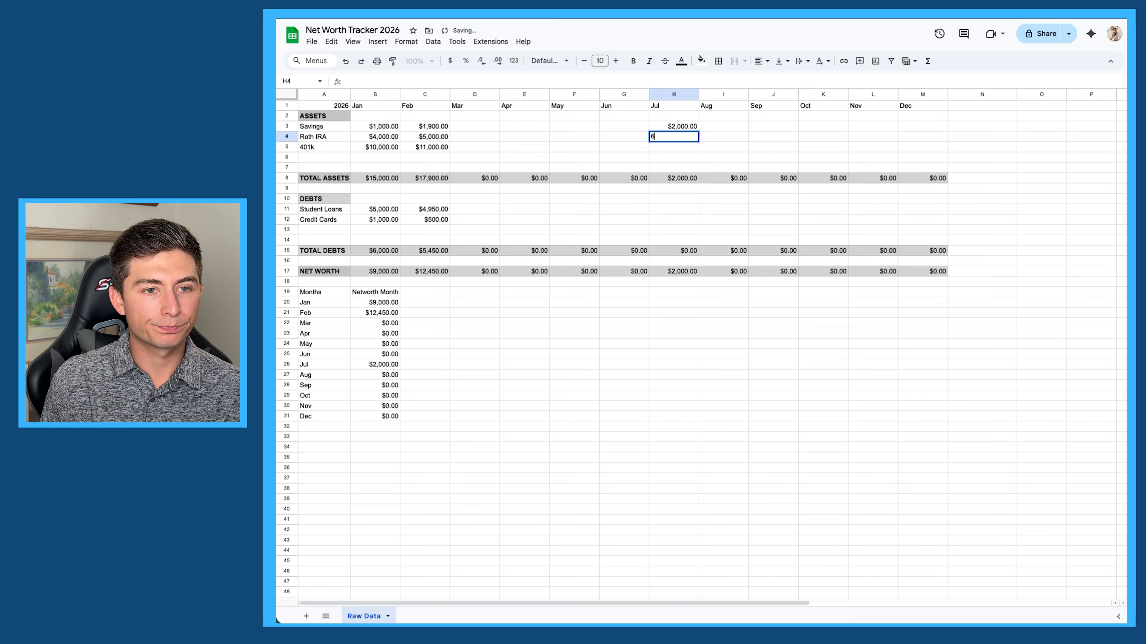
type(",000")
key("Return")
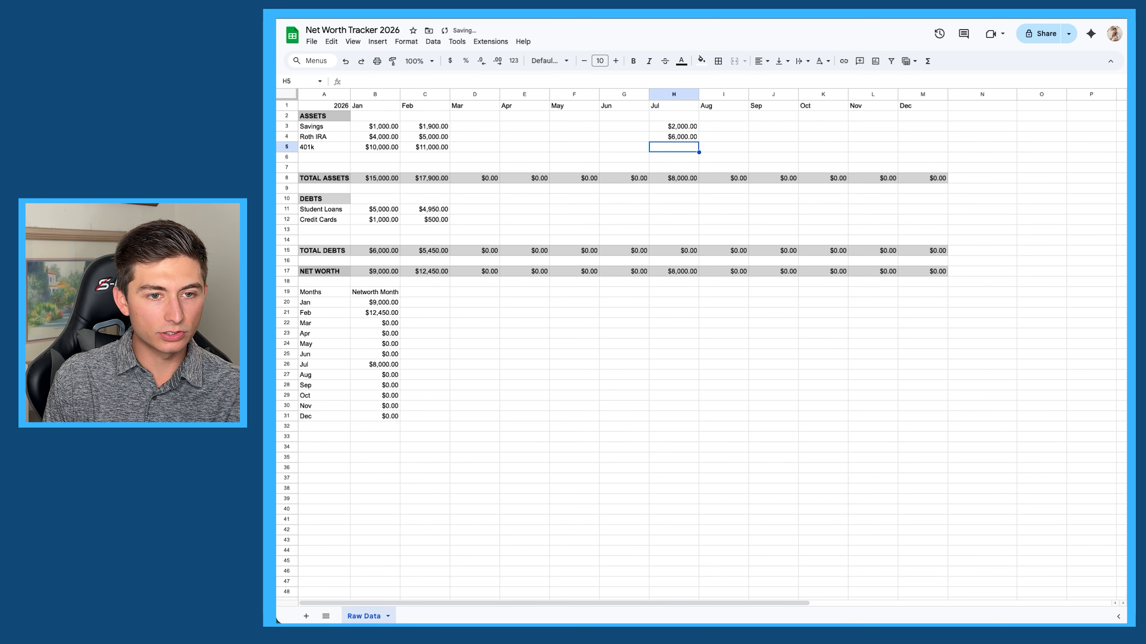
type("150000")
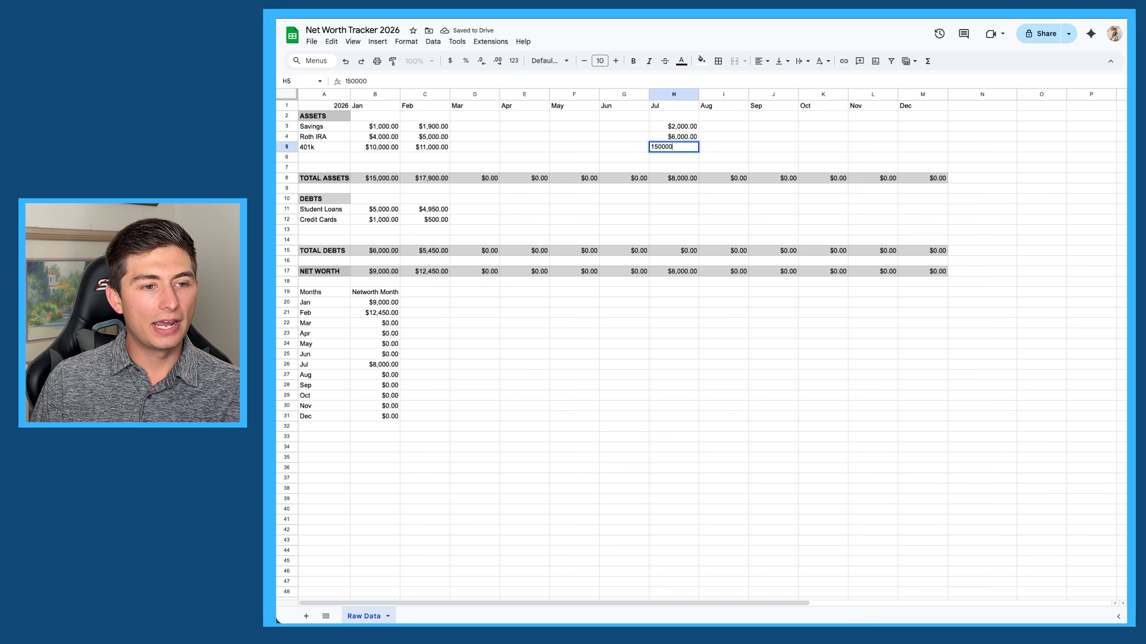
key("Return")
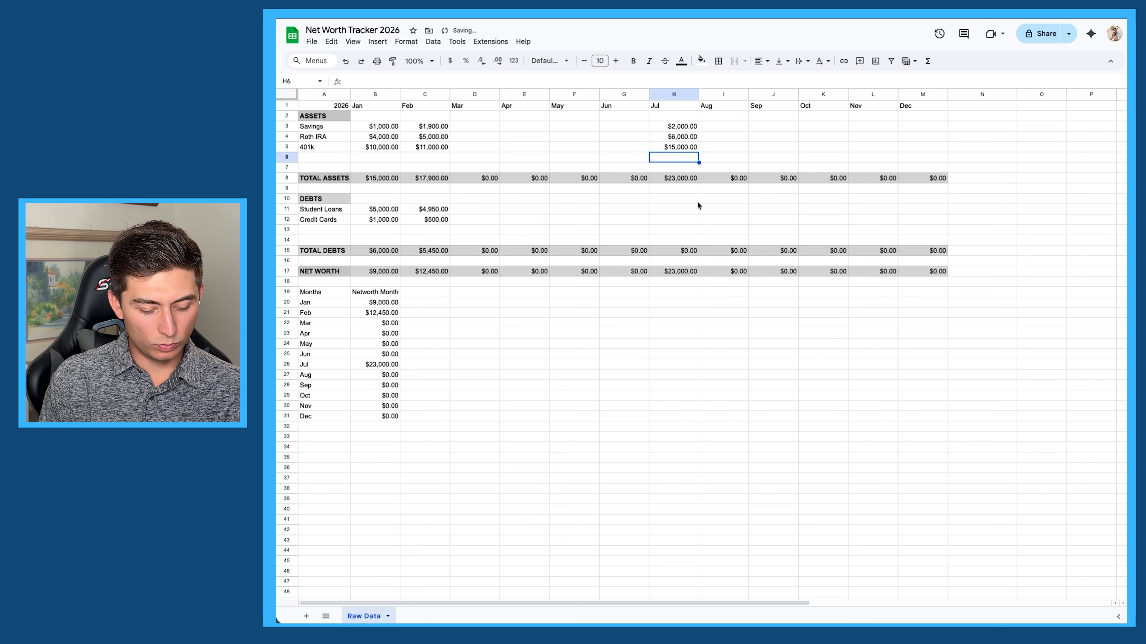
- Enter the July debts in column H: 5,000 for Student Loans and 2,000 for Credit Cards
double_click(683, 209)
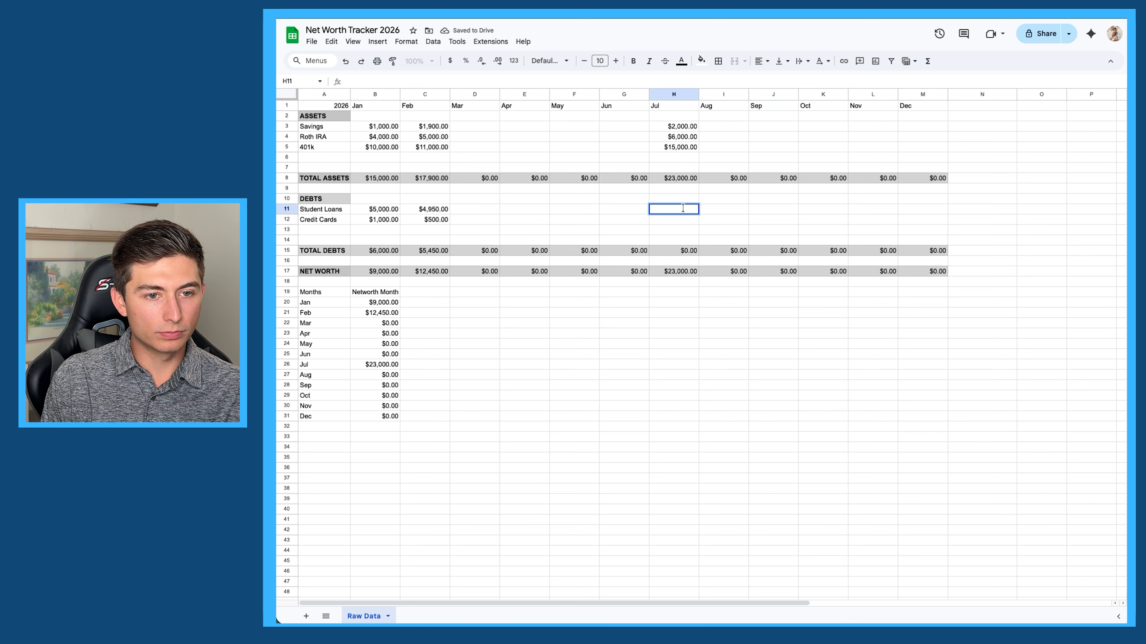
type("5000")
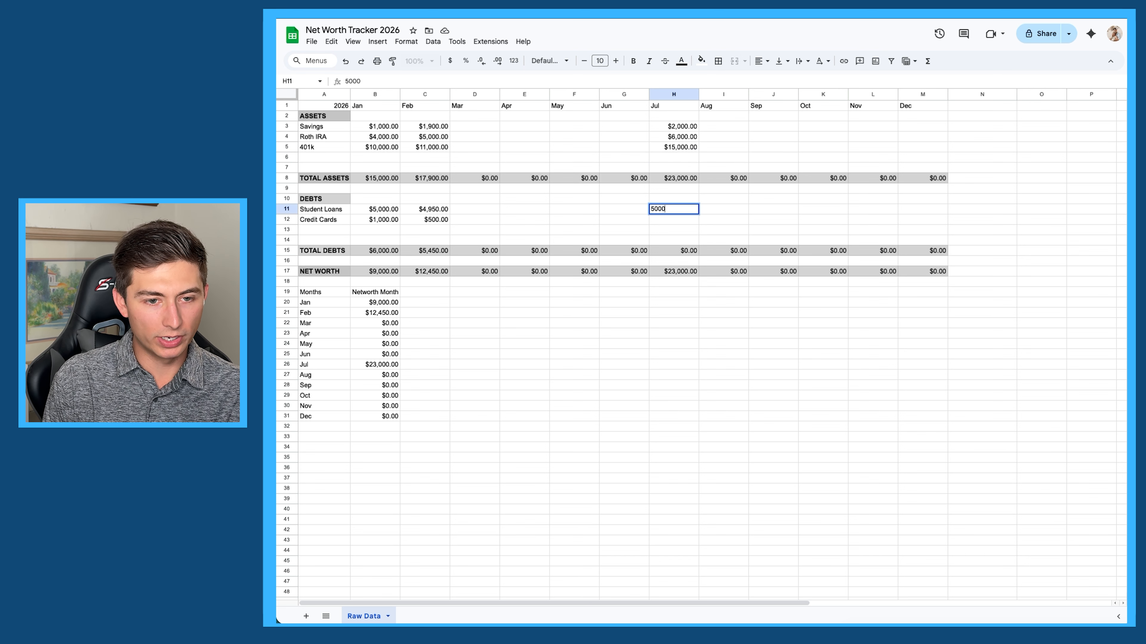
key("Return")
type("2")
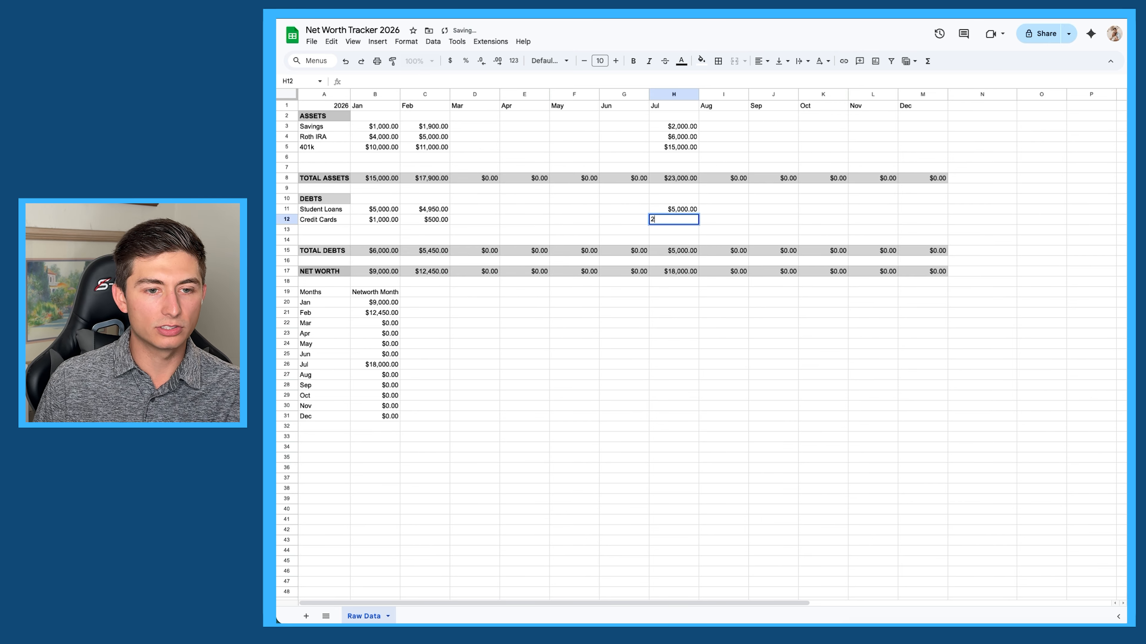
type(",000")
key("Return")
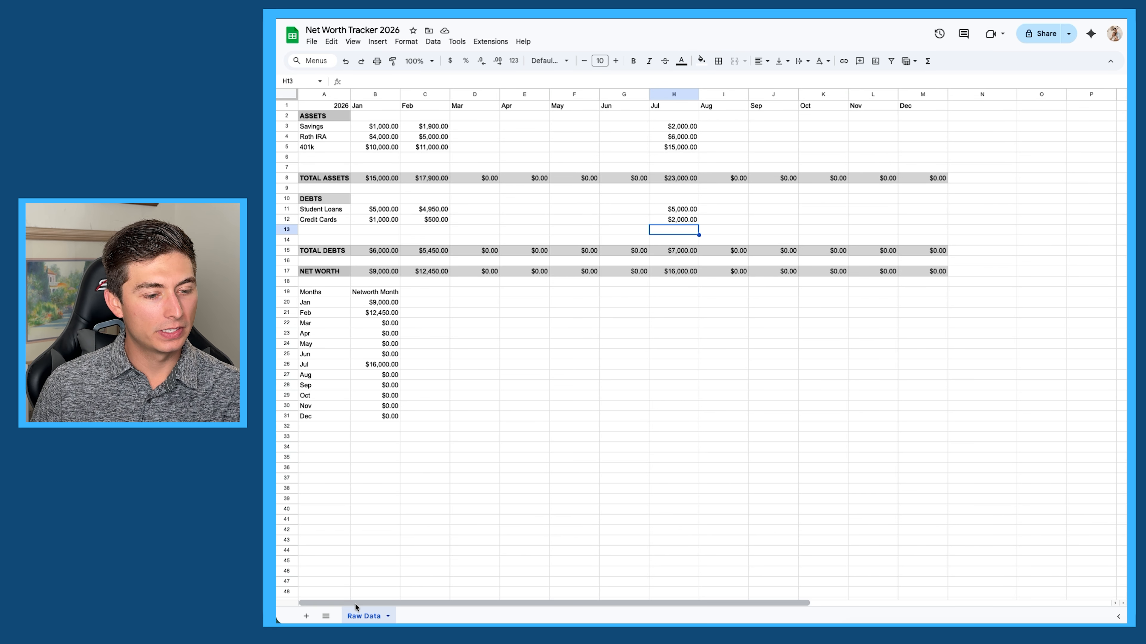
- Add a new sheet to the workbook and rename it Dashboard
left_click(306, 616)
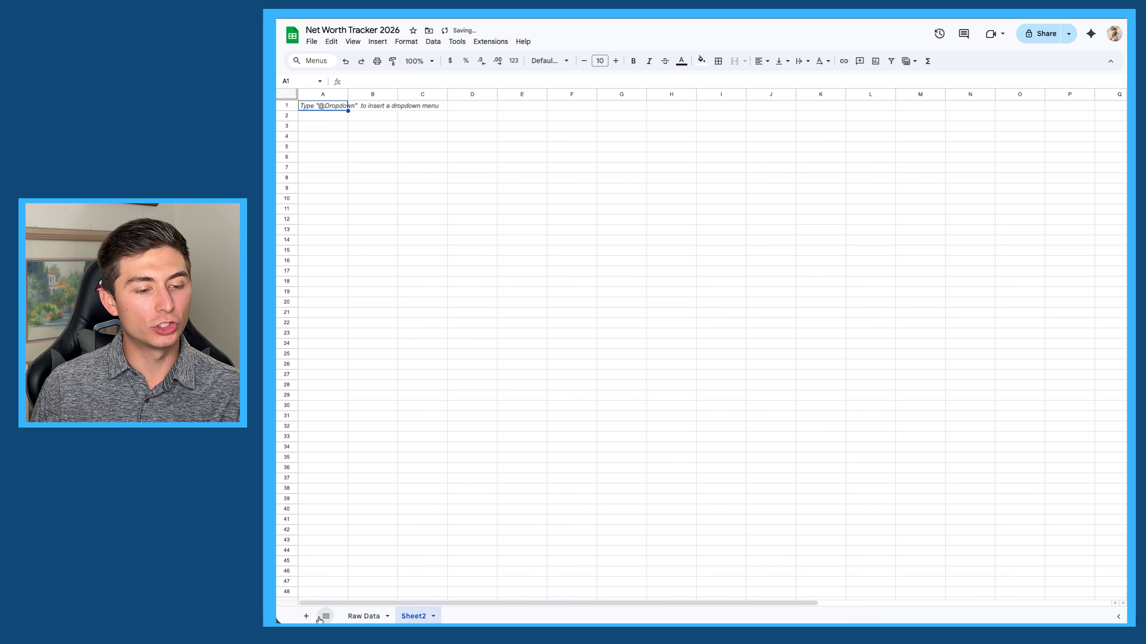
right_click(410, 618)
left_click(421, 492)
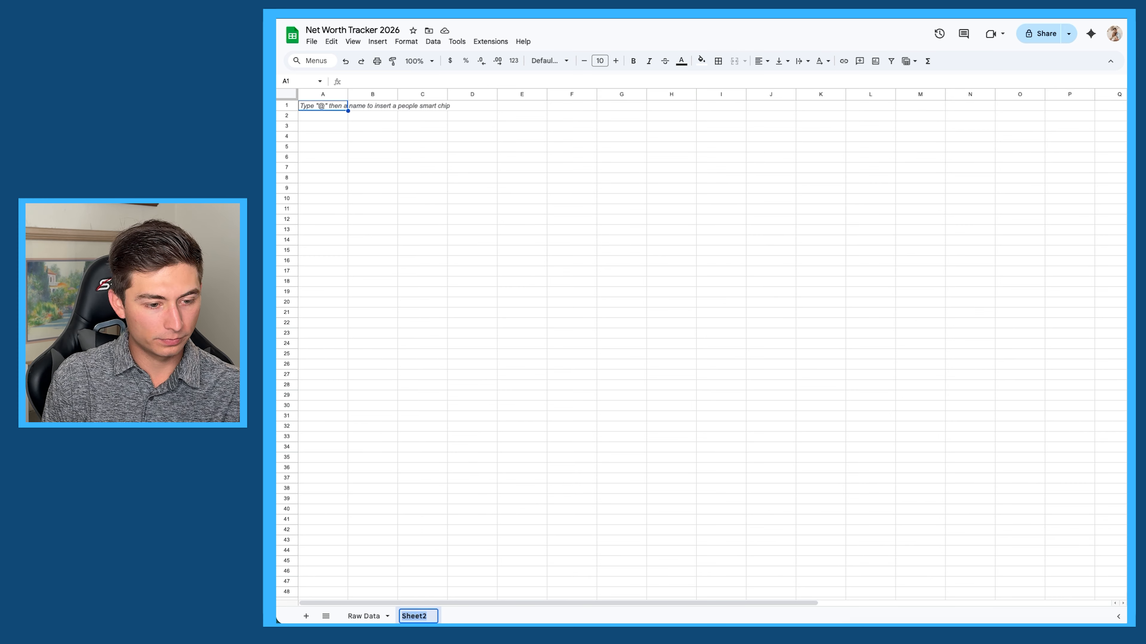
type("Dashboard")
key("Return")
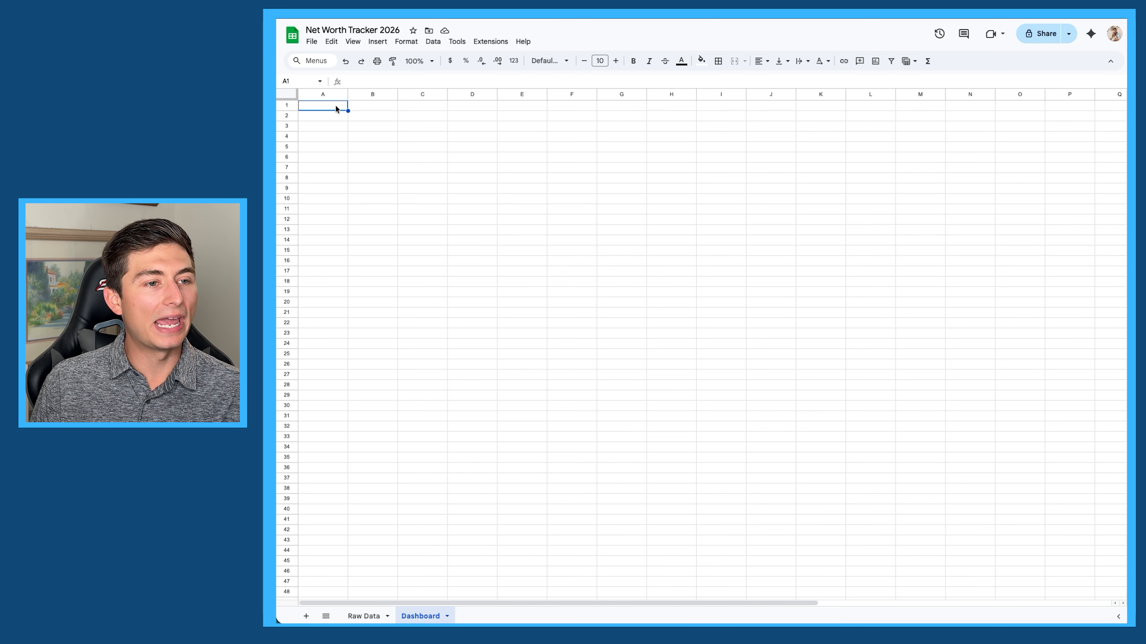
- Merge A1:D2 on the Dashboard sheet into one cell and enter the title Net Worth Tracker 2026
left_click_drag(337, 106, 471, 114)
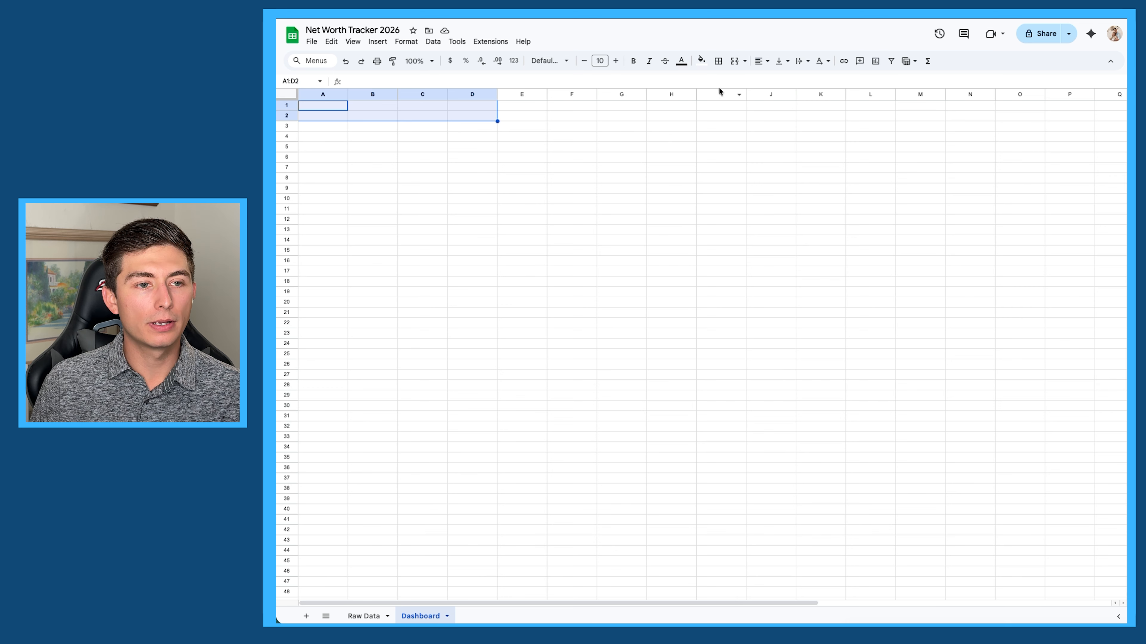
left_click(733, 61)
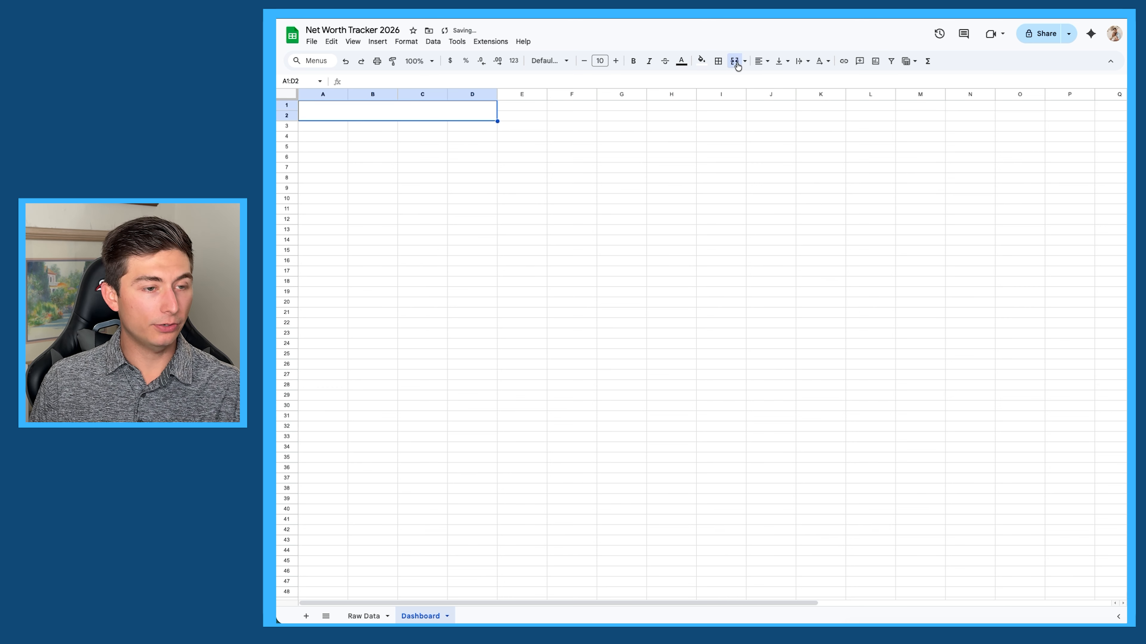
double_click(424, 116)
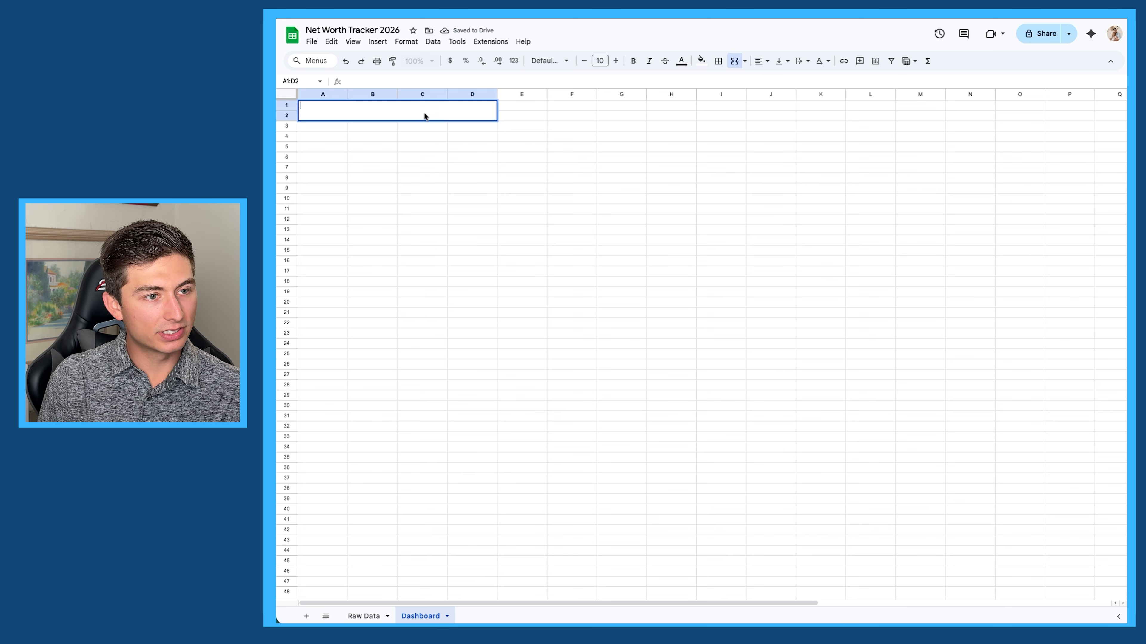
type("NETW\\")
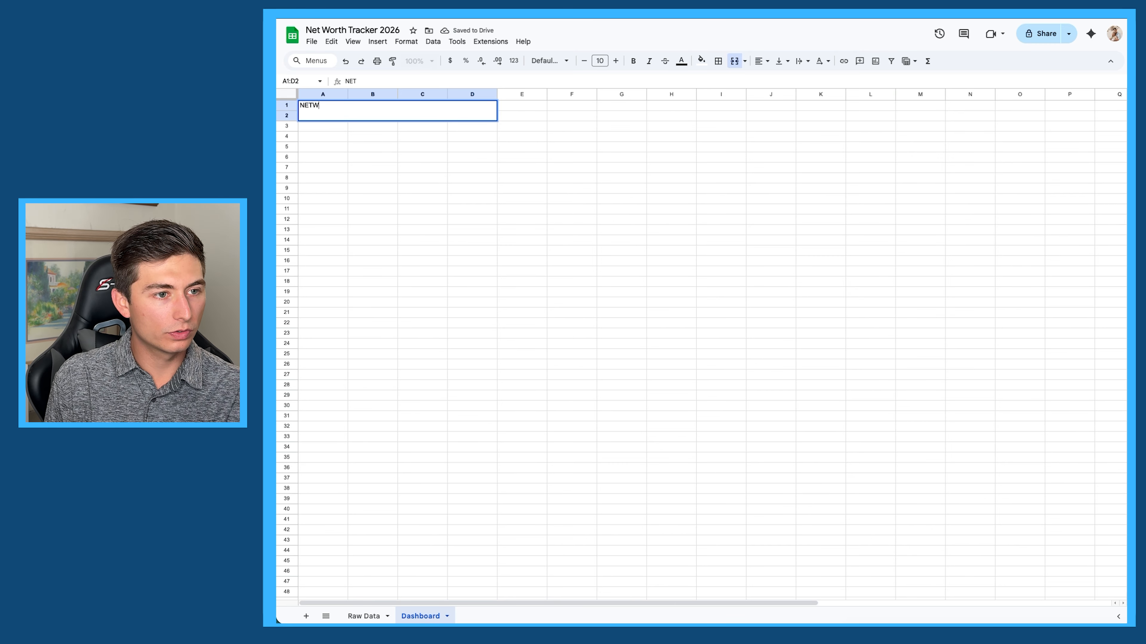
type(" W")
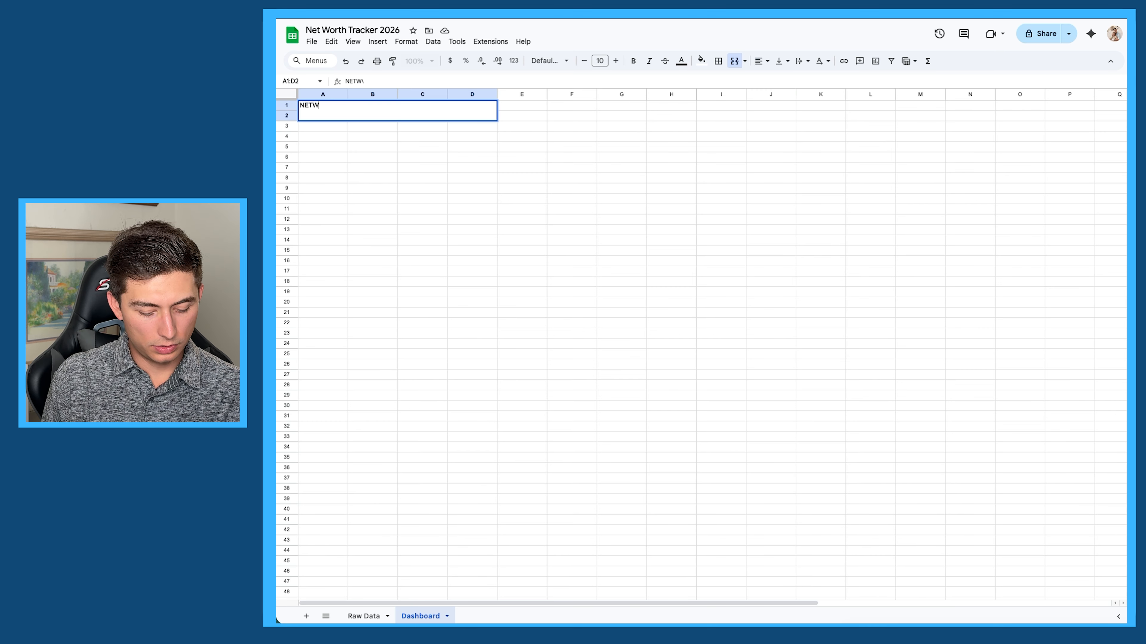
key("BackSpace")
key("BackSpace")
type("et W")
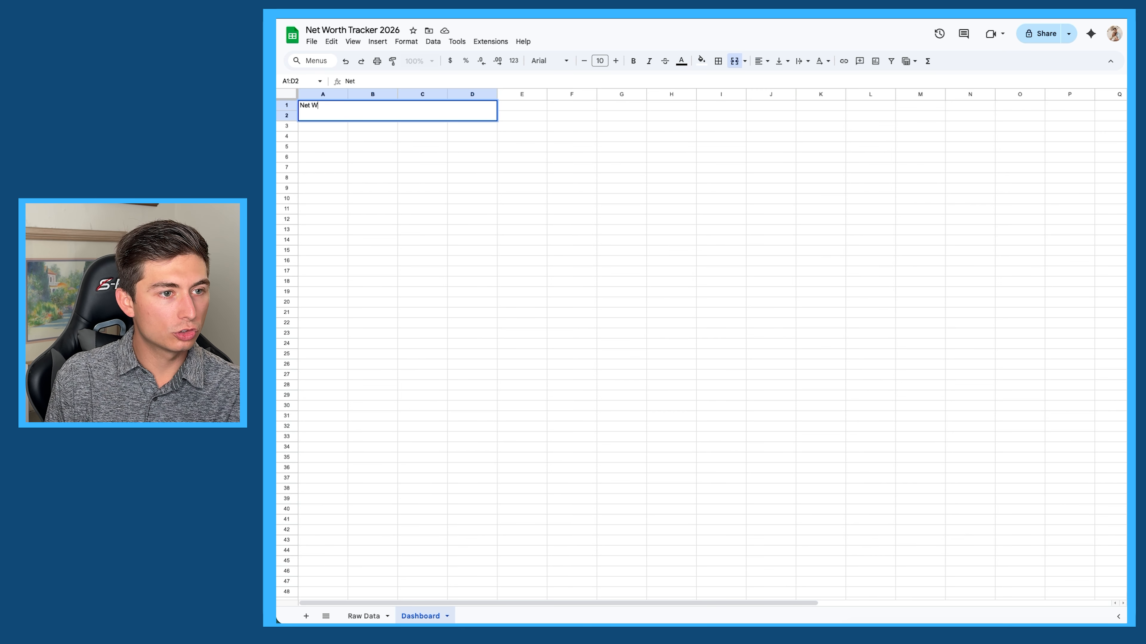
type("orth Trac")
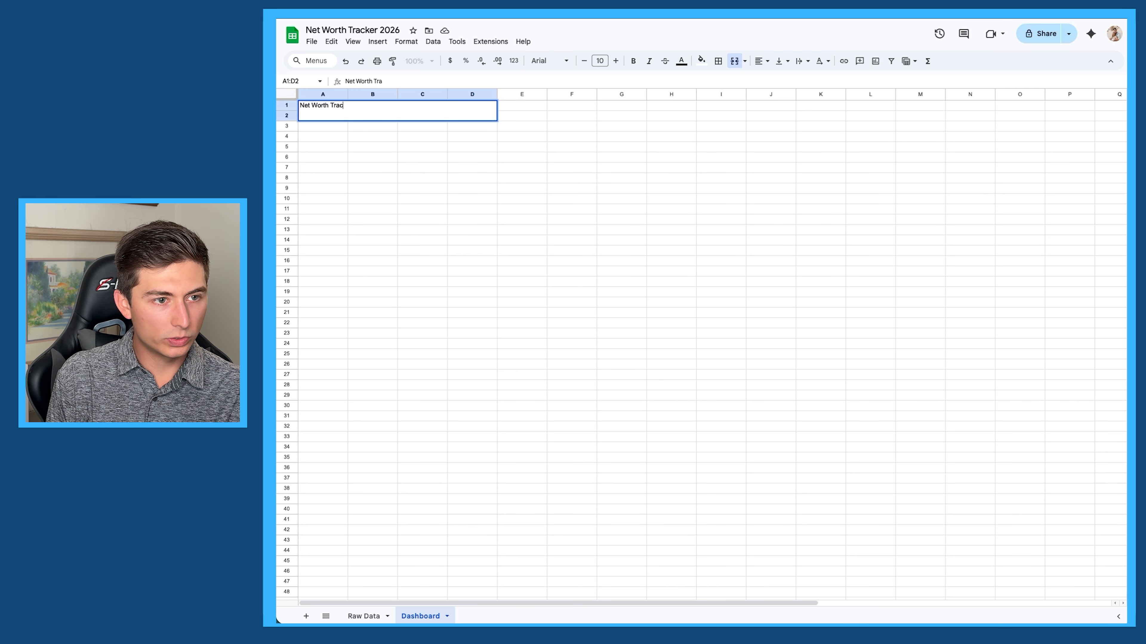
type("ker 2026")
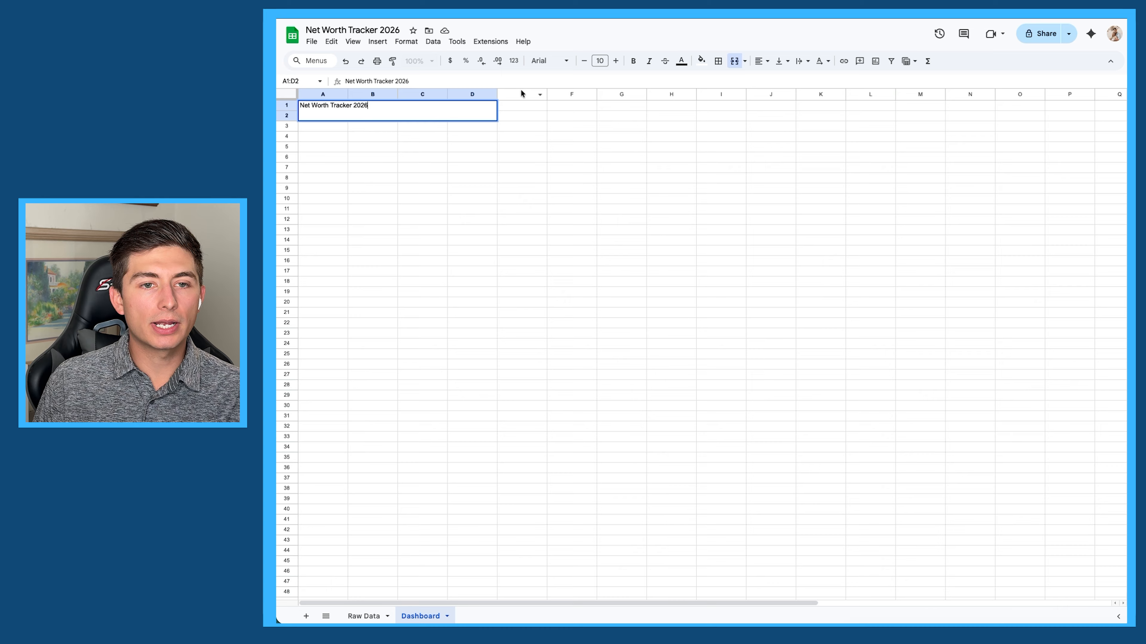
- Center the Net Worth Tracker 2026 title both vertically and horizontally in its merged cell
left_click(780, 63)
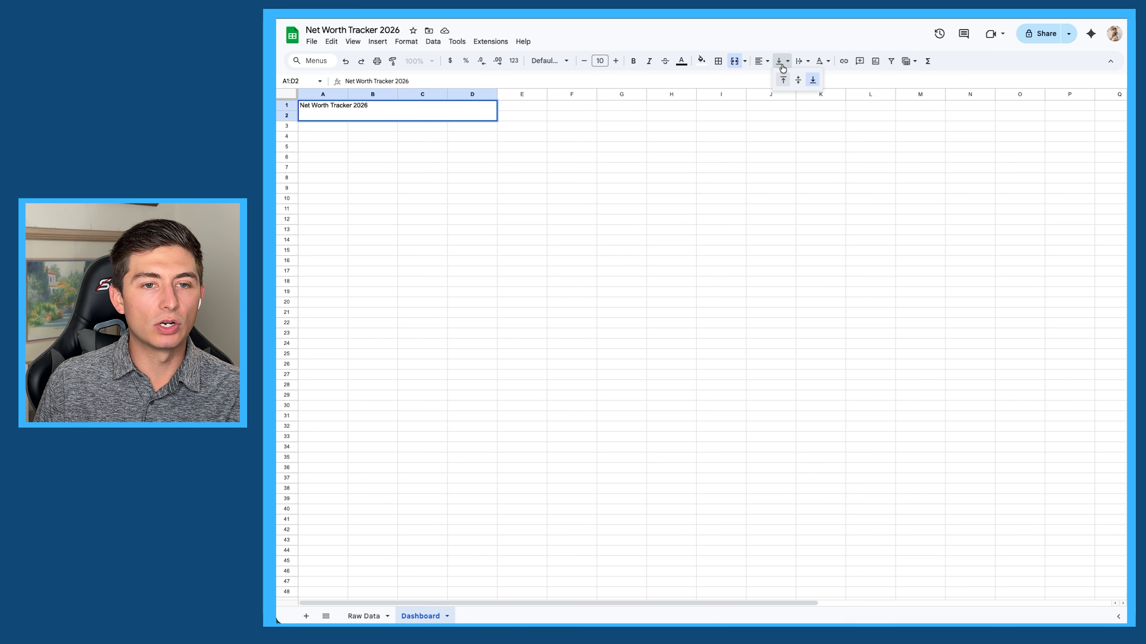
left_click(796, 80)
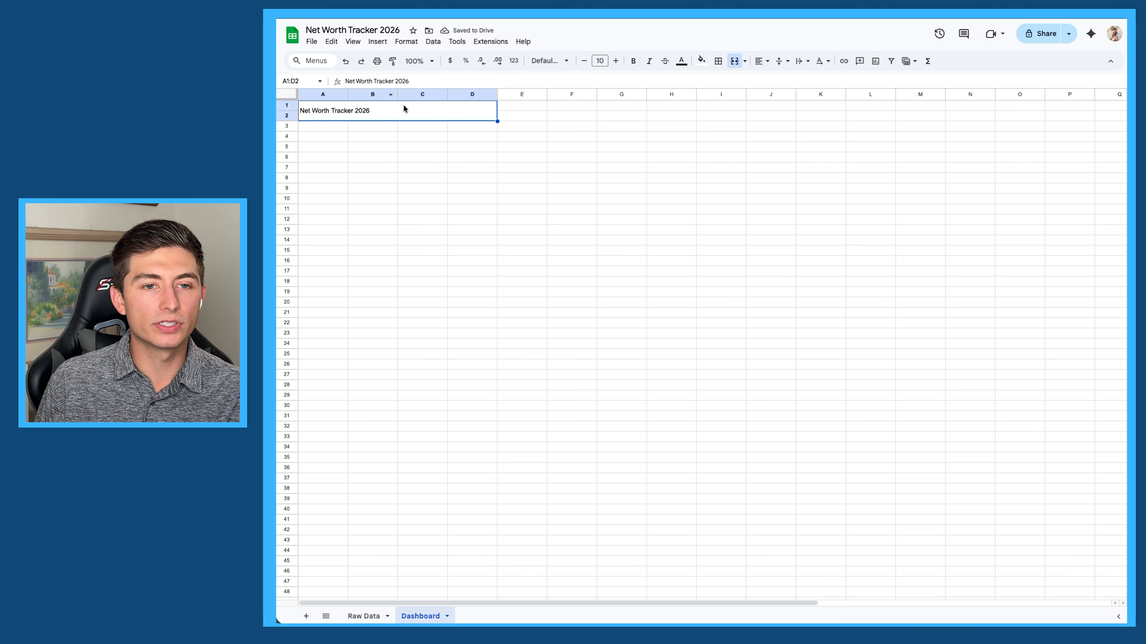
left_click(761, 61)
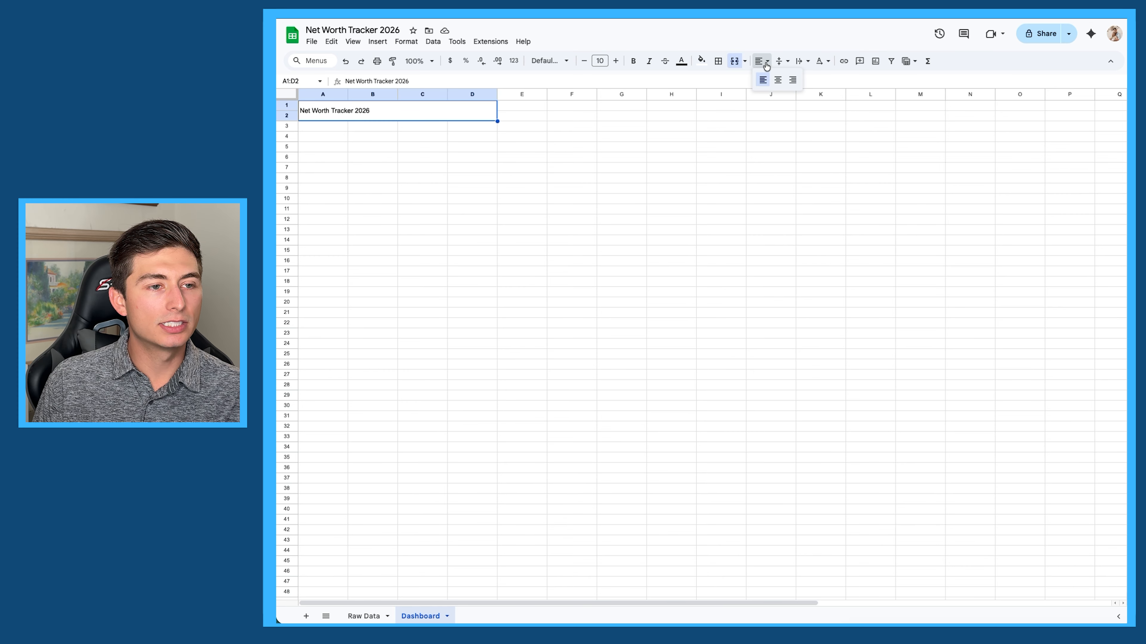
left_click(776, 82)
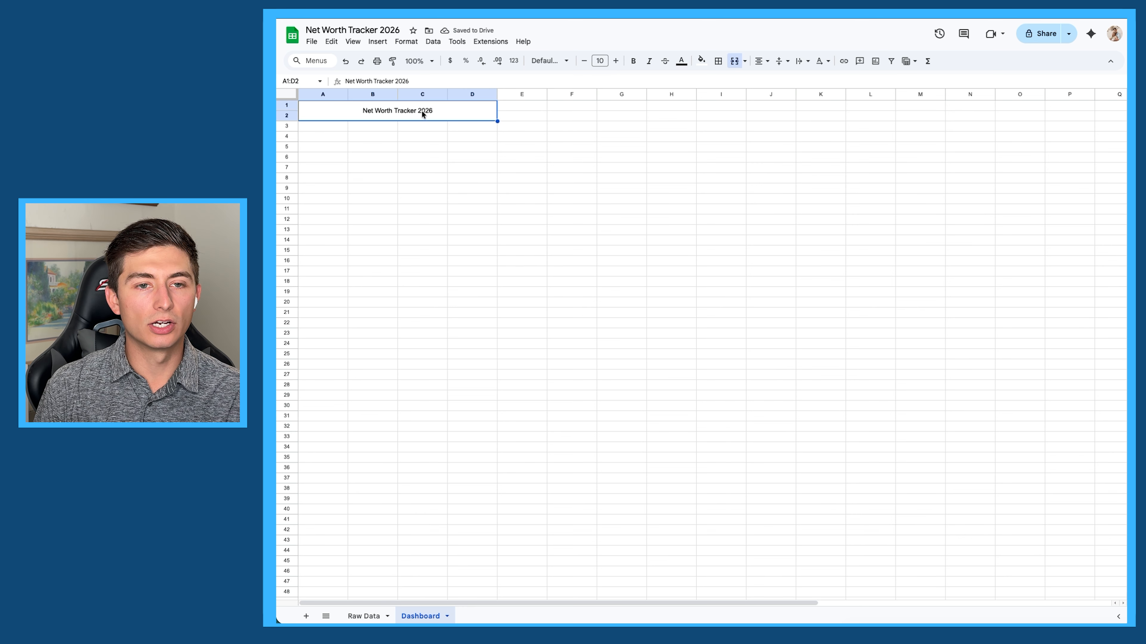
left_click(760, 66)
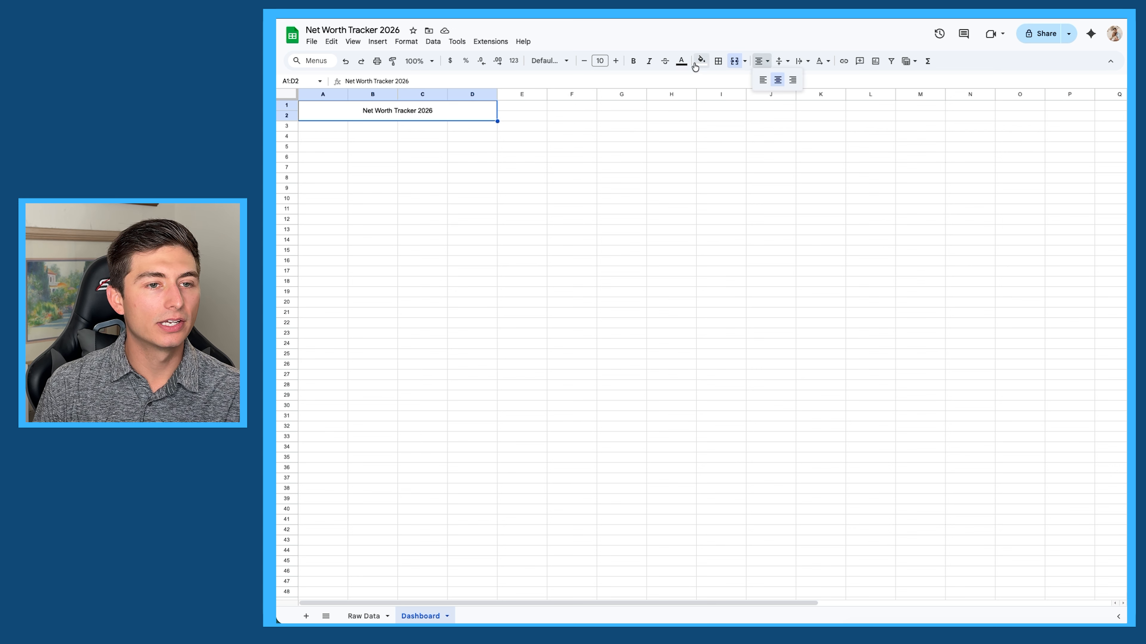
- Set the dashboard title to font size 20 and make it bold
left_click(615, 60)
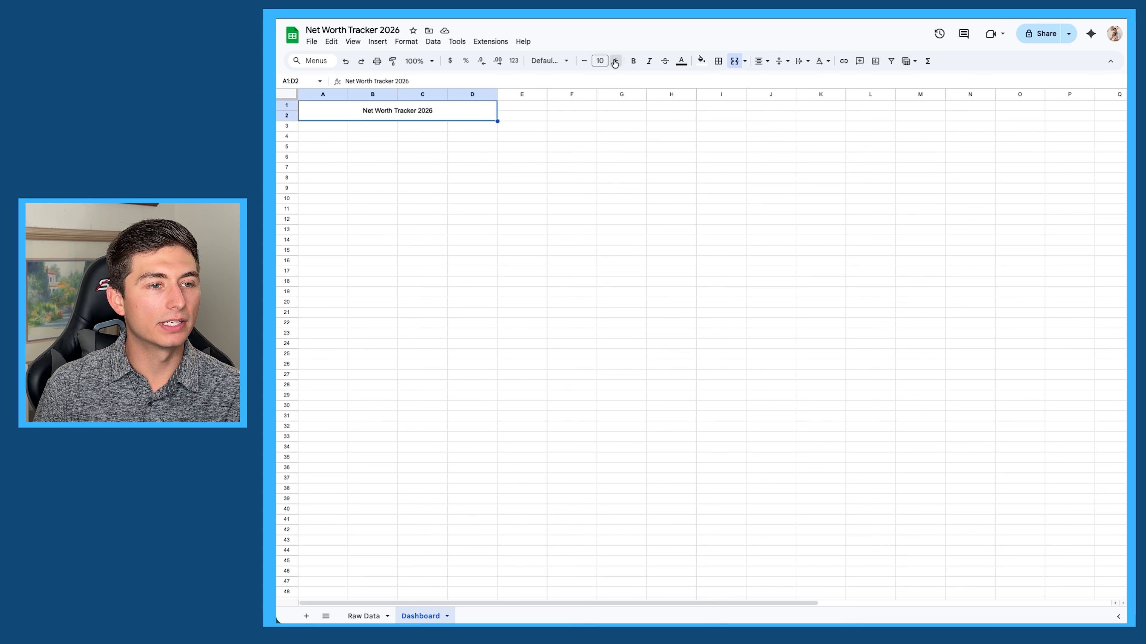
left_click(615, 61)
left_click(616, 61)
left_click(615, 61)
left_click(615, 61)
left_click(615, 61)
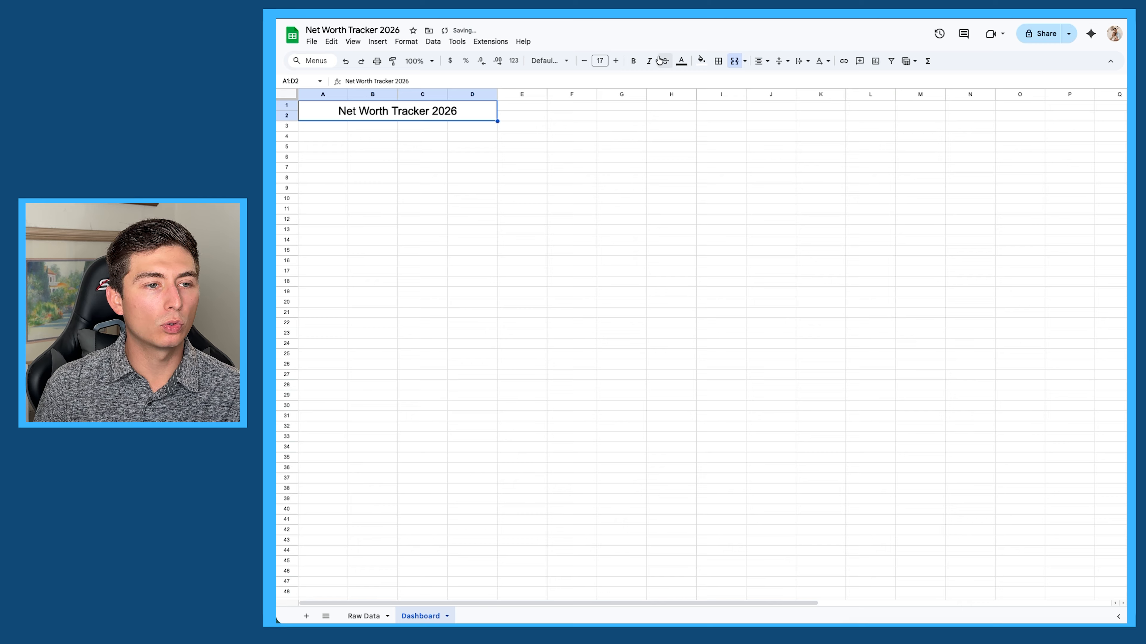
left_click(615, 61)
left_click(633, 61)
left_click(615, 61)
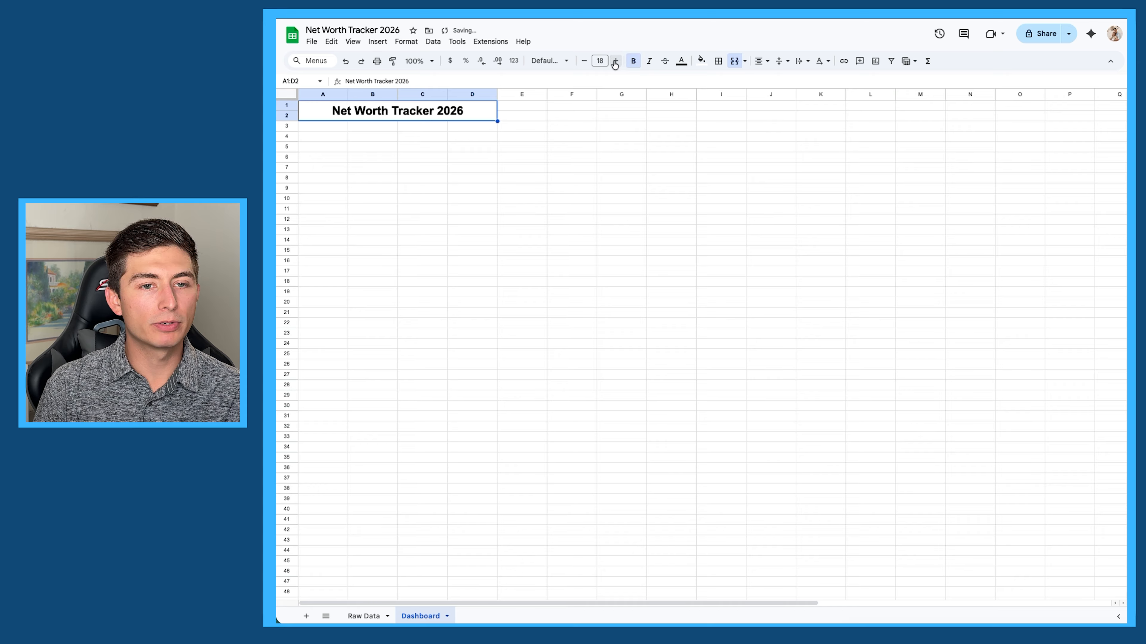
left_click(615, 61)
left_click(616, 61)
- Give the dashboard title white text on a cornflower blue fill
left_click(681, 61)
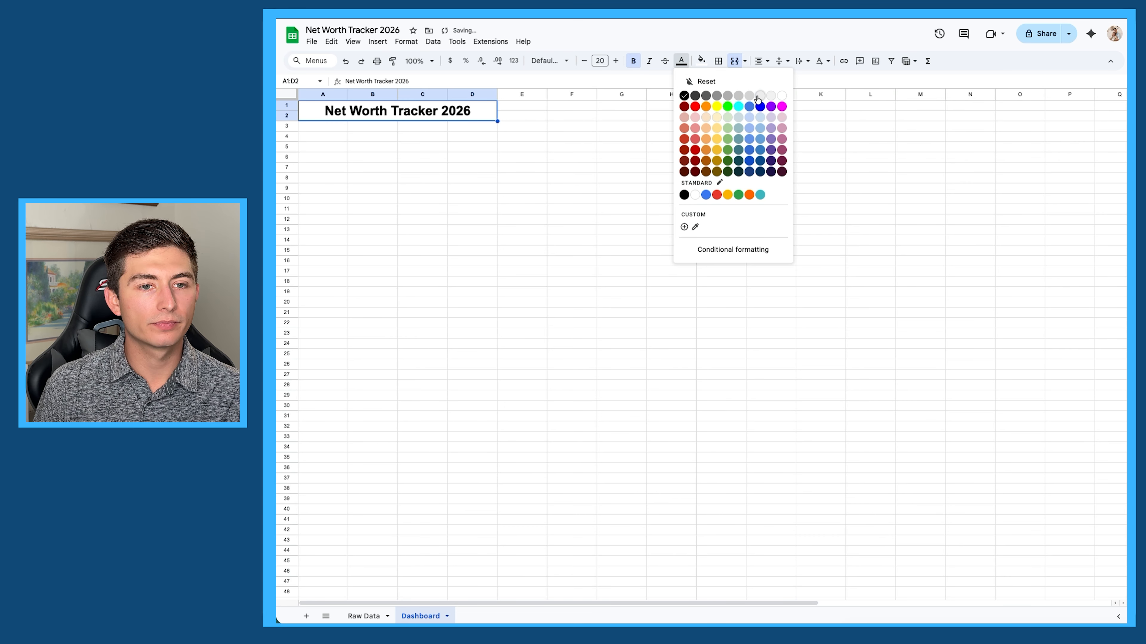
left_click(780, 96)
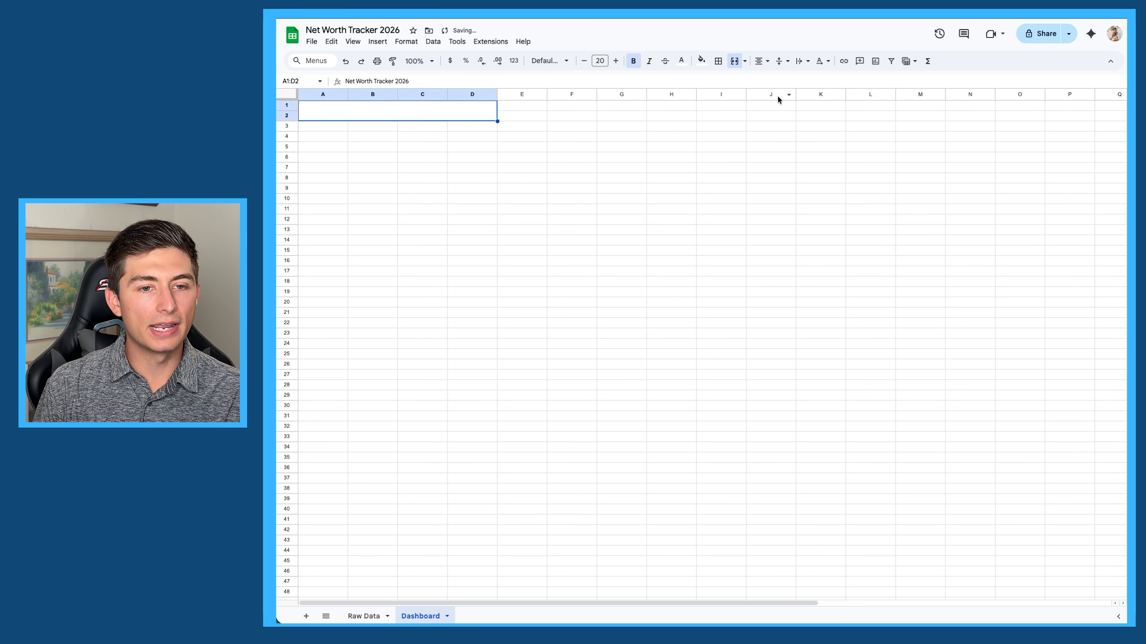
left_click(708, 63)
left_click(769, 137)
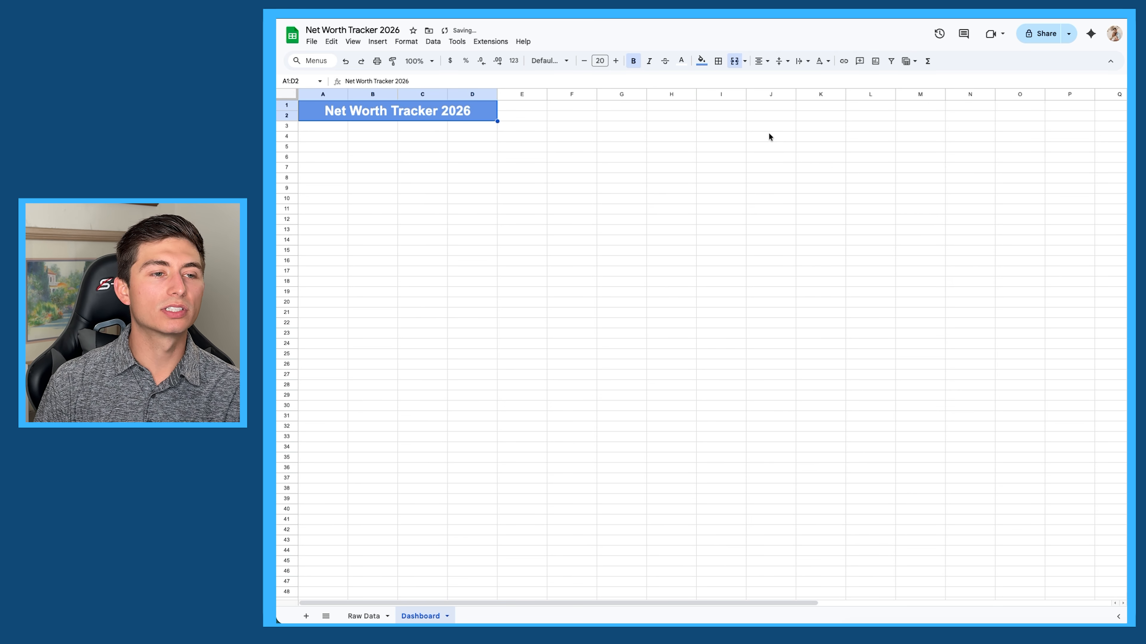
- Merge A3:B4 and C3:D4 into two separate header cells below the title
left_click_drag(323, 126, 372, 138)
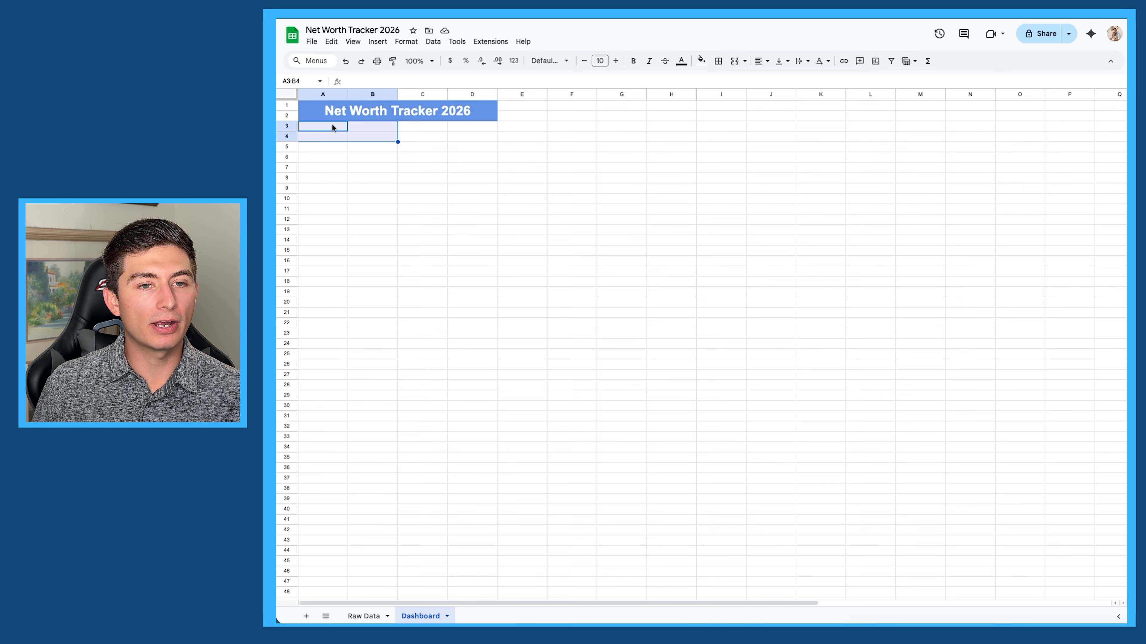
left_click(734, 62)
left_click_drag(436, 130, 491, 137)
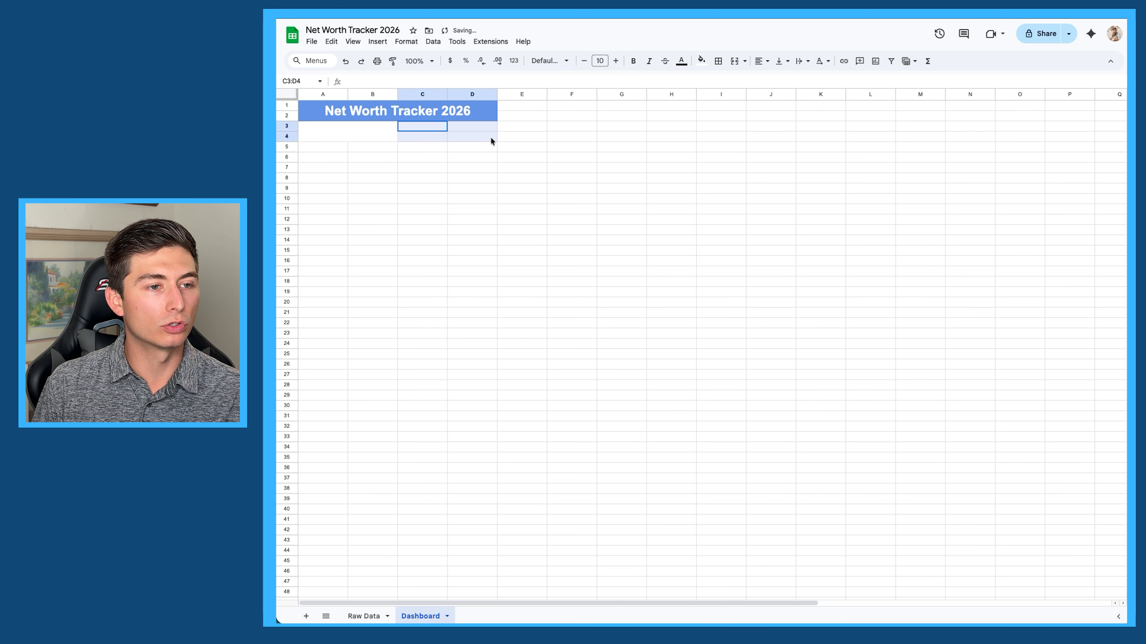
left_click(734, 62)
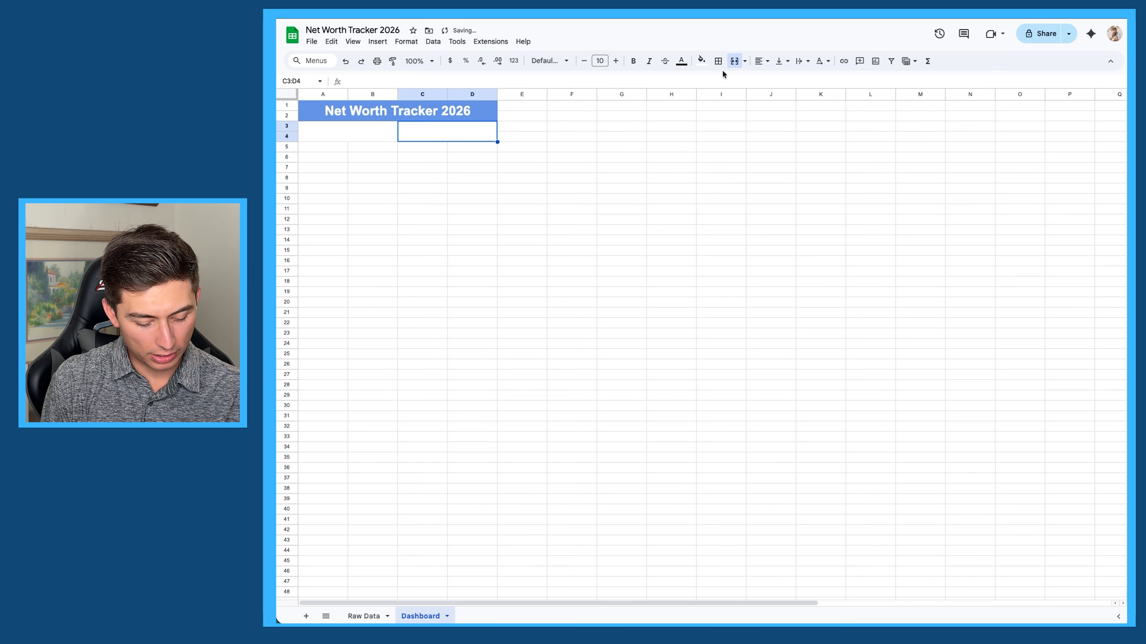
- Enter the headers ASSETS in the merged A3:B4 cell and DEBTS in the merged C3:D4 cell
double_click(377, 137)
type("ASSETS")
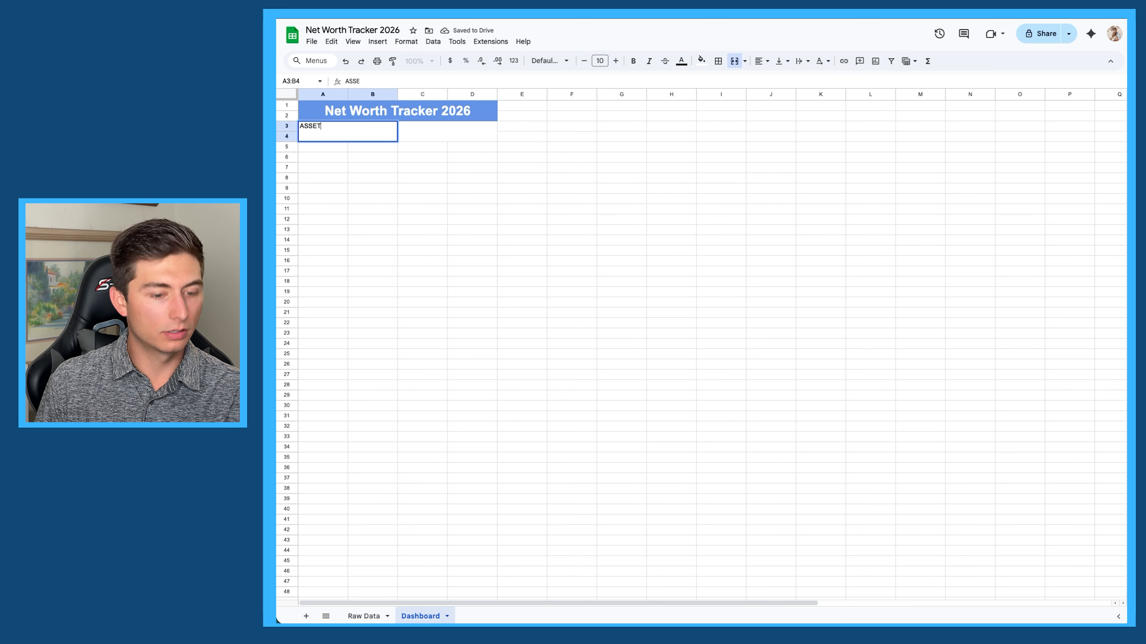
double_click(425, 133)
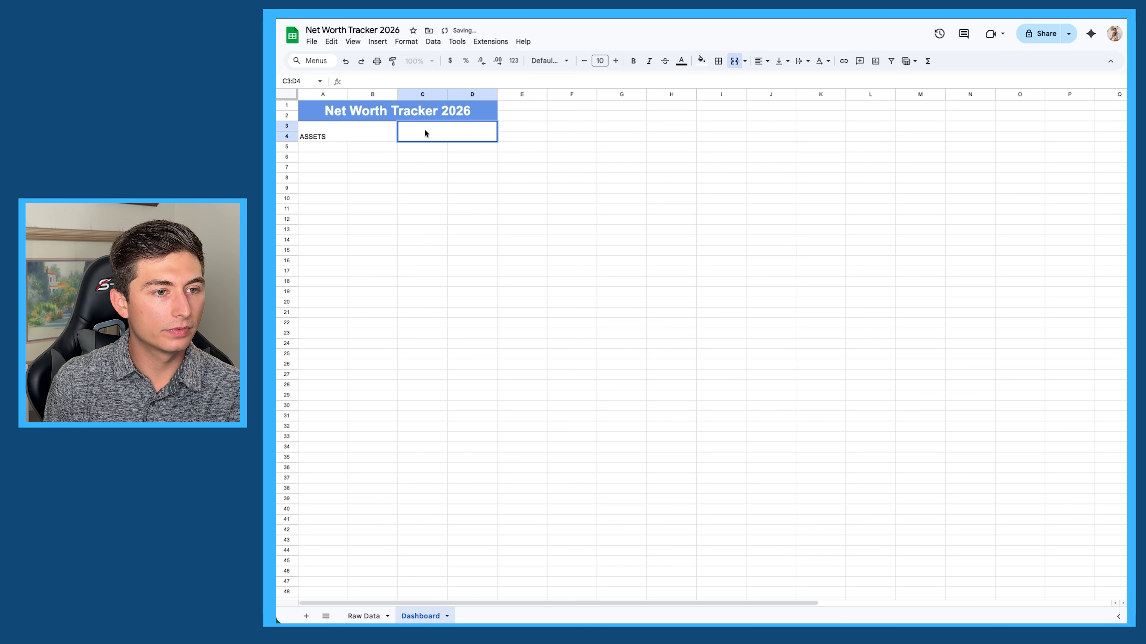
type("DEBTS")
key("Return")
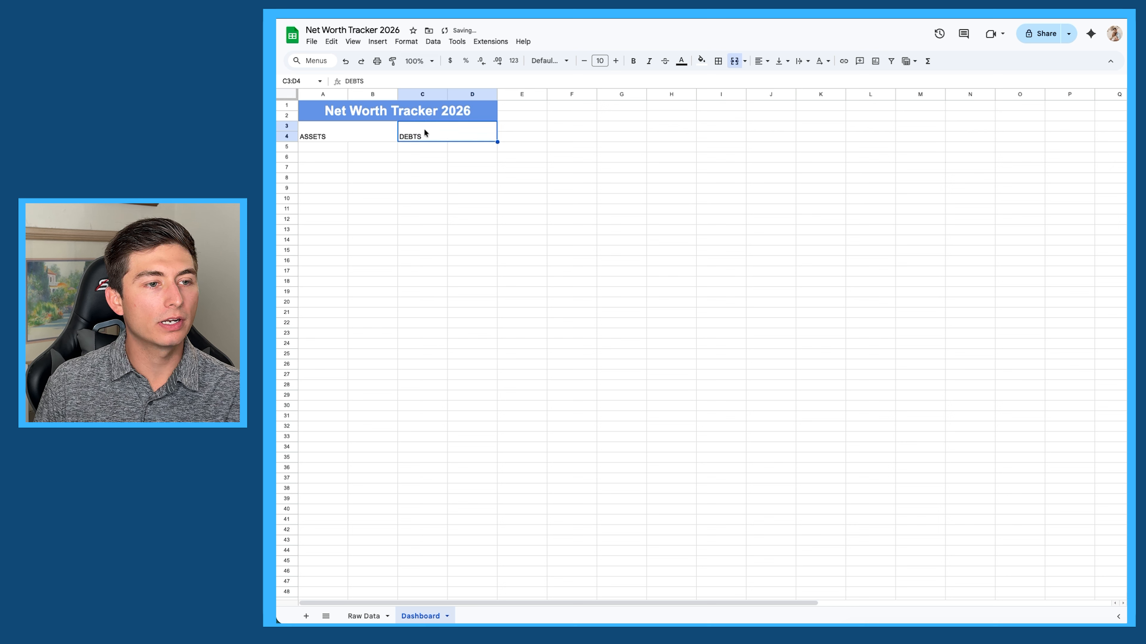
- Center the ASSETS header vertically and horizontally in its merged cell
left_click(350, 137)
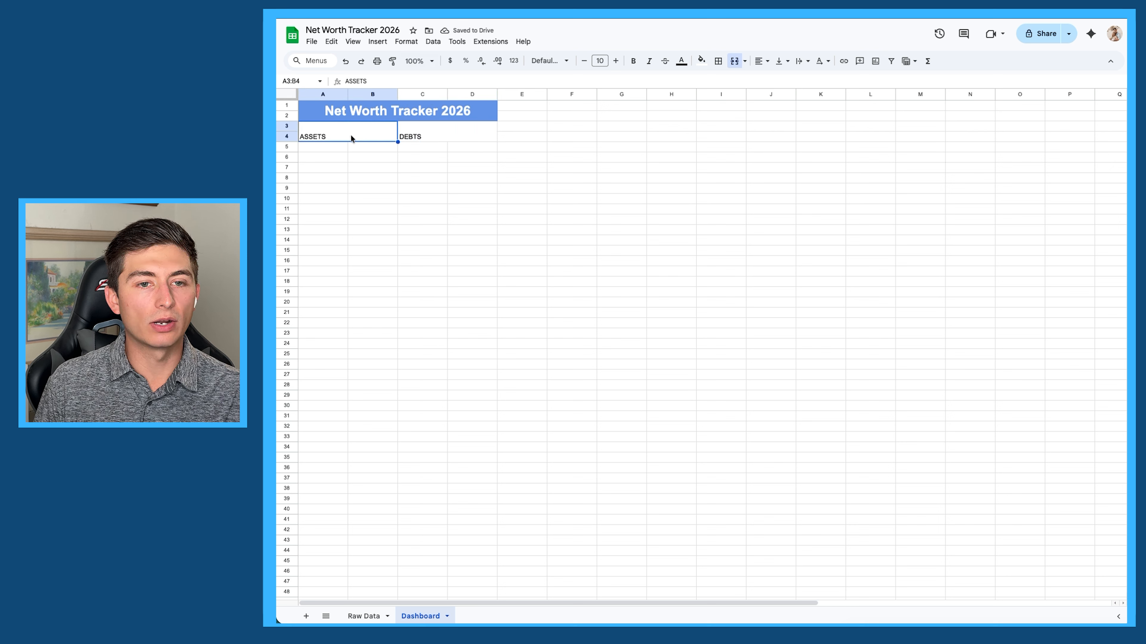
left_click(782, 65)
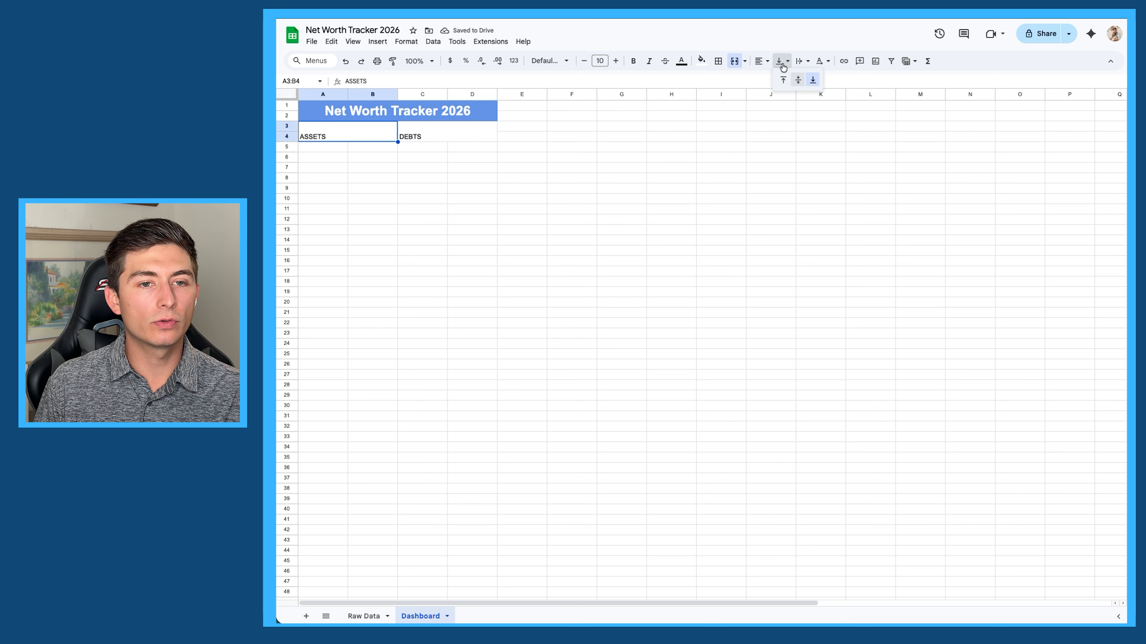
left_click(797, 80)
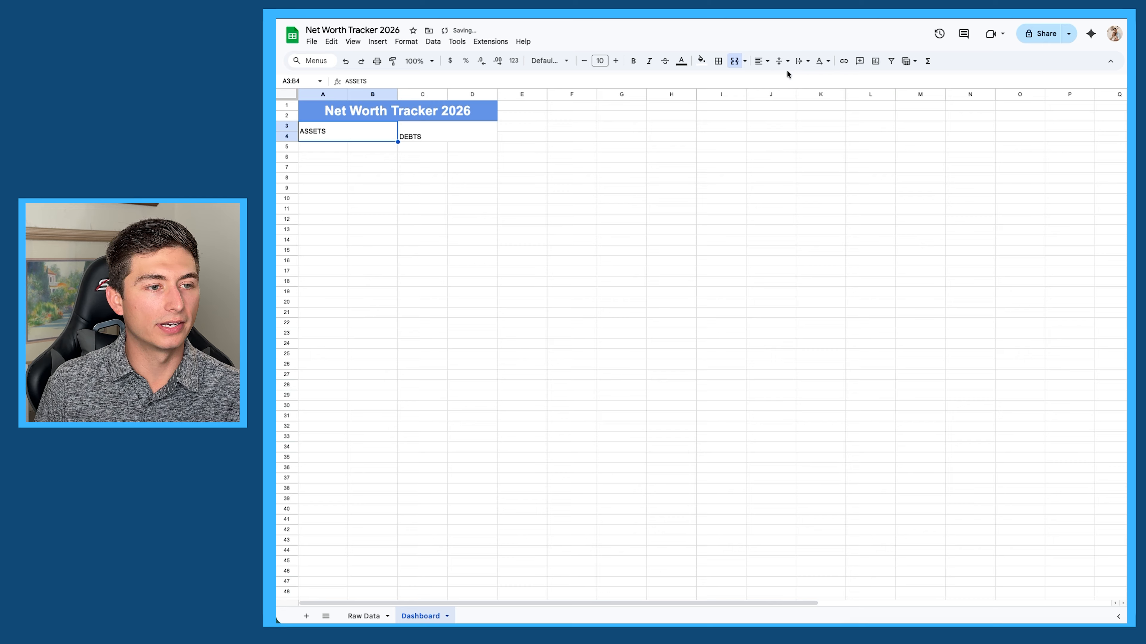
left_click(758, 66)
left_click(770, 78)
- Center the DEBTS header vertically and horizontally in its merged cell
left_click(470, 130)
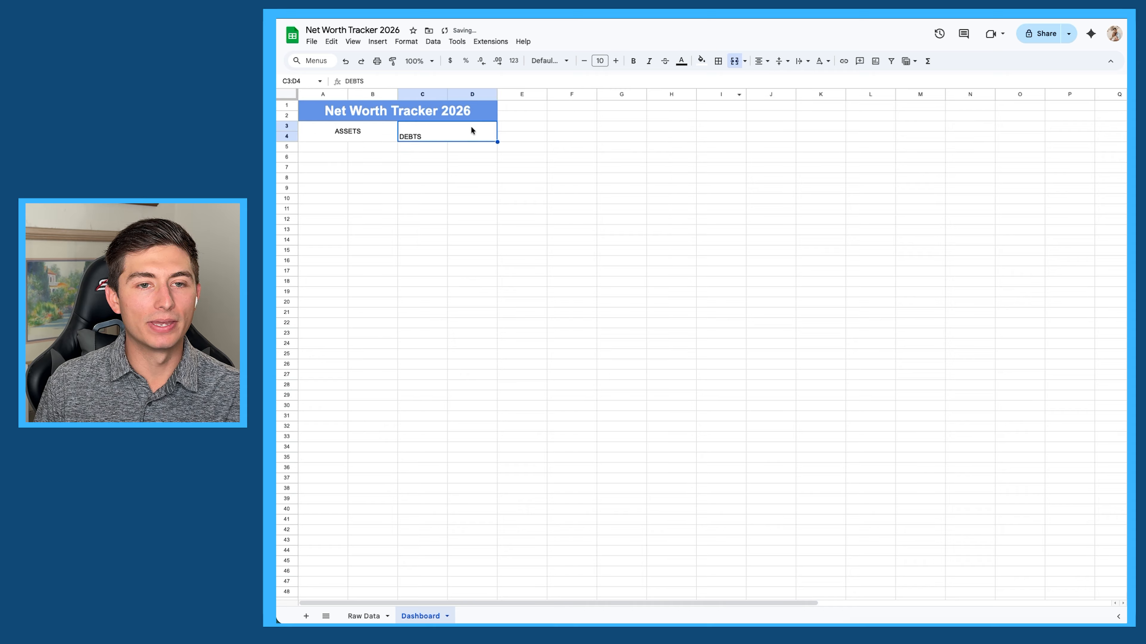
left_click(779, 61)
left_click(798, 80)
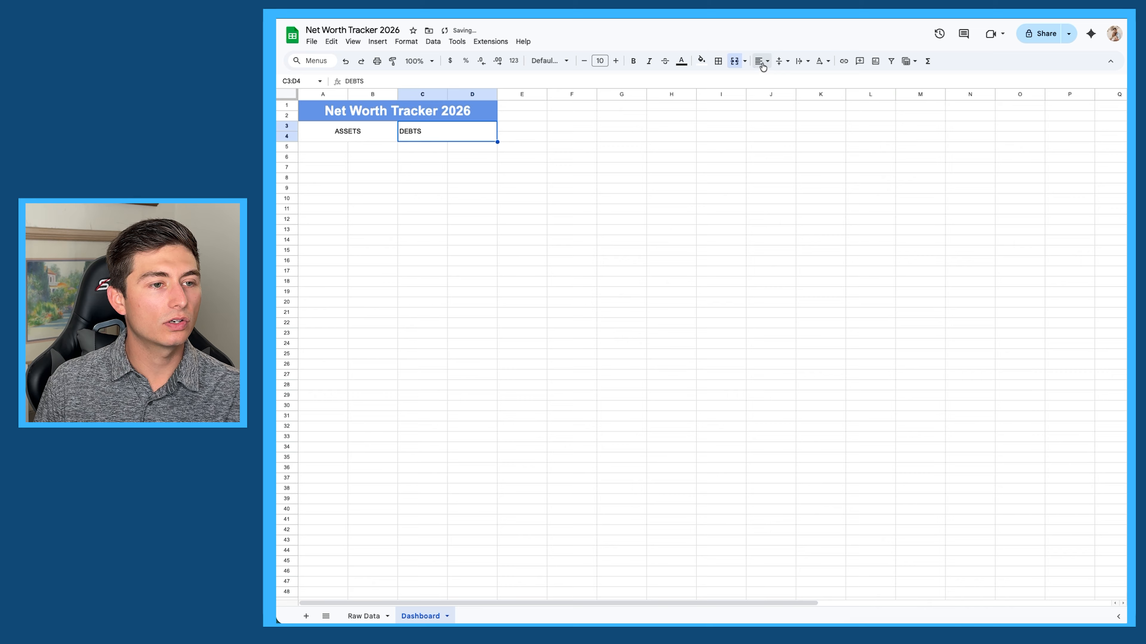
left_click(760, 61)
left_click(778, 79)
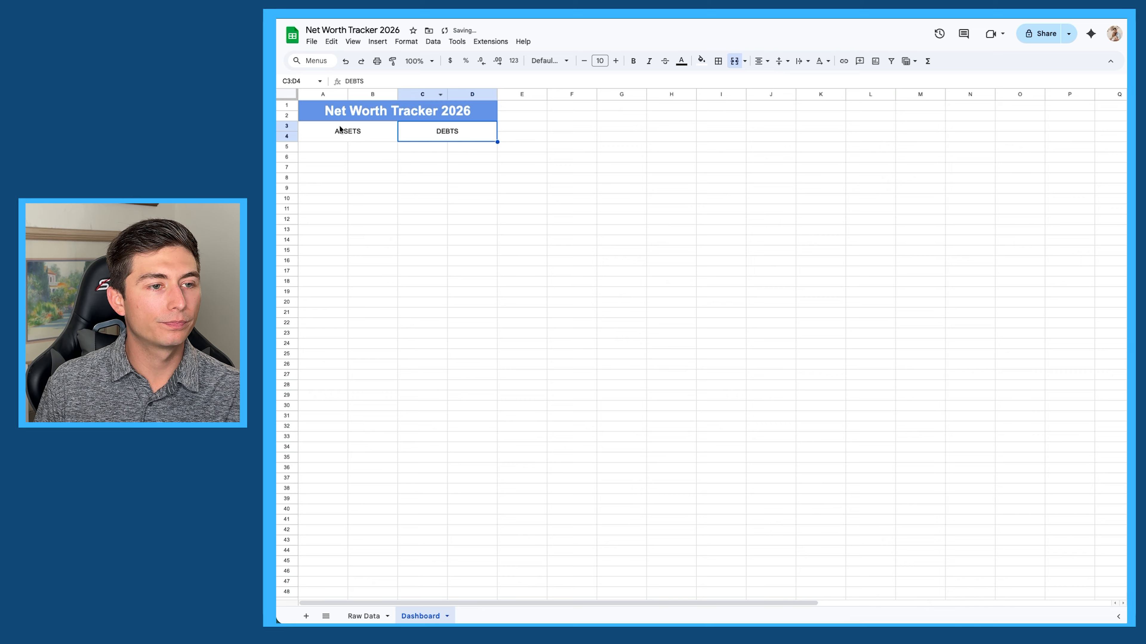
- Set the ASSETS header to font size 14 and make it bold
left_click(391, 129)
left_click(616, 61)
left_click(616, 61)
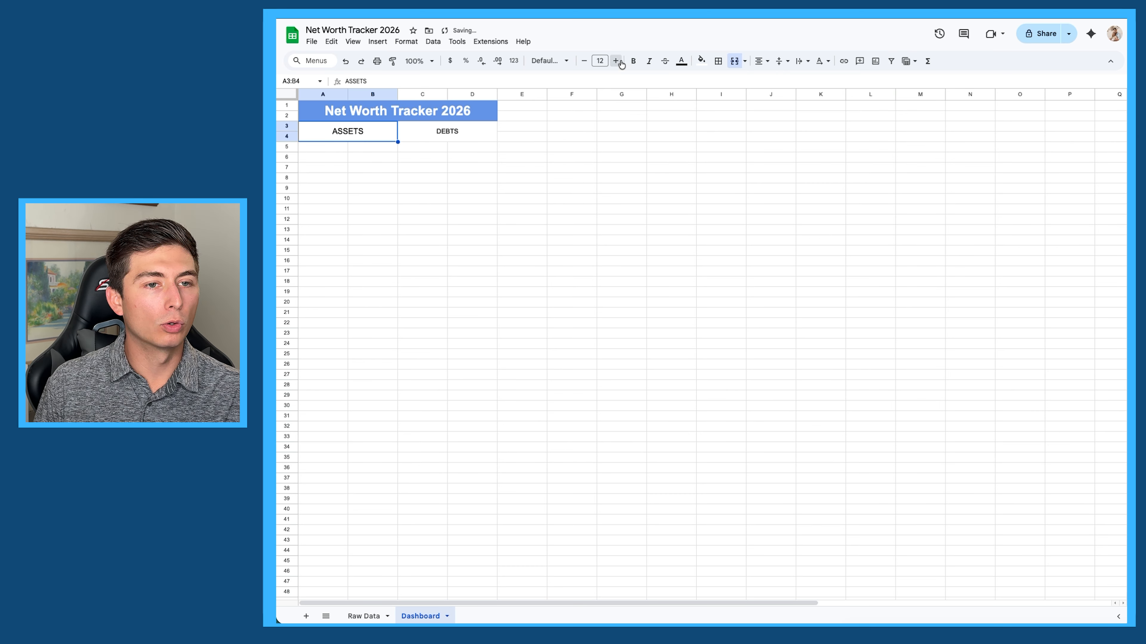
left_click(616, 61)
left_click(633, 61)
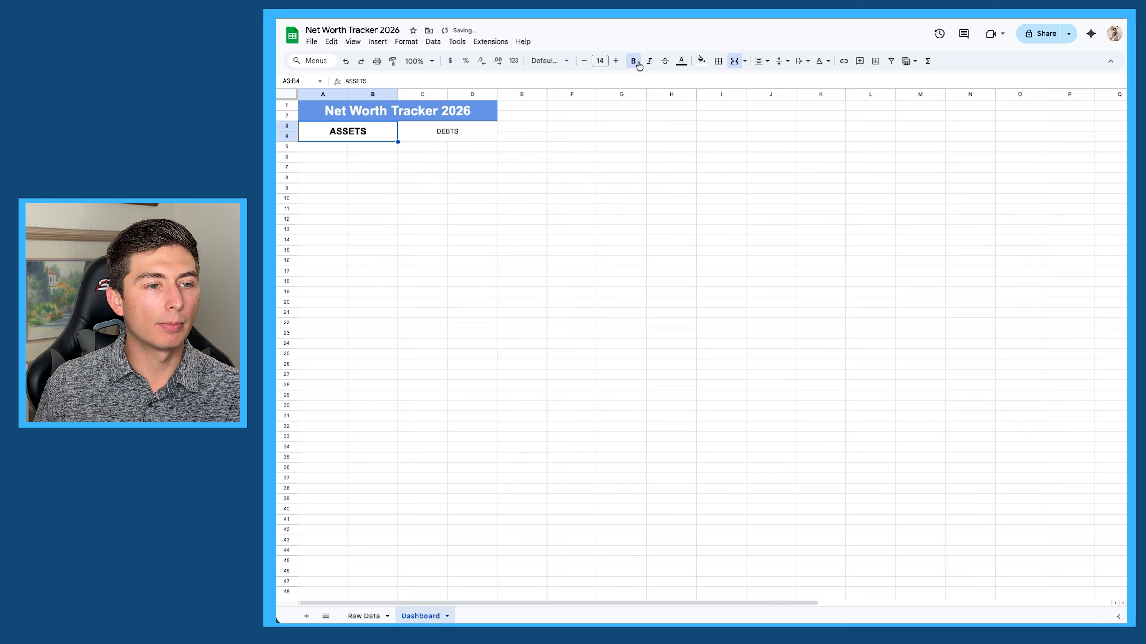
- Set the DEBTS header to font size 14 and make it bold
left_click(457, 137)
left_click(616, 61)
left_click(616, 60)
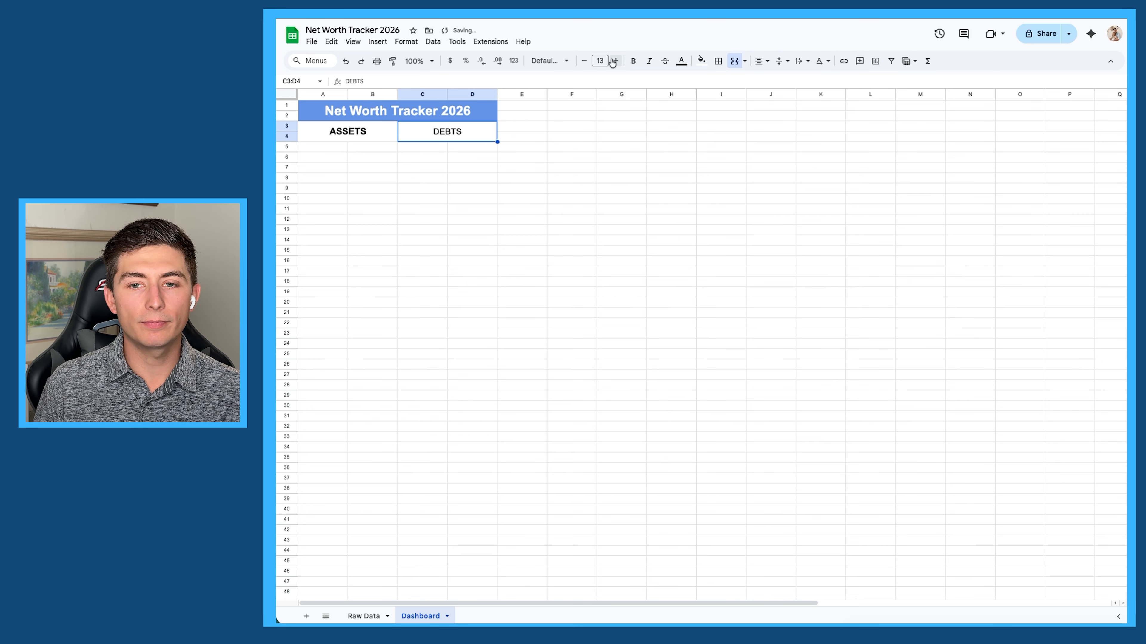
left_click(615, 61)
left_click(633, 61)
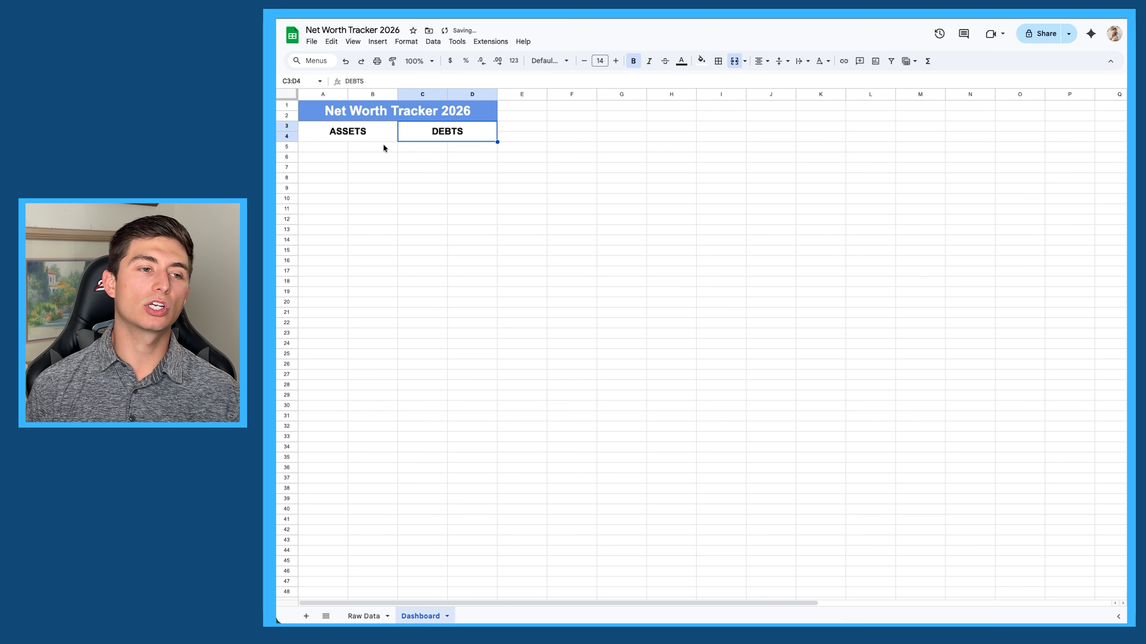
- Enter the label Savings in cell A5 under the ASSETS header
left_click(328, 149)
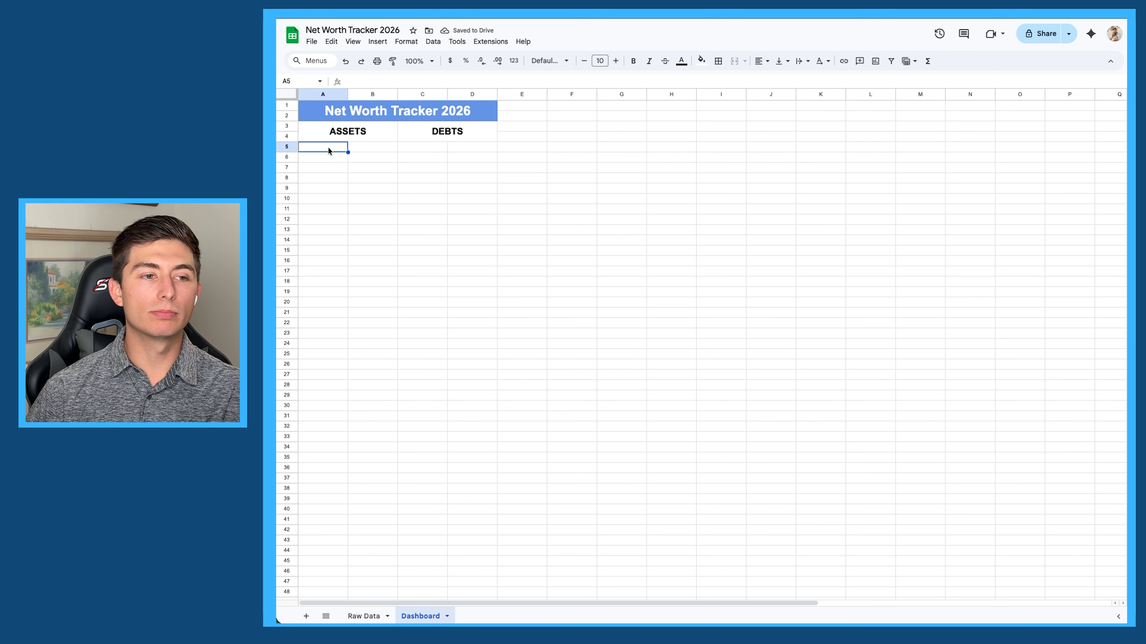
double_click(328, 149)
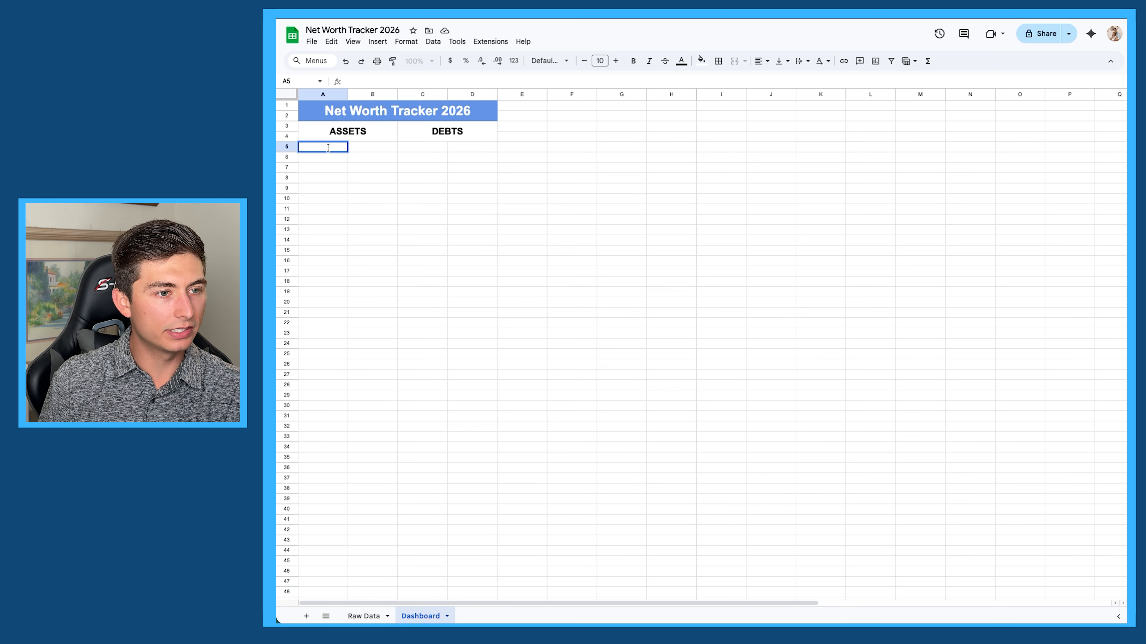
type("Savings")
- Link cell A6 under ASSETS to the Roth IRA label in cell A4 of the Raw Data sheet
double_click(329, 161)
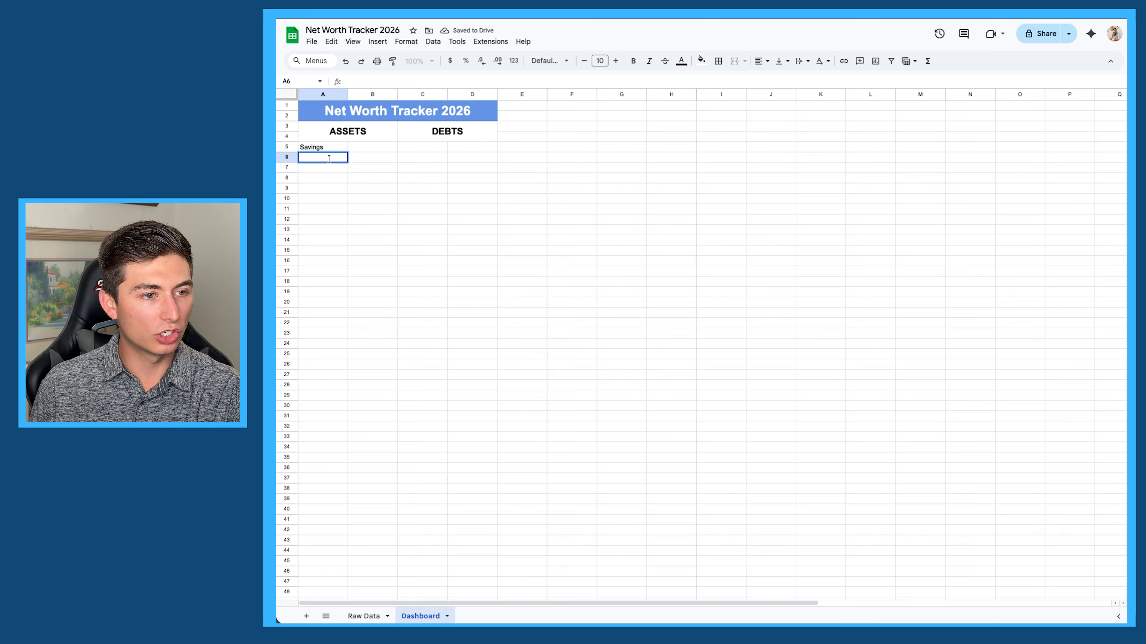
type("=")
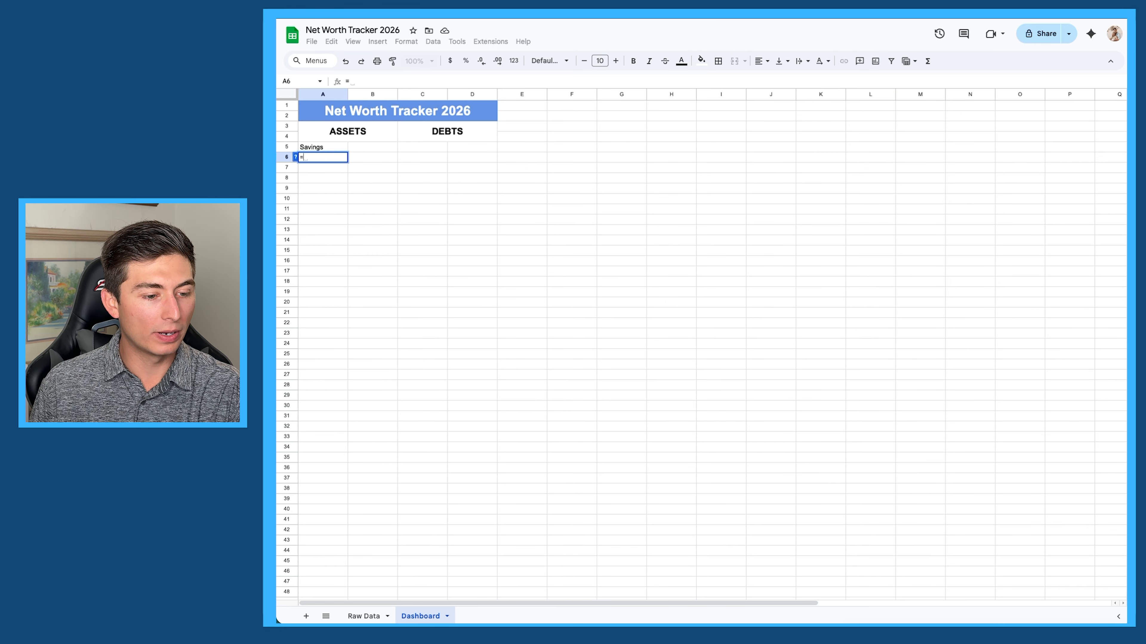
left_click(364, 616)
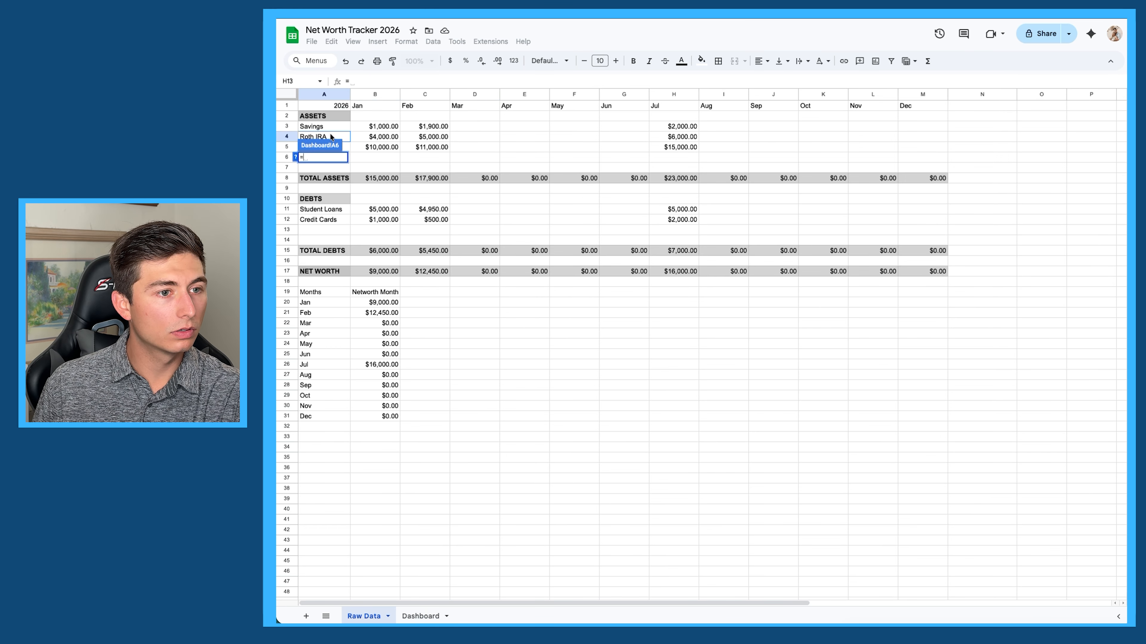
left_click(331, 137)
key("Return")
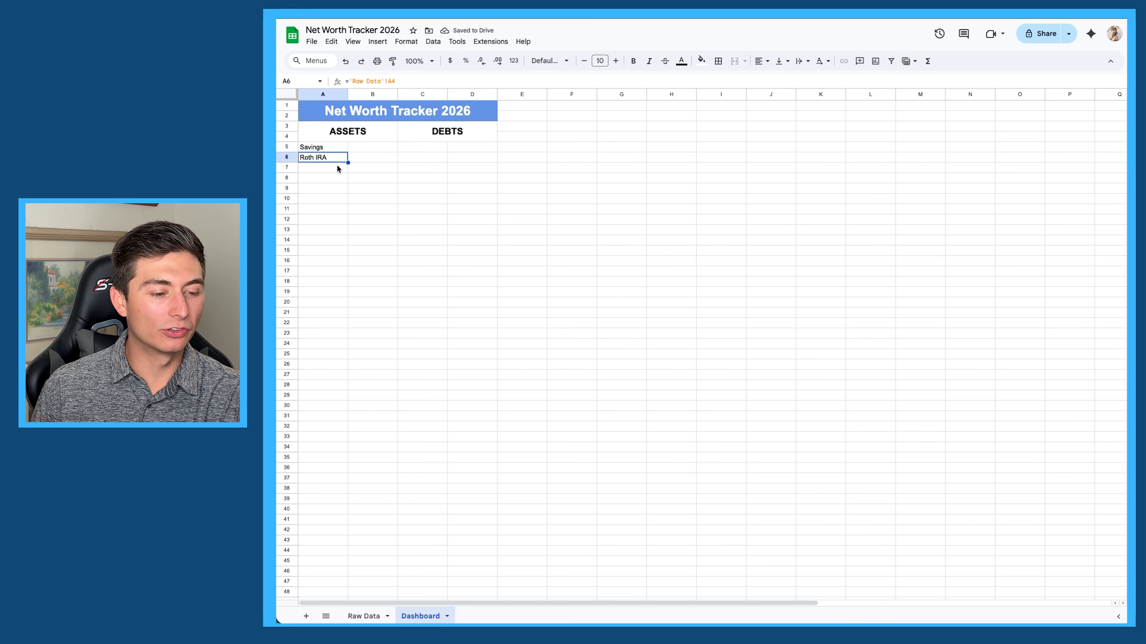
- Move the Dashboard sheet ahead of Raw Data and enter the label 401k in cell A7
left_click(381, 615)
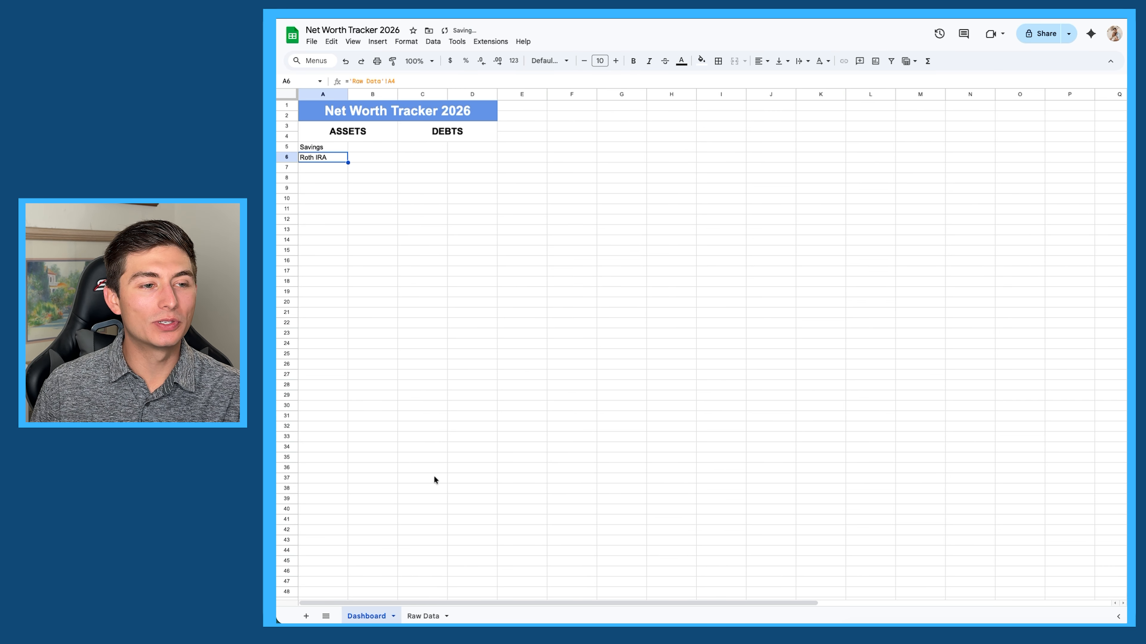
double_click(317, 168)
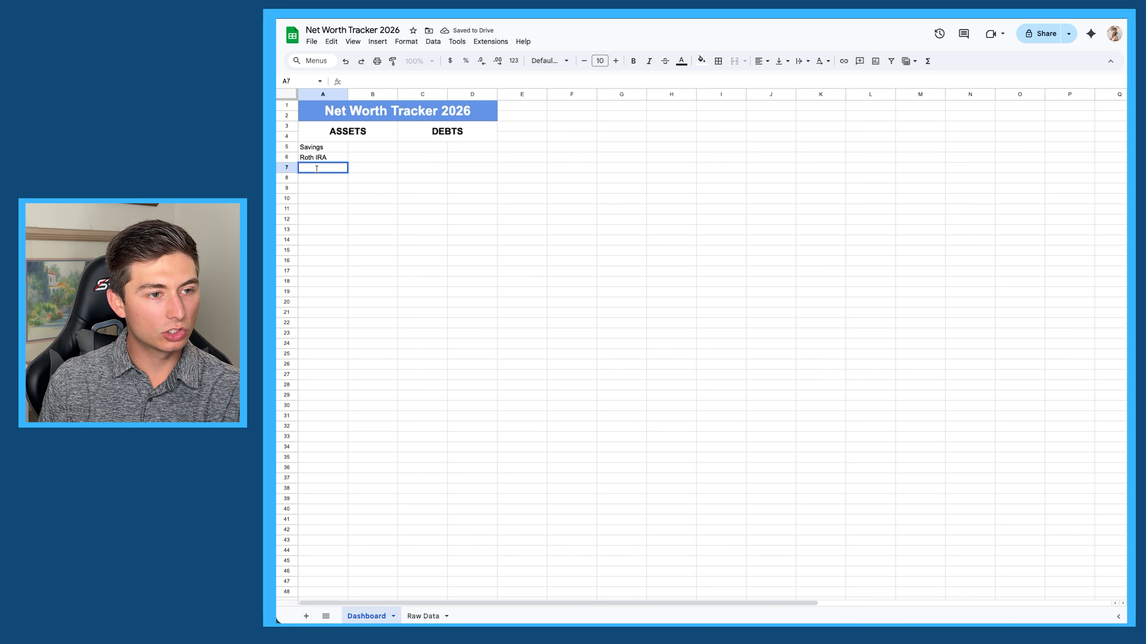
type("401k")
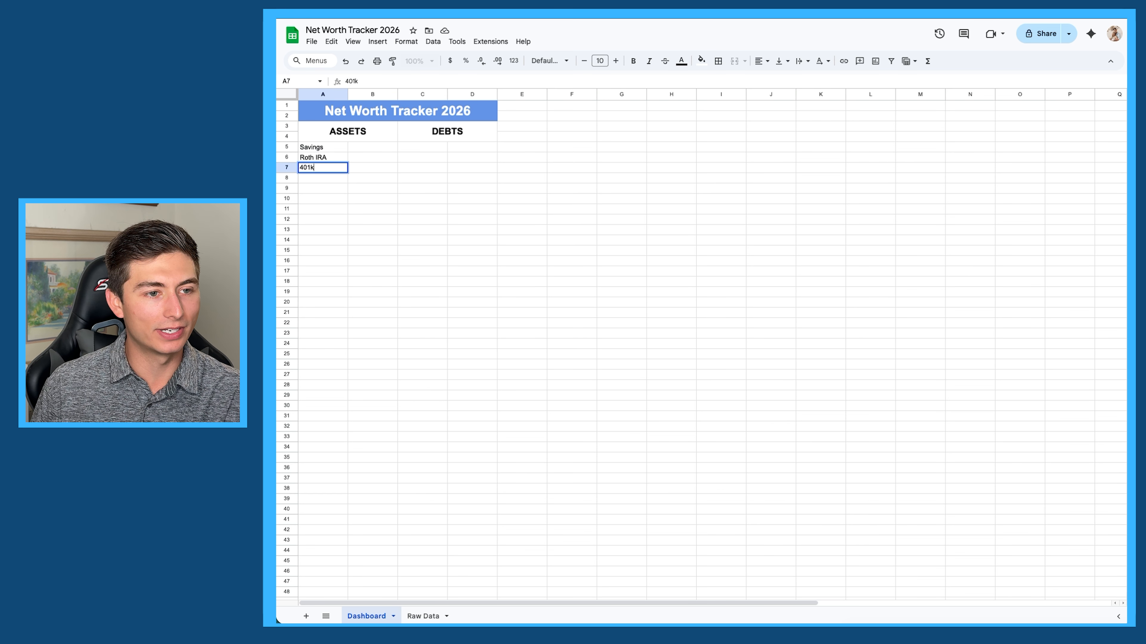
- Link cell C5 under DEBTS to the Student Loans label in cell A11 of the Raw Data sheet
left_click(431, 147)
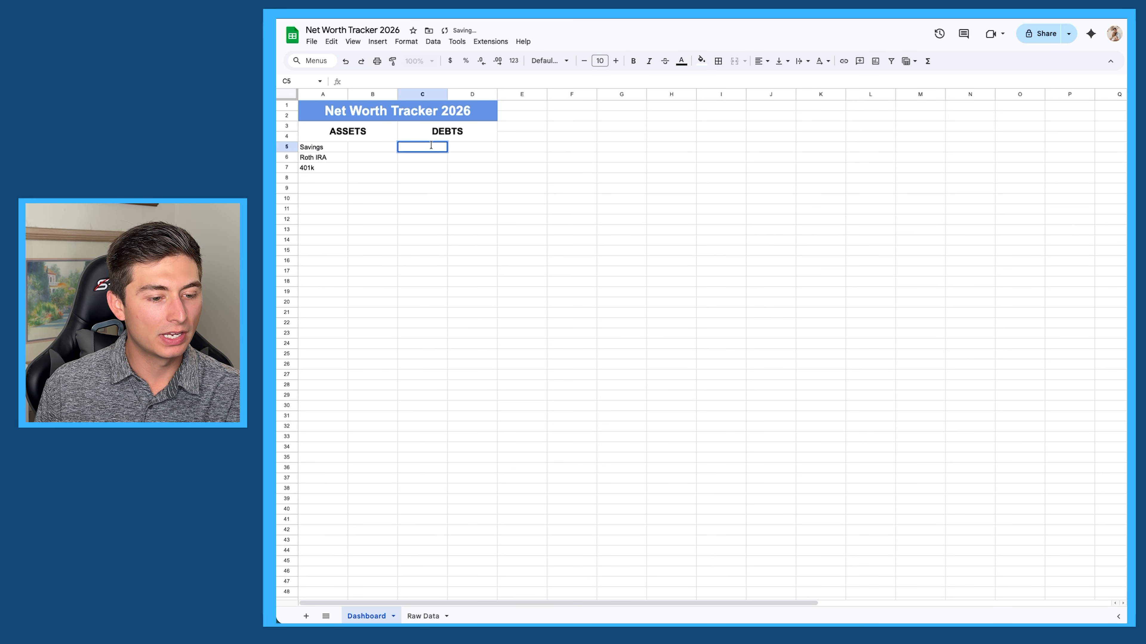
type("=")
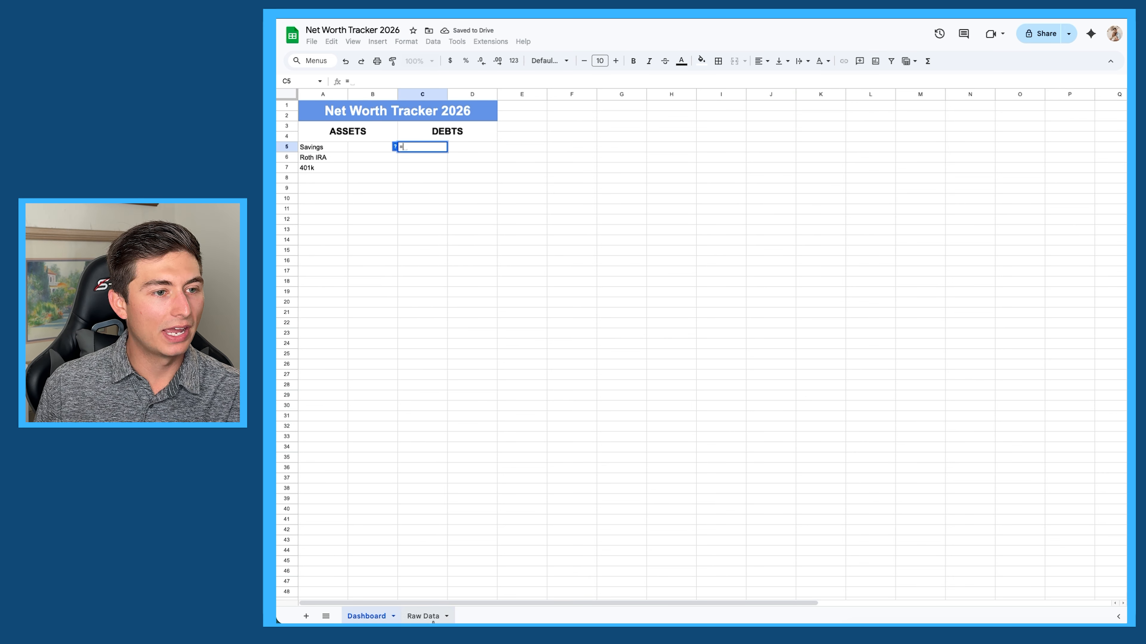
left_click(431, 619)
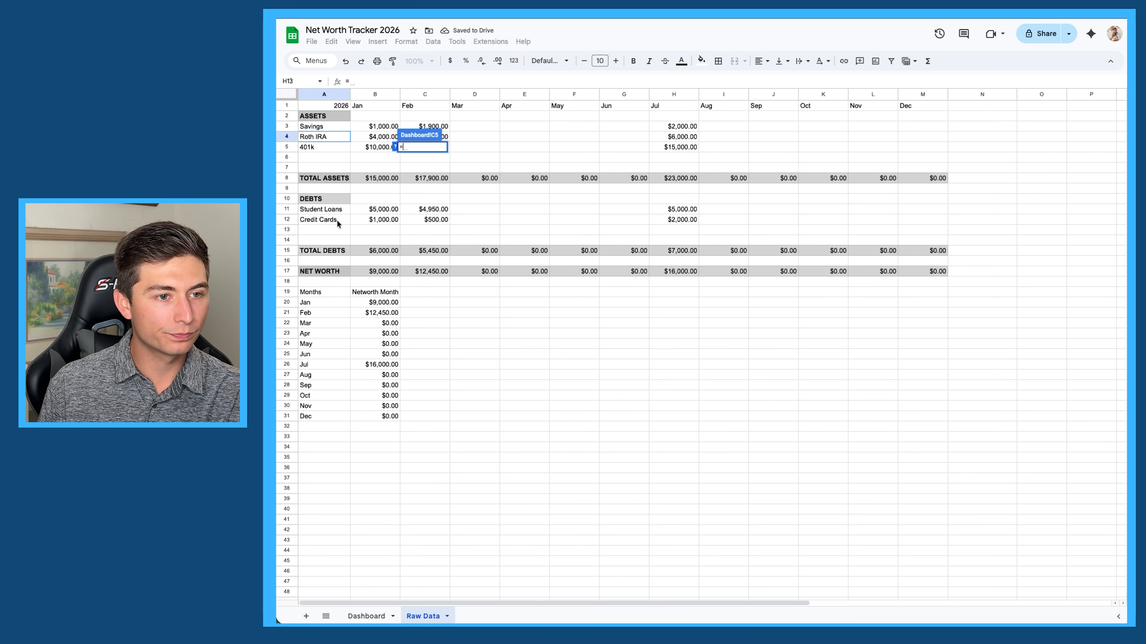
left_click(328, 214)
key("Return")
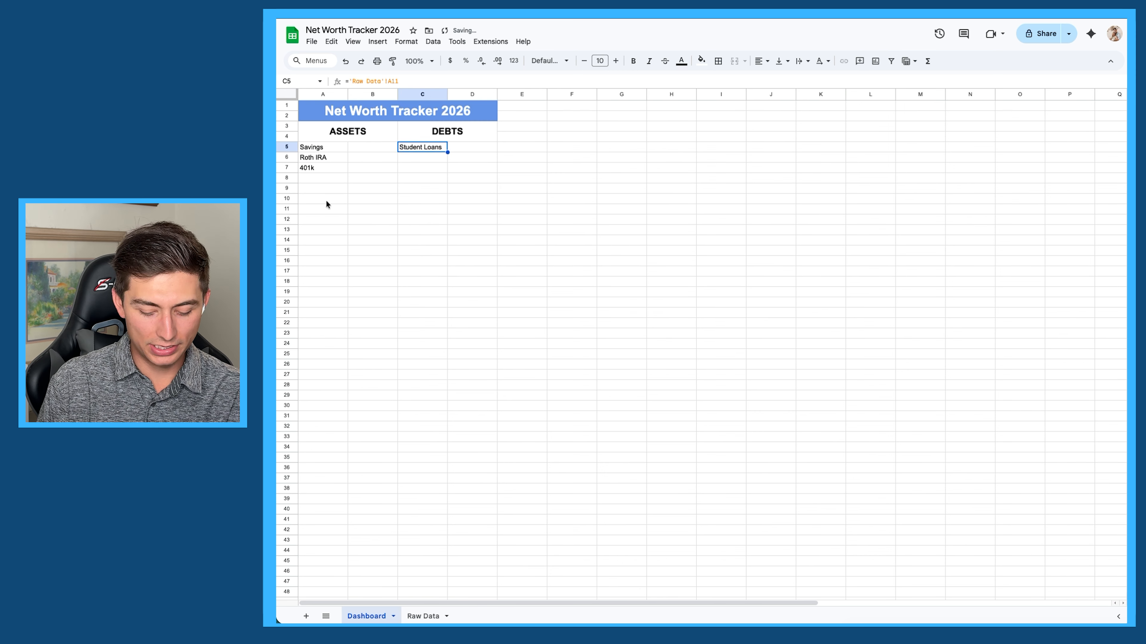
- Link cell C6 under DEBTS to the Credit Cards label in cell A12 of the Raw Data sheet
left_click(431, 158)
type("=")
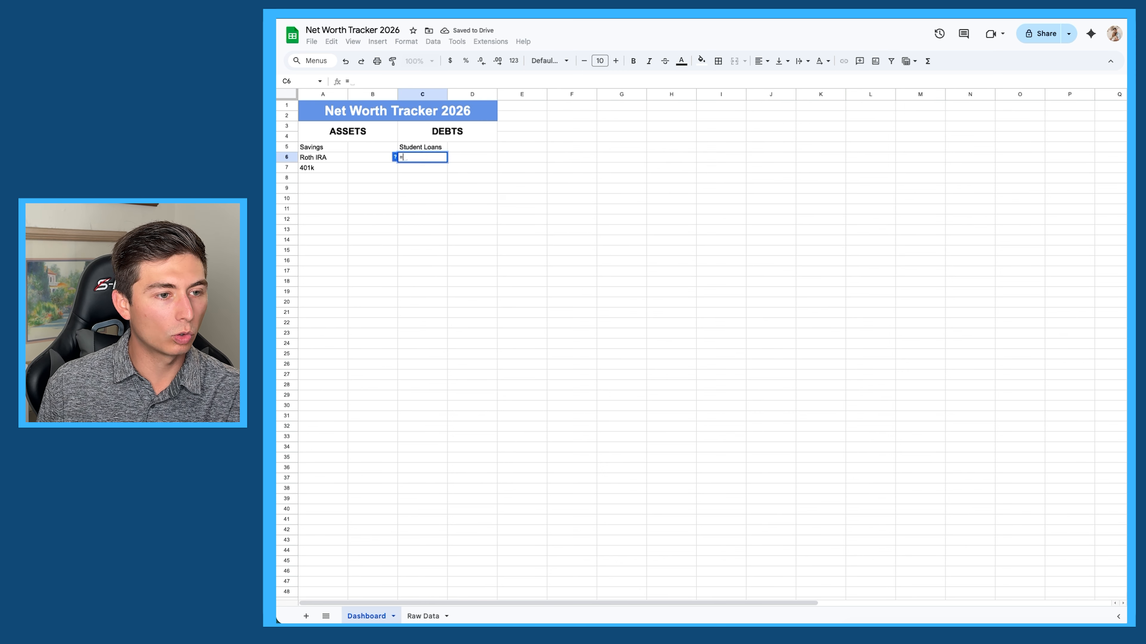
left_click(423, 616)
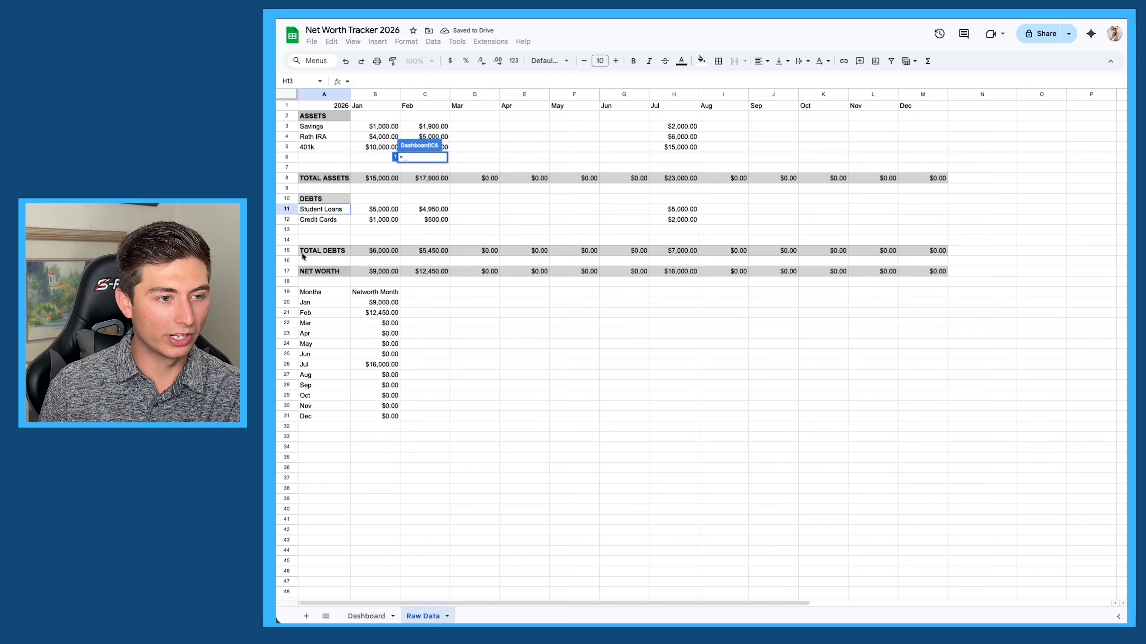
left_click(322, 220)
key("Return")
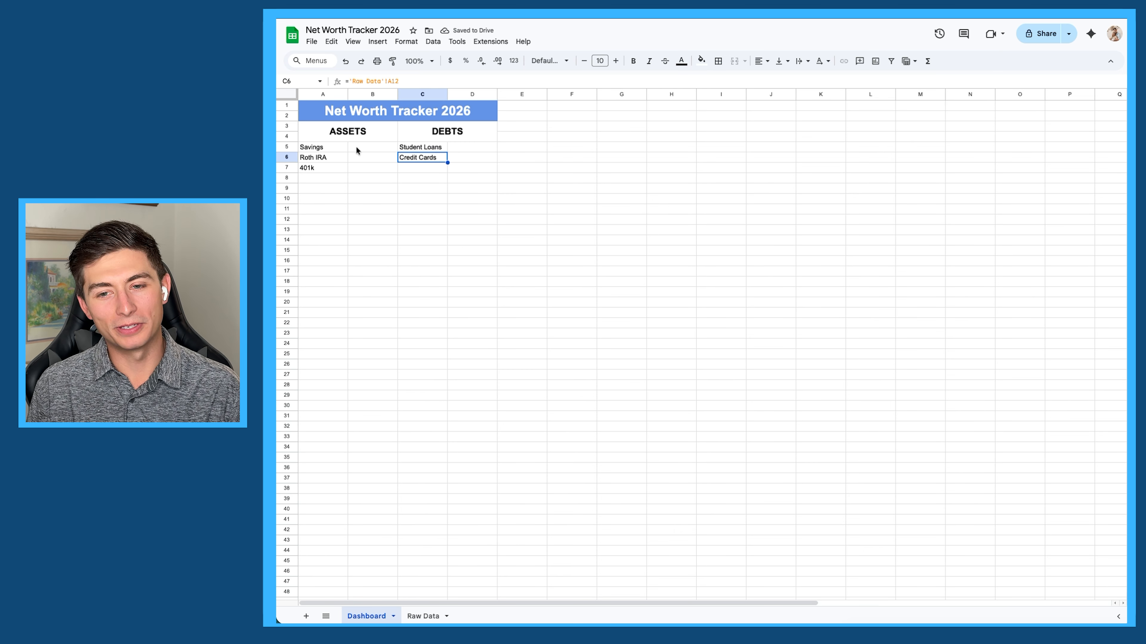
- Enter the labels Total Assets in cell A9 and Total Debts in cell C9
left_click(335, 197)
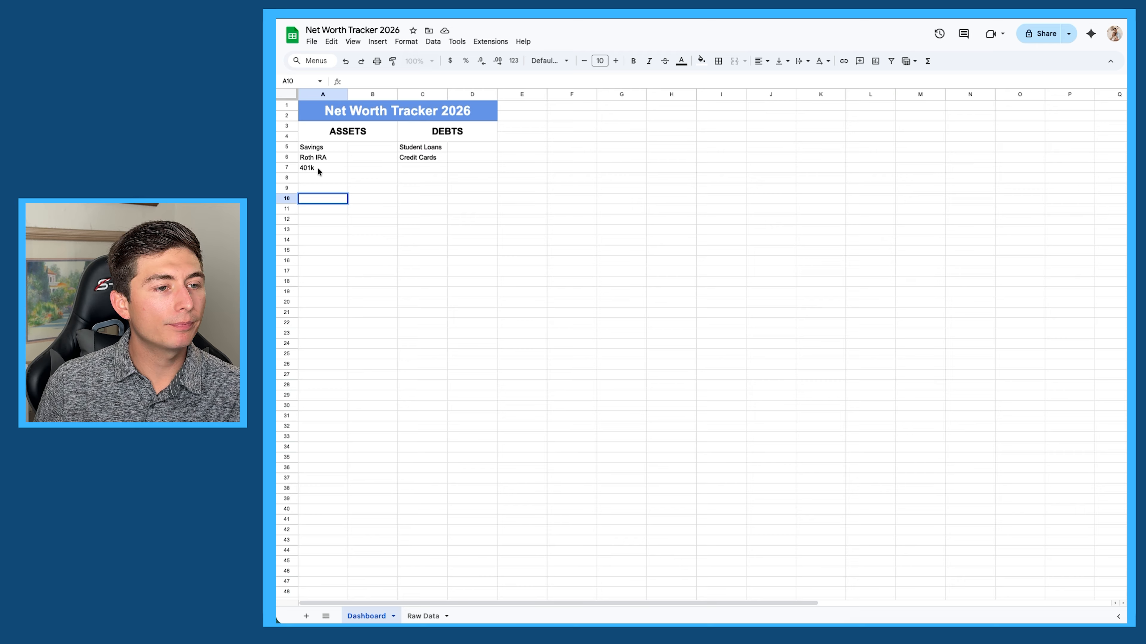
left_click(319, 187)
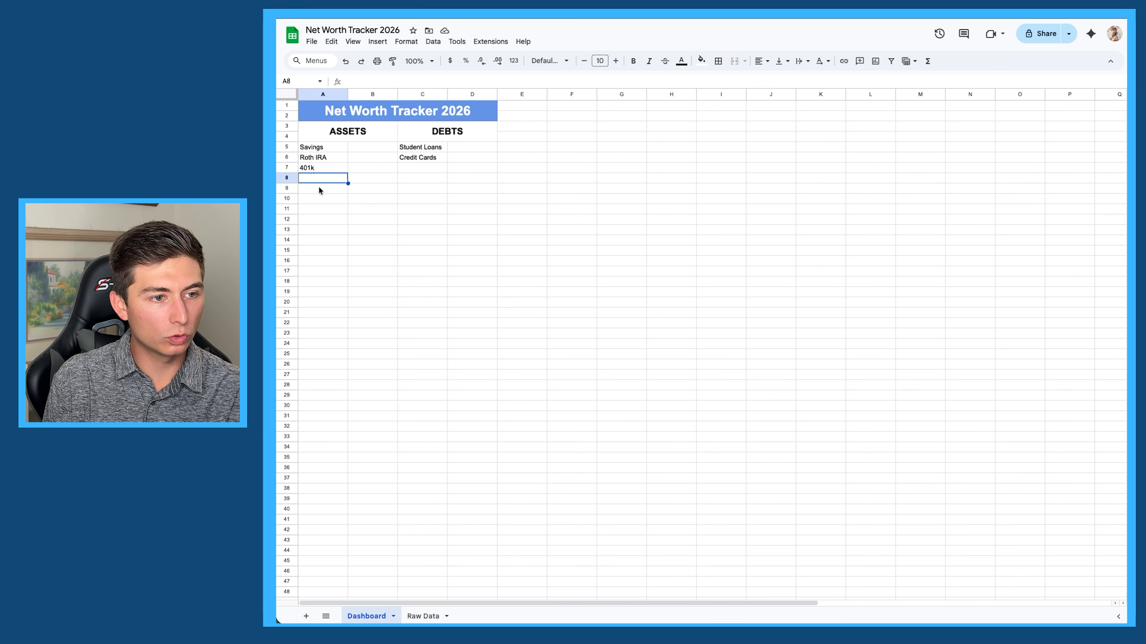
type("TOTAL ")
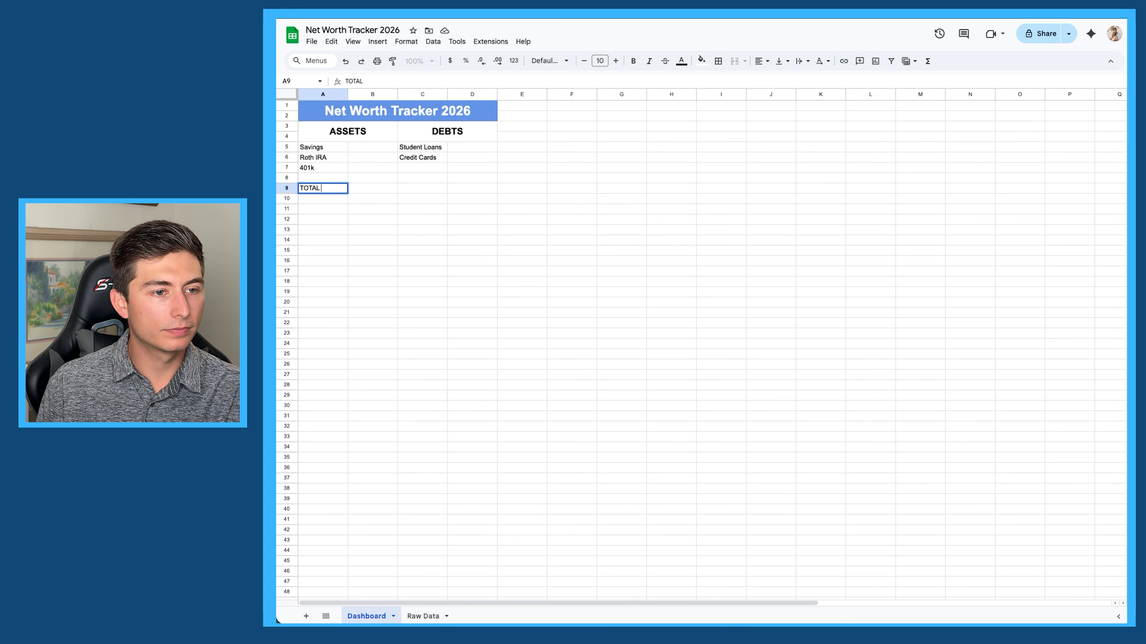
type("ASSETS")
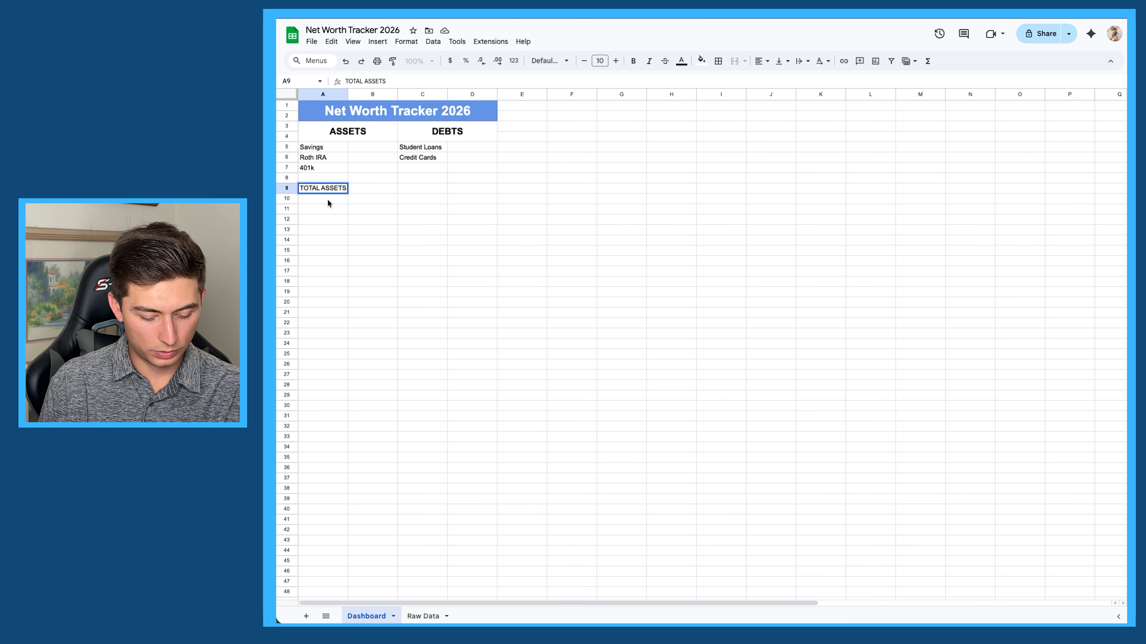
left_click(400, 188)
type("TOTAL")
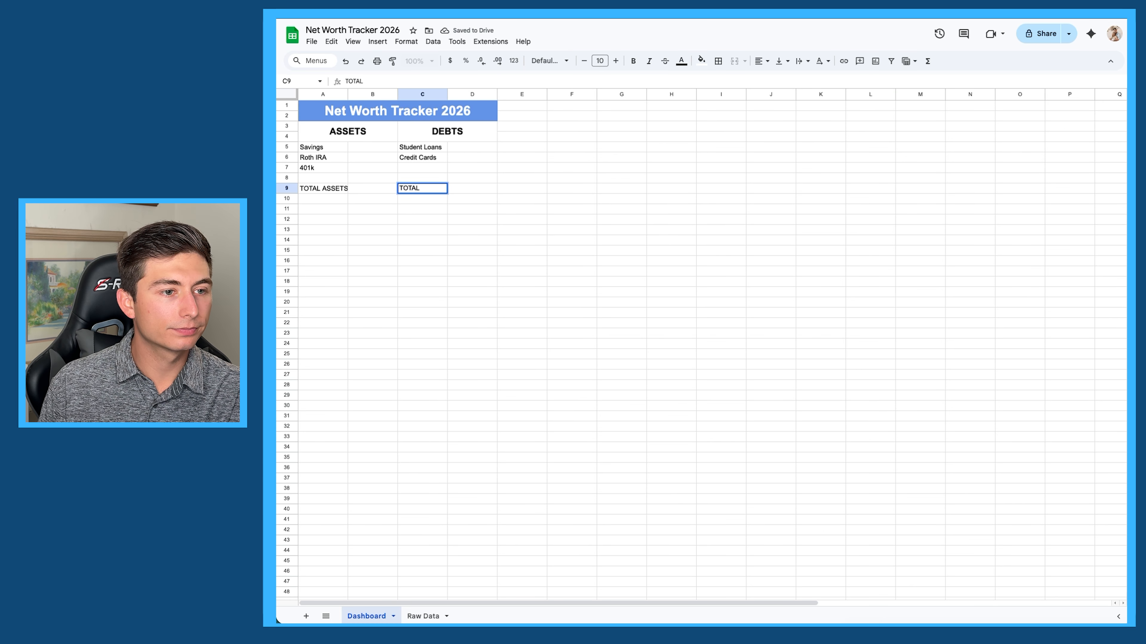
type(" DE")
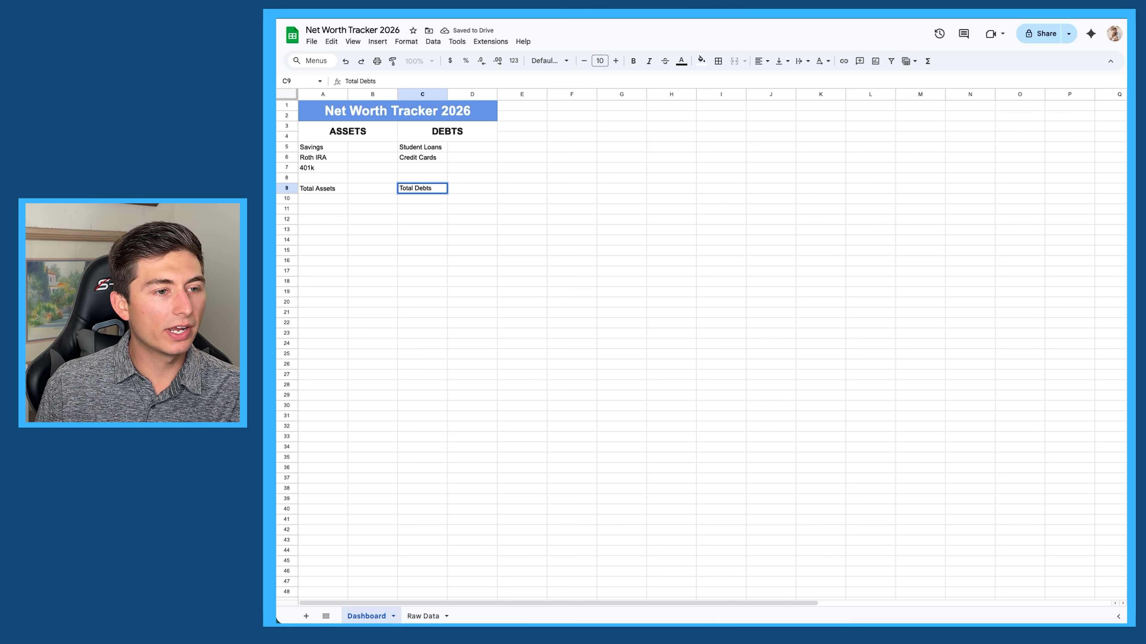
key("Return")
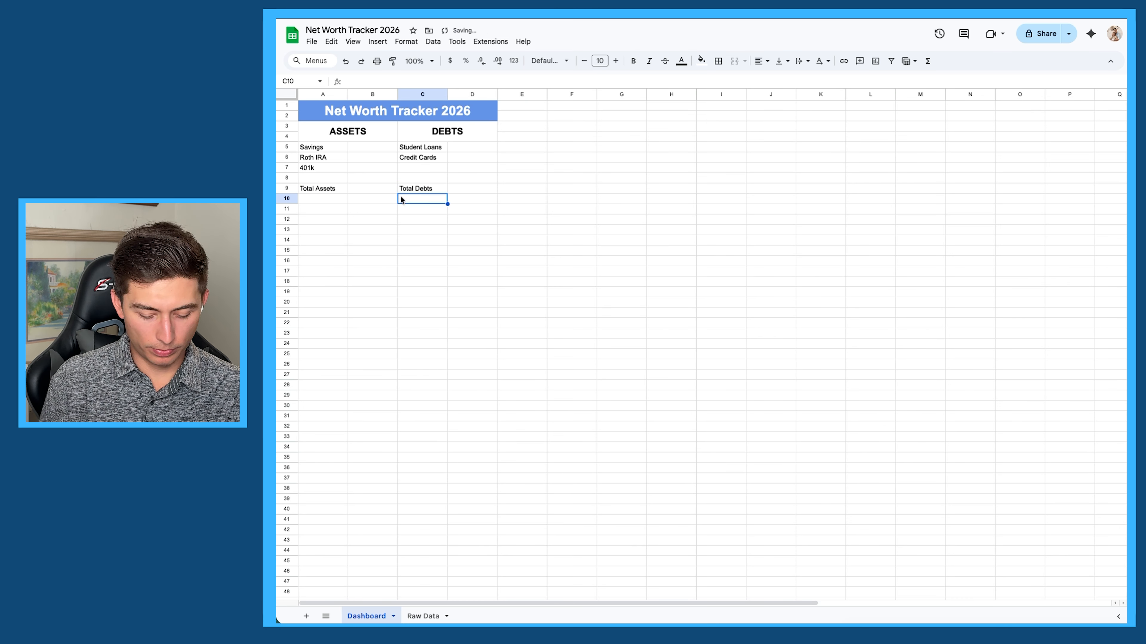
- Enter the label Net Worth in cell A11, two rows below Total Assets
double_click(326, 209)
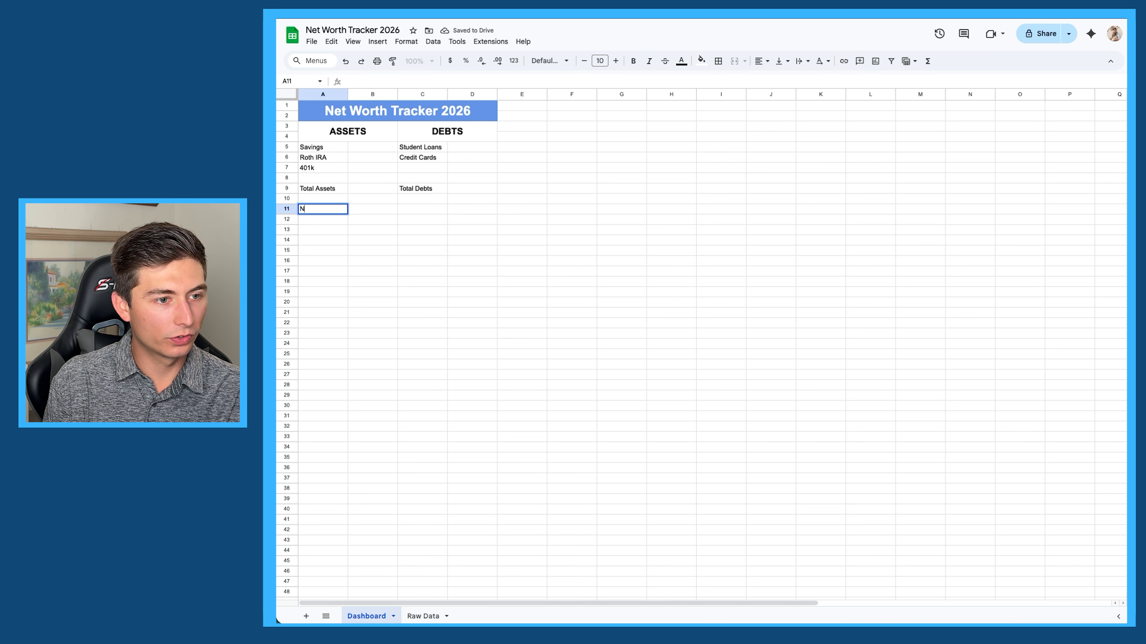
type("Net Wo")
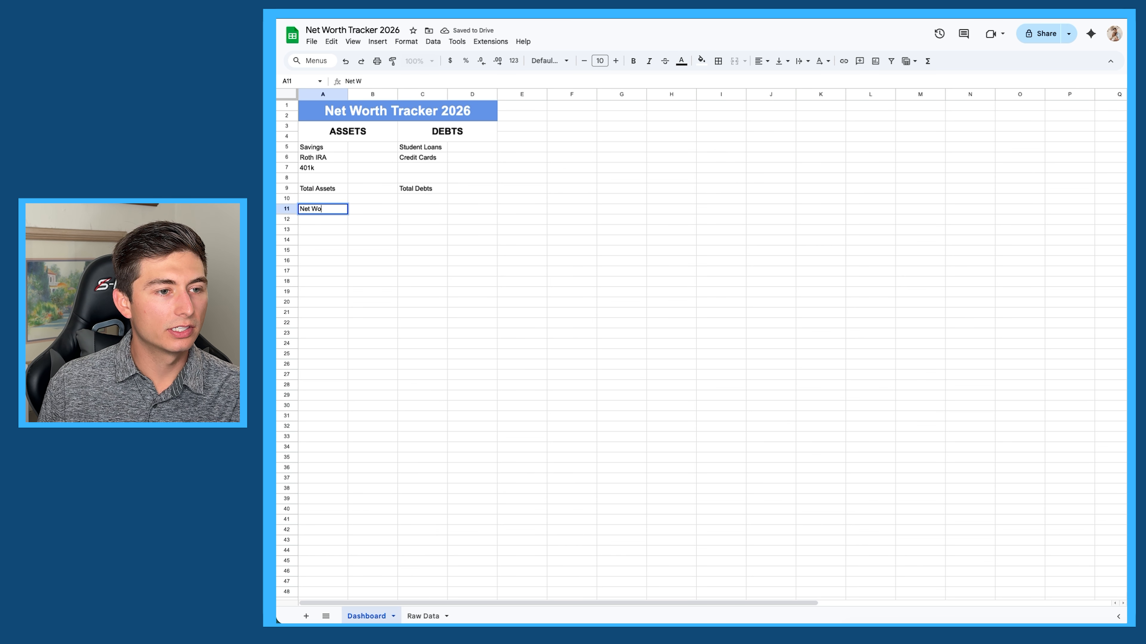
type("rth")
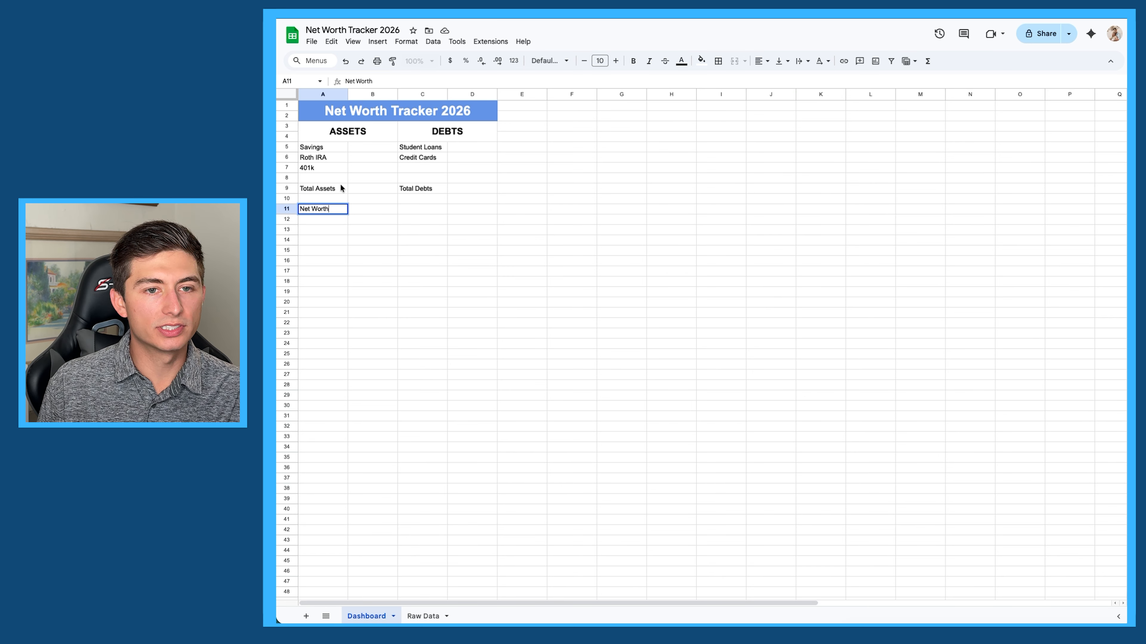
- Fill the totals row A9:D9 with a light blue, one shade lighter than the title banner
left_click_drag(341, 187, 480, 190)
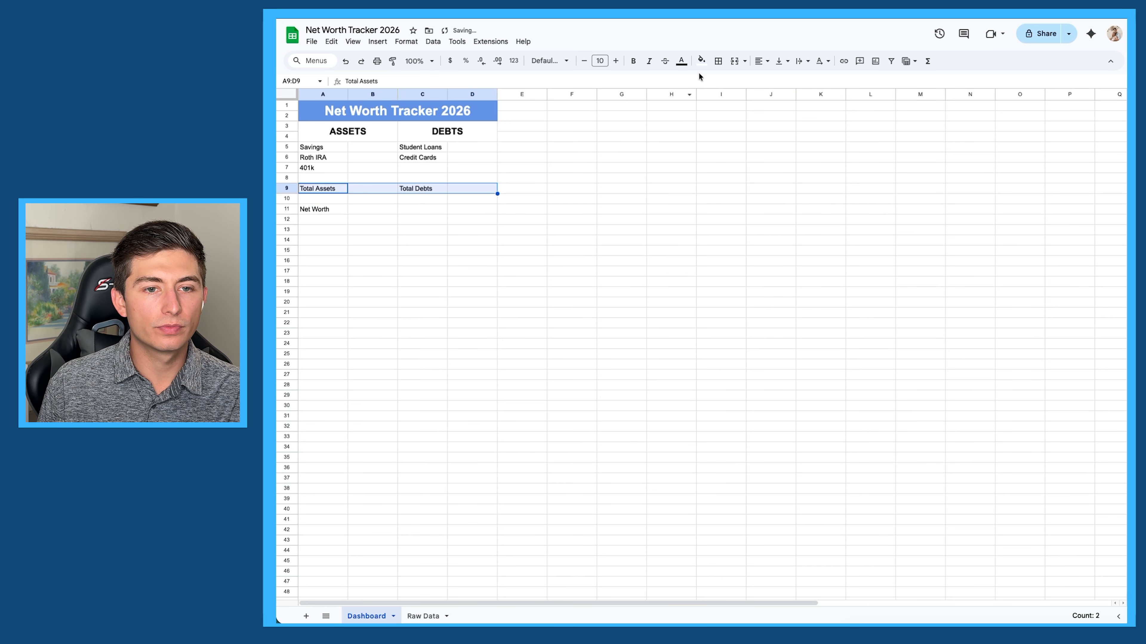
left_click(701, 60)
left_click(769, 139)
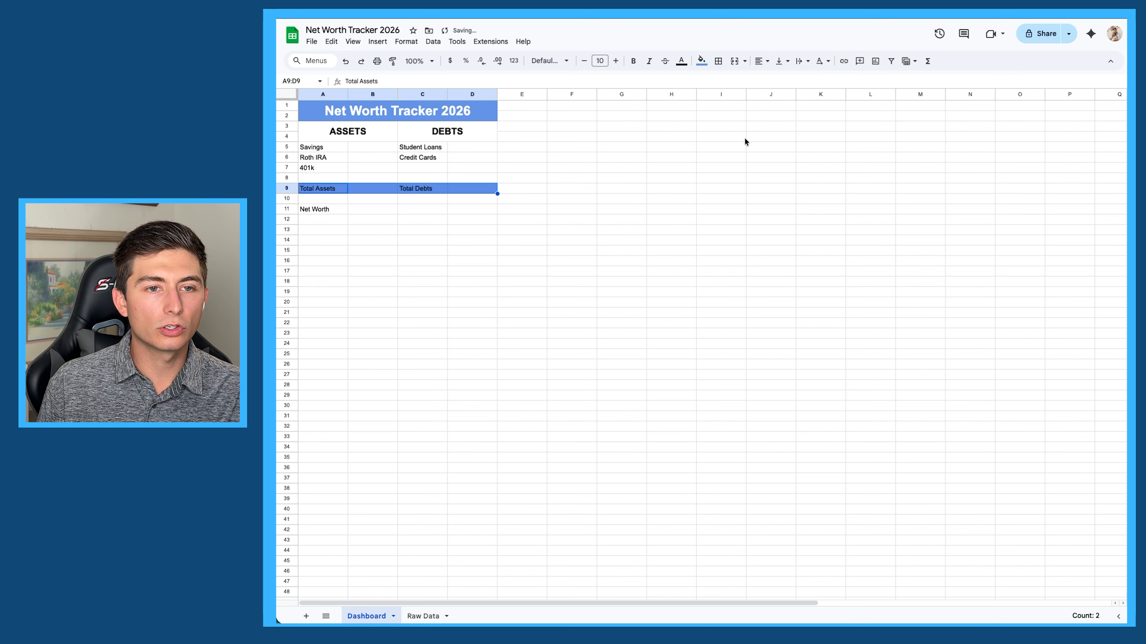
left_click(701, 61)
left_click(769, 131)
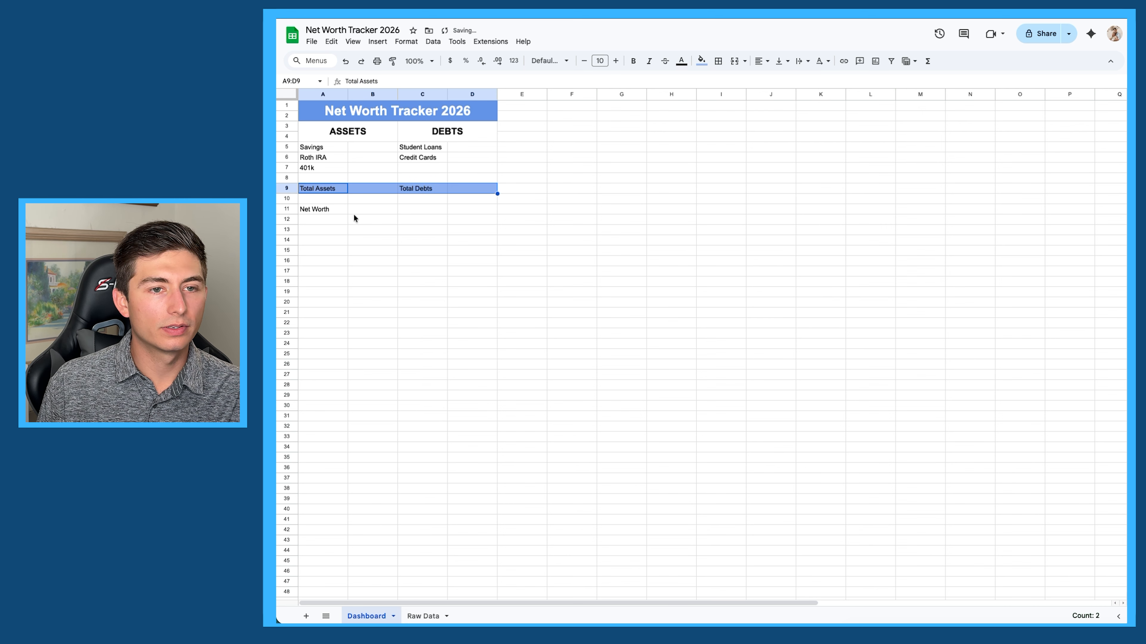
- Fill the Net Worth row A11:D11 with the same light blue as the totals row
left_click_drag(341, 211, 486, 213)
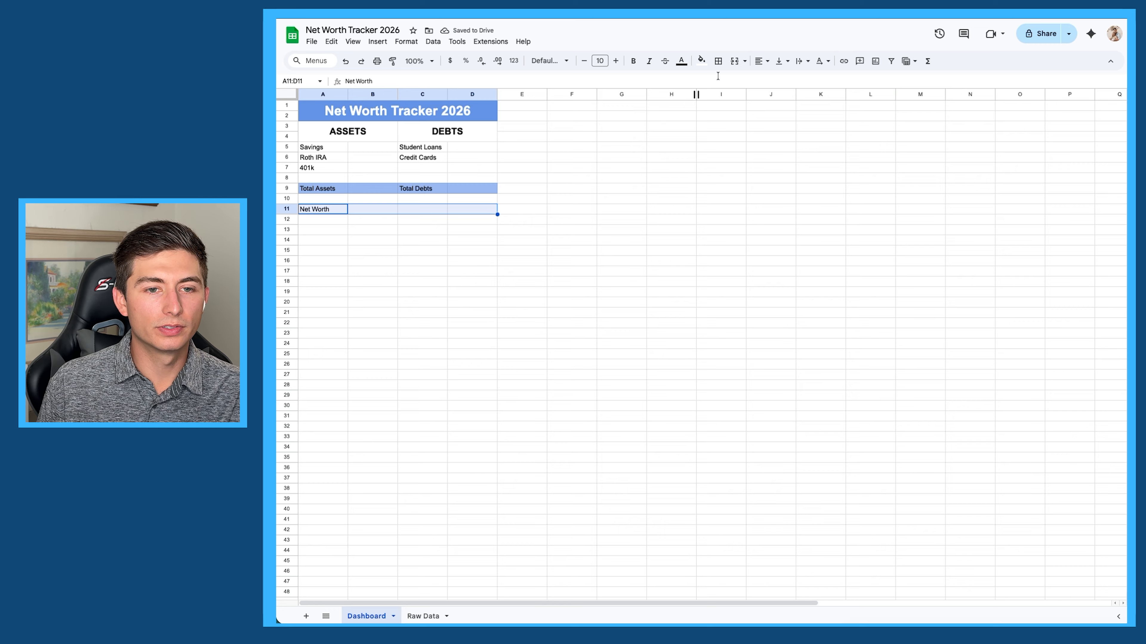
left_click(701, 60)
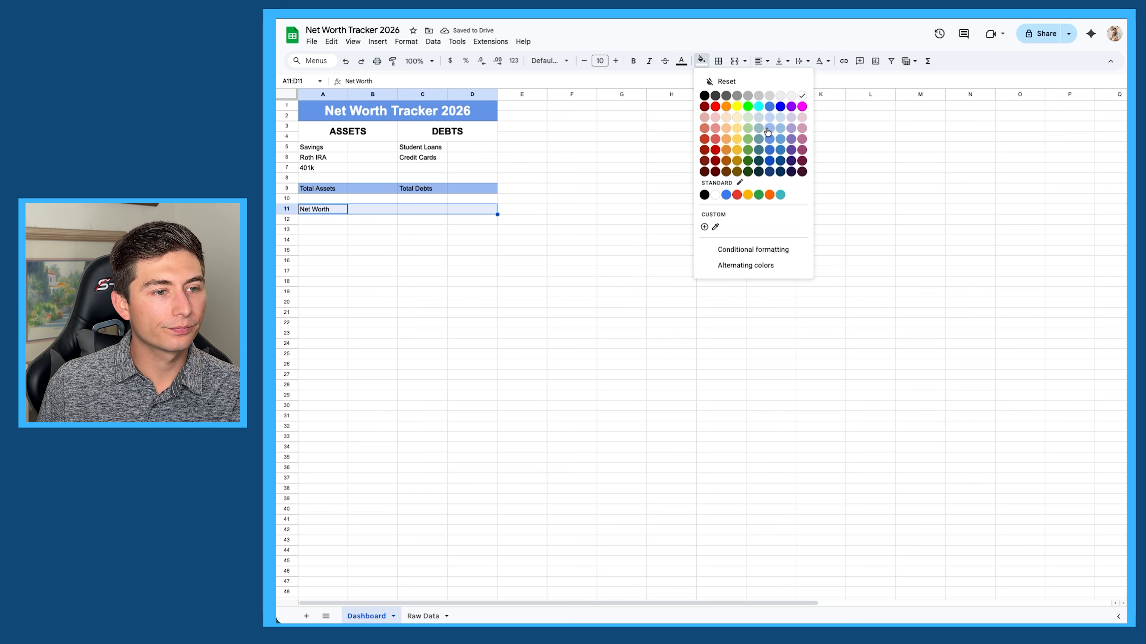
left_click(768, 130)
left_click(415, 221)
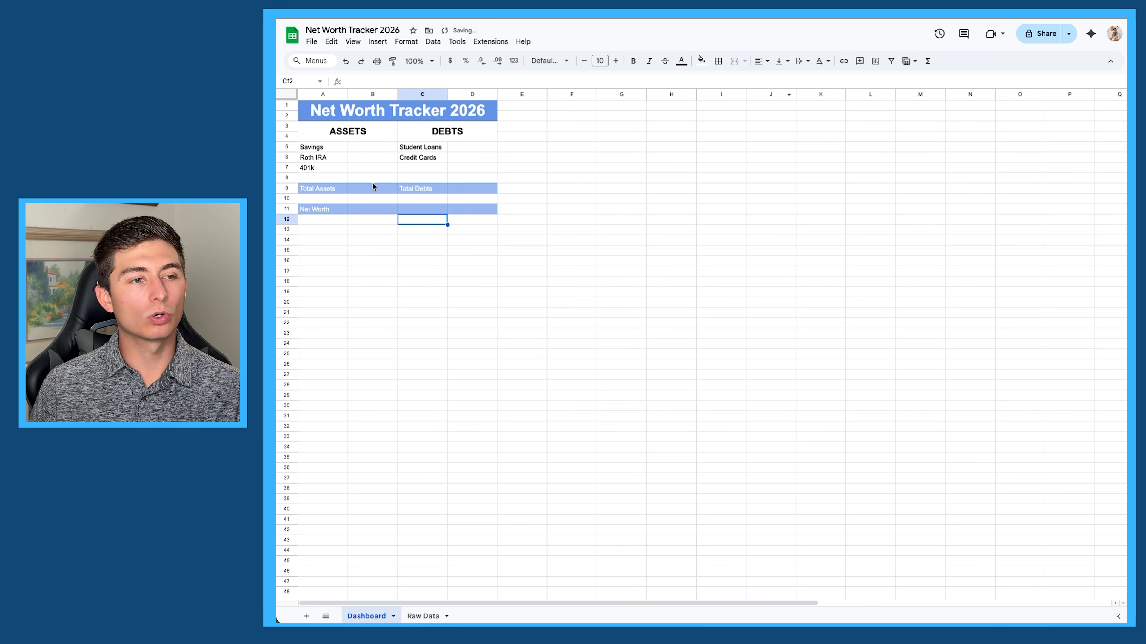
- Link the Dashboard's Savings amount in B5 to July savings in Raw Data cell H3, declining the suggested autofill
left_click(371, 148)
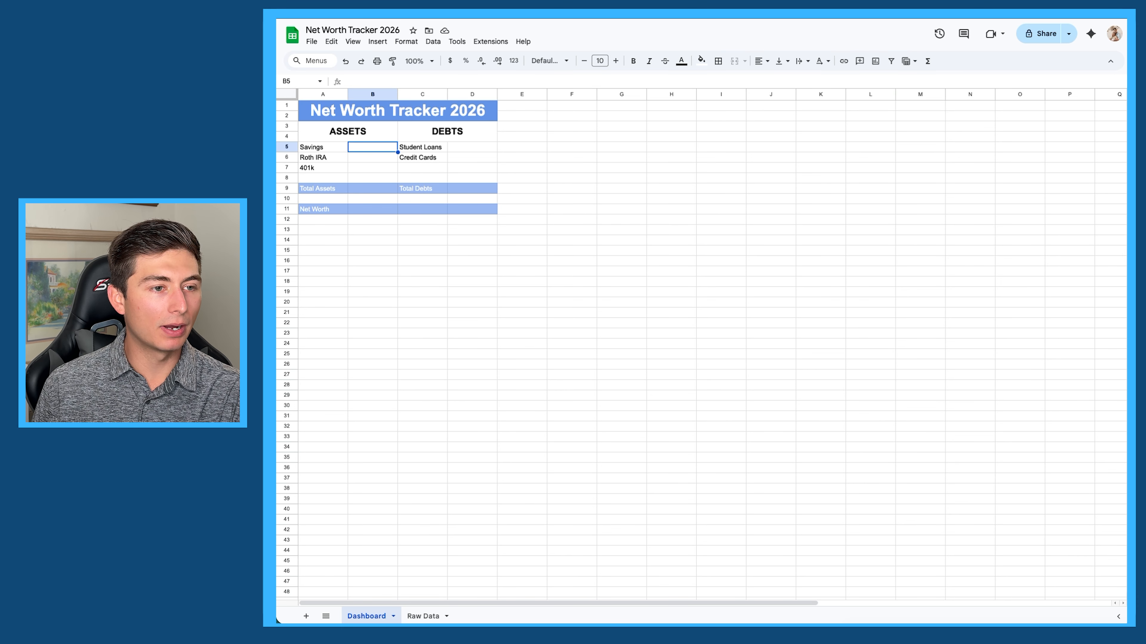
type("=")
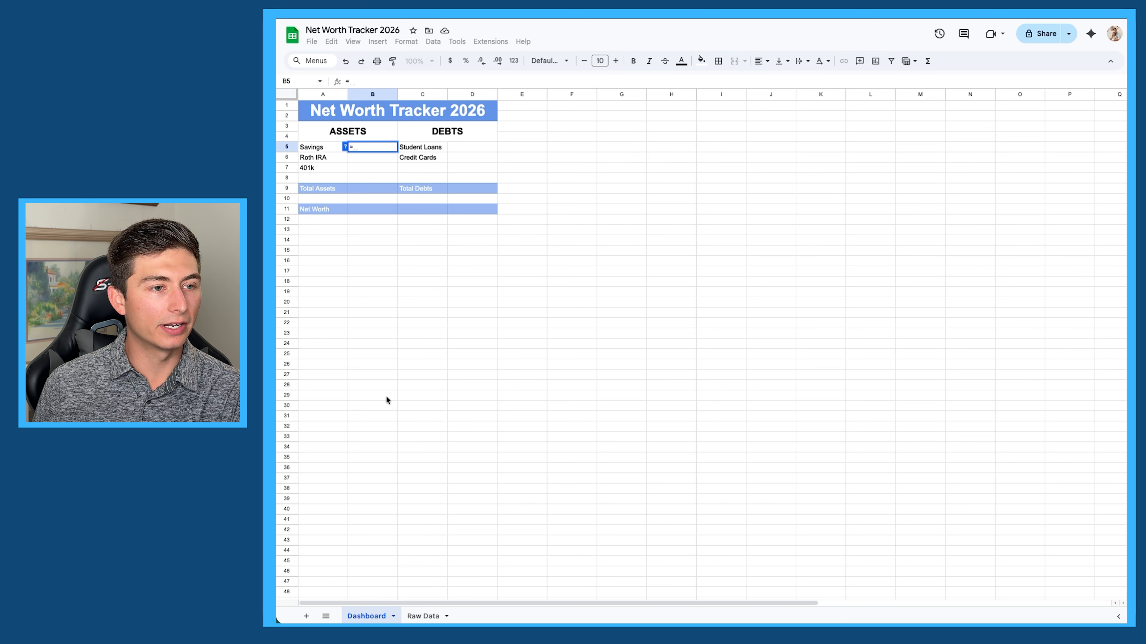
left_click(424, 616)
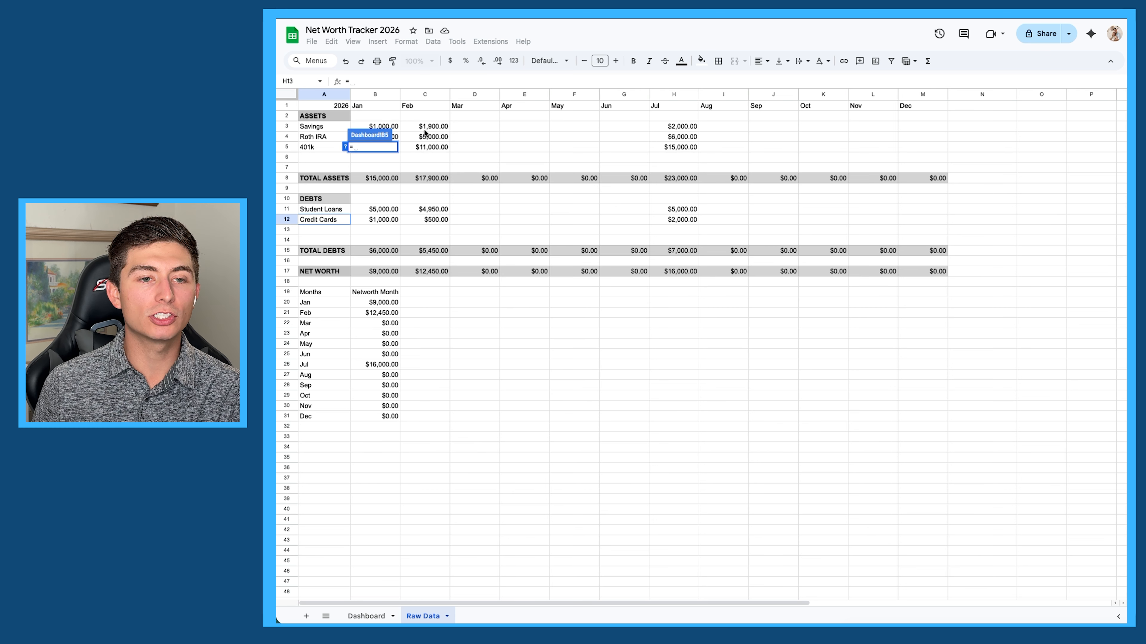
left_click(675, 128)
key("Return")
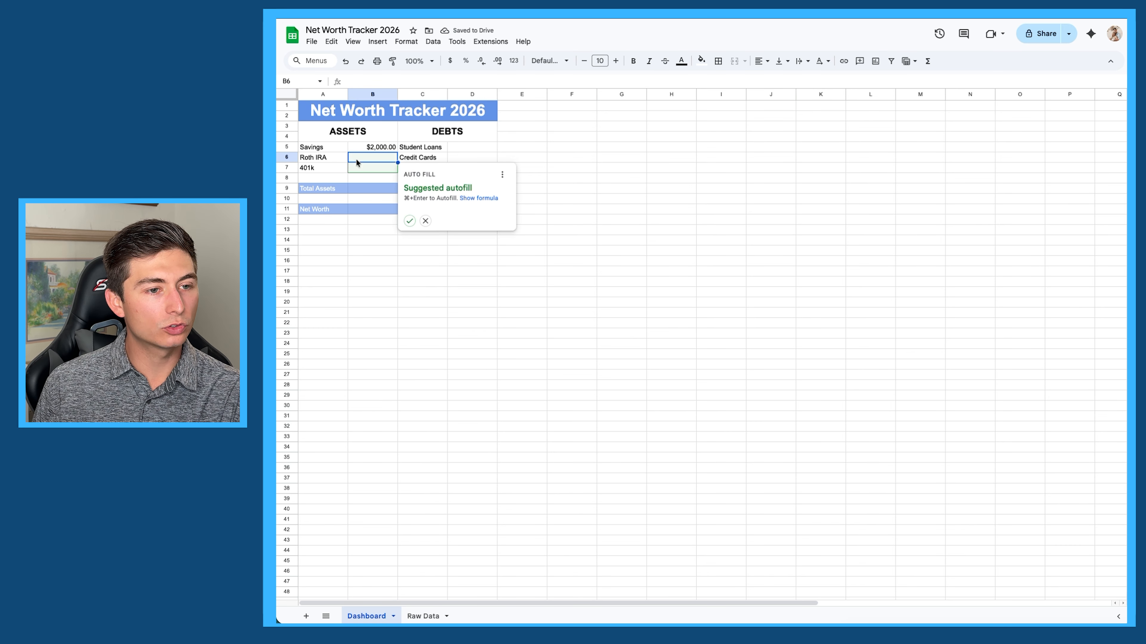
left_click(425, 221)
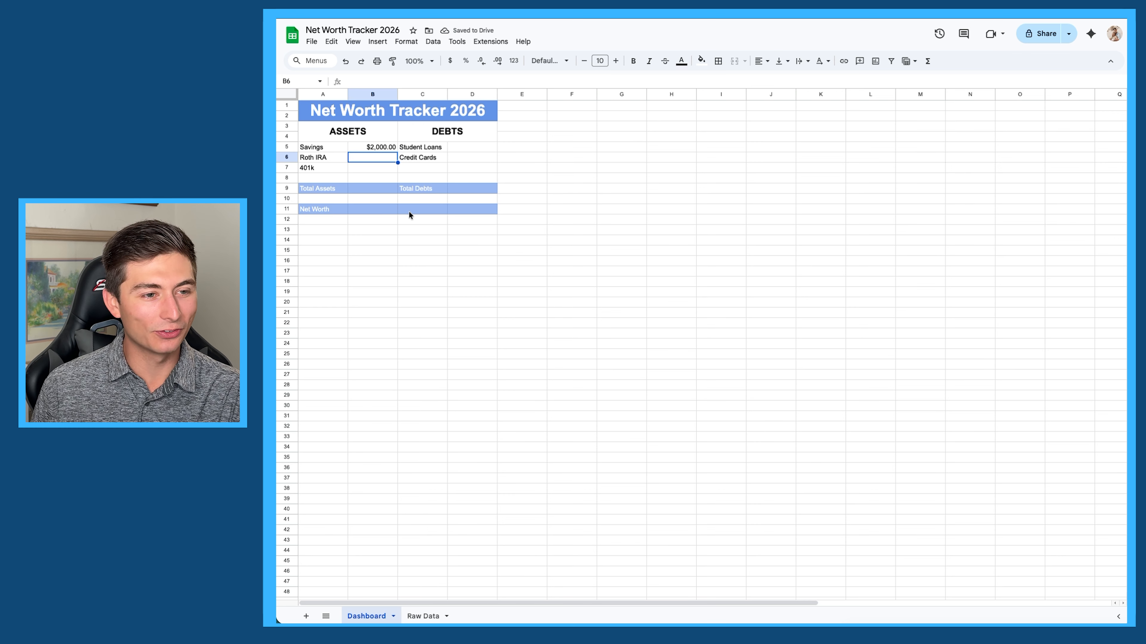
- Link the Dashboard's Roth IRA amount in B6 to the July Roth IRA value in Raw Data cell H4
type("=")
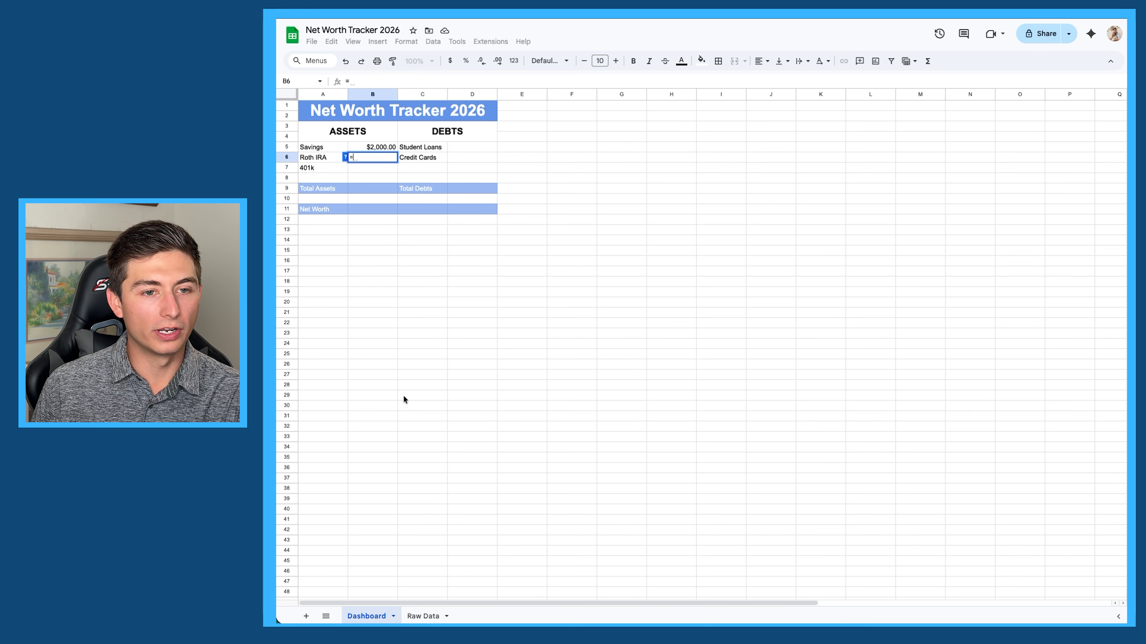
left_click(422, 617)
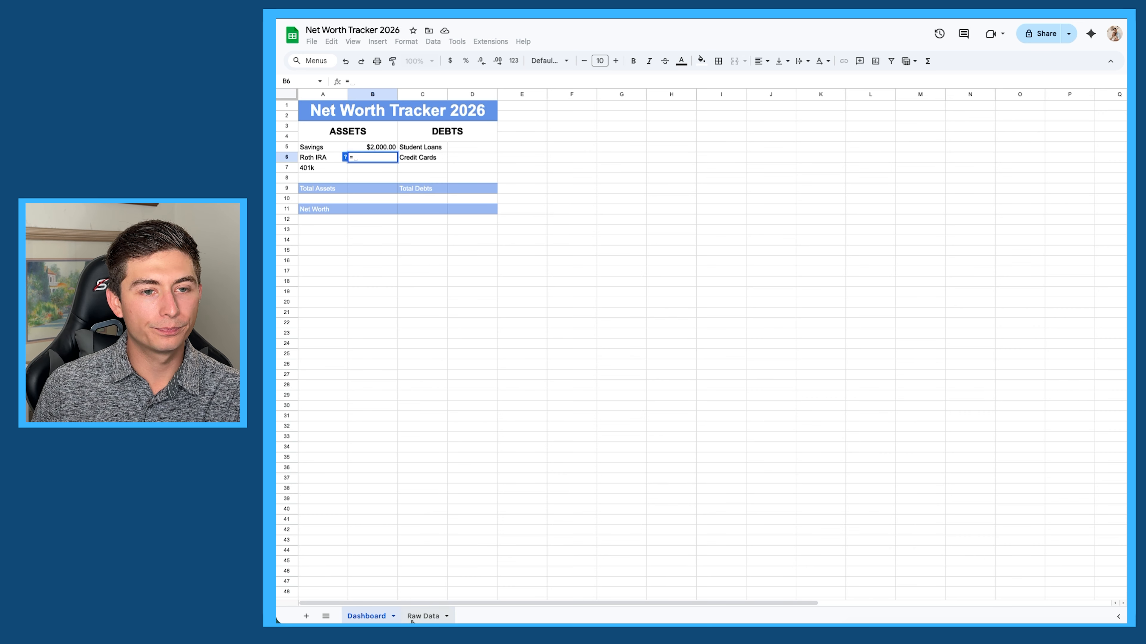
left_click(659, 136)
key("Return")
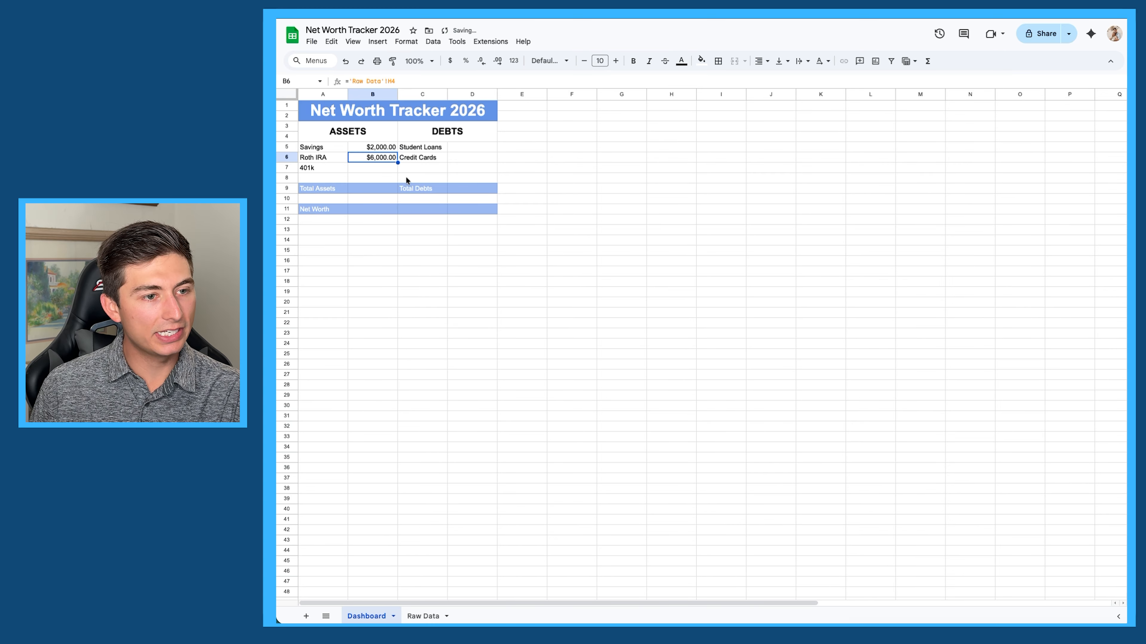
- Link the Dashboard's 401k amount in B7 to the July 401k value in Raw Data cell H5
left_click(381, 167)
type("=")
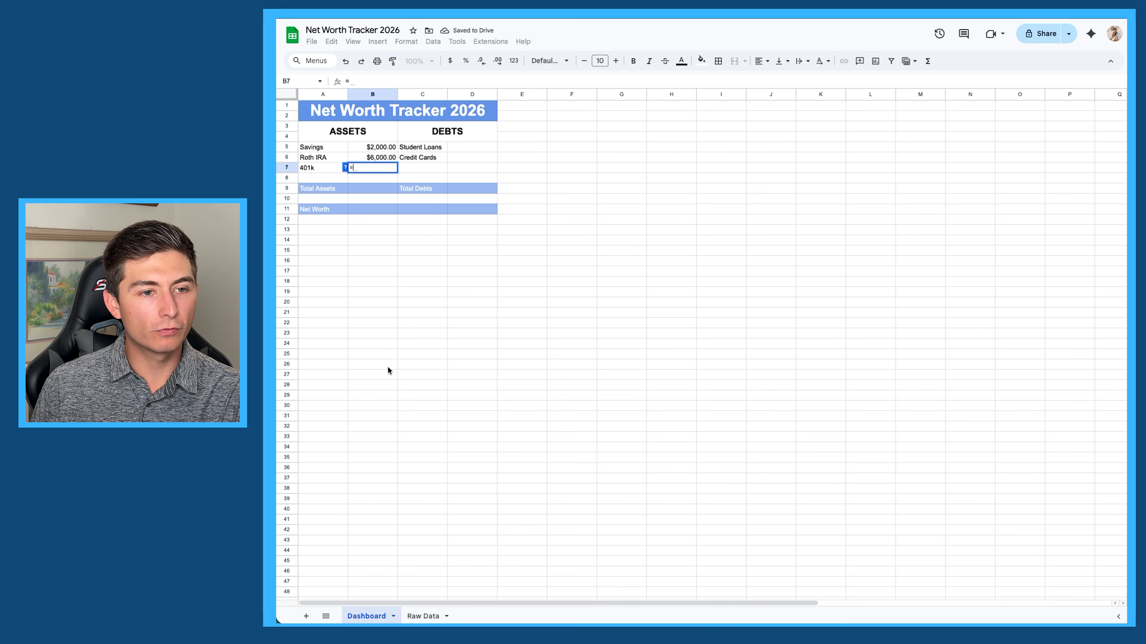
left_click(423, 616)
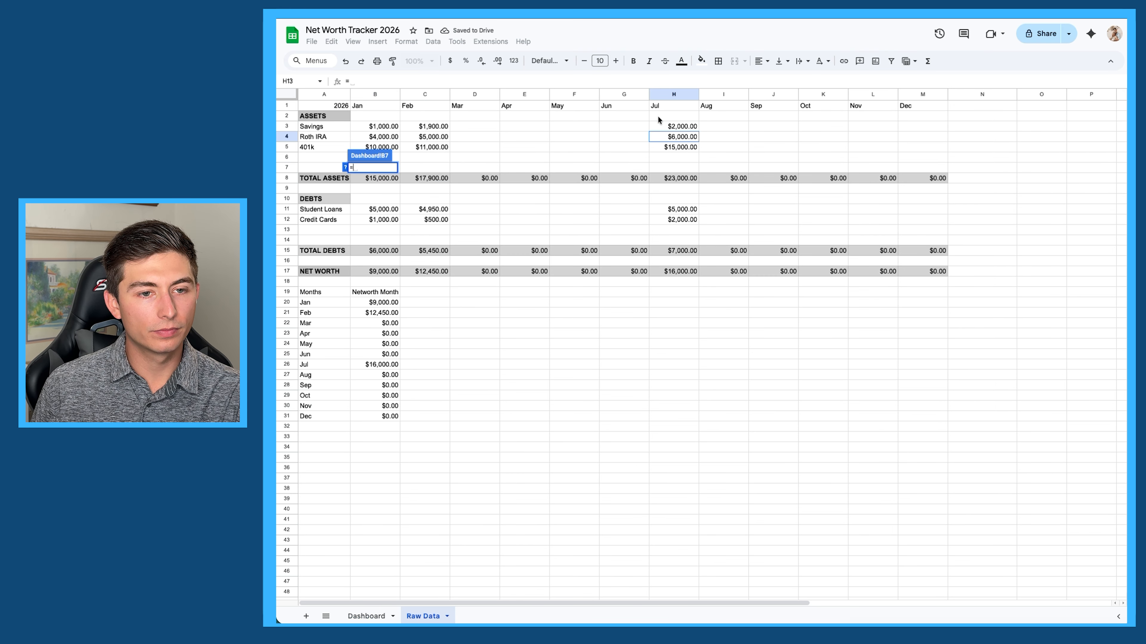
left_click(675, 141)
left_click(674, 148)
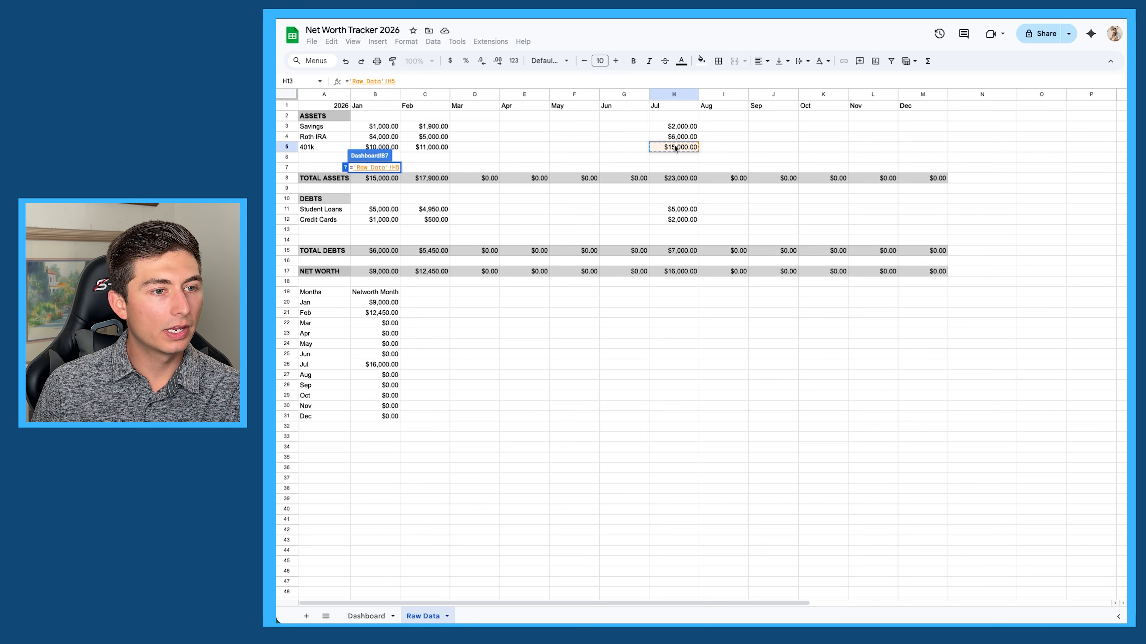
key("Return")
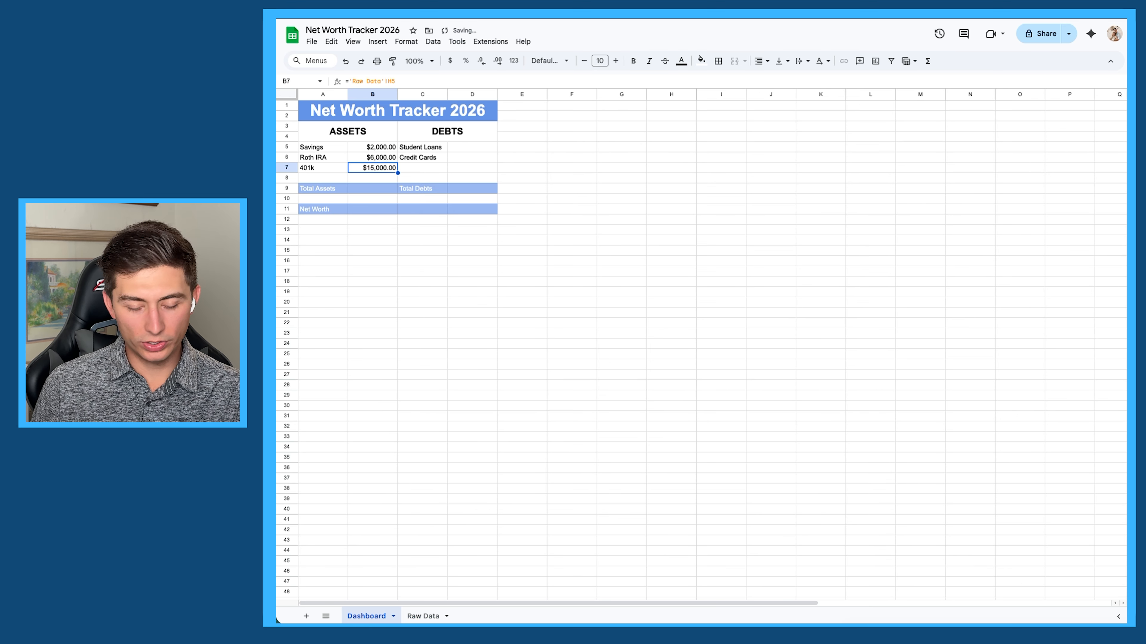
- Link the Dashboard's Student Loans amount in D5 to the July value in Raw Data cell H11
left_click(472, 149)
type("=")
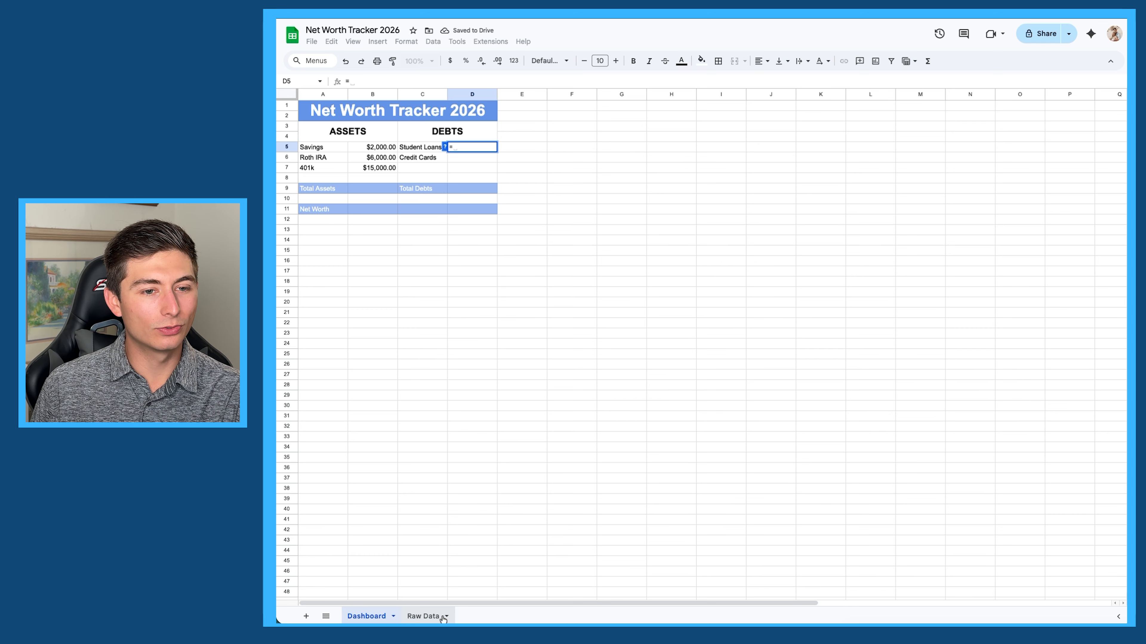
left_click(435, 616)
left_click(683, 210)
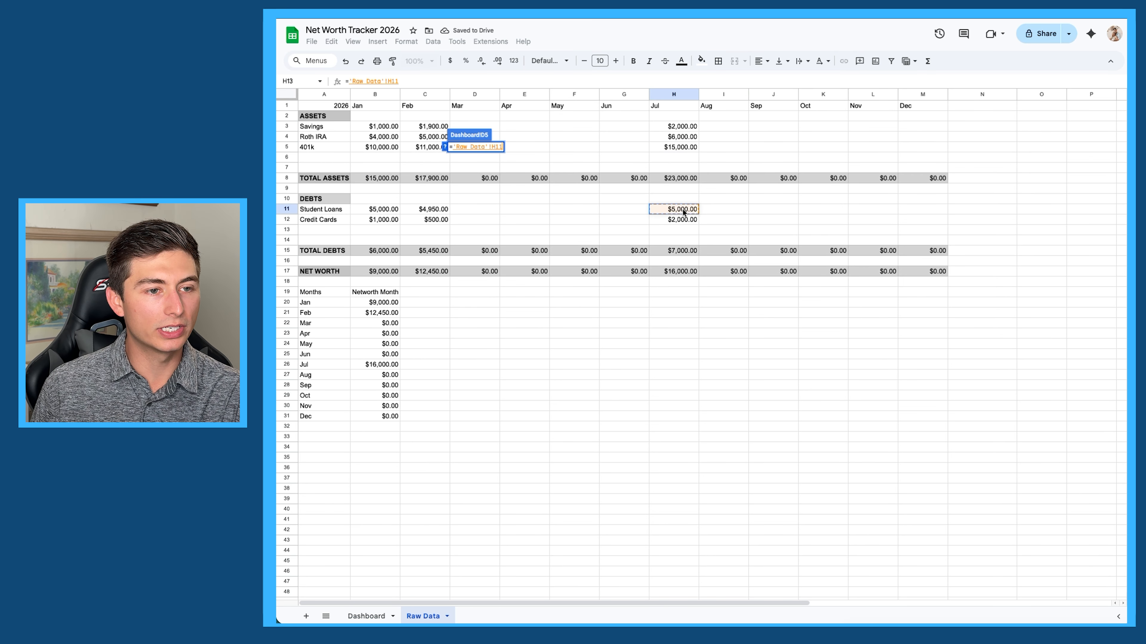
key("Return")
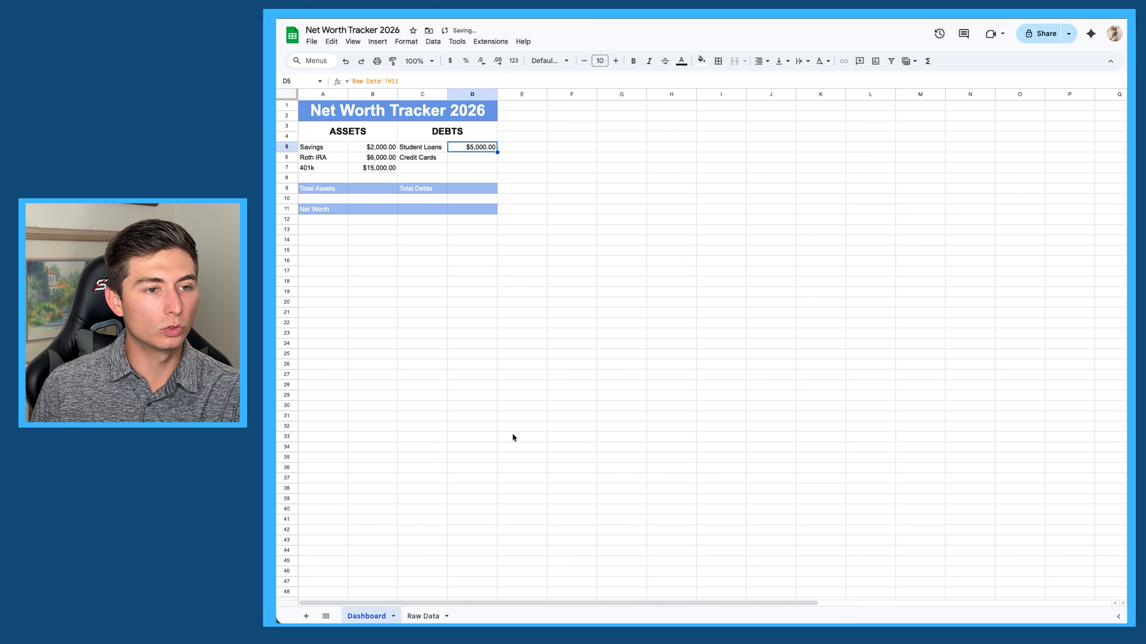
- Link the Dashboard's Credit Cards amount in D6 to the July value in Raw Data cell H12
left_click(461, 157)
type("=")
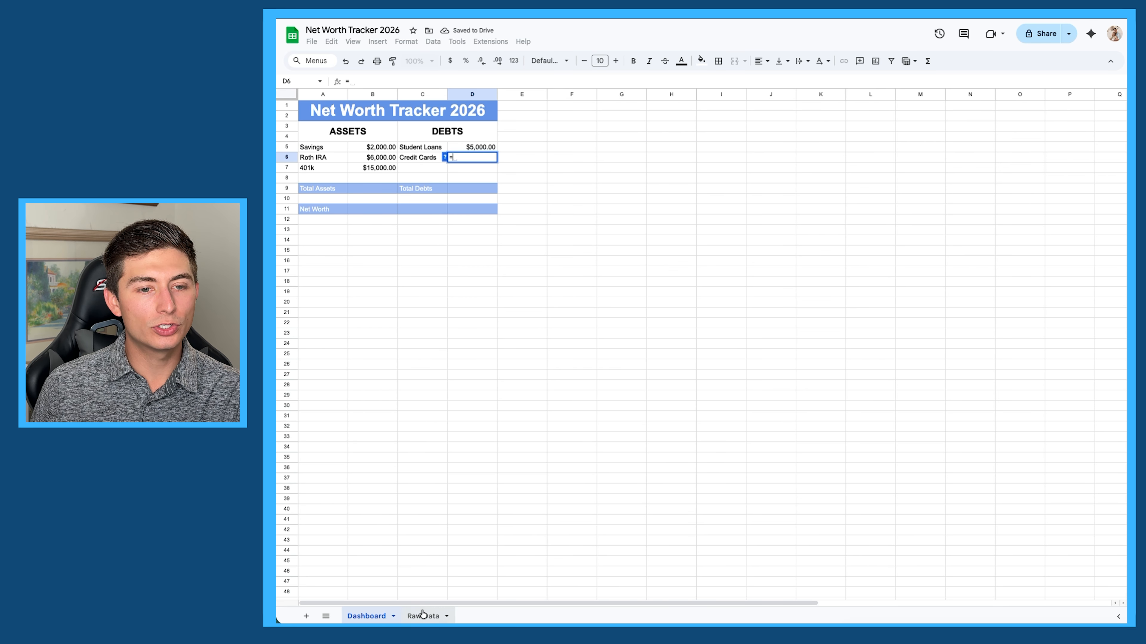
left_click(432, 613)
left_click(679, 220)
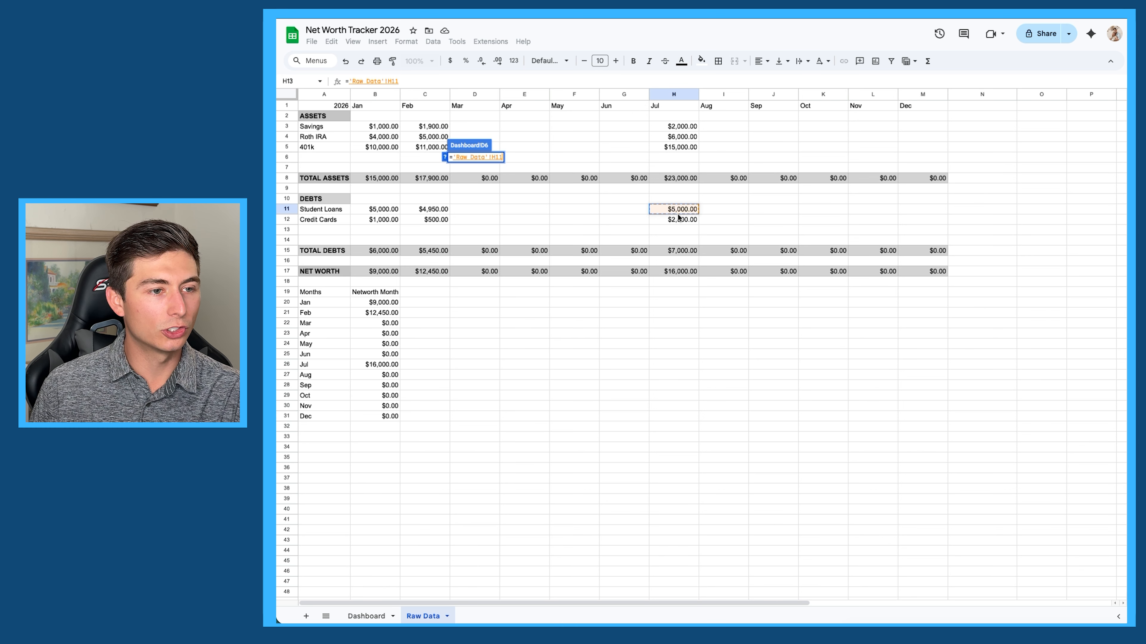
key("Return")
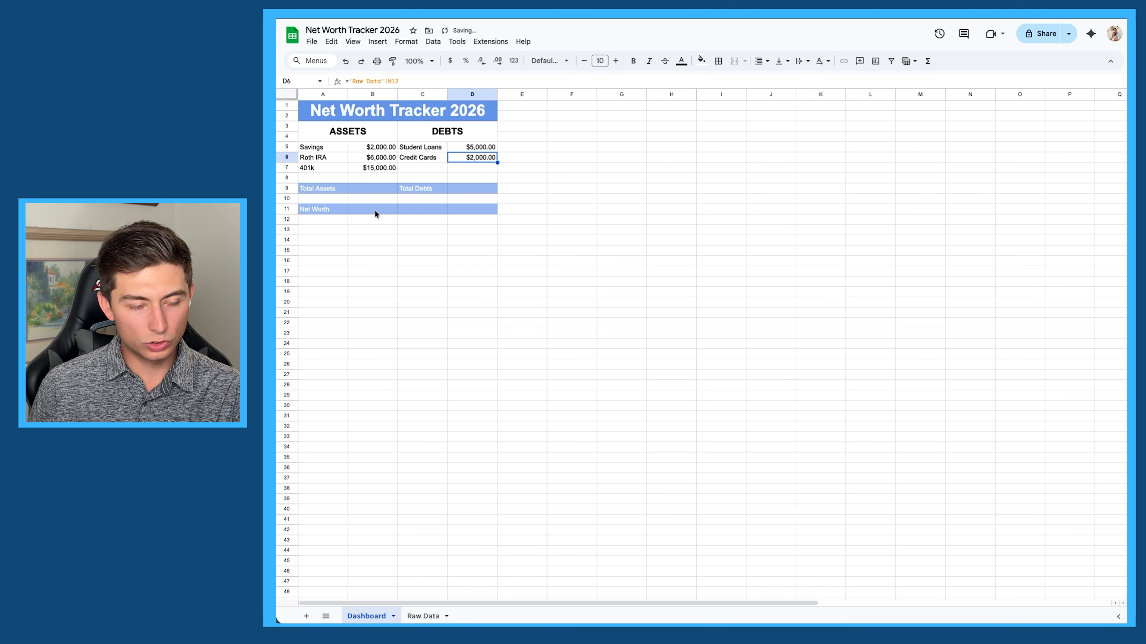
- Link the Total Assets amount in Dashboard cell B9 to July's total assets in Raw Data cell H8
left_click(367, 186)
type("=")
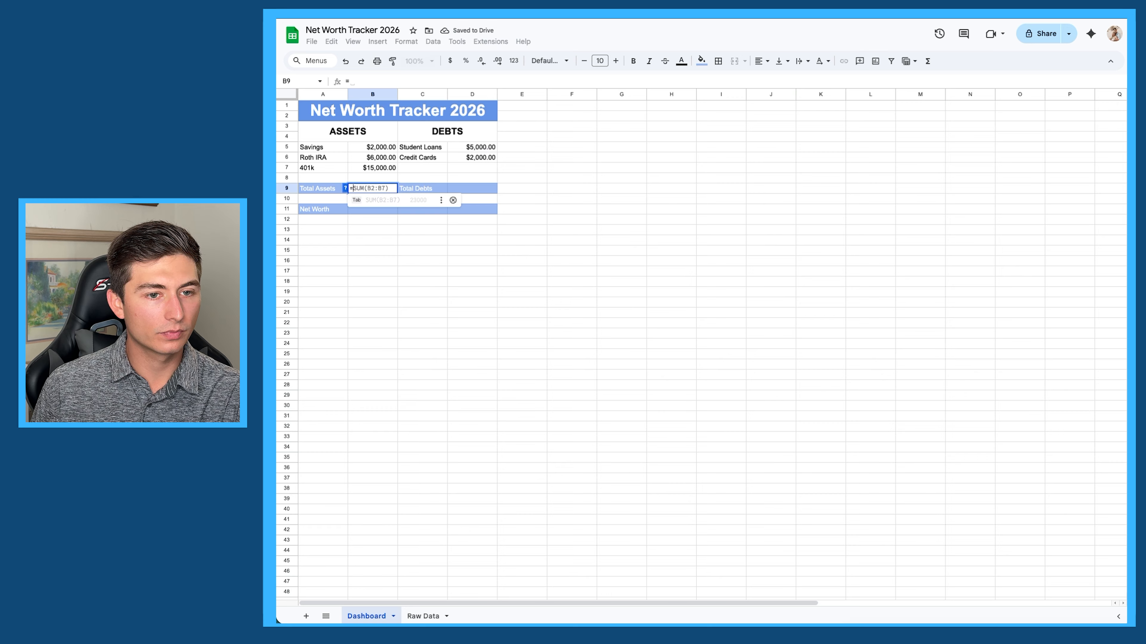
left_click(424, 616)
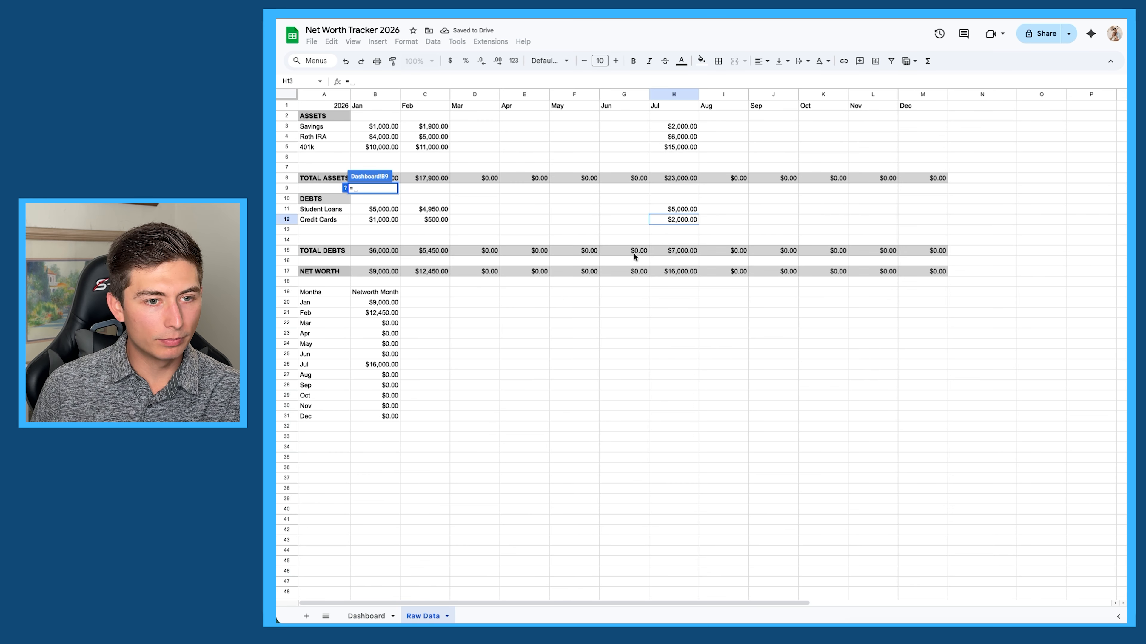
left_click(665, 179)
key("Return")
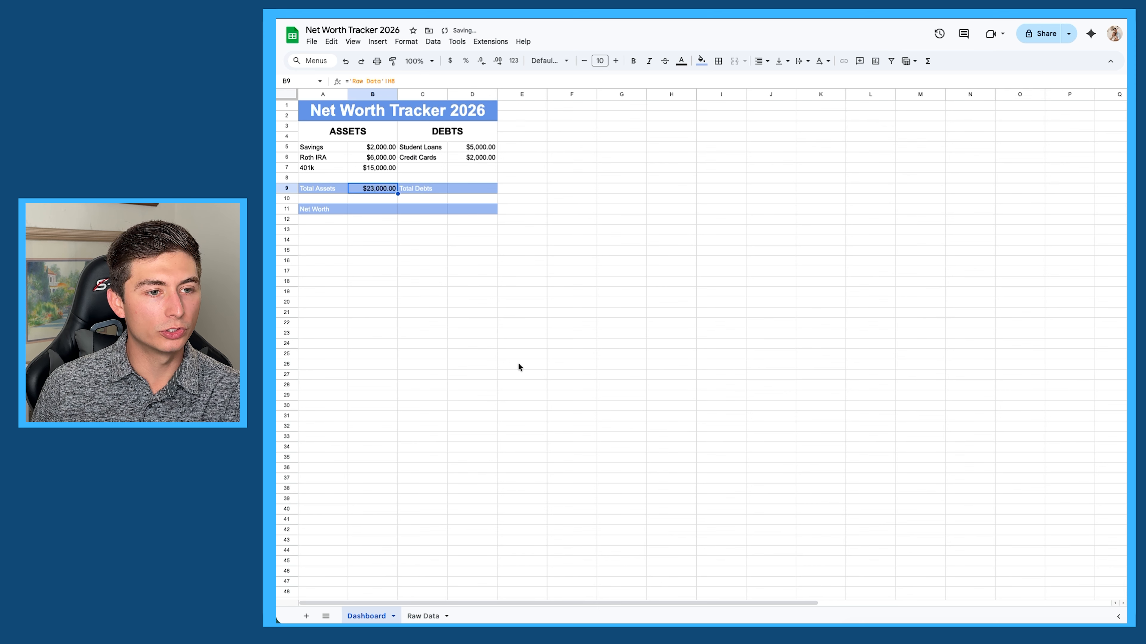
- Link the Total Debts amount in Dashboard cell D9 to July's total debts in Raw Data cell H15
left_click(476, 189)
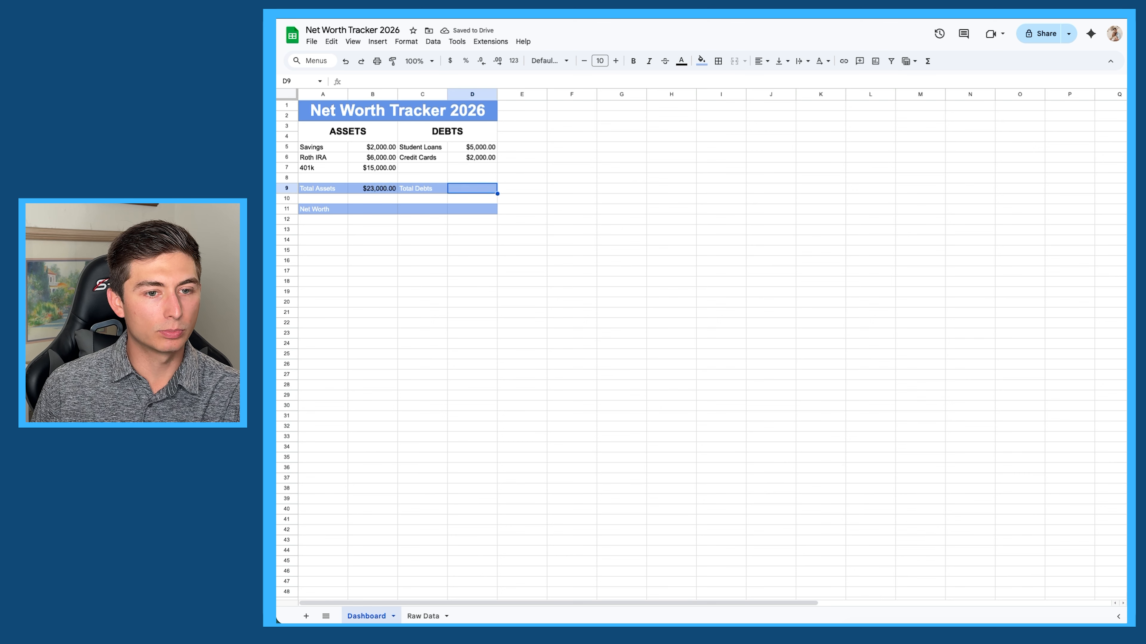
type("=")
left_click(423, 616)
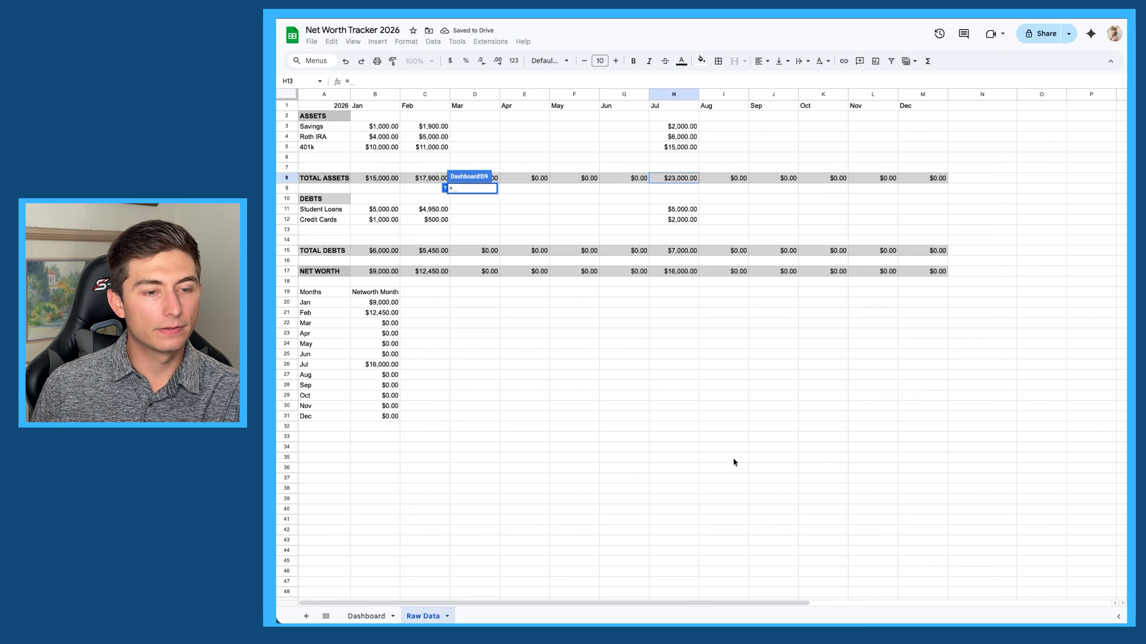
left_click(680, 252)
type("=")
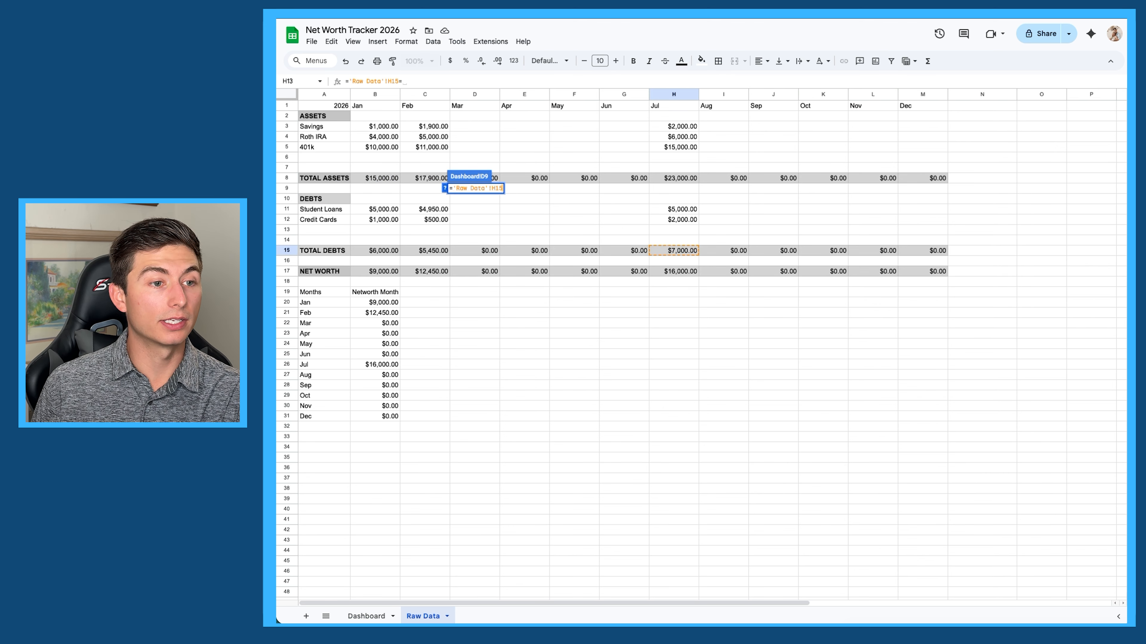
key("BackSpace")
key("Return")
- Change the text colour of the Total Assets amount in B9 and the Total Debts amount in D9 to white
left_click(385, 189)
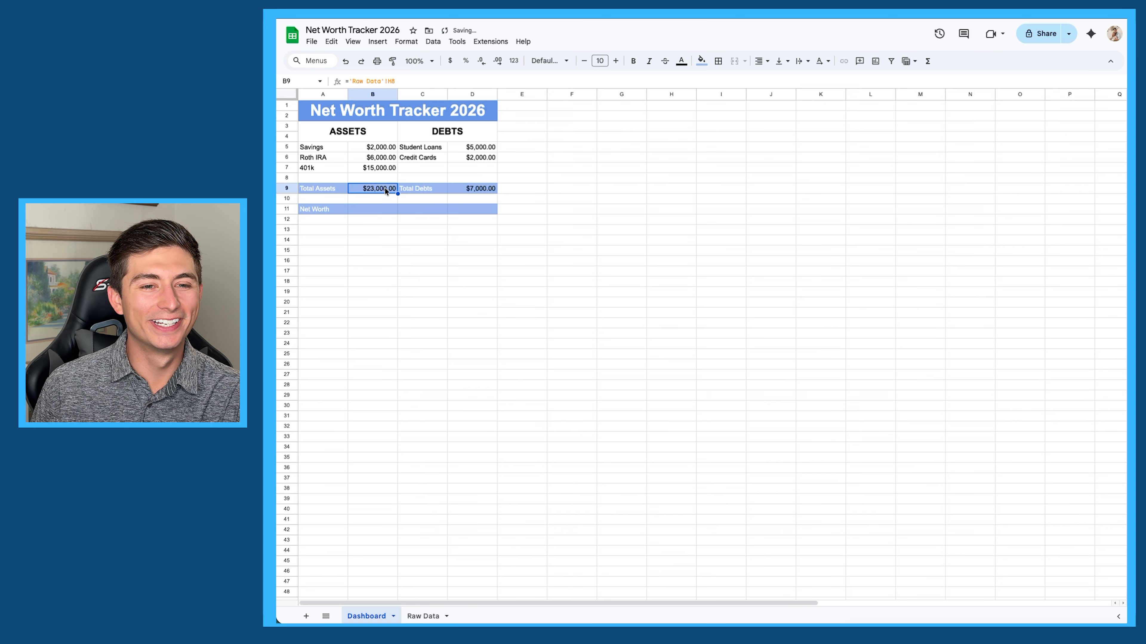
left_click(681, 60)
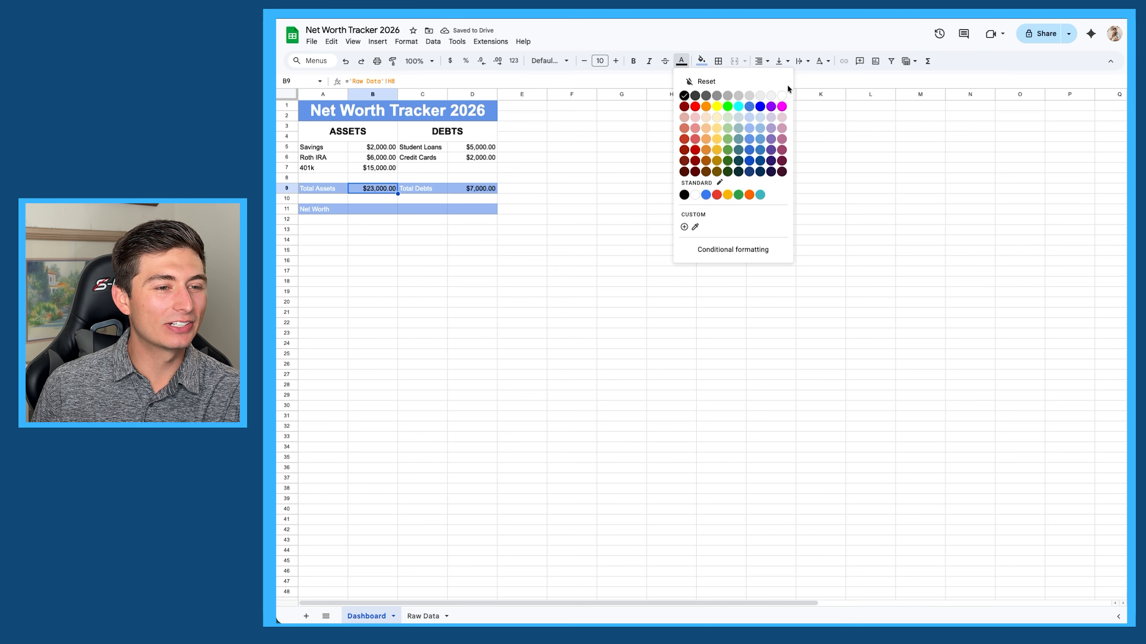
left_click(782, 96)
left_click(480, 189)
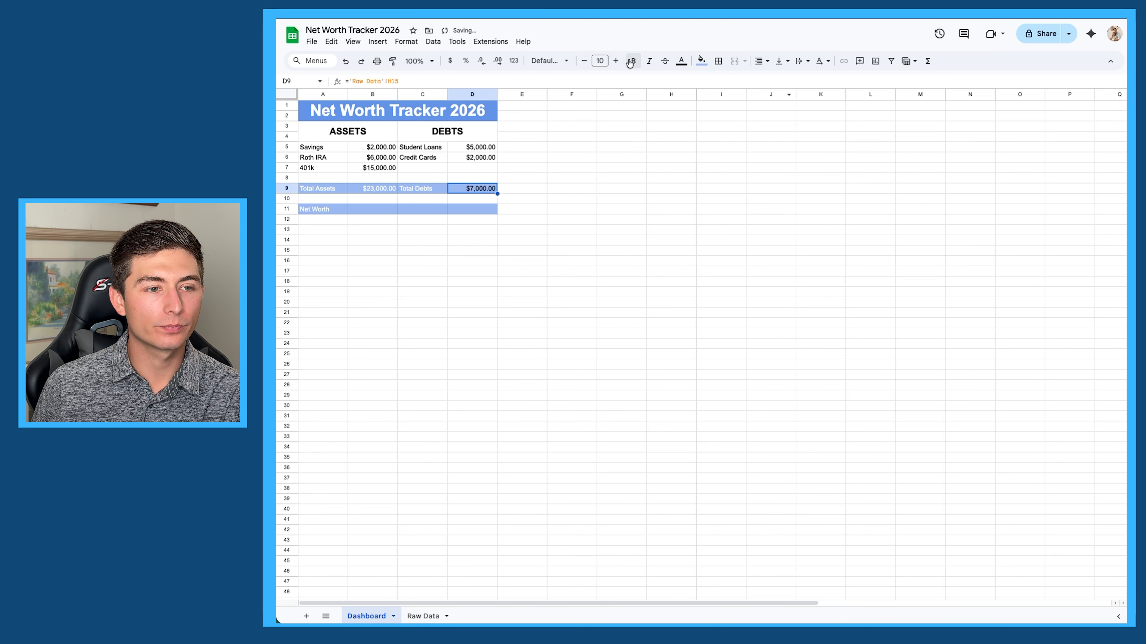
left_click(681, 61)
left_click(781, 95)
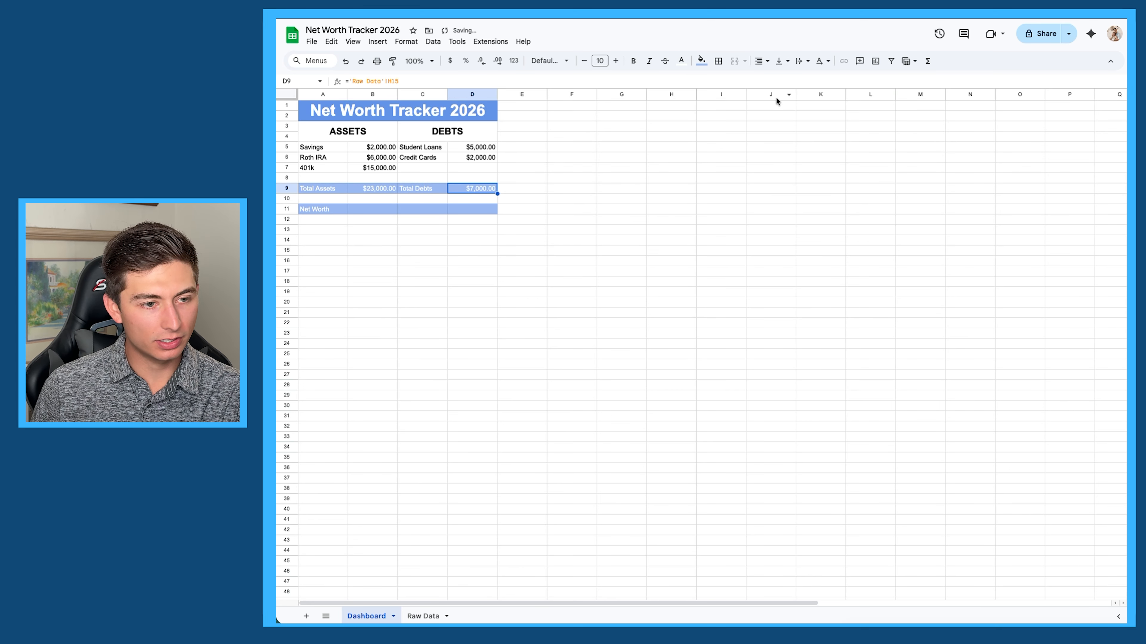
- Link the Net Worth amount in Dashboard cell B11 to July's net worth in Raw Data cell H17
left_click(374, 208)
type("=")
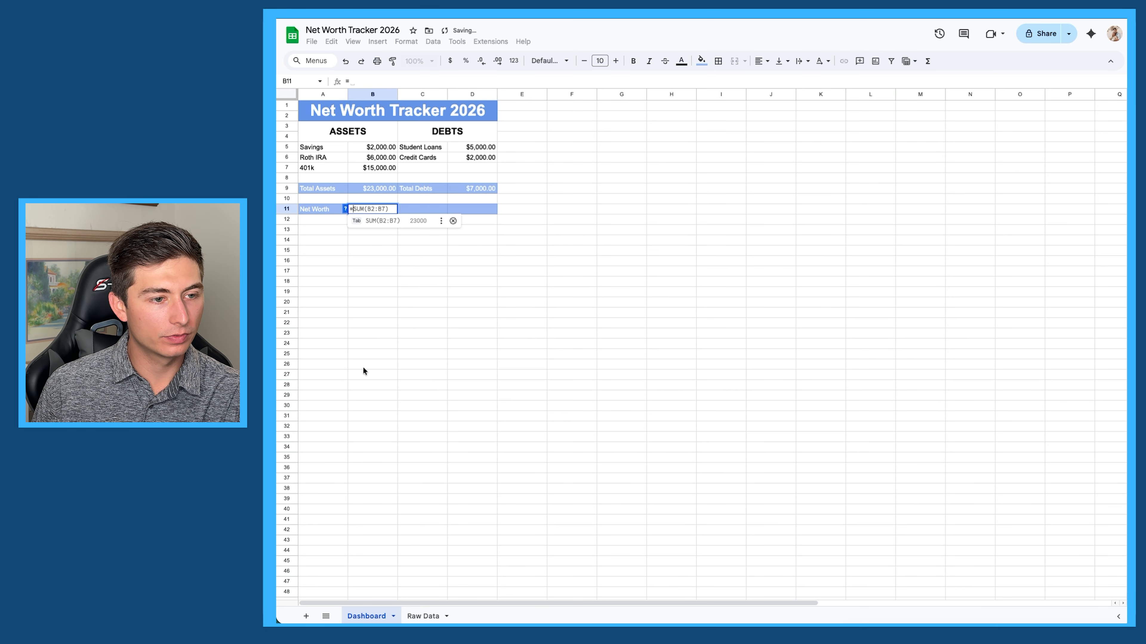
left_click(423, 616)
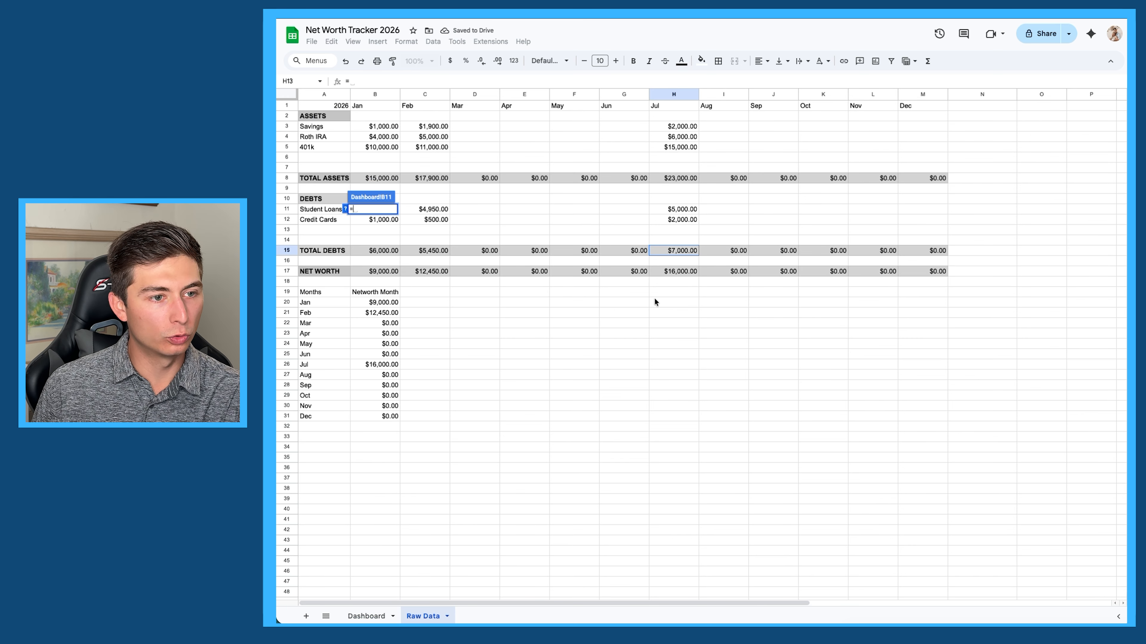
left_click(672, 271)
key("Return")
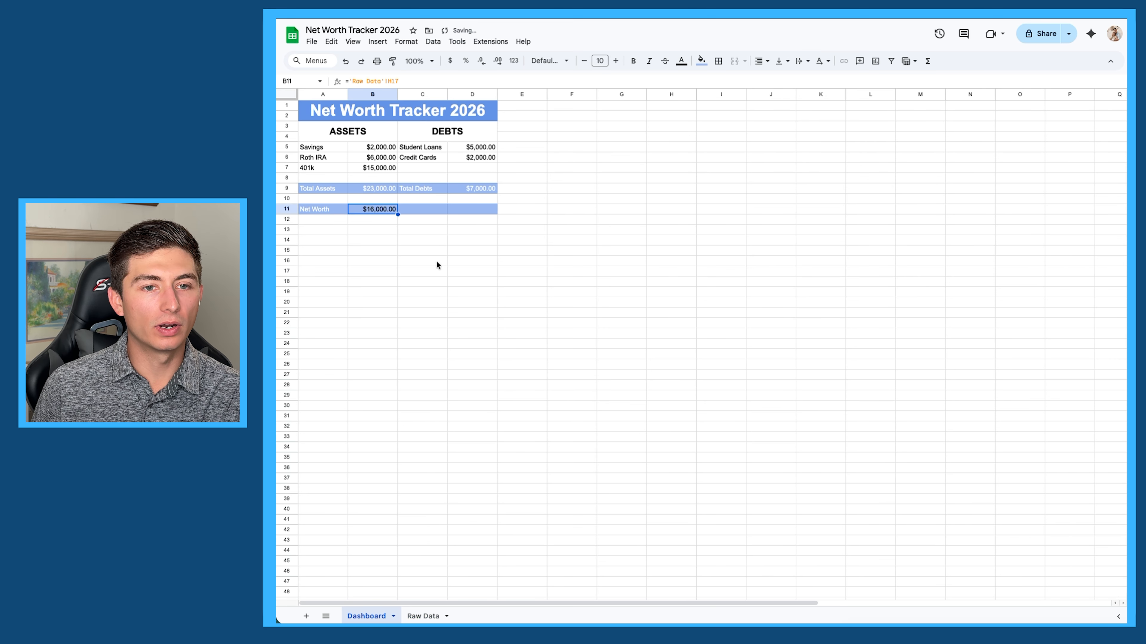
- Change the text colour of the Net Worth amount in B11 to white
left_click(681, 61)
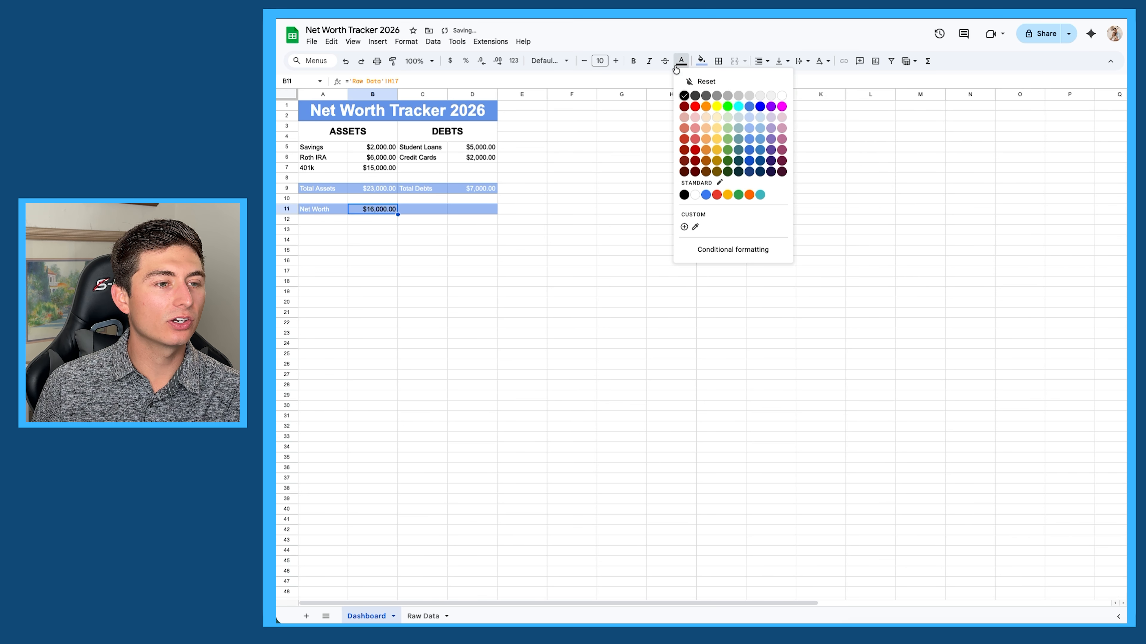
left_click(782, 95)
left_click(522, 218)
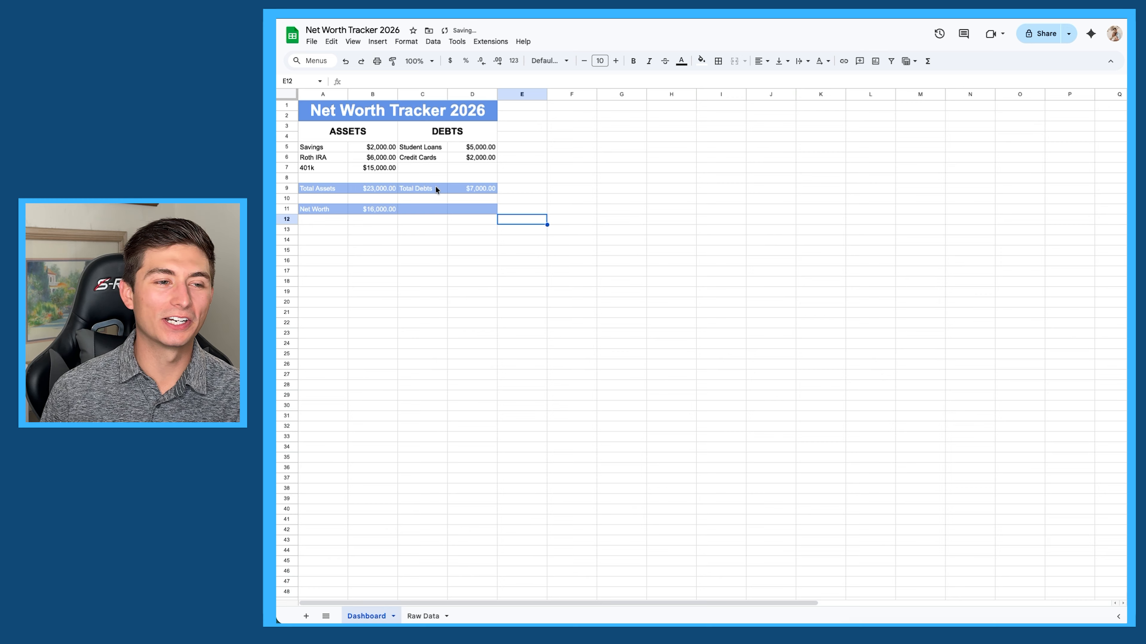
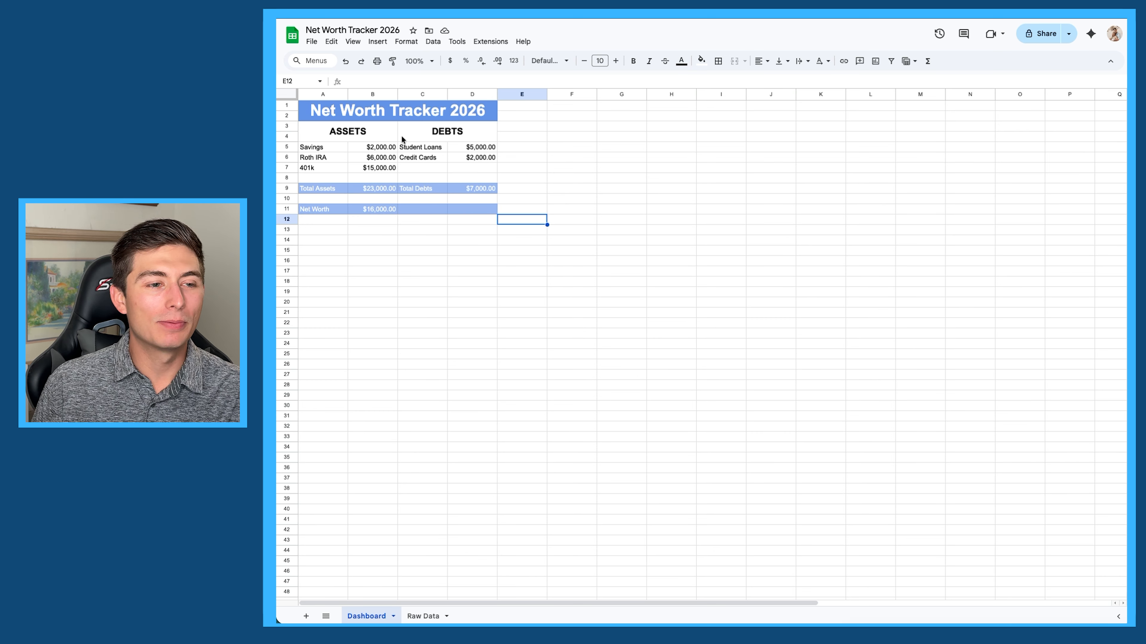
left_click(338, 221)
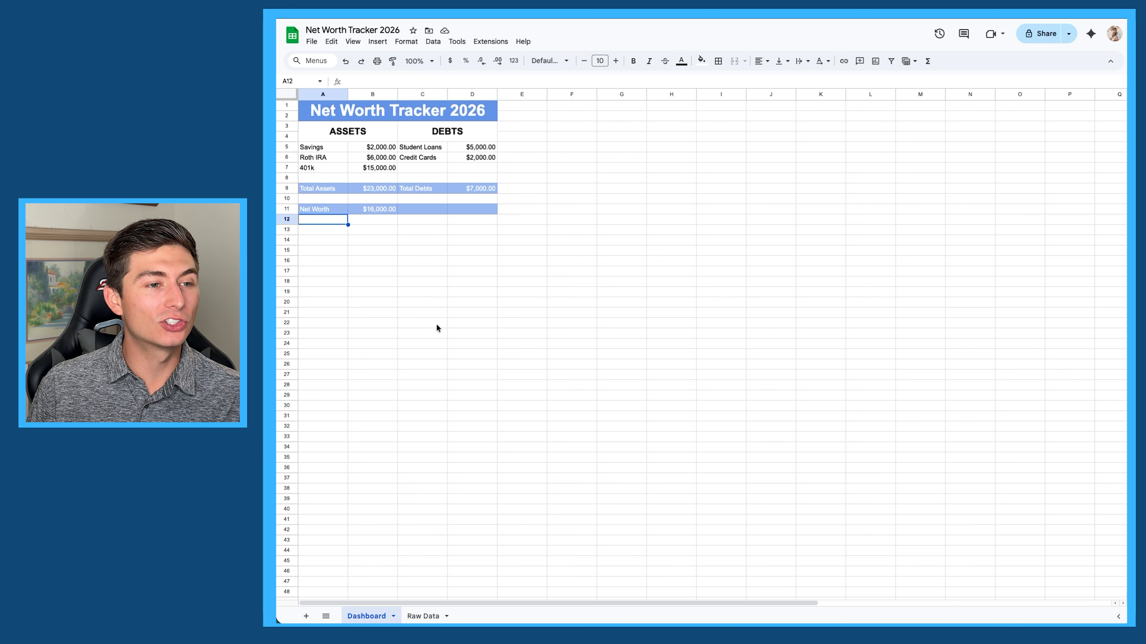
- Insert a chart on the Dashboard sheet and change its type to a column chart
left_click(380, 44)
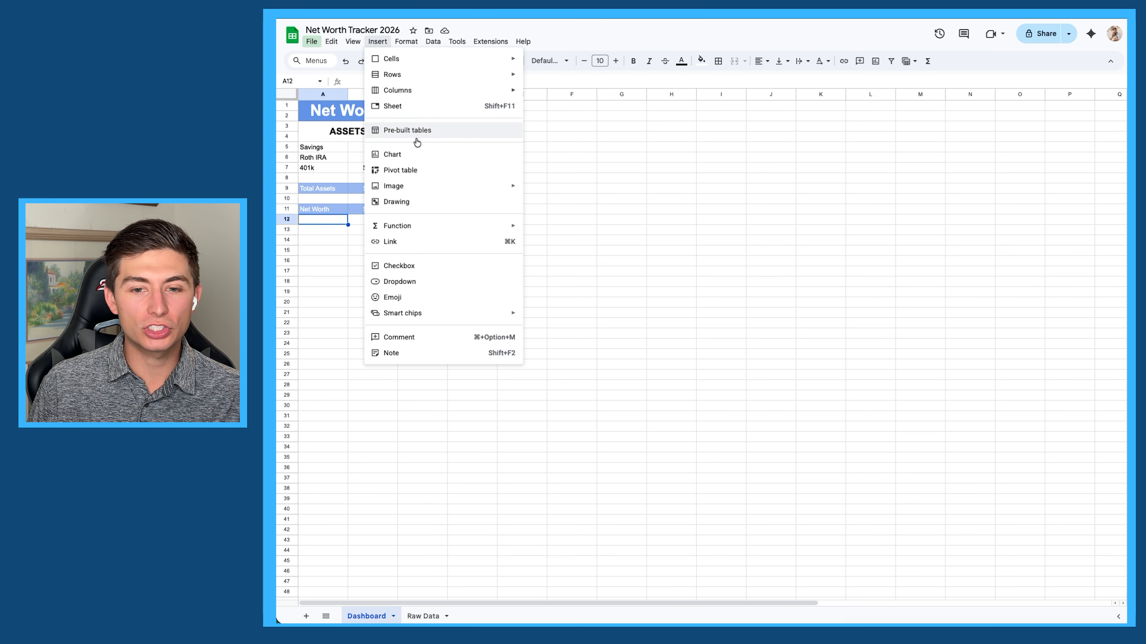
left_click(420, 156)
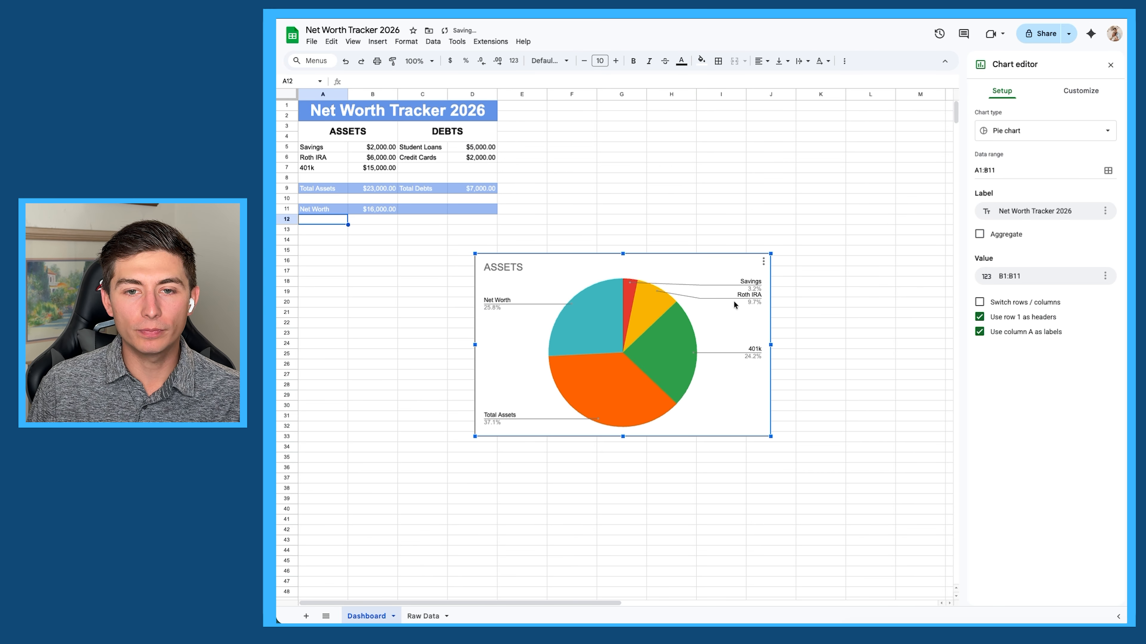
left_click(1018, 131)
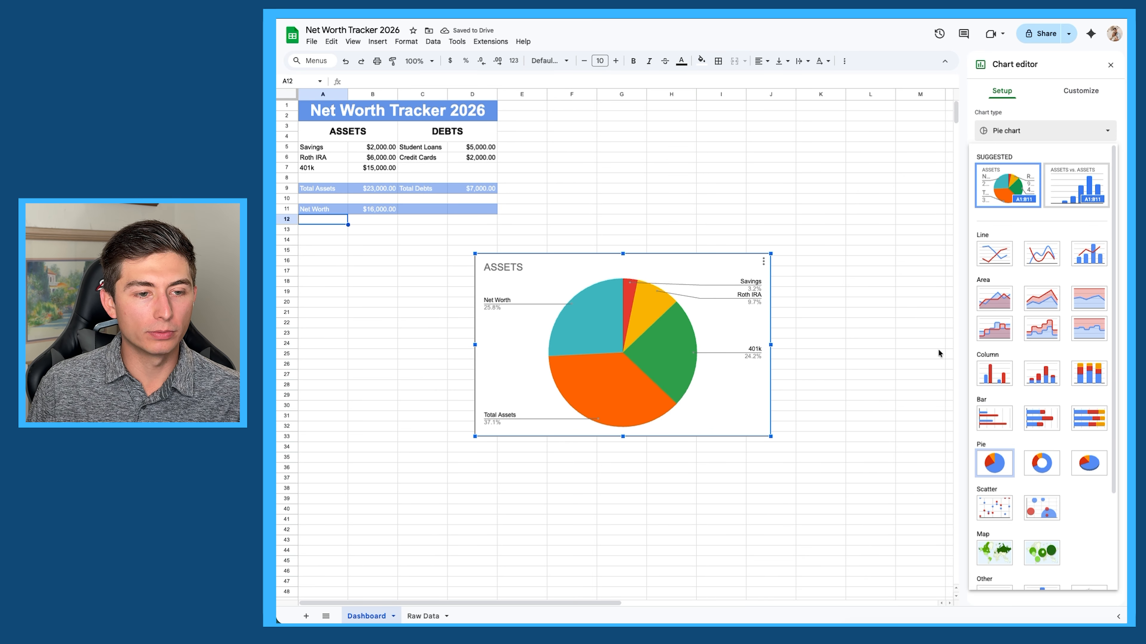
left_click(994, 373)
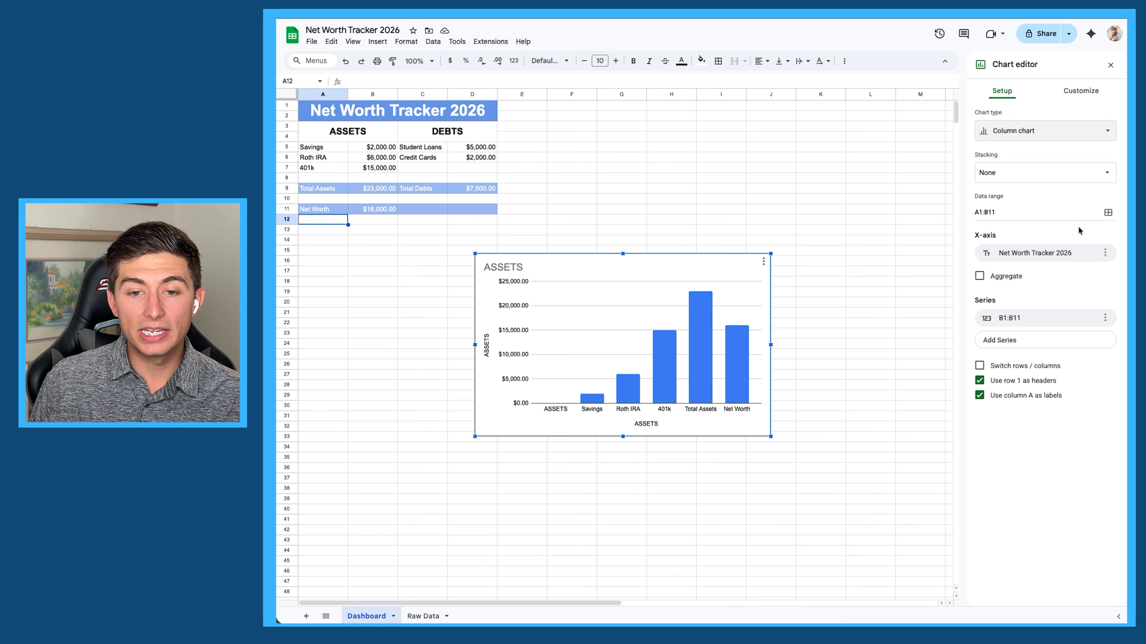
- Set the chart's X-axis data range to the months Jan to Dec in Raw Data cells A20:A31
left_click(1098, 255)
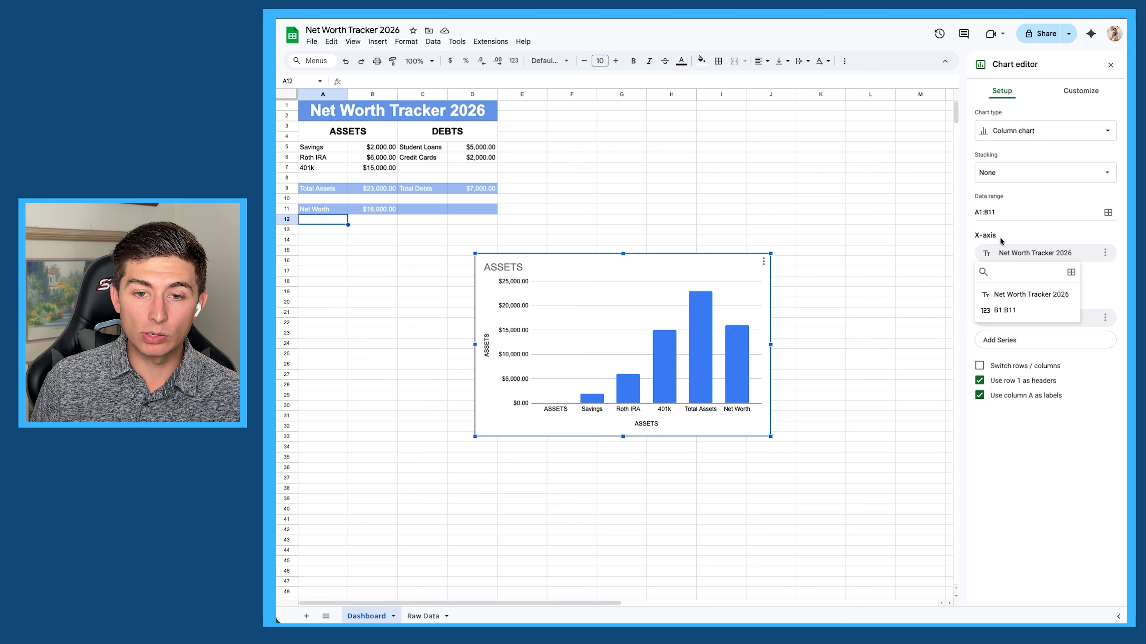
left_click(1071, 272)
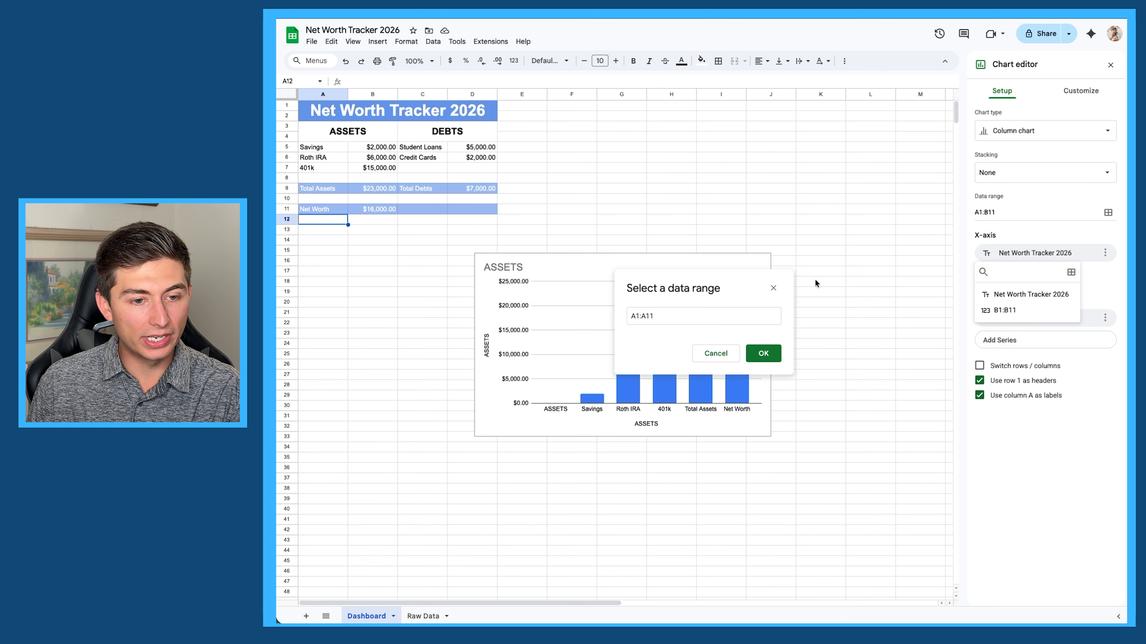
key("BackSpace")
key("BackSpace")
key("BackSpace")
key("BackSpace")
key("BackSpace")
key("BackSpace")
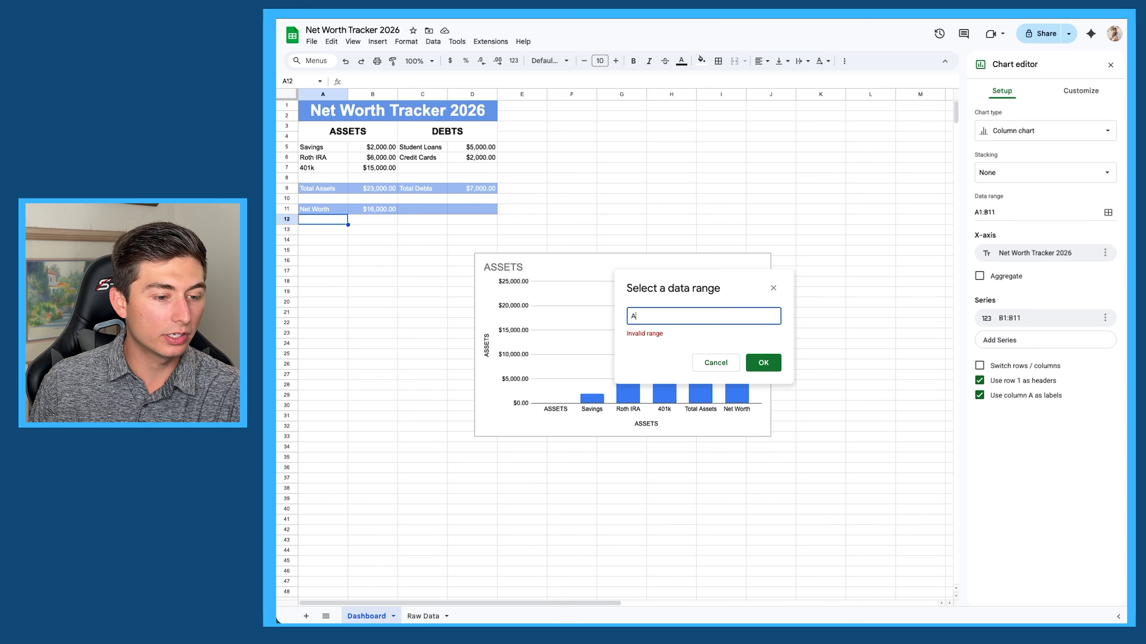
left_click(423, 616)
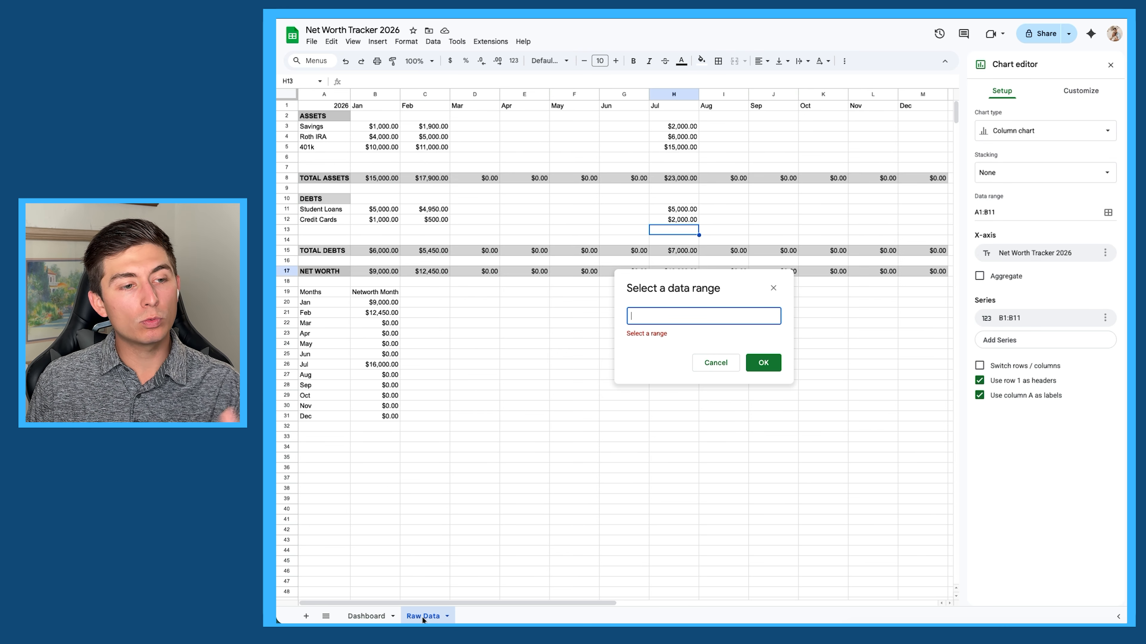
left_click(312, 306)
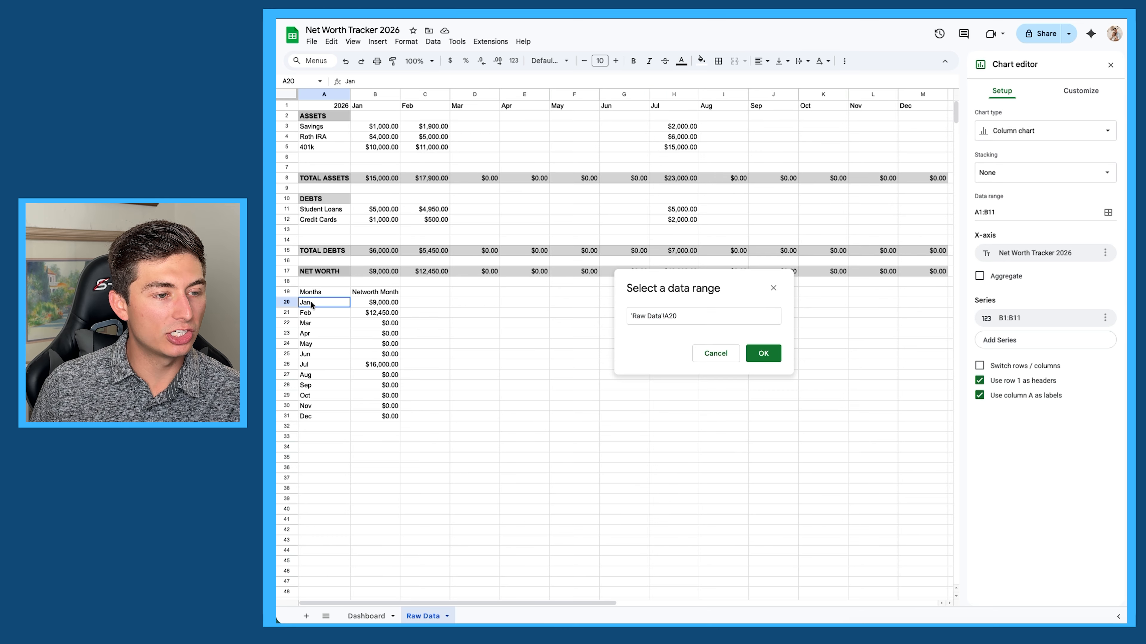
left_click_drag(312, 306, 311, 414)
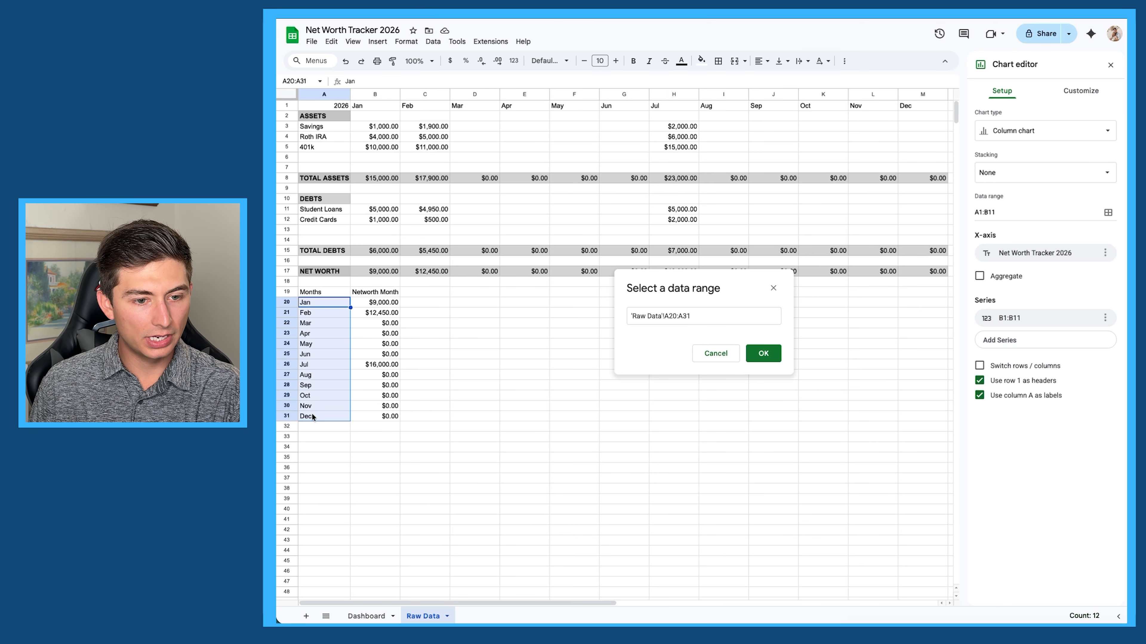
key("Return")
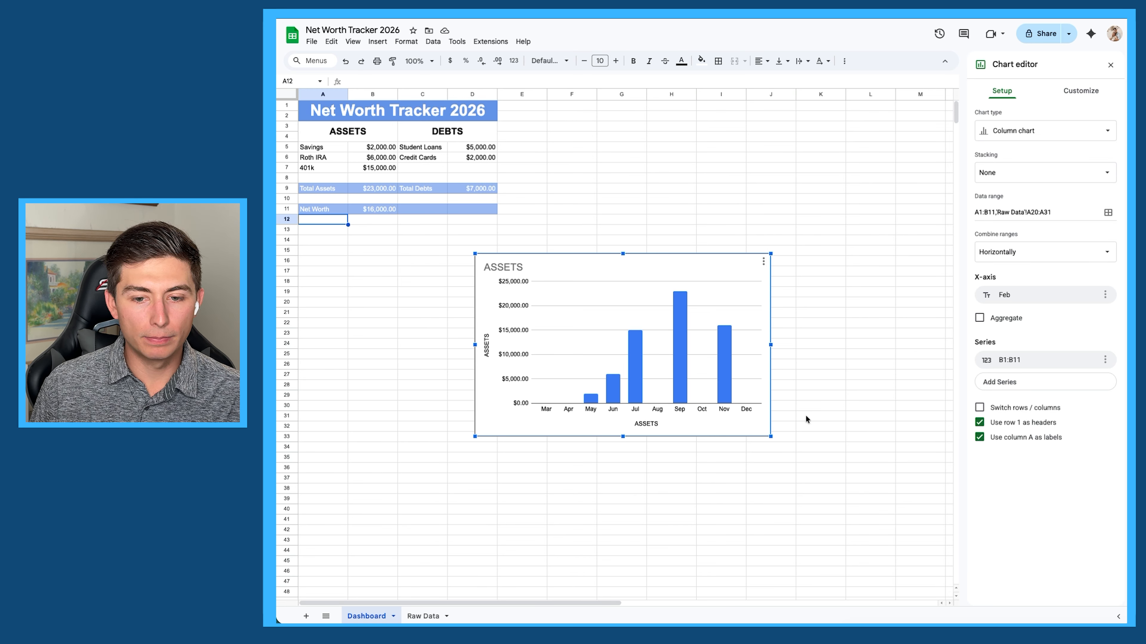
- Turn off using row 1 as headers and column A as labels, and move the chart directly below the Net Worth row
left_click(980, 422)
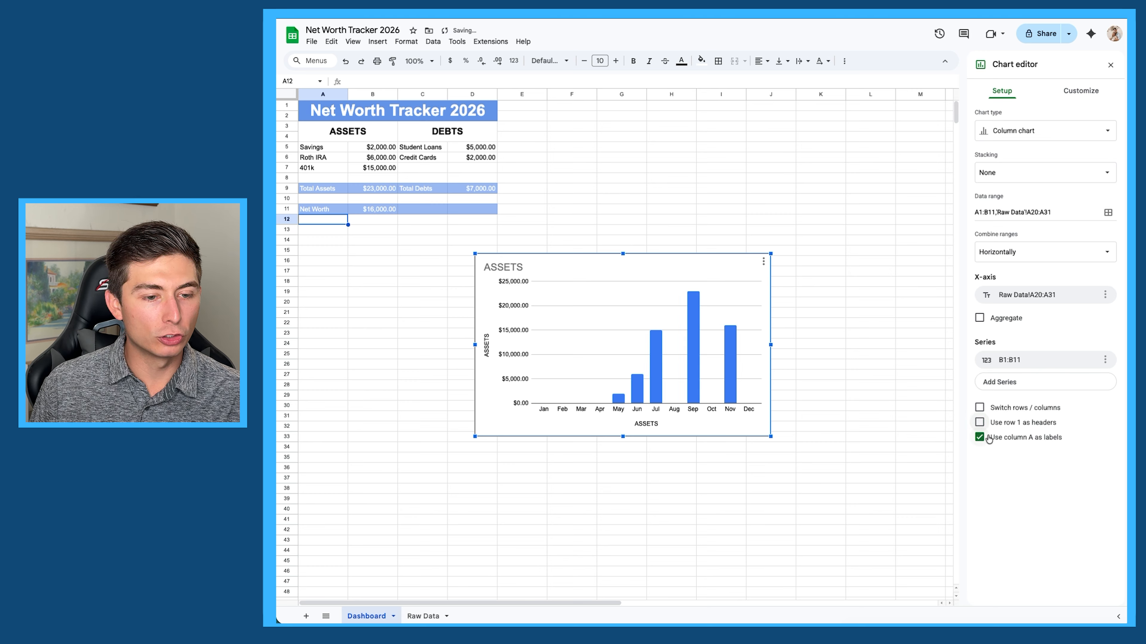
left_click(980, 437)
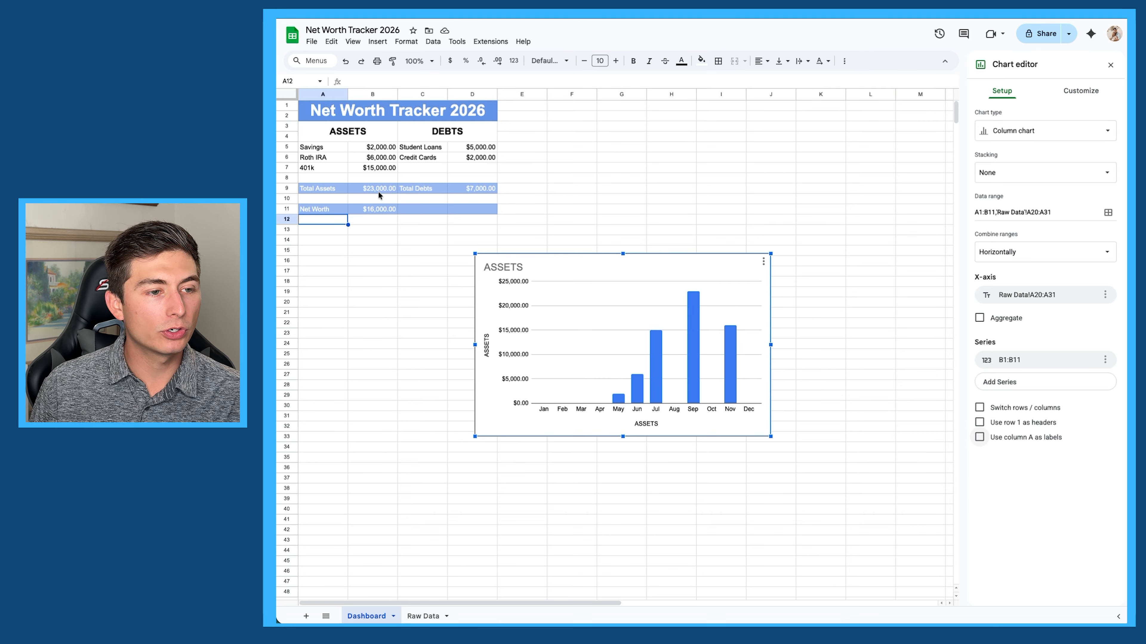
left_click_drag(579, 319, 404, 281)
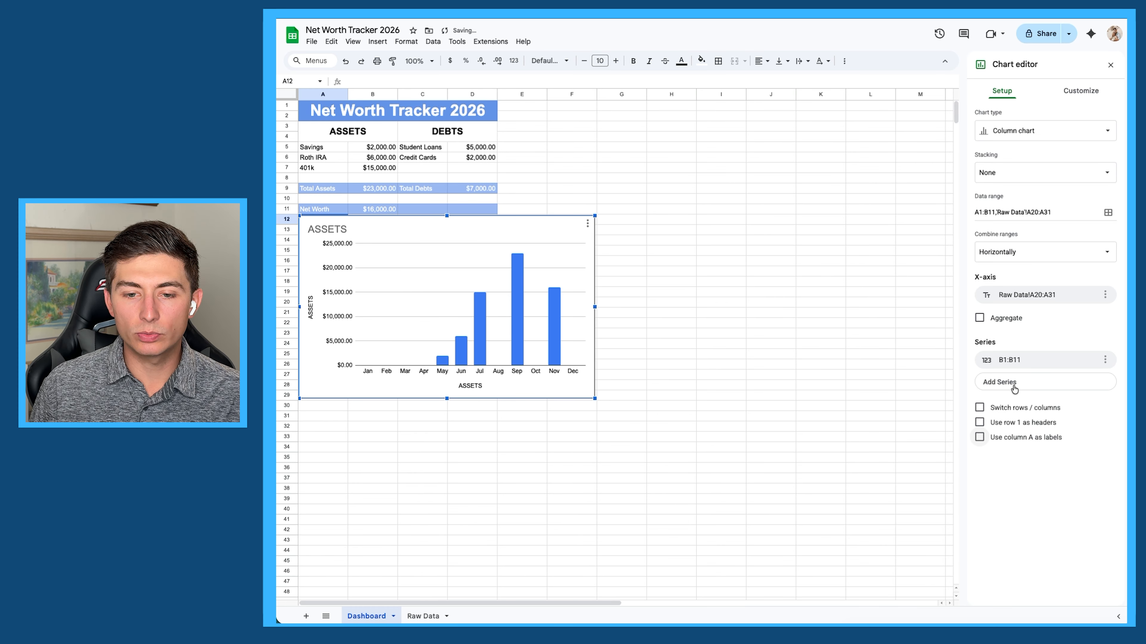
- Replace the chart's B1:B11 series with the monthly net worth amounts in Raw Data cells B20:B31
left_click(1104, 360)
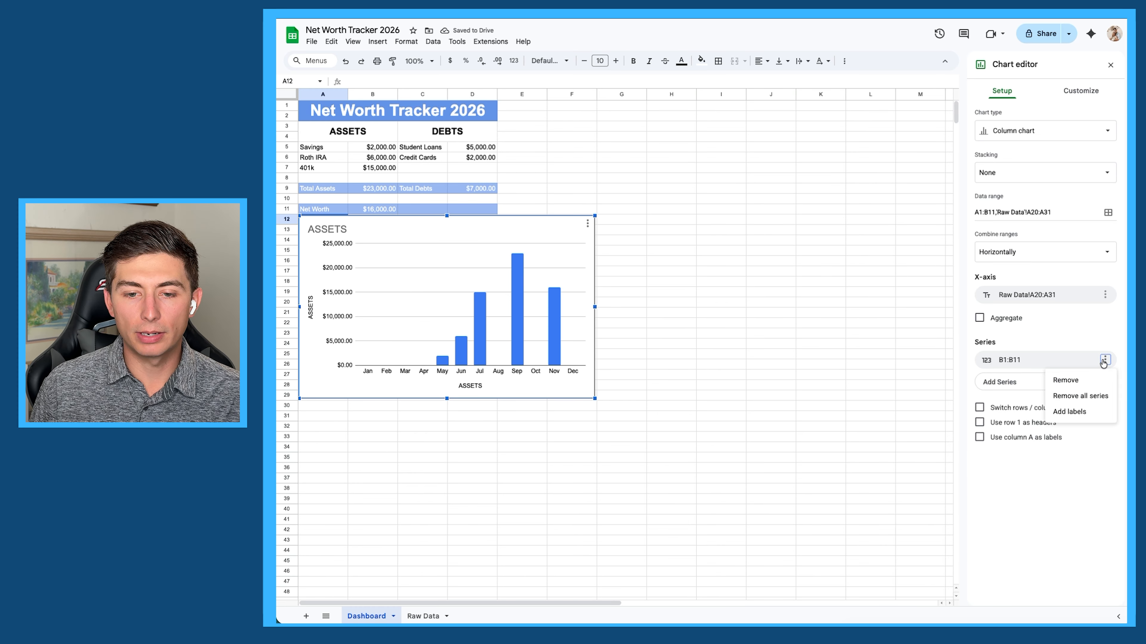
left_click(1078, 384)
left_click(1033, 361)
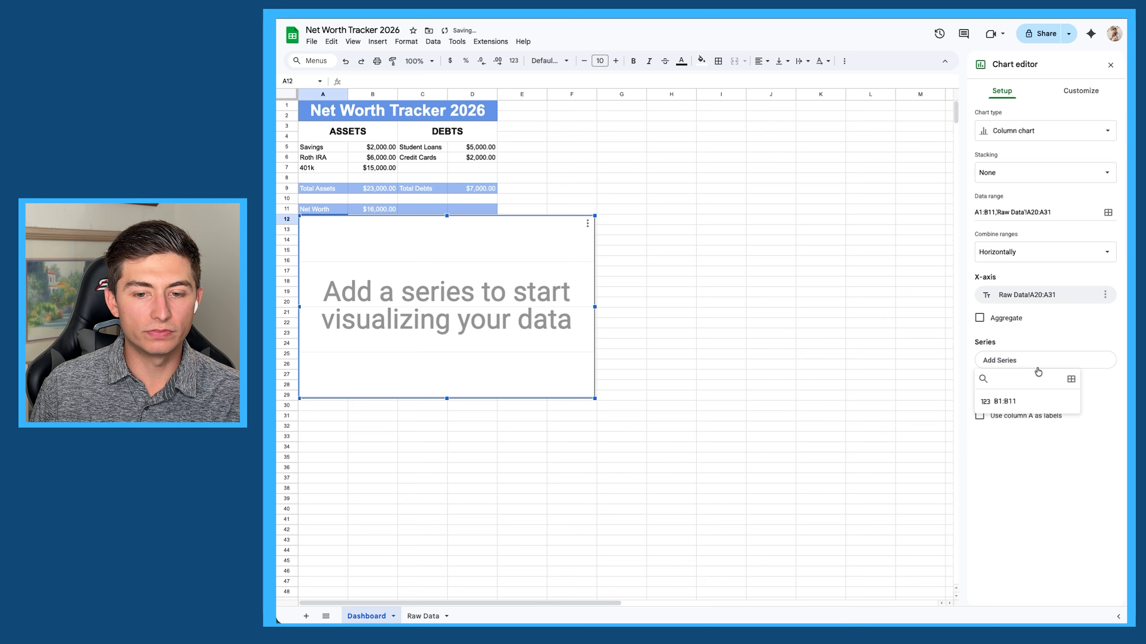
left_click(1072, 380)
left_click(427, 616)
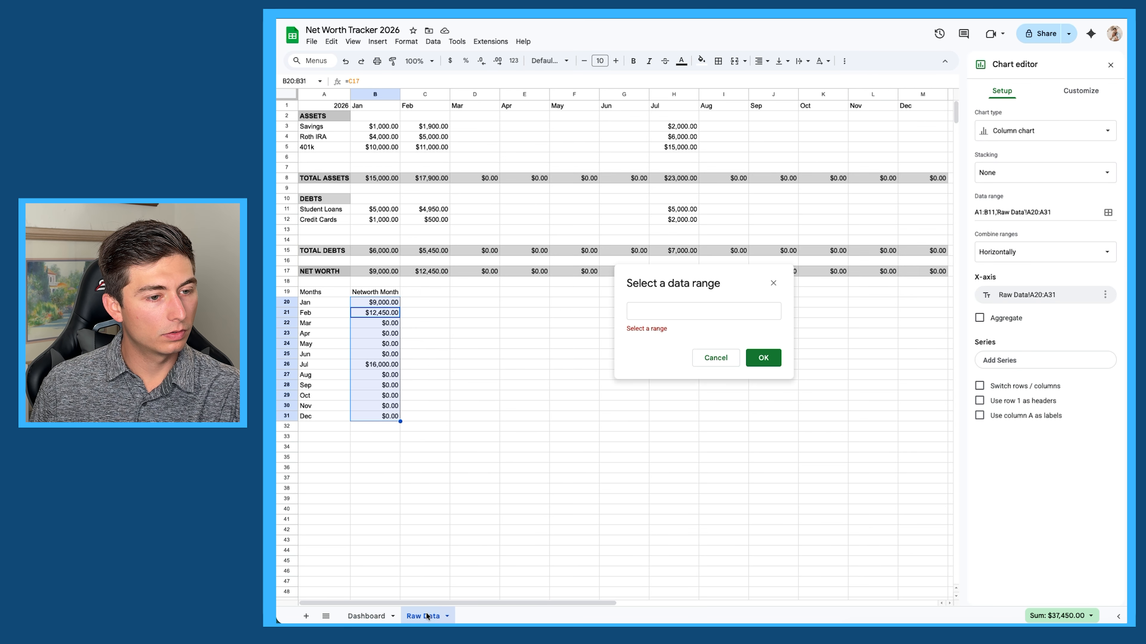
left_click_drag(387, 306, 384, 416)
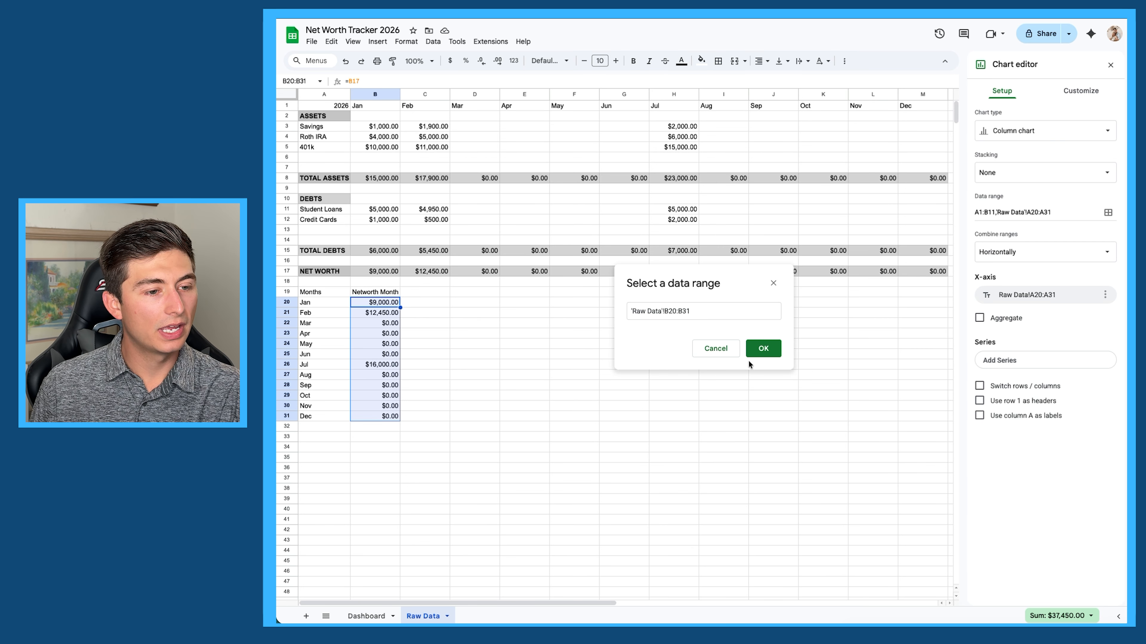
left_click(763, 347)
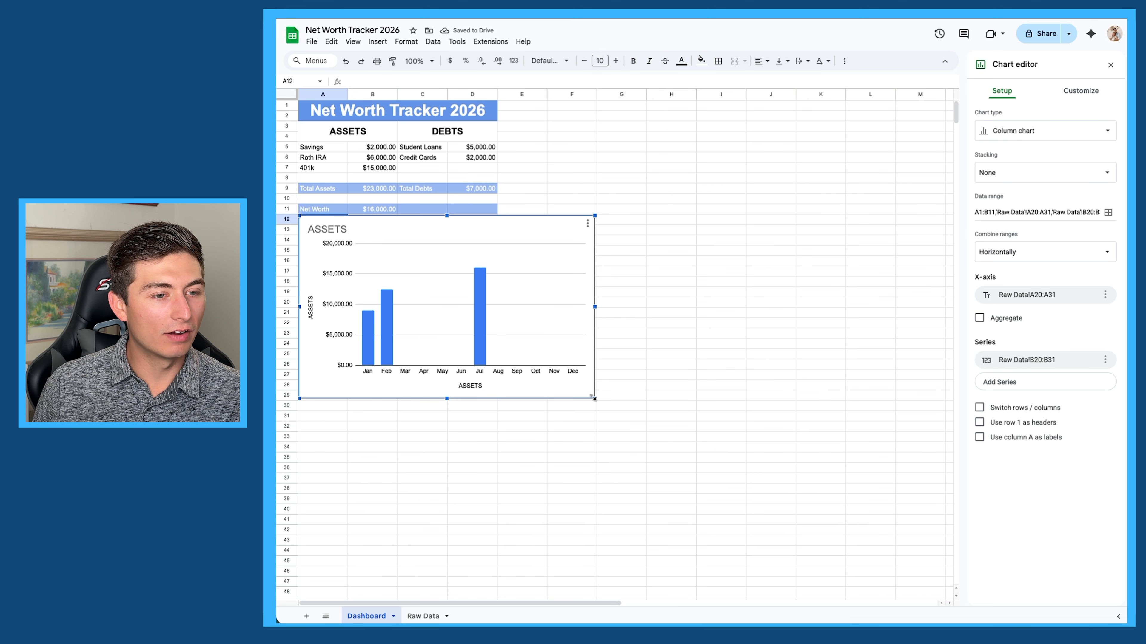
- Shrink the chart to fit the width of columns A to D, covering rows 12 to 23
left_click_drag(594, 399, 491, 335)
mouse_move(392, 334)
left_mouse_down()
mouse_move(411, 347)
mouse_move(406, 337)
left_mouse_up()
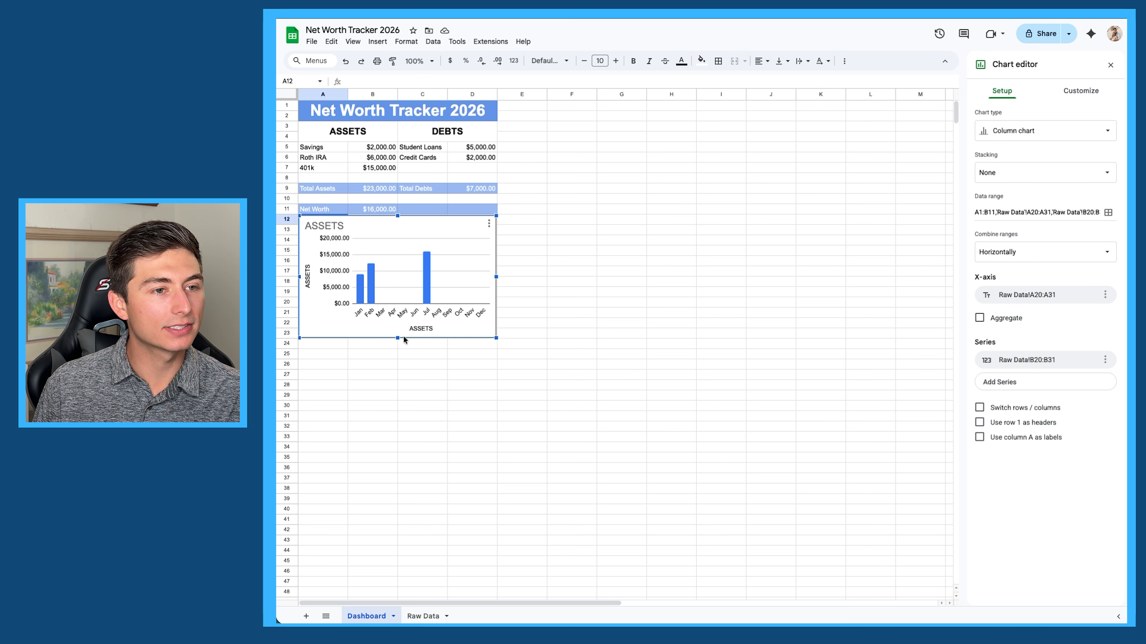
left_click(533, 336)
- Change the fill colour of the chart's columns to the light blue that matches the Dashboard's total rows
left_click(432, 61)
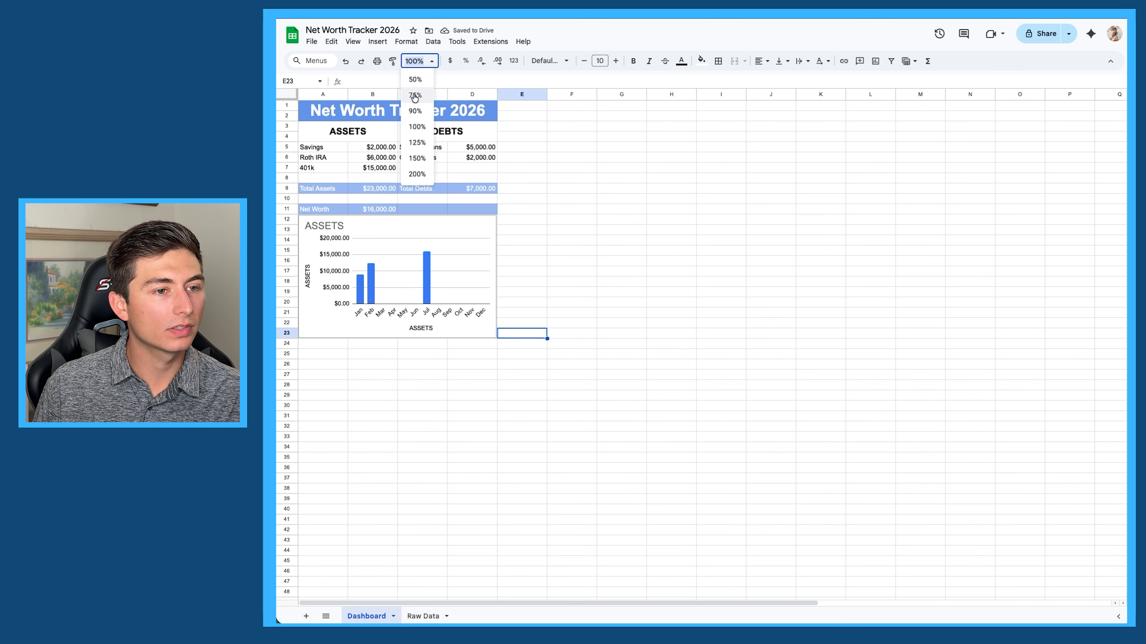
left_click(413, 144)
left_click(419, 60)
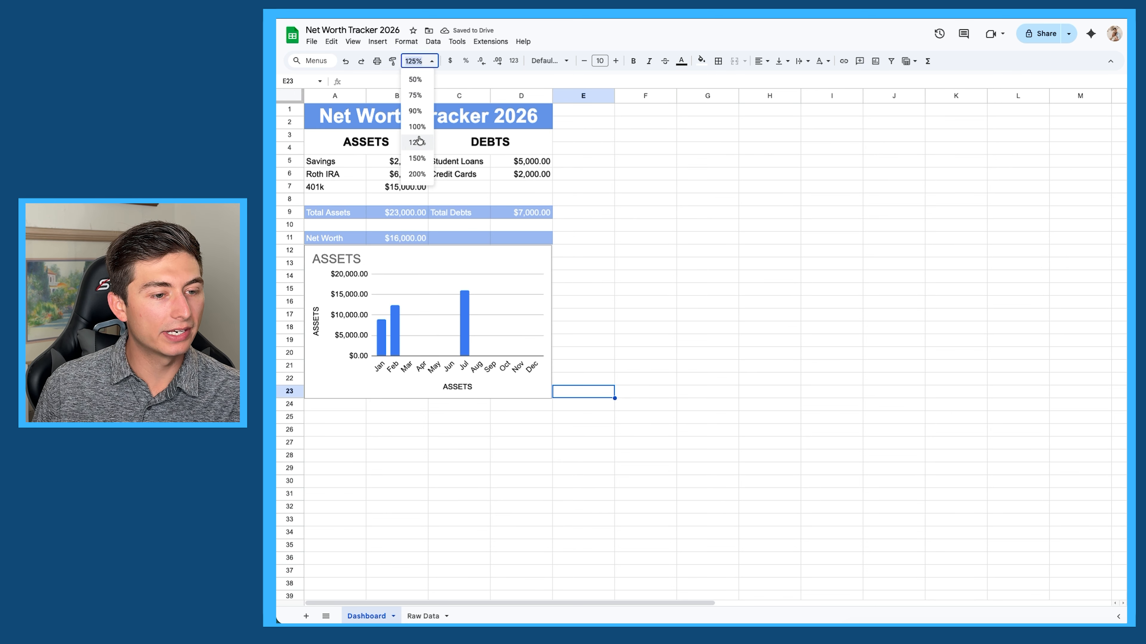
left_click(418, 159)
left_click(418, 377)
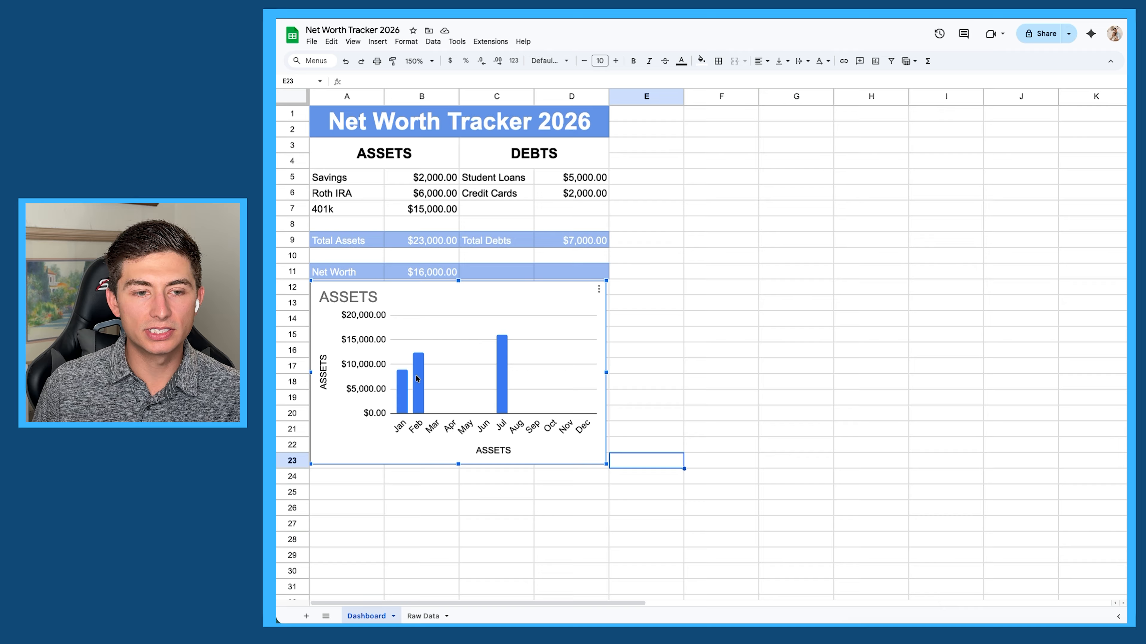
double_click(418, 377)
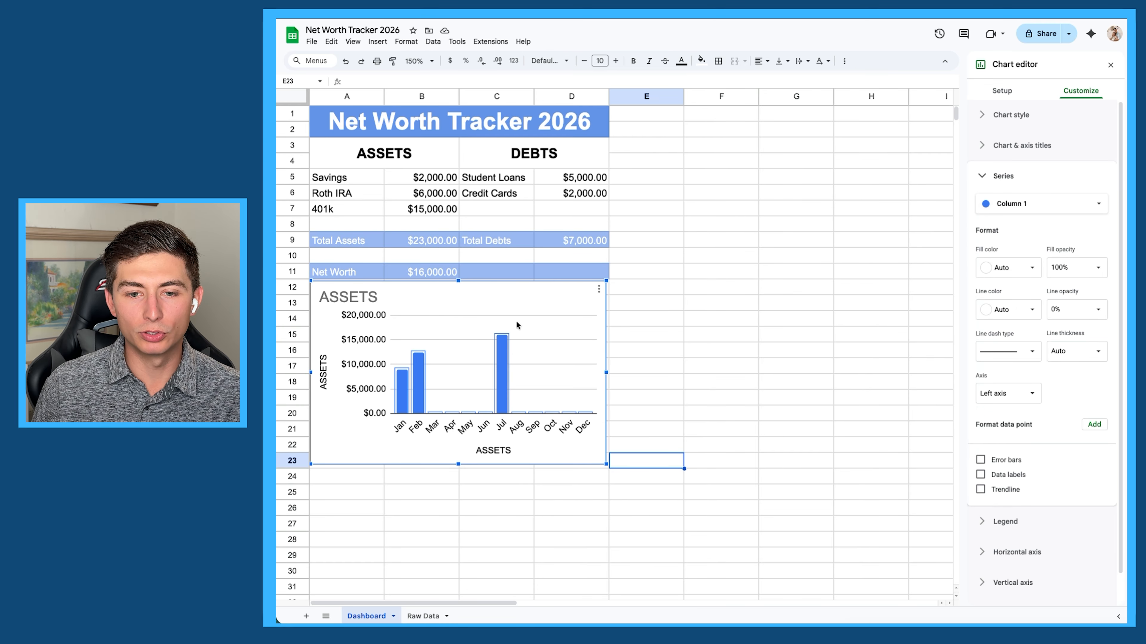
left_click(1006, 268)
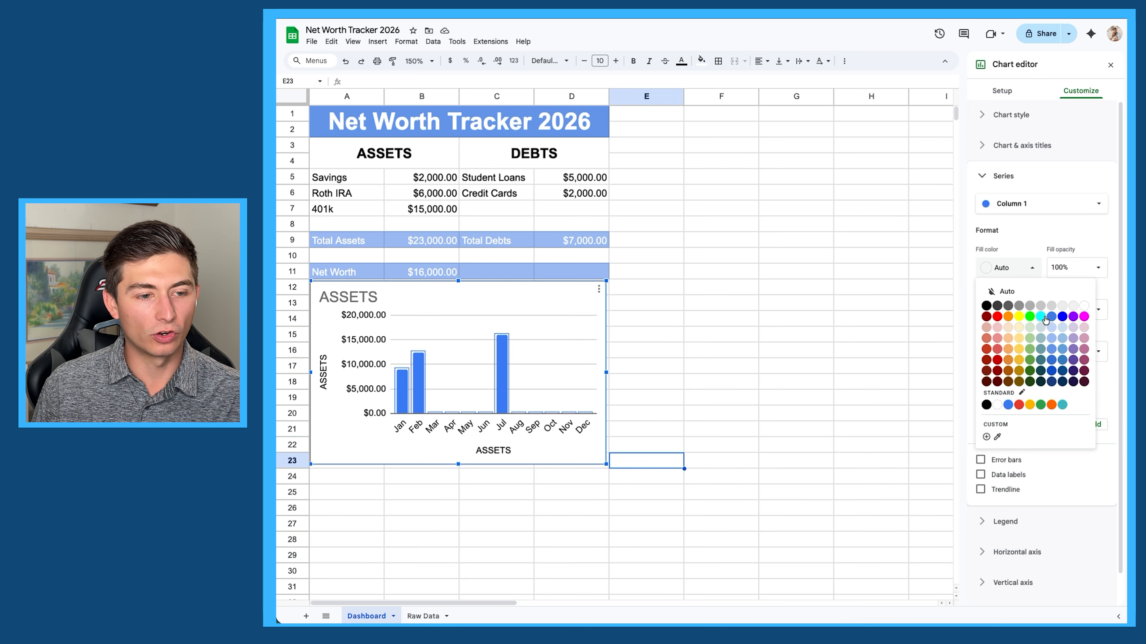
left_click(1051, 338)
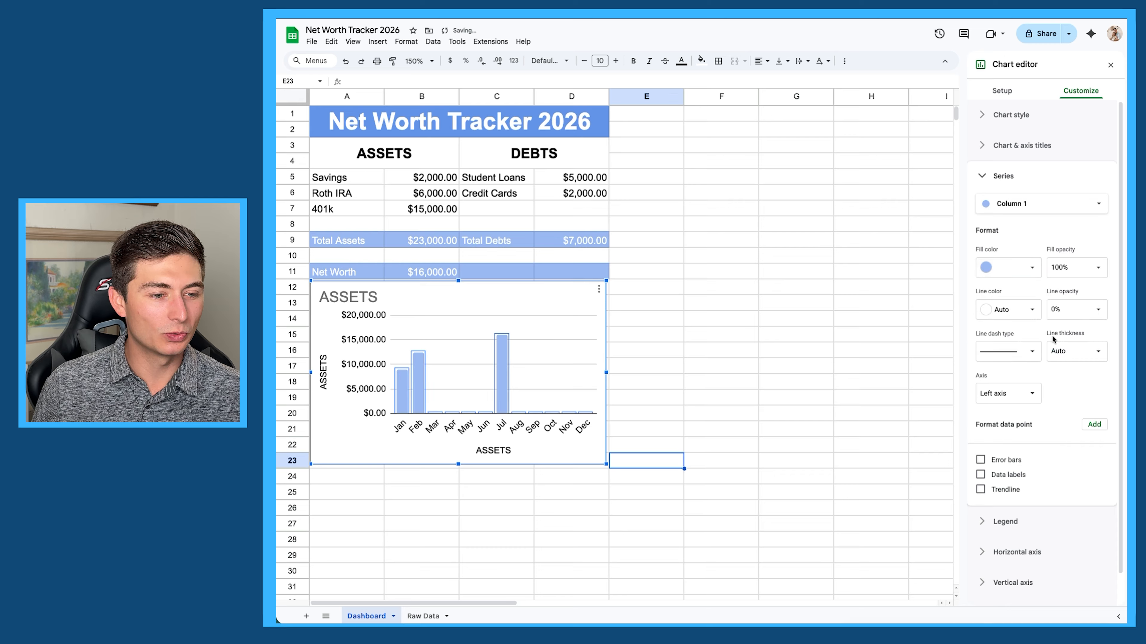
left_click(766, 286)
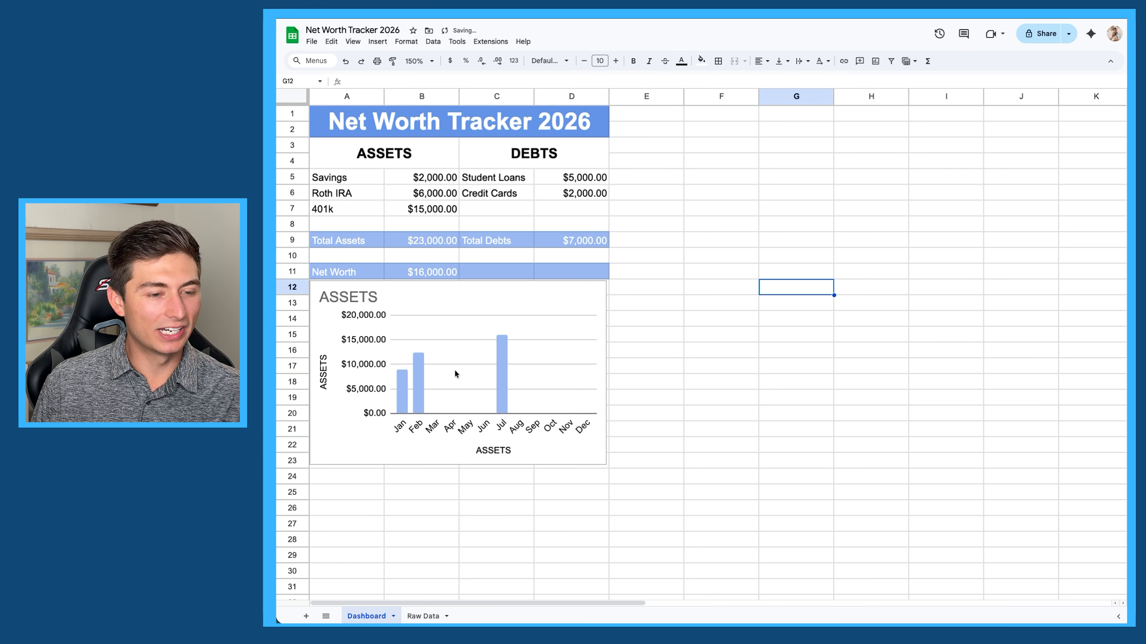
- Delete the ASSETS chart title and change the horizontal axis title to Months
double_click(357, 297)
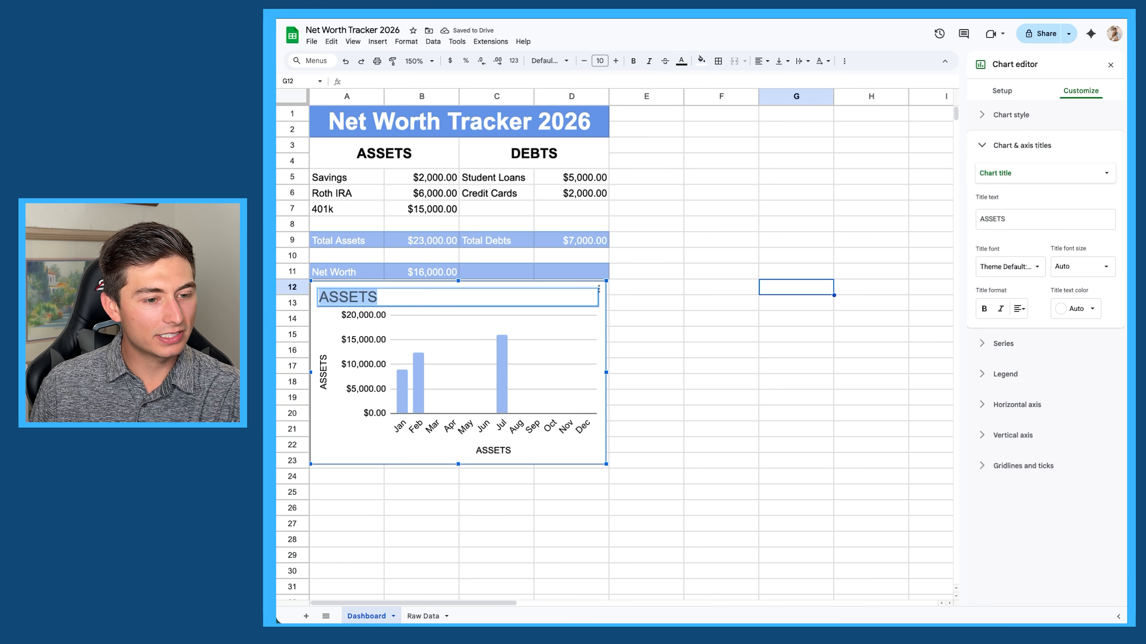
key("BackSpace")
key("Return")
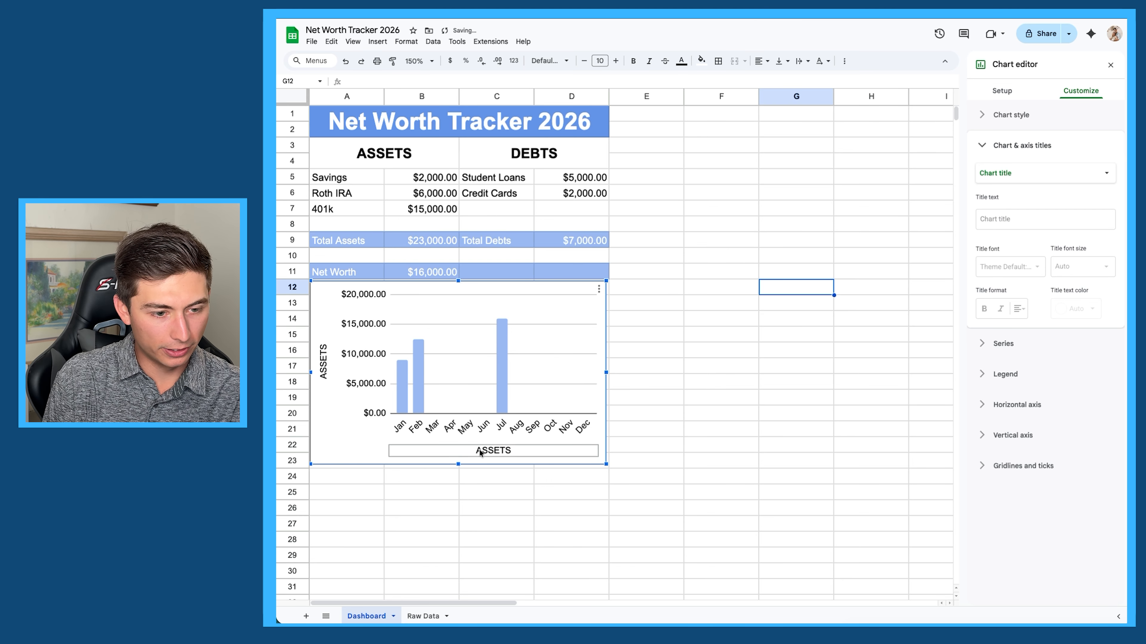
double_click(481, 453)
type("M")
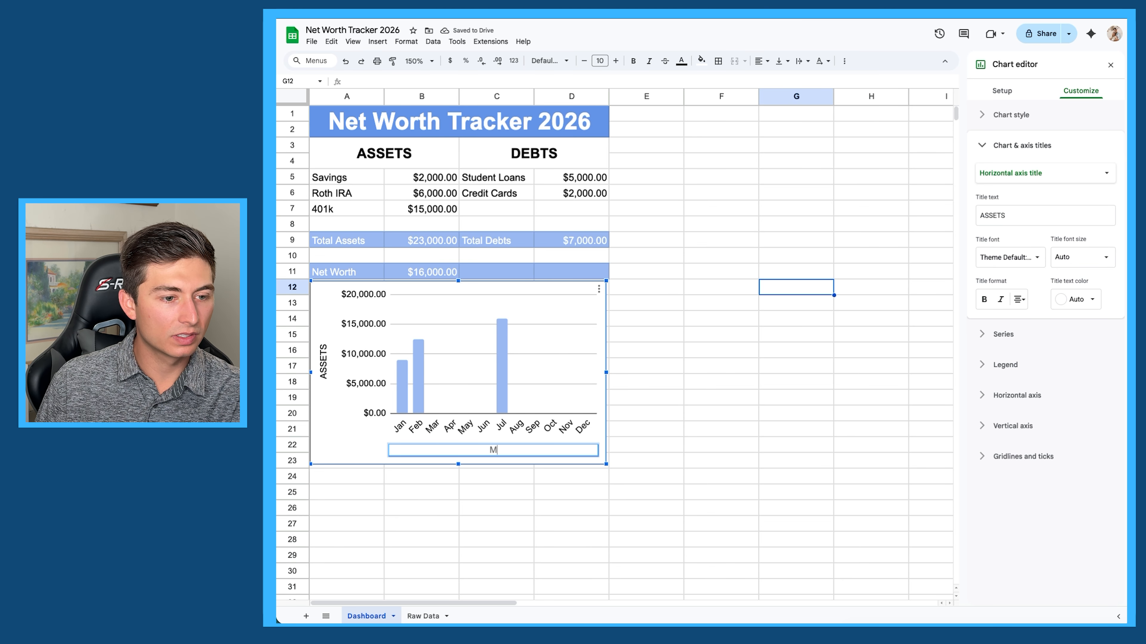
type("onths")
key("Return")
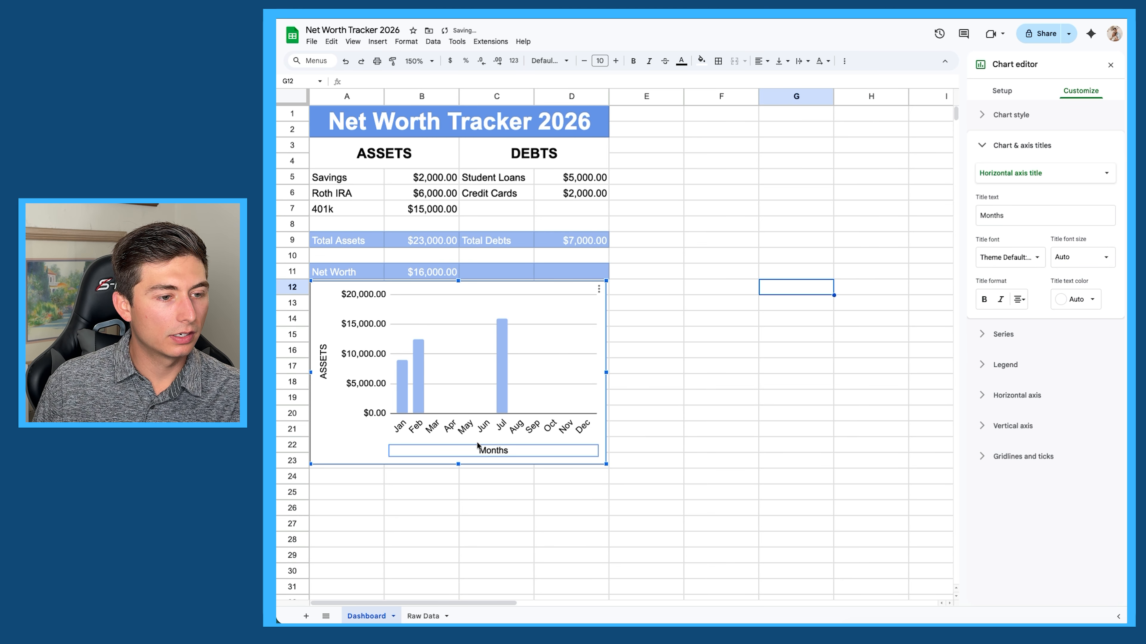
- Change the chart's vertical axis title to NET WORTH and enlarge the chart slightly to the outer edge of column D
double_click(323, 361)
type("NET")
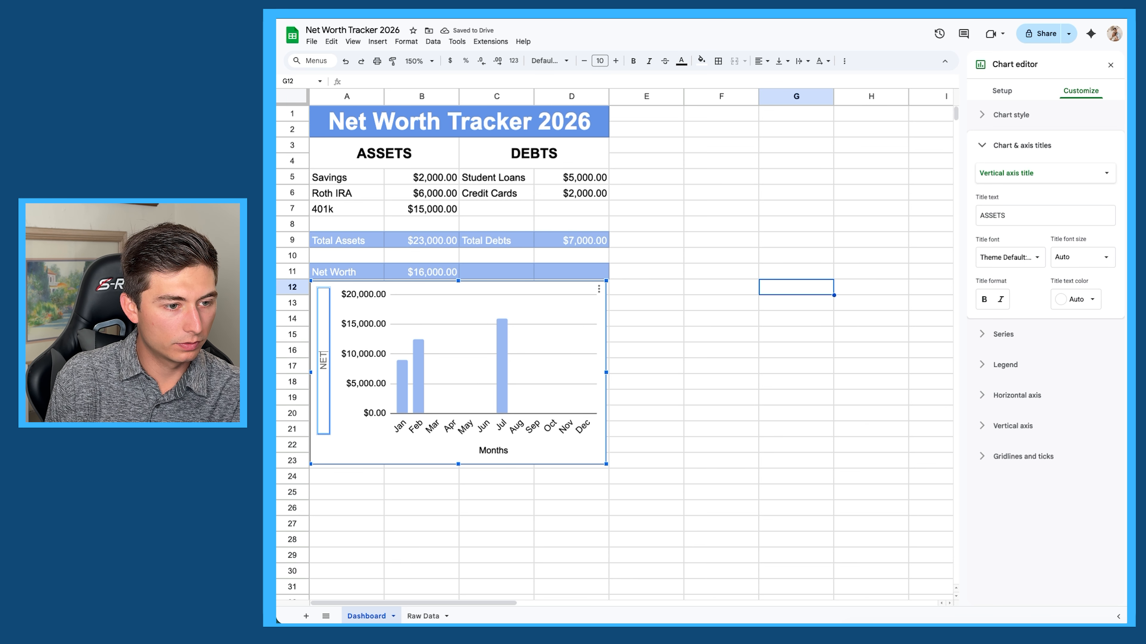
type(" WORT")
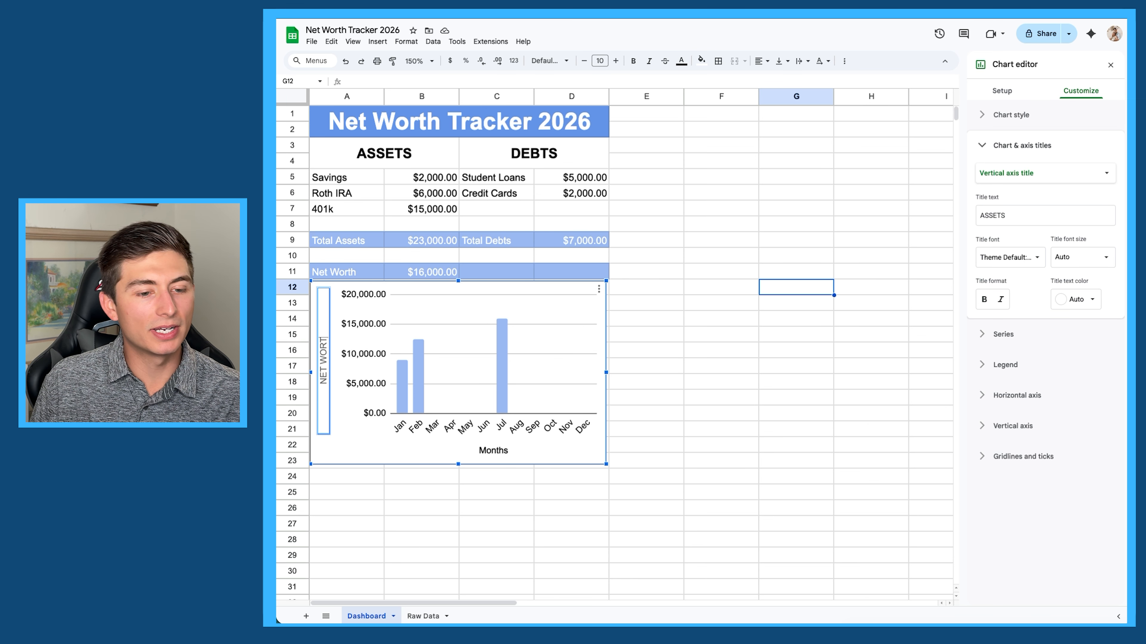
type("H")
key("Return")
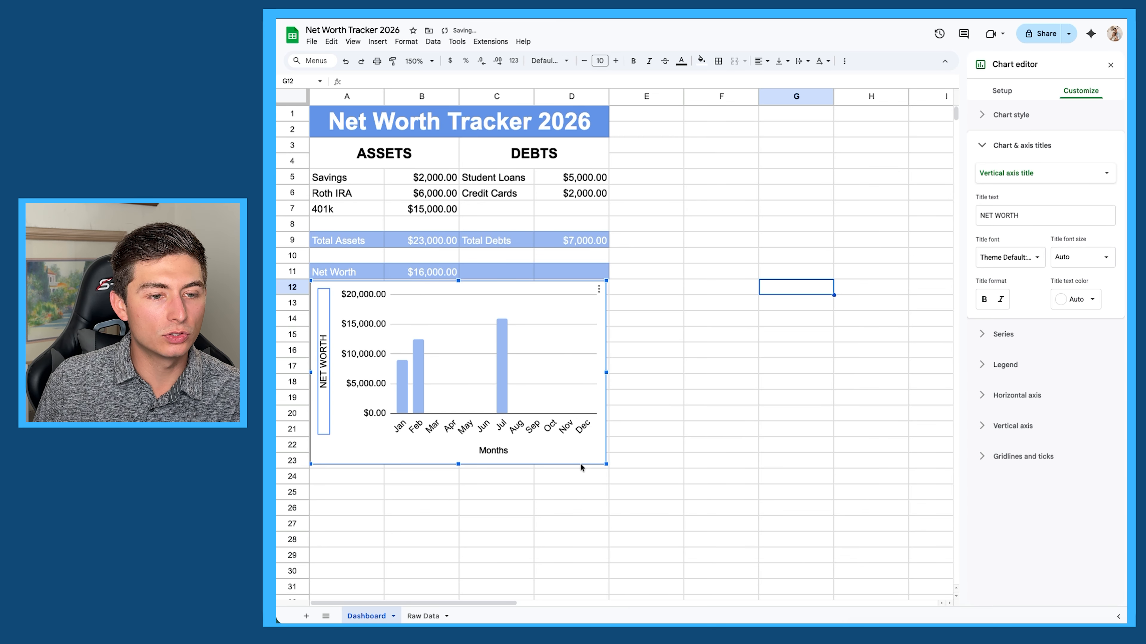
left_click_drag(605, 463, 608, 465)
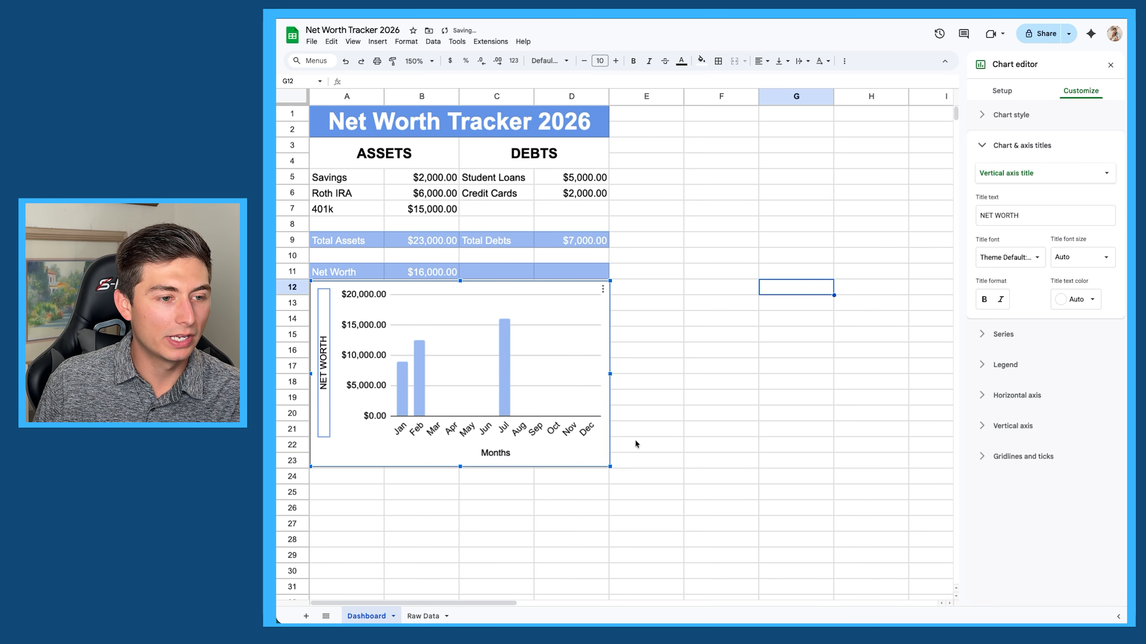
- Close the chart editor and leave the finished net worth chart deselected on the Dashboard
left_click(664, 408)
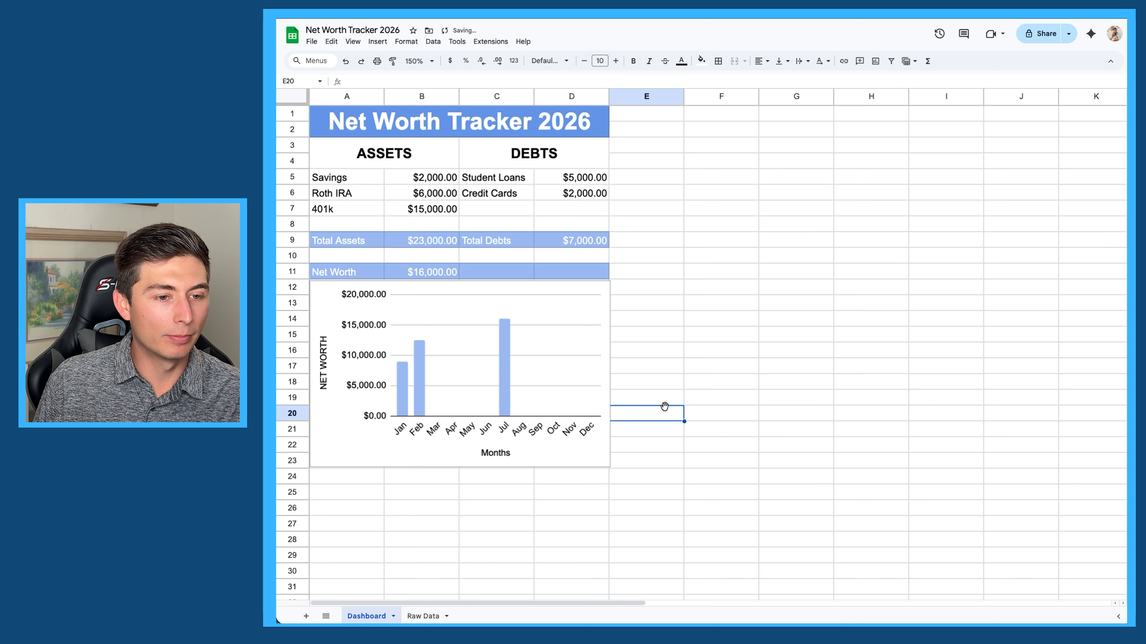
left_click(575, 381)
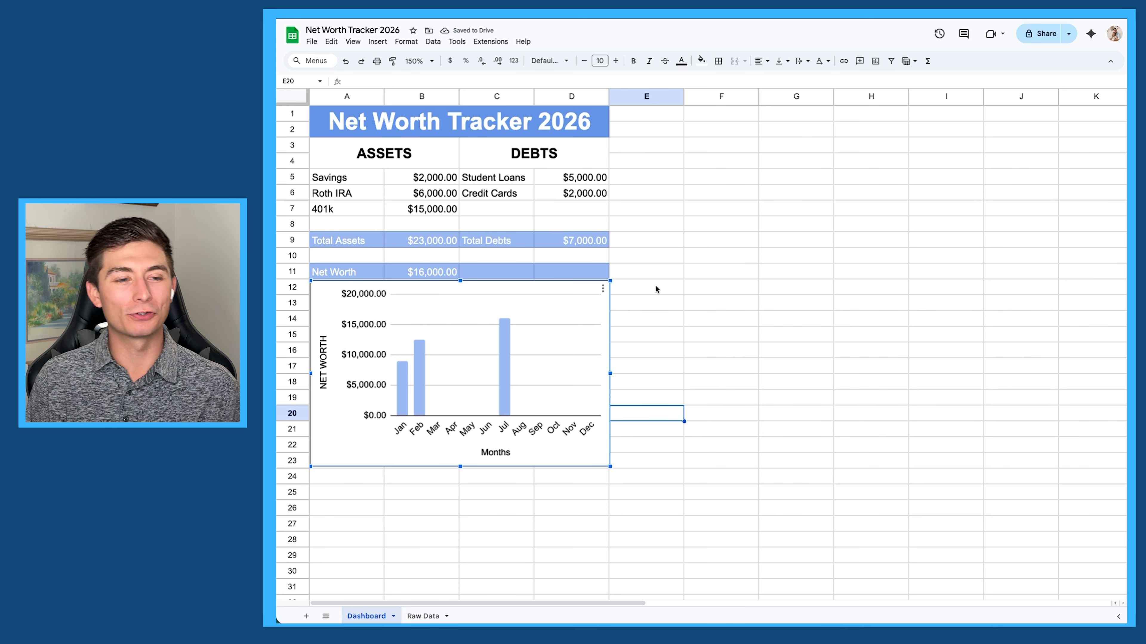
left_click(694, 271)
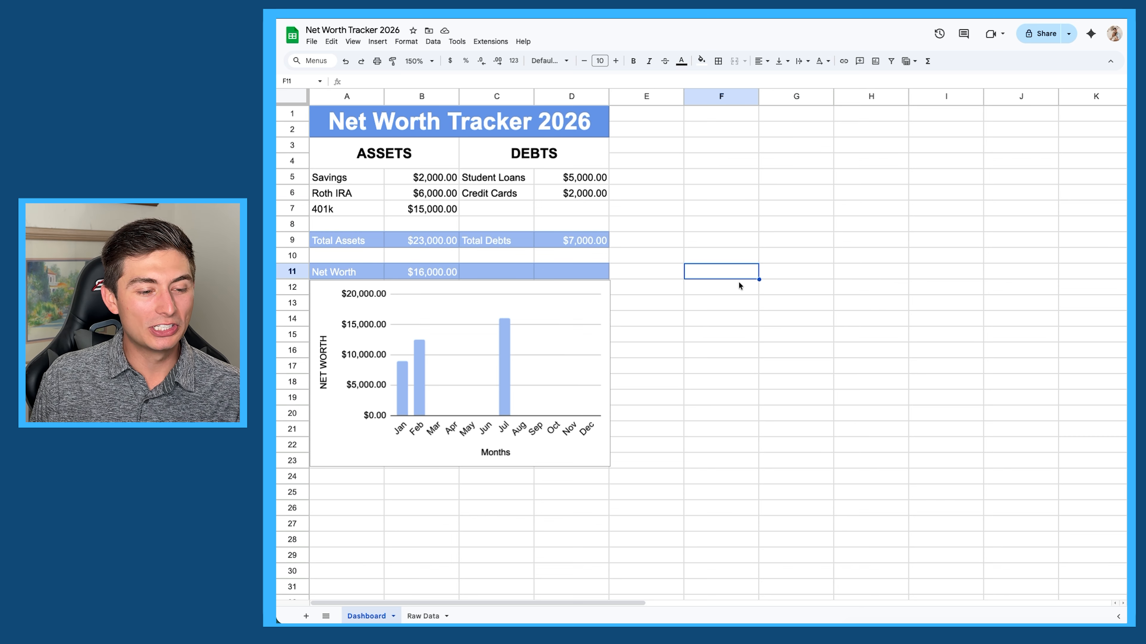
- Review the monthly assets, debts and net worth figures on the Raw Data sheet, and return to the Dashboard
left_click(422, 617)
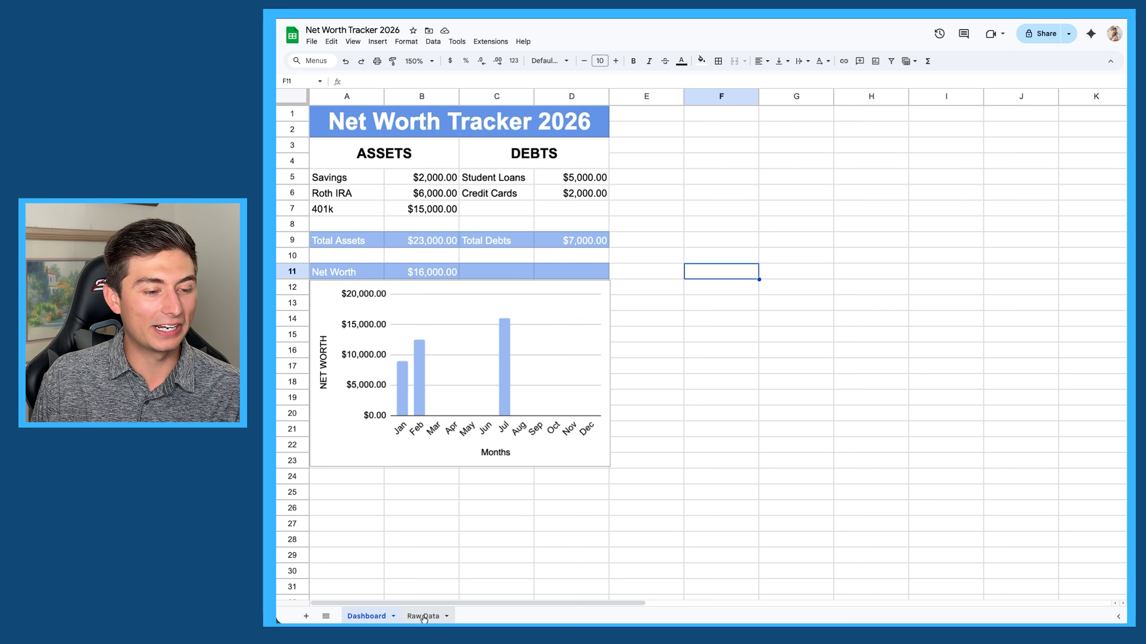
left_click(484, 556)
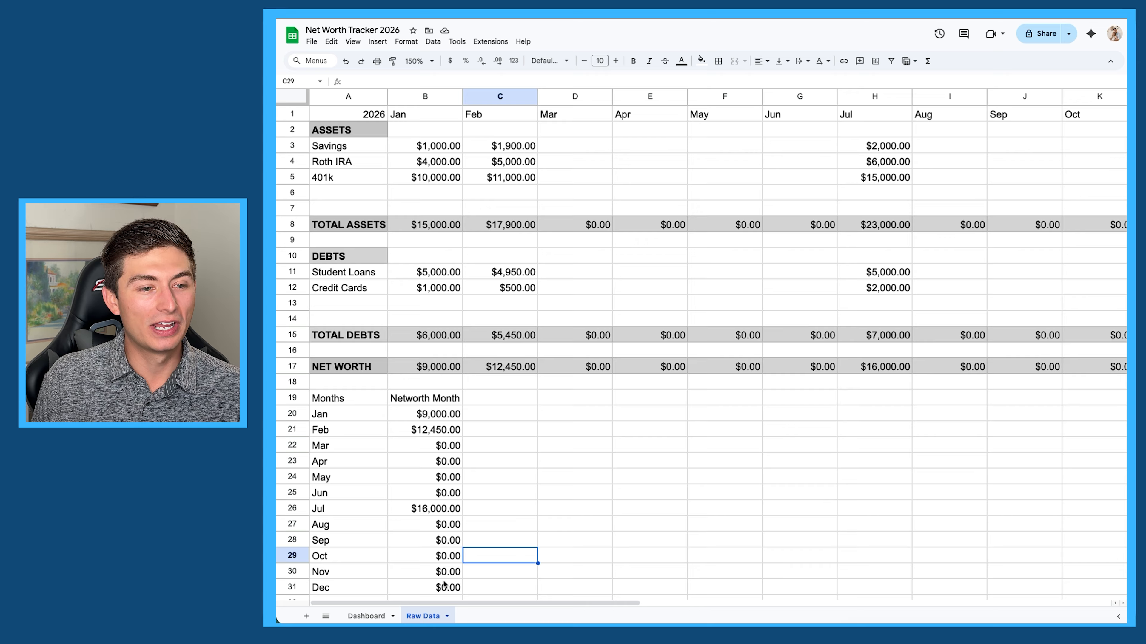
left_click(366, 617)
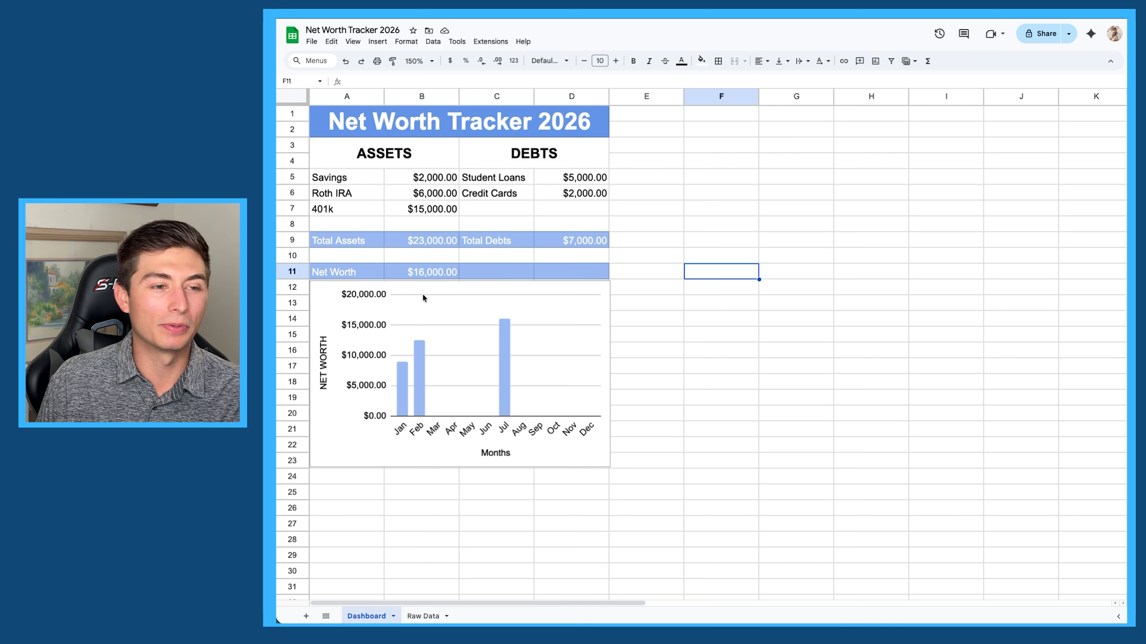